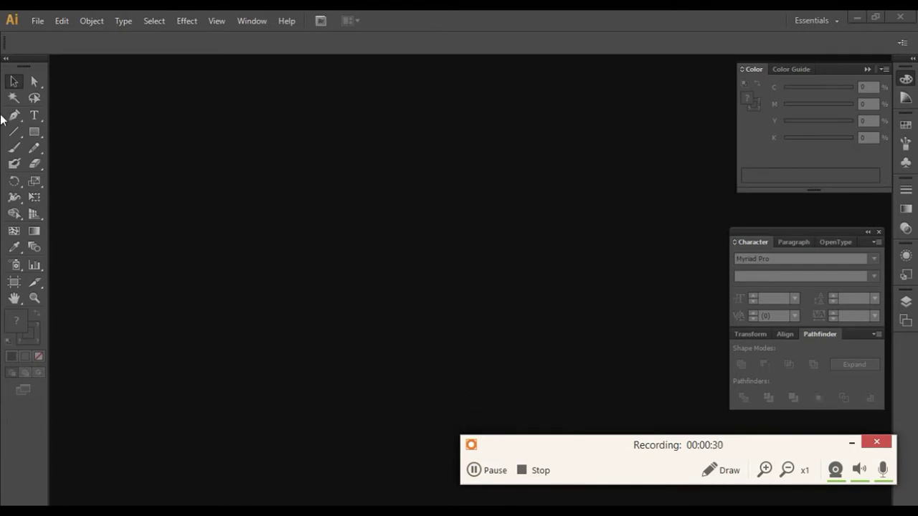
# Create a new A4 document named 'Kurma Sale' and zoom out to fit the artboard
pyautogui.click(35, 25)
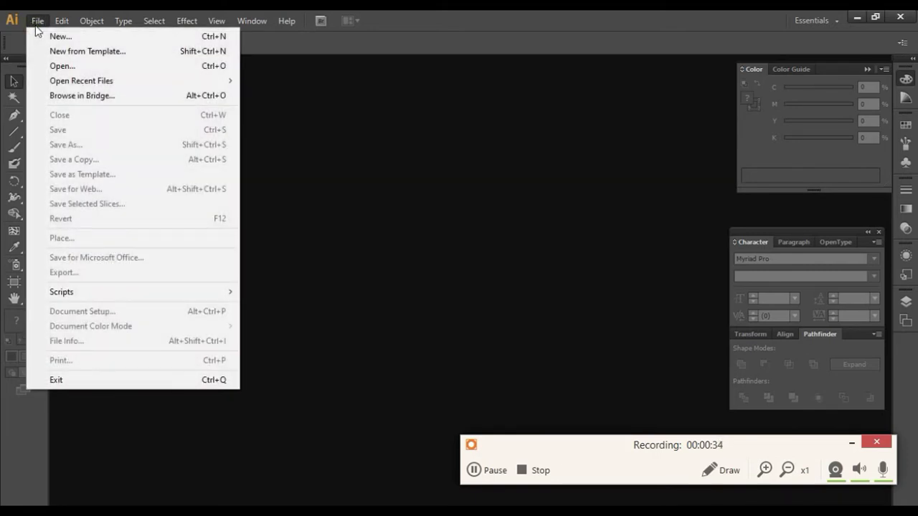
pyautogui.click(75, 36)
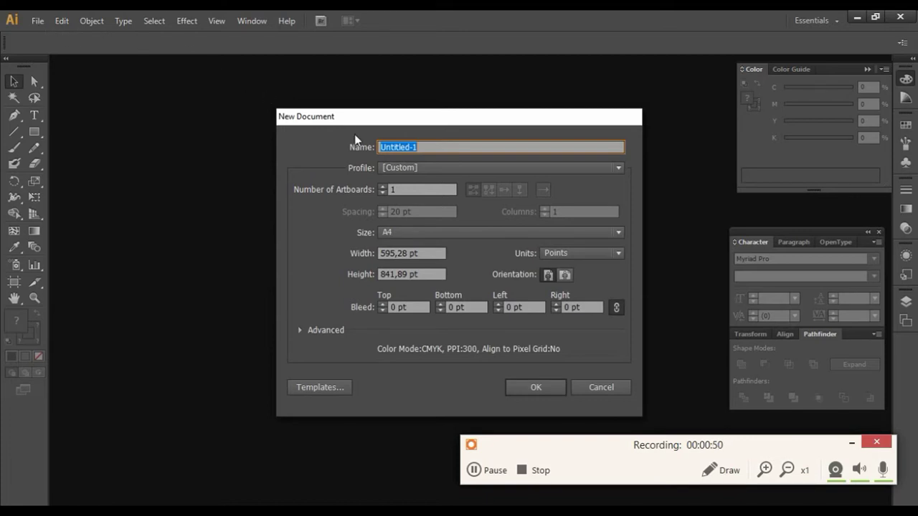
pyautogui.write('fe')
pyautogui.press('BackSpace')
pyautogui.press('BackSpace')
pyautogui.write('Kurma Sa')
pyautogui.write('le')
pyautogui.press('Return')
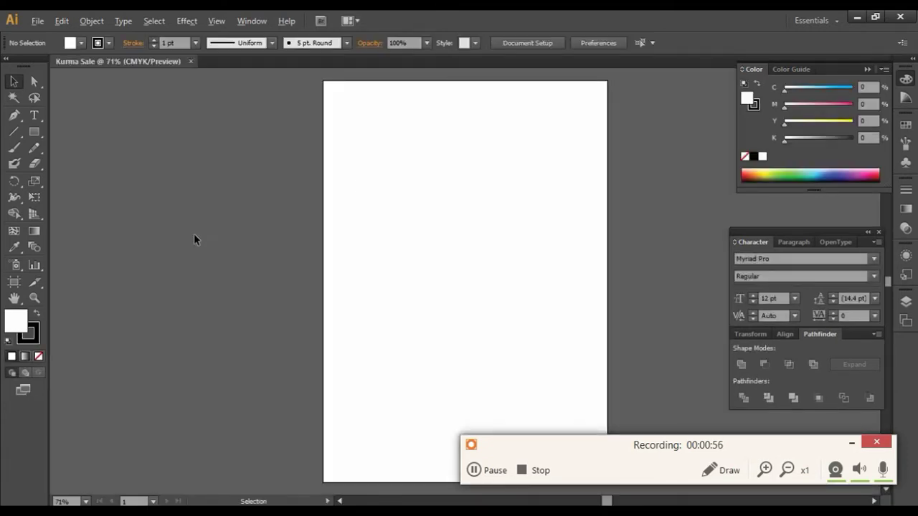
pyautogui.hotkey('ctrl', '-')
pyautogui.hotkey('ctrl', '+')
pyautogui.hotkey('ctrl', '-')
pyautogui.hotkey('ctrl', '-')
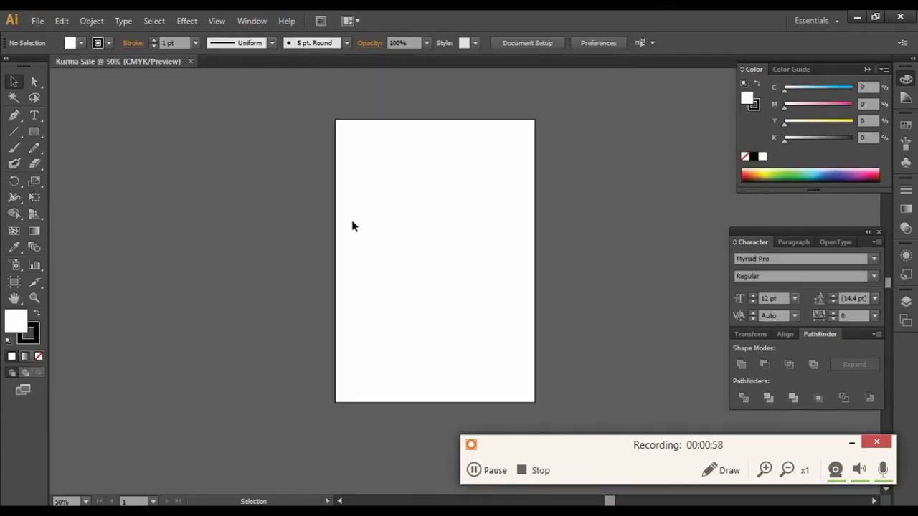
pyautogui.click(34, 132)
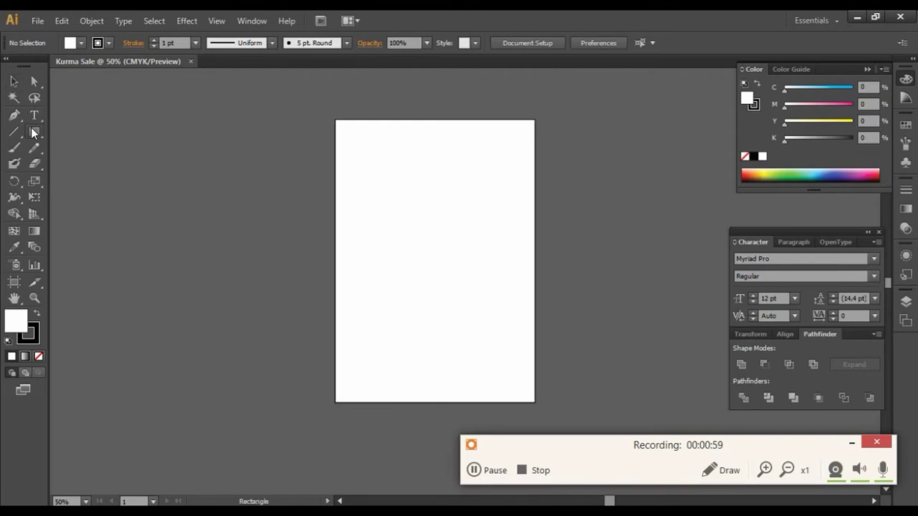
# Draw a rectangle sized 15 cm × 22 cm
pyautogui.click(234, 202)
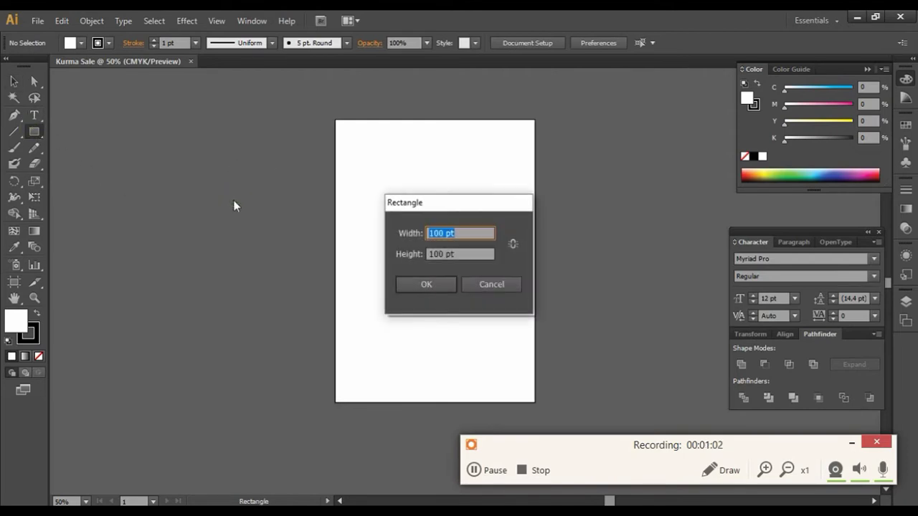
pyautogui.write('15')
pyautogui.write('m')
pyautogui.press('Tab')
pyautogui.write('22')
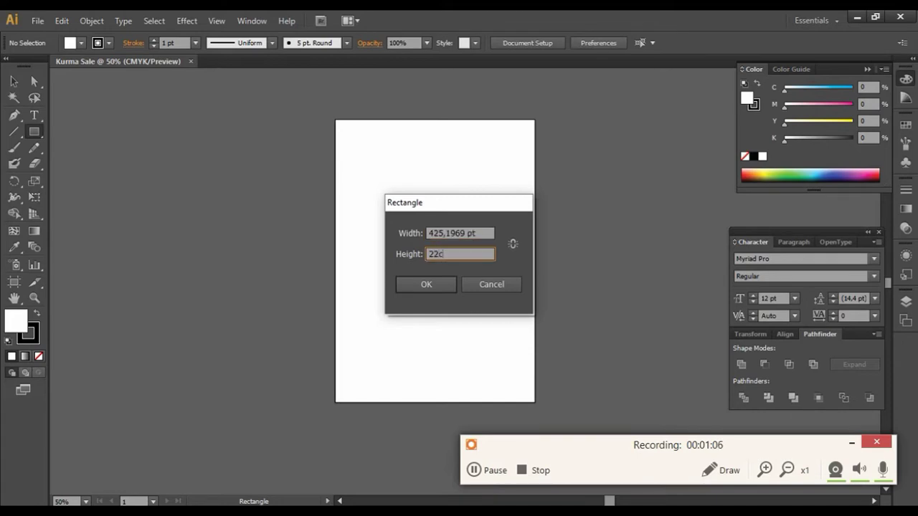
pyautogui.press('Return')
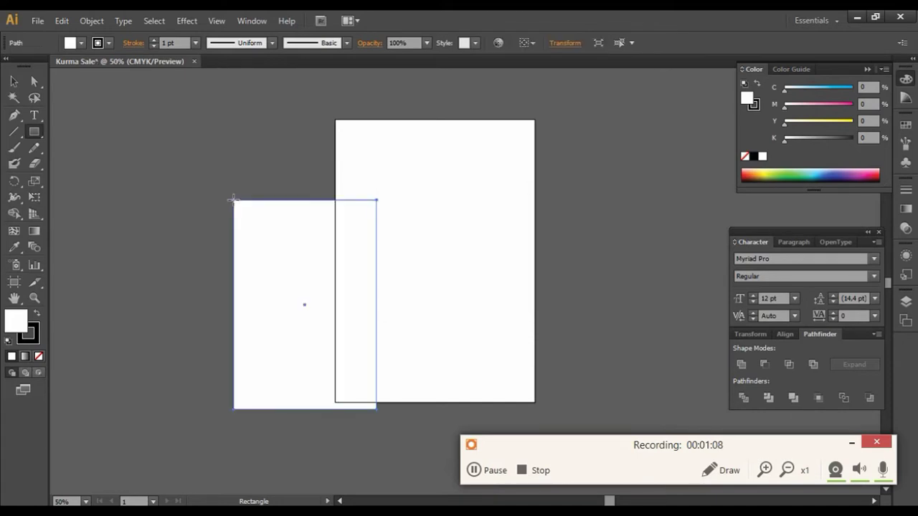
# Move the rectangle up and left and set its stroke to None
pyautogui.press('v')
pyautogui.click(115, 113)
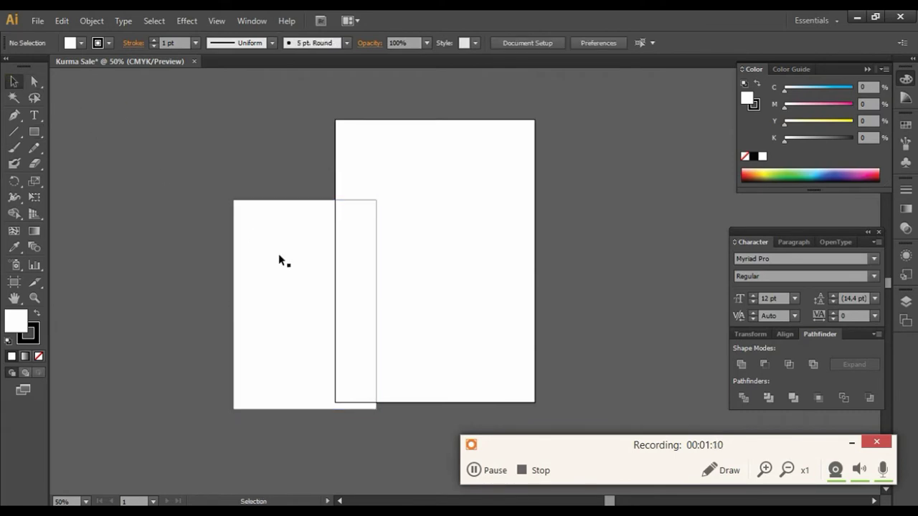
pyautogui.moveTo(279, 255); pyautogui.dragTo(207, 203)
pyautogui.click(266, 124)
pyautogui.click(207, 147)
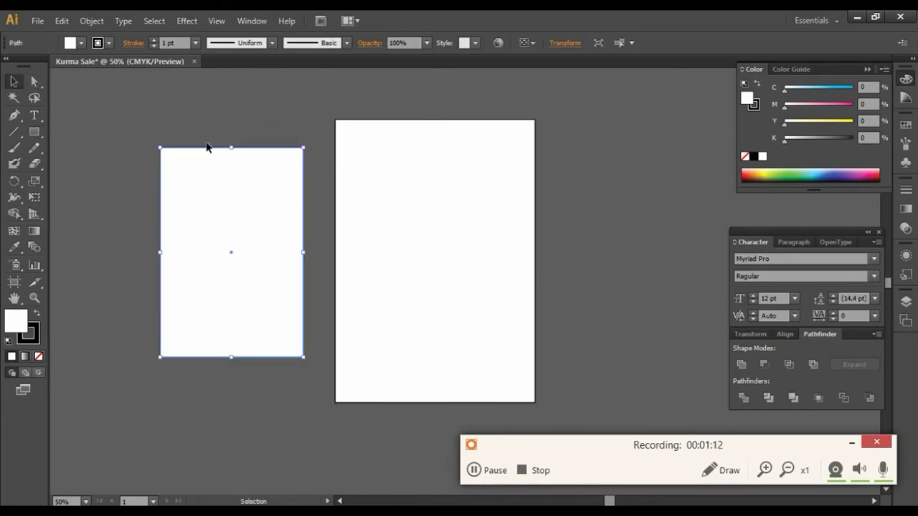
pyautogui.click(108, 43)
pyautogui.click(7, 67)
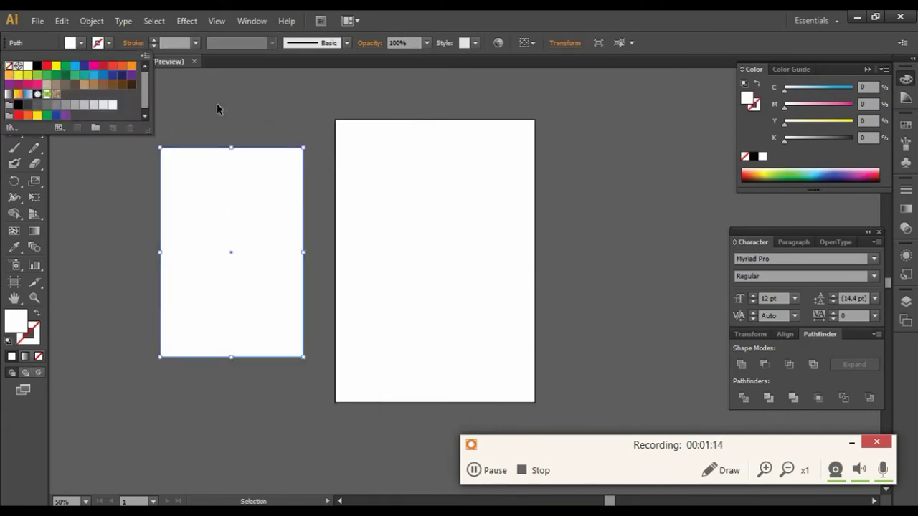
# Duplicate the rectangle and reposition the rectangles toward the top of the canvas
pyautogui.scroll(-4, 228, 142)
pyautogui.moveTo(223, 300); pyautogui.dragTo(517, 120)
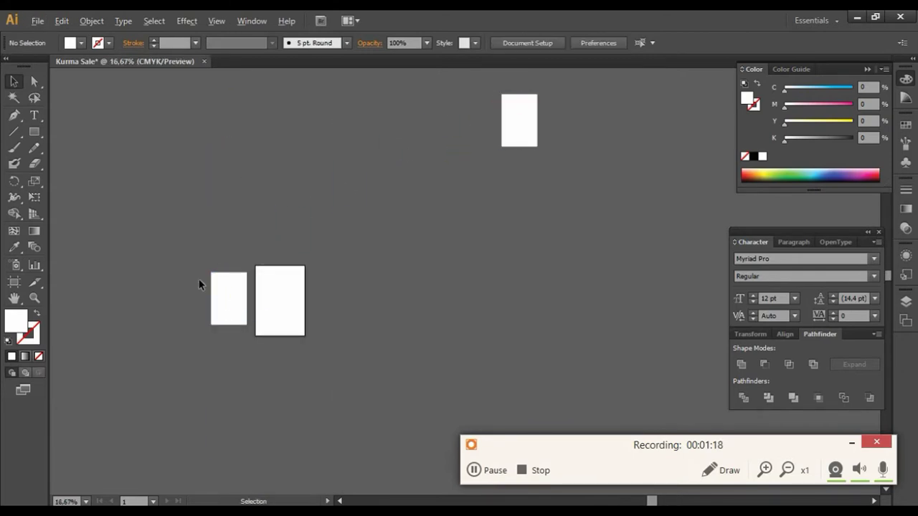
pyautogui.scroll(3, 200, 281)
pyautogui.click(313, 362)
pyautogui.moveTo(313, 362); pyautogui.dragTo(292, 342)
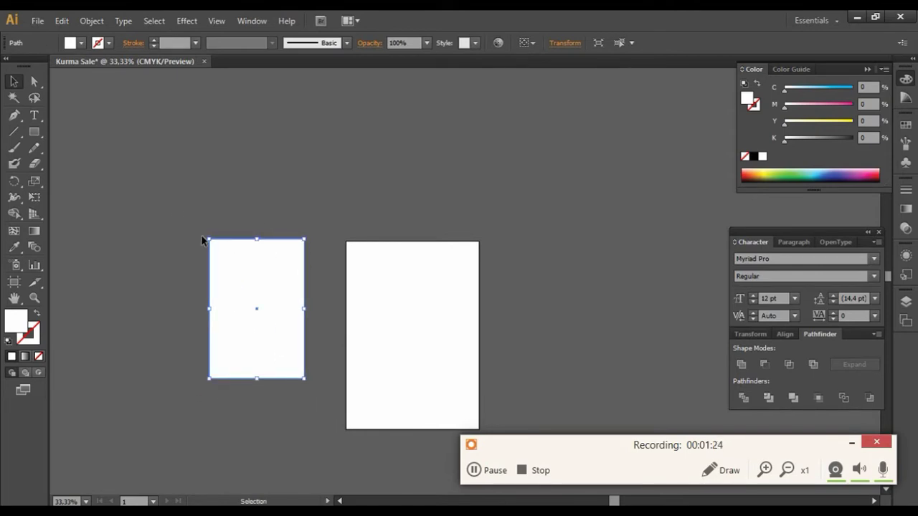
pyautogui.moveTo(244, 273)
pyautogui.mouseDown()
pyautogui.moveTo(279, 116)
pyautogui.moveTo(286, 121)
pyautogui.mouseUp()
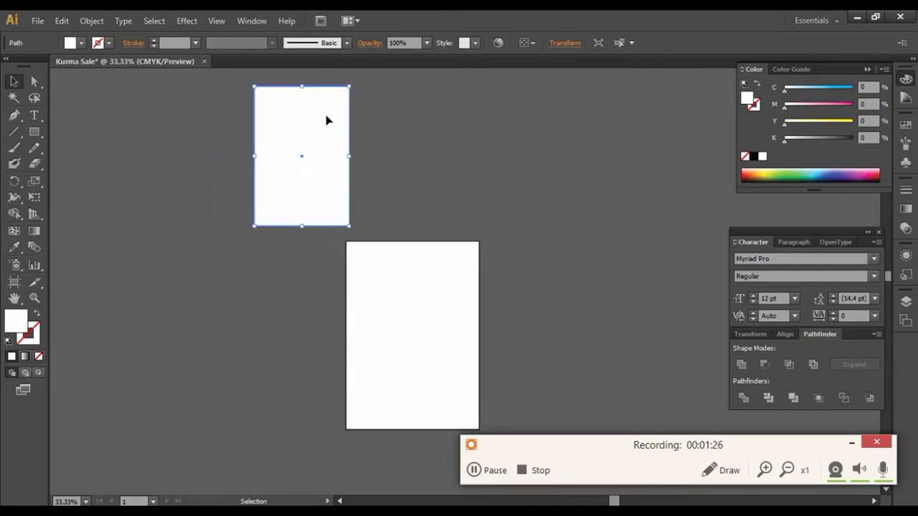
pyautogui.scroll(3, 301, 232)
pyautogui.moveTo(301, 231); pyautogui.dragTo(287, 202)
pyautogui.click(285, 135)
pyautogui.keyDown('alt'); pyautogui.scroll(2, 284, 144); pyautogui.keyUp('alt')
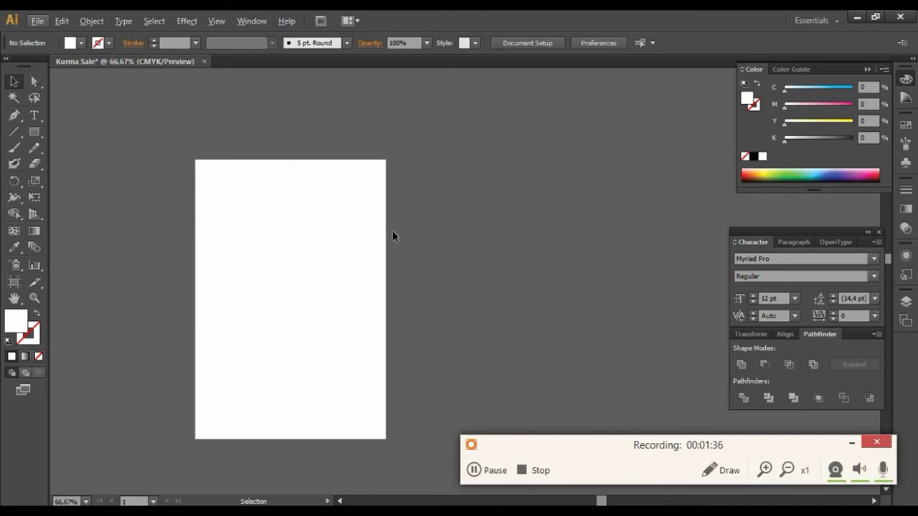
# Marquee-select the white rectangle and shift it slightly to the right
pyautogui.click(251, 213)
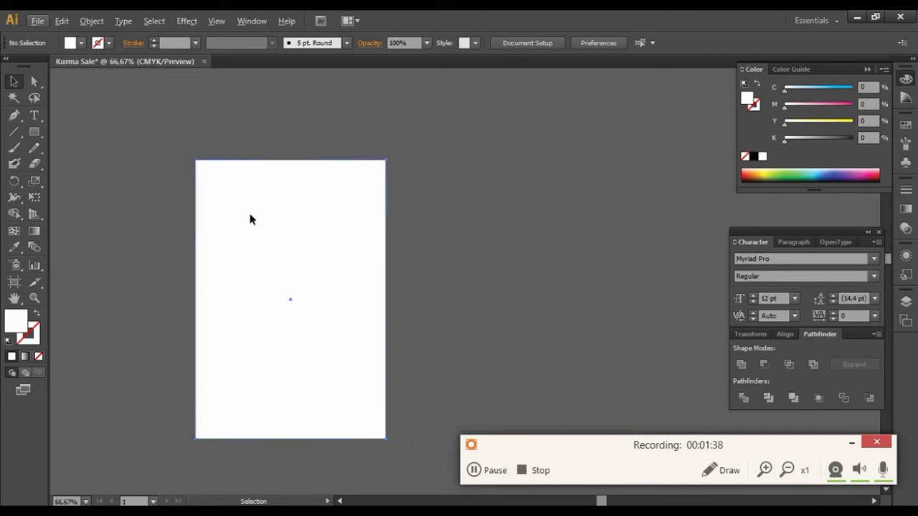
pyautogui.click(116, 176)
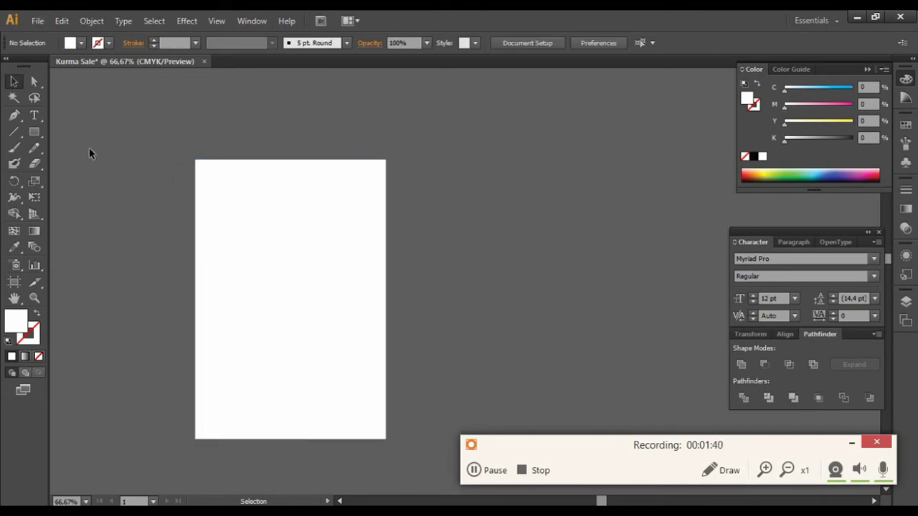
pyautogui.press('alt')
pyautogui.moveTo(144, 92); pyautogui.dragTo(421, 233)
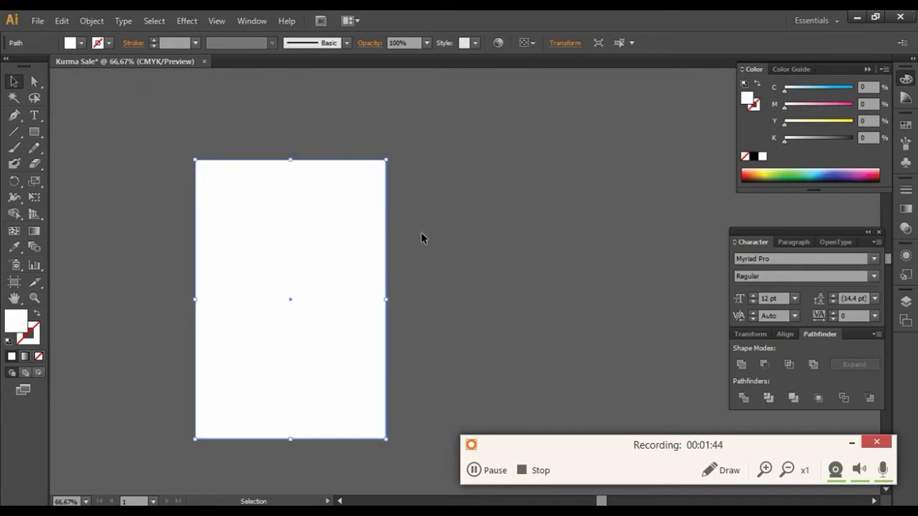
pyautogui.moveTo(350, 202); pyautogui.dragTo(379, 198)
# Look through the shape tools, then move the white rectangle up and right
pyautogui.click(82, 191)
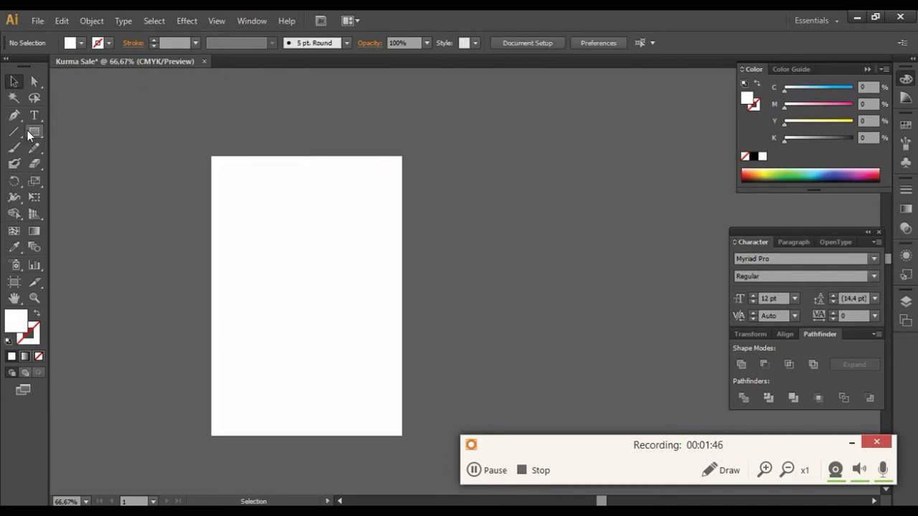
pyautogui.moveTo(34, 131); pyautogui.dragTo(62, 168)
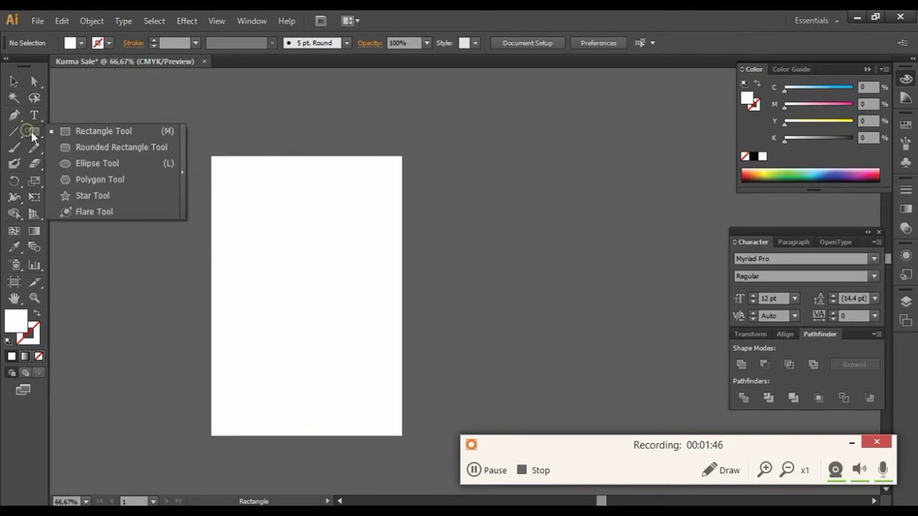
pyautogui.click(79, 163)
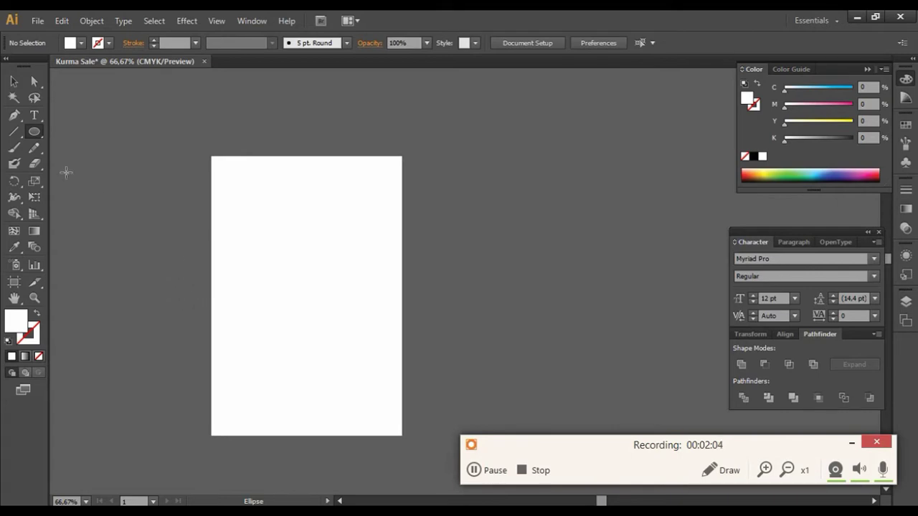
pyautogui.click(14, 81)
pyautogui.moveTo(251, 197); pyautogui.dragTo(315, 169)
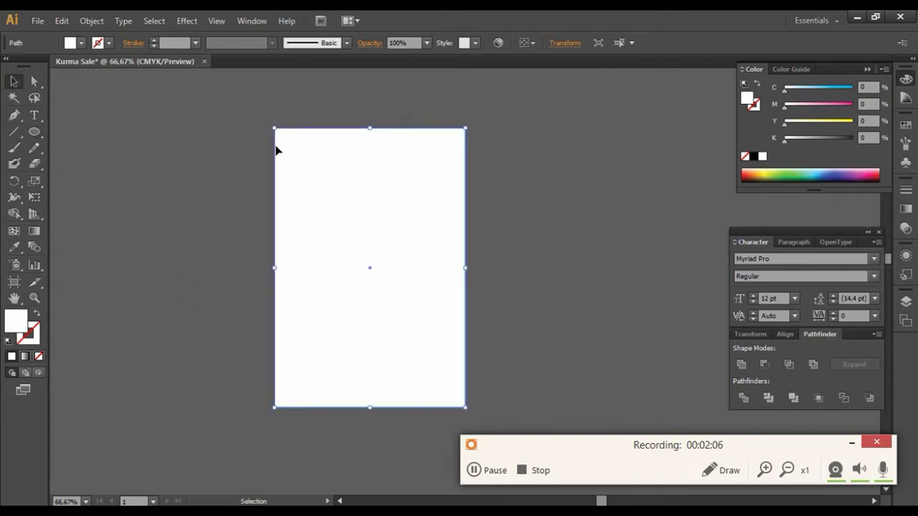
# Append .psd to 'Sale kurma 2 Polos' in the SAMAWA FATAH folder
pyautogui.click(65, 512)
pyautogui.click(601, 199)
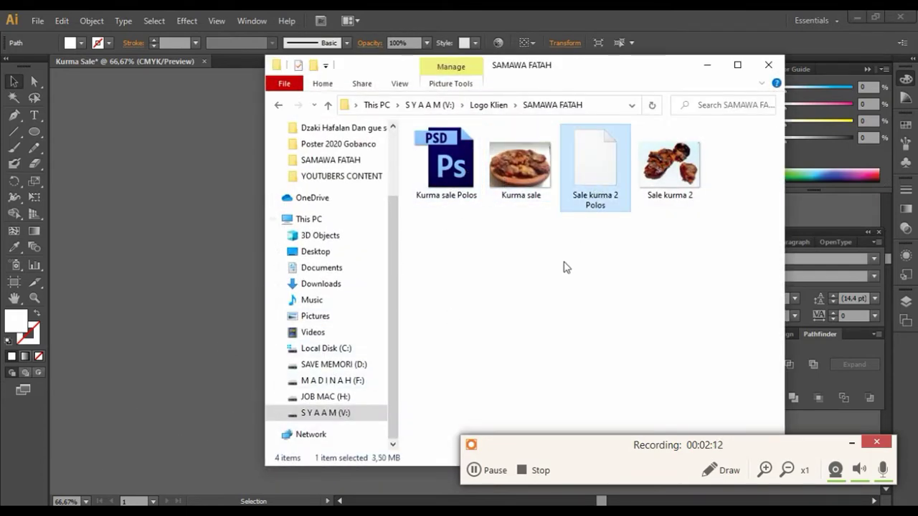
pyautogui.press('F2')
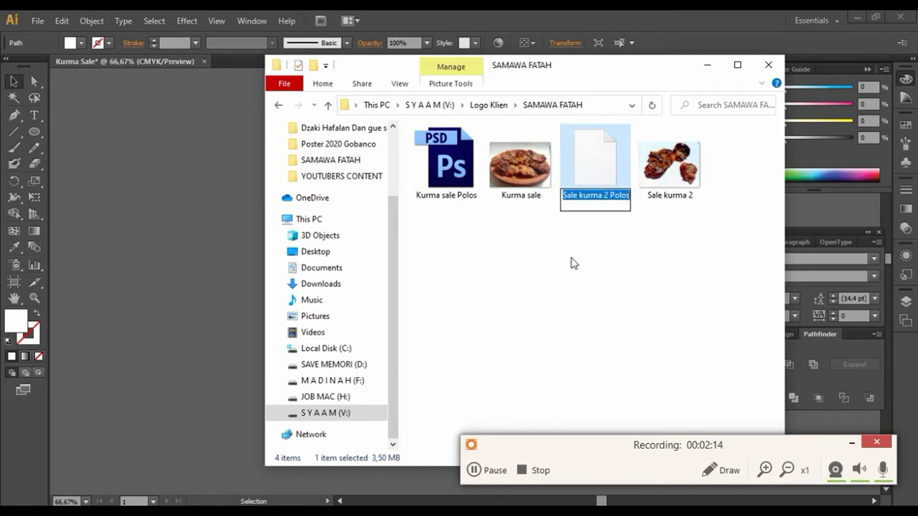
pyautogui.press('End')
pyautogui.write('.p')
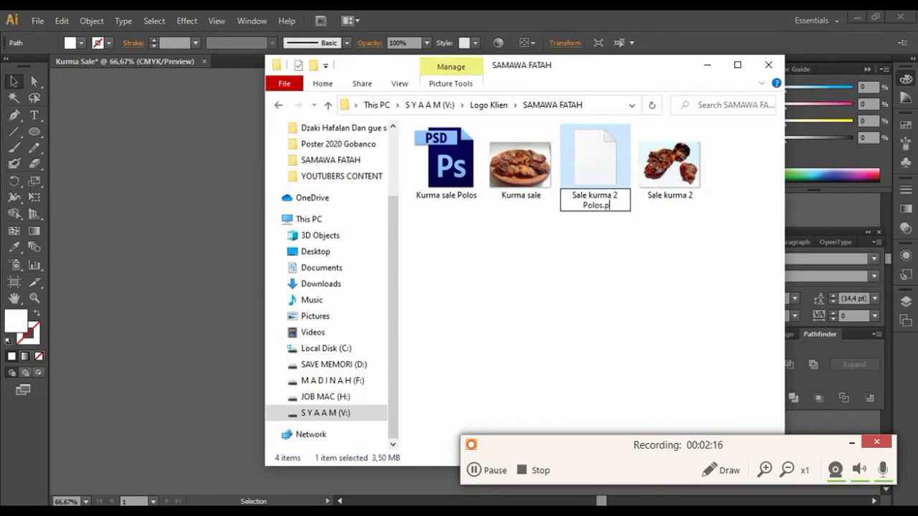
pyautogui.write('sd')
pyautogui.press('Return')
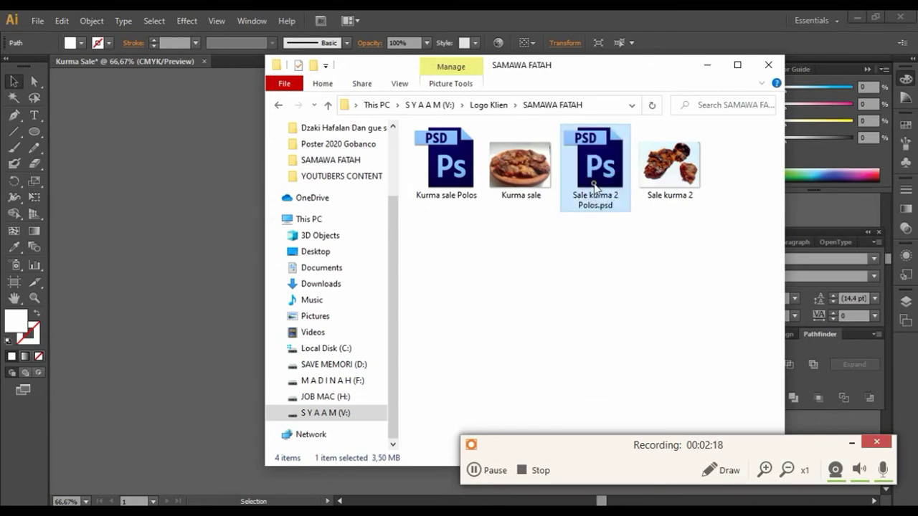
# Place the Kurma sale Polos.psd dates photo, shrink it, embed it, and move it right
pyautogui.moveTo(475, 199)
pyautogui.mouseDown()
pyautogui.moveTo(205, 256)
pyautogui.moveTo(449, 265)
pyautogui.mouseUp()
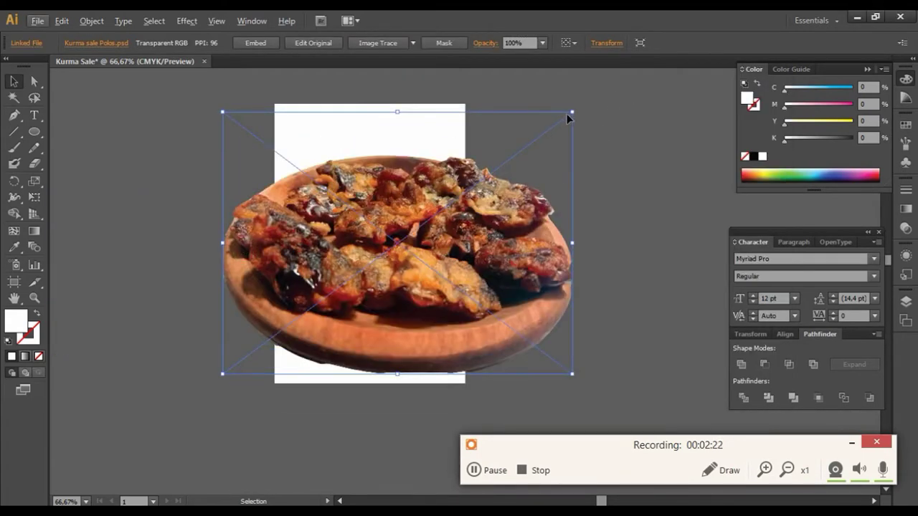
pyautogui.moveTo(558, 121); pyautogui.dragTo(487, 175)
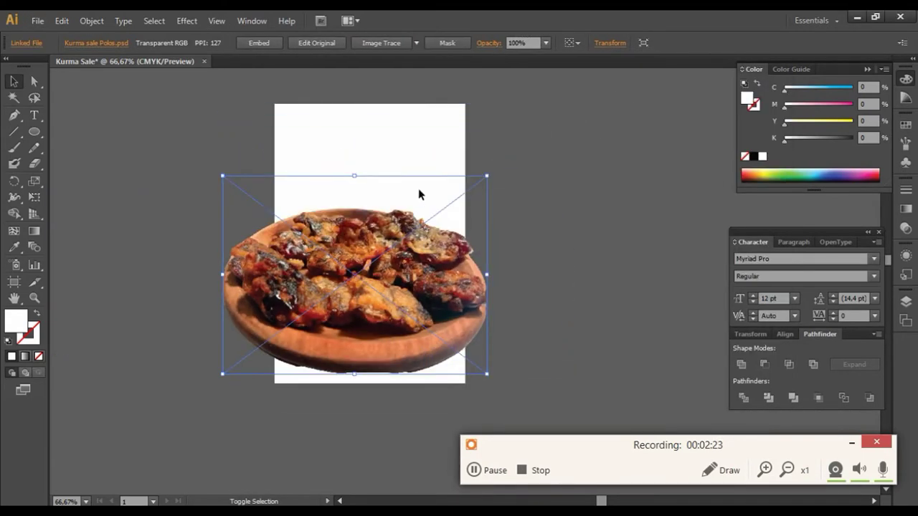
pyautogui.click(259, 42)
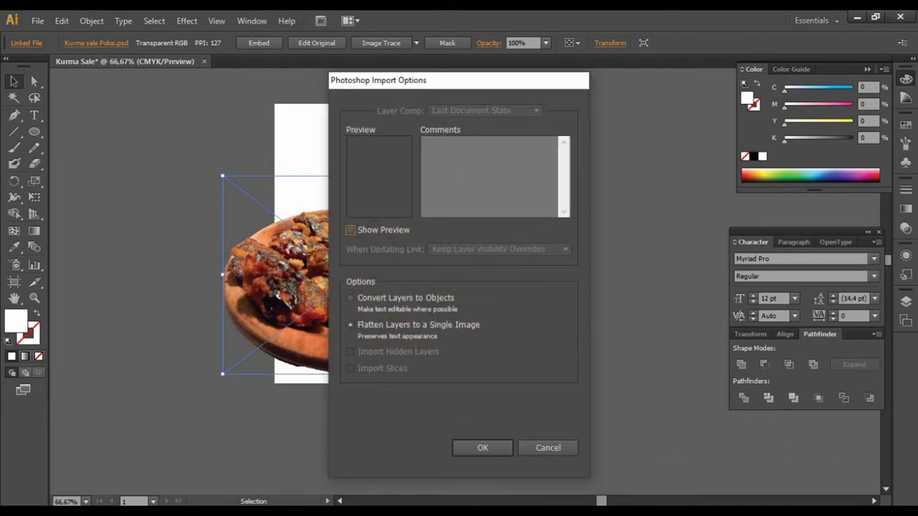
pyautogui.moveTo(851, 443)
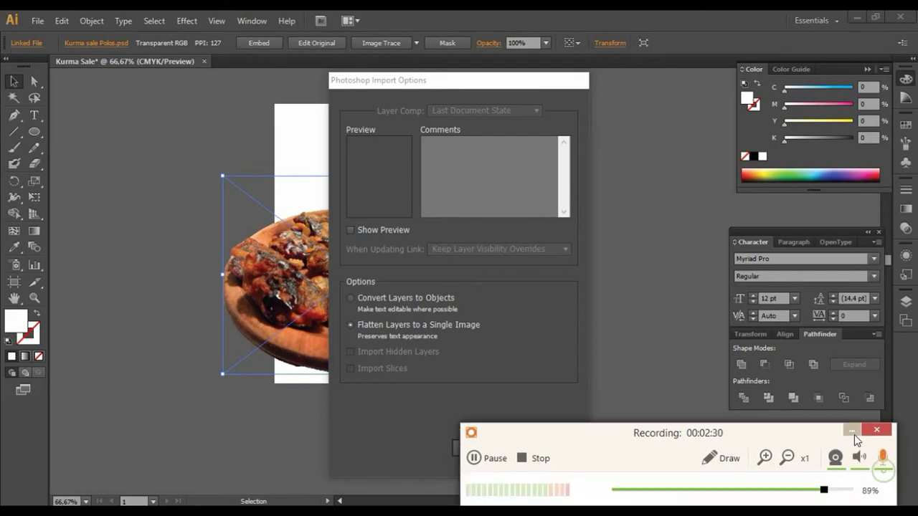
pyautogui.click(852, 432)
pyautogui.click(482, 446)
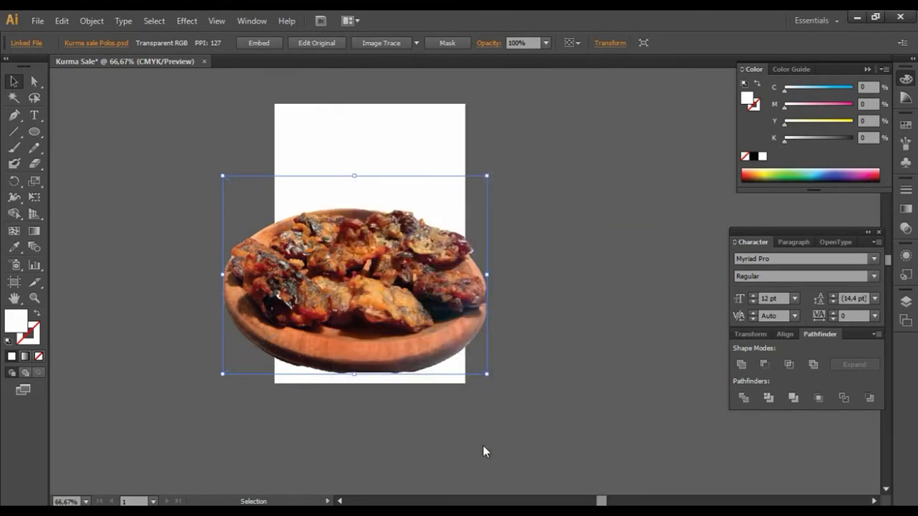
pyautogui.moveTo(417, 288)
pyautogui.mouseDown()
pyautogui.moveTo(555, 298)
pyautogui.moveTo(371, 280)
pyautogui.mouseUp()
pyautogui.scroll(-2, 556, 281)
pyautogui.scroll(1, 319, 258)
pyautogui.scroll(1, 318, 258)
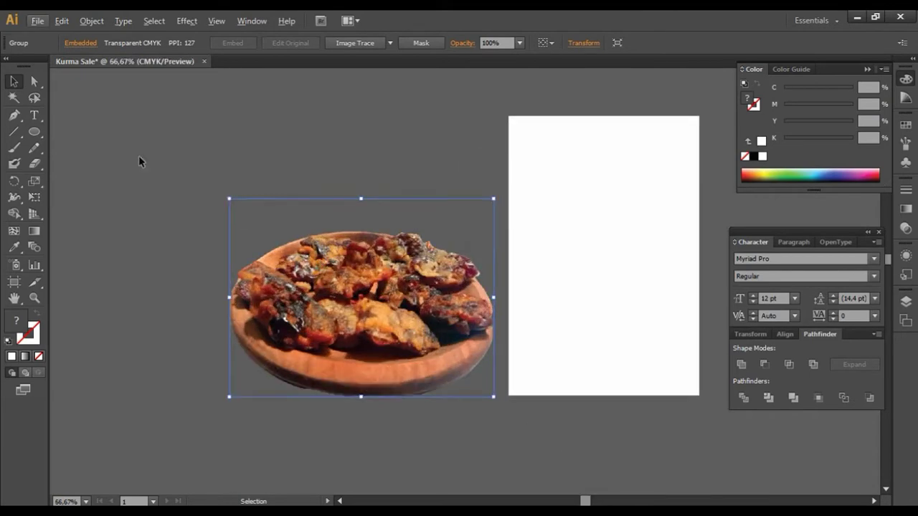
# Copy the page rectangle over the dates photo, send the photo behind it, and make a clipping mask
pyautogui.moveTo(600, 268); pyautogui.dragTo(342, 259)
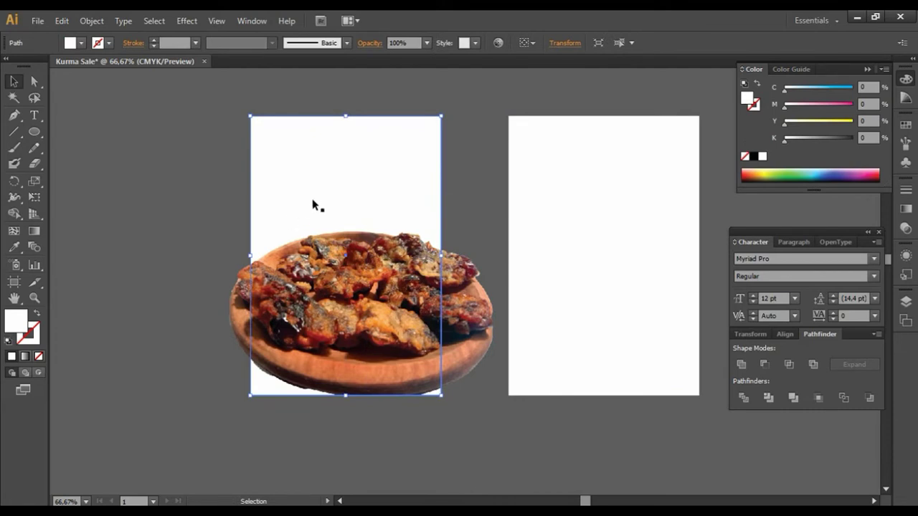
pyautogui.moveTo(368, 307); pyautogui.dragTo(356, 302)
pyautogui.rightClick(355, 303)
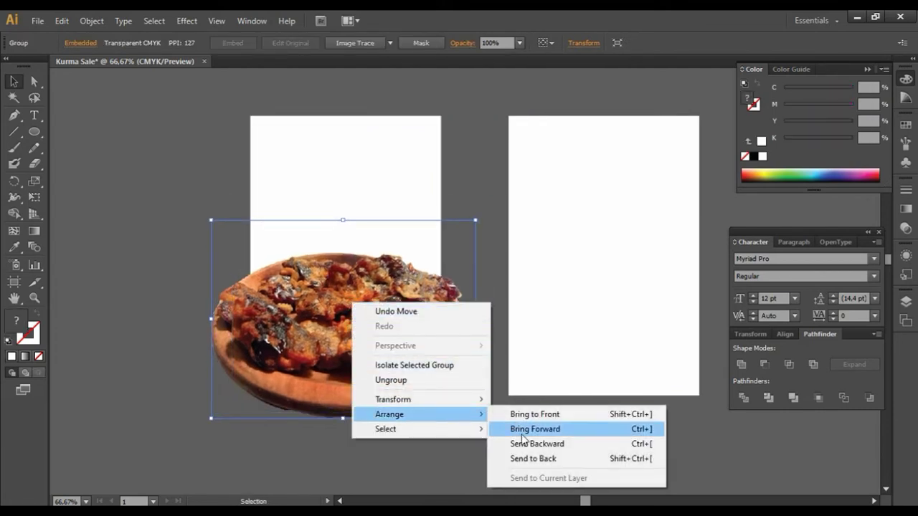
pyautogui.click(530, 459)
pyautogui.moveTo(391, 441); pyautogui.dragTo(322, 323)
pyautogui.rightClick(322, 322)
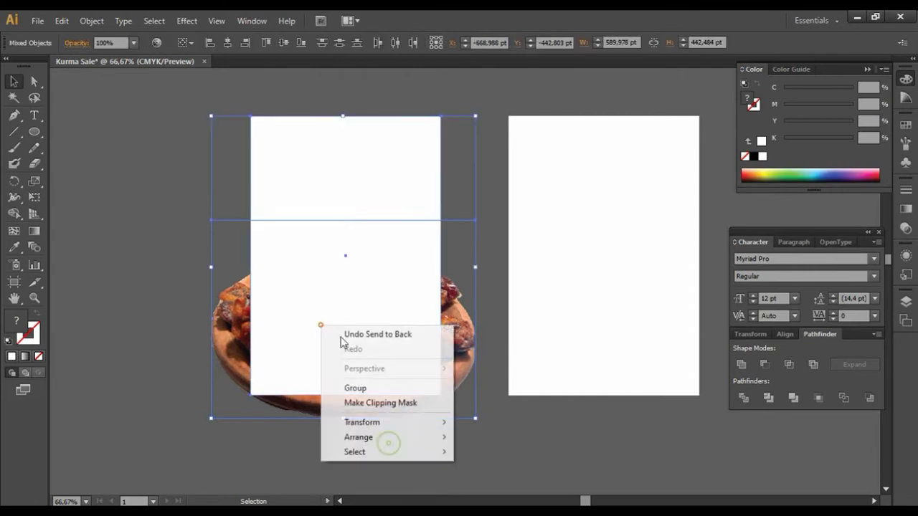
pyautogui.click(412, 403)
pyautogui.click(521, 424)
# Shrink and reposition the photo inside the clip group so the whole plate shows
pyautogui.doubleClick(398, 326)
pyautogui.click(397, 327)
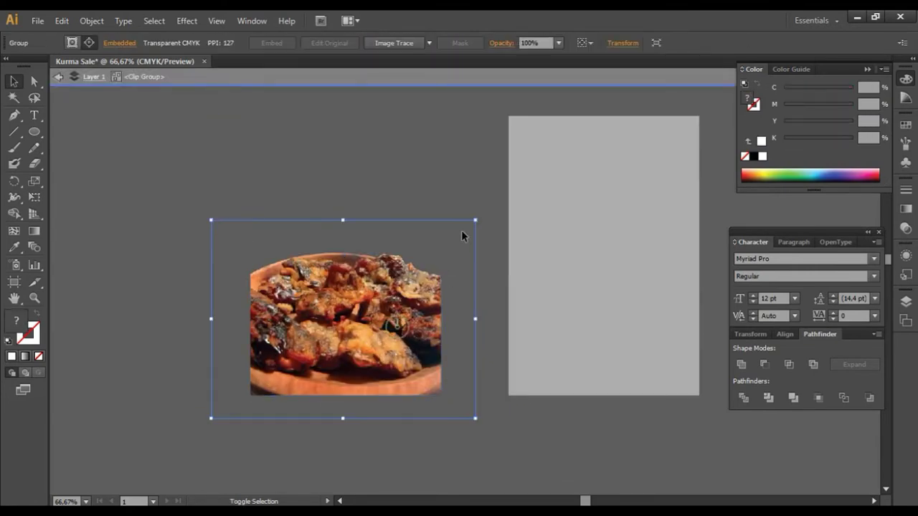
pyautogui.moveTo(479, 218); pyautogui.dragTo(426, 258)
pyautogui.moveTo(367, 324)
pyautogui.mouseDown()
pyautogui.moveTo(385, 312)
pyautogui.moveTo(386, 324)
pyautogui.mouseUp()
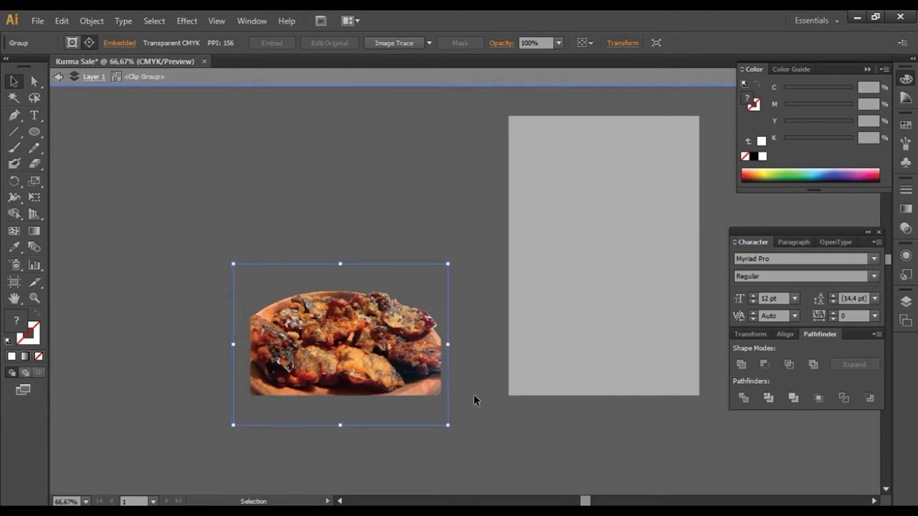
pyautogui.moveTo(398, 364); pyautogui.dragTo(400, 364)
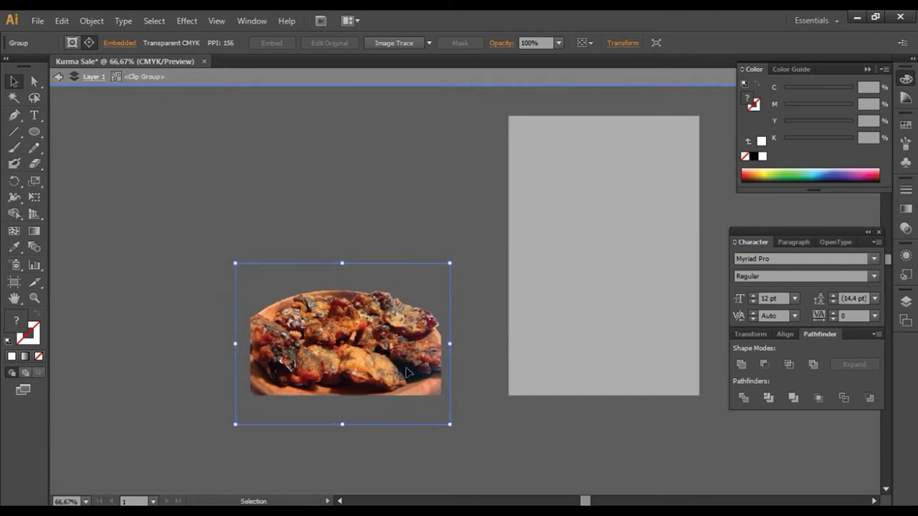
pyautogui.click(502, 414)
# Align the clipped dates group with the white page rectangle
pyautogui.keyDown('shift'); pyautogui.click(419, 348); pyautogui.keyUp('shift')
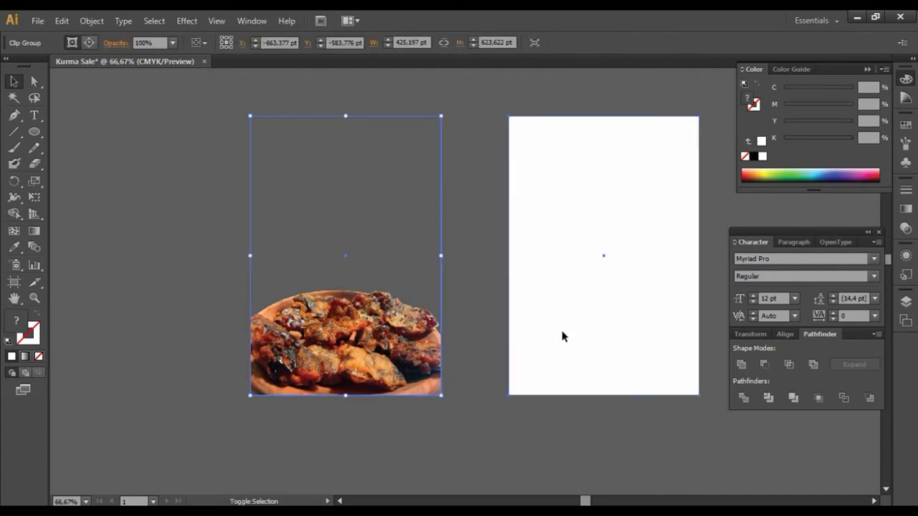
pyautogui.keyDown('shift'); pyautogui.click(562, 336); pyautogui.keyUp('shift')
pyautogui.click(787, 334)
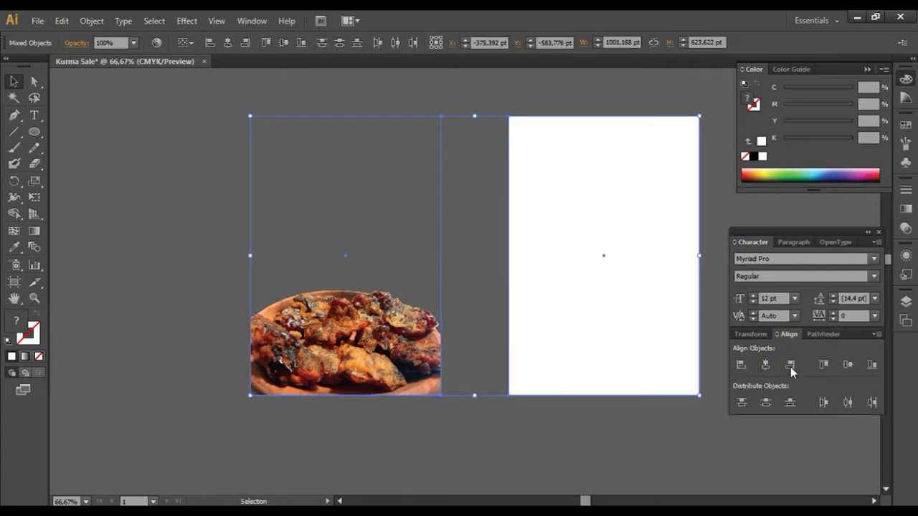
pyautogui.click(790, 367)
pyautogui.click(656, 402)
# Fill the page rectangle with light blue from the Color spectrum
pyautogui.hscroll(2, 608, 370)
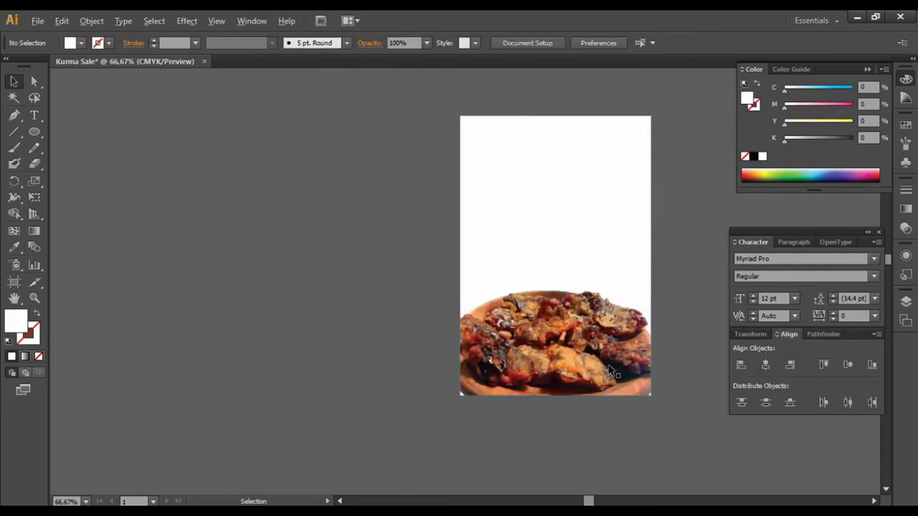
pyautogui.scroll(-1, 608, 370)
pyautogui.click(597, 203)
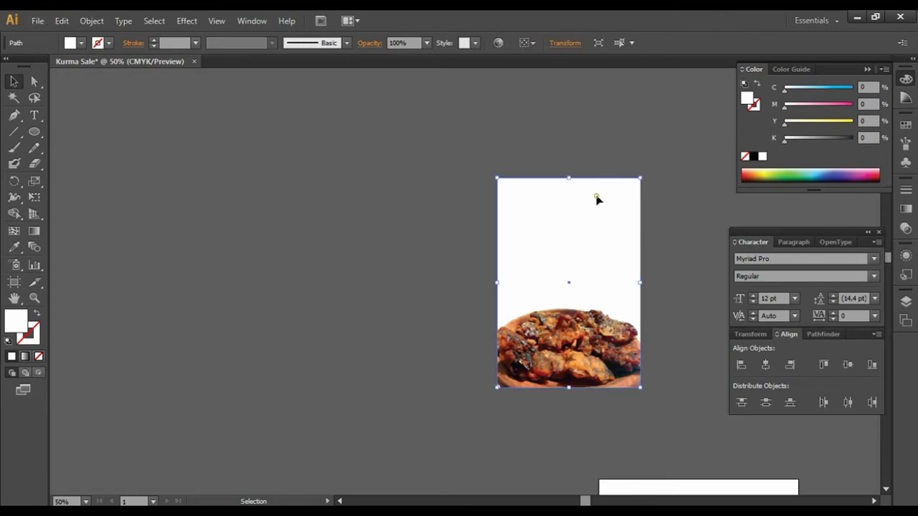
pyautogui.click(811, 171)
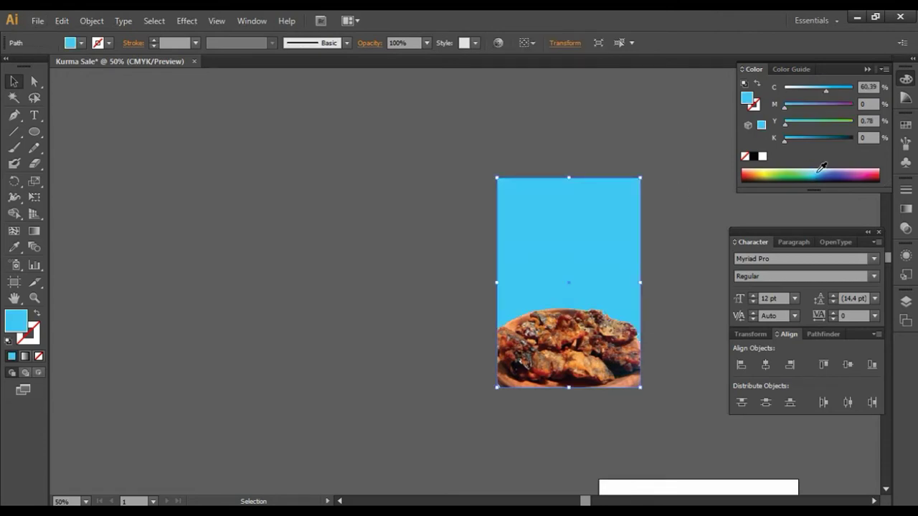
# Try blues and purples in the spectrum, settling on a deep indigo background fill
pyautogui.click(819, 171)
pyautogui.click(827, 169)
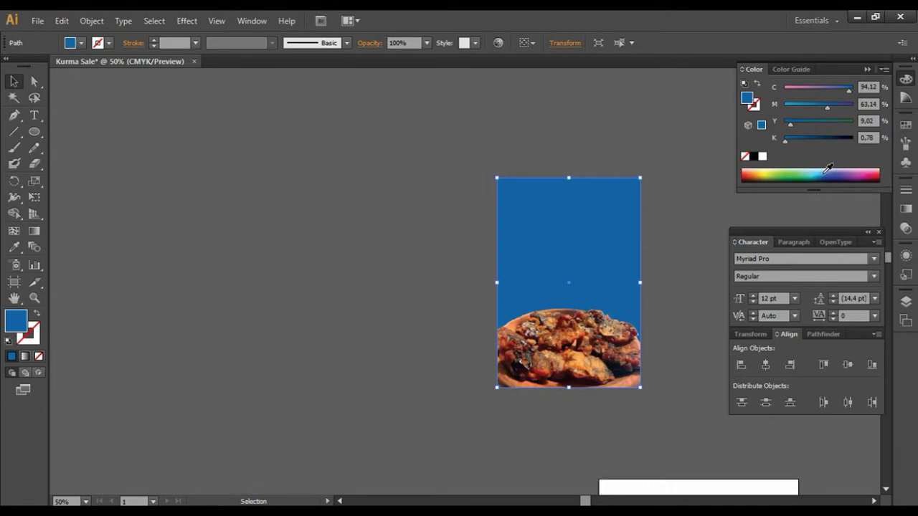
pyautogui.click(824, 169)
pyautogui.click(831, 166)
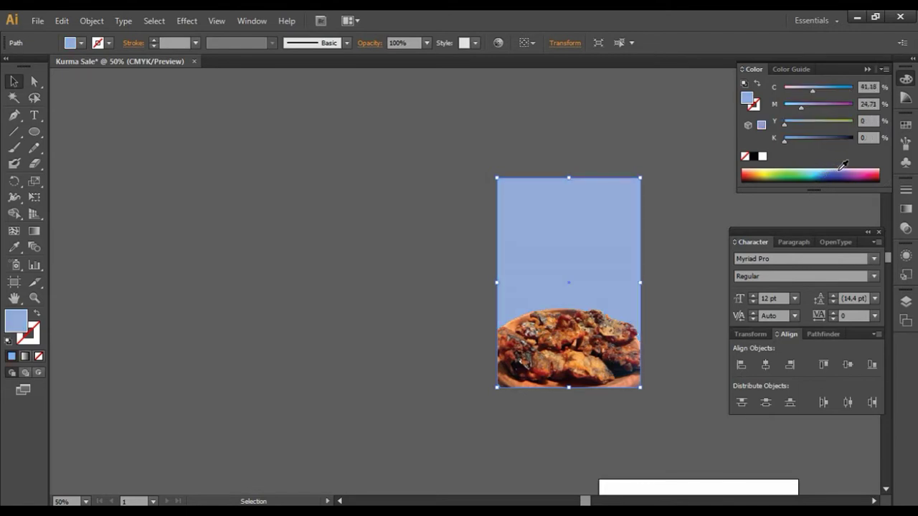
pyautogui.click(845, 169)
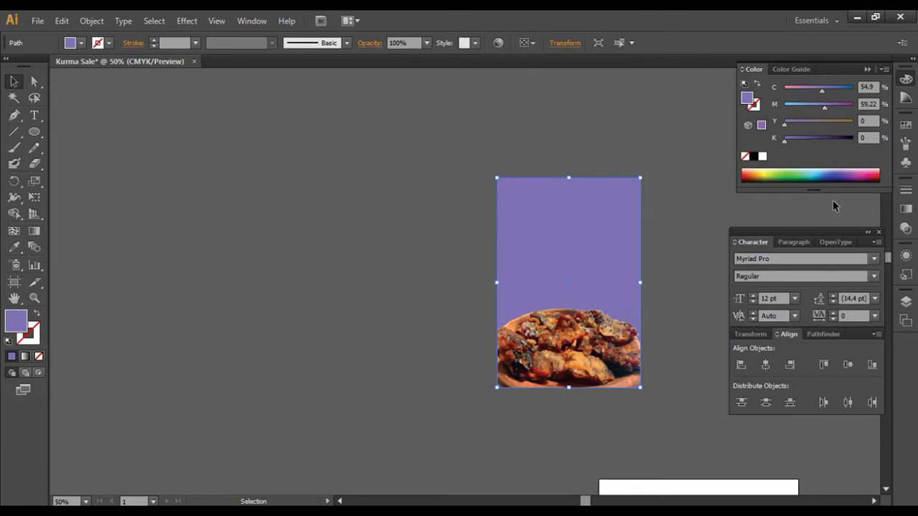
pyautogui.click(823, 179)
pyautogui.click(825, 172)
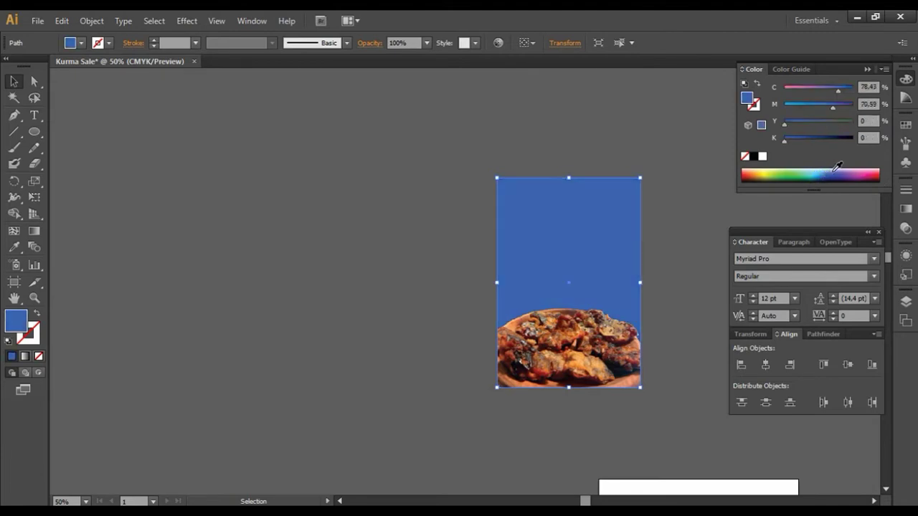
pyautogui.click(831, 170)
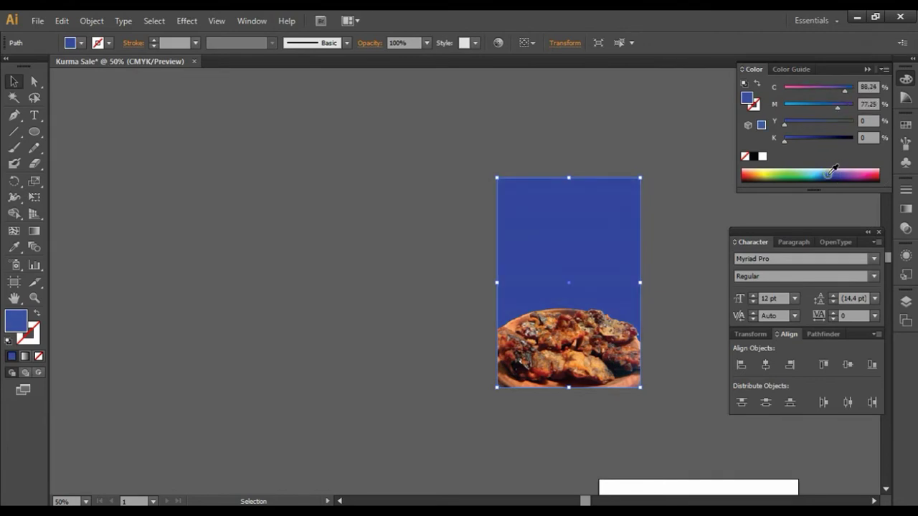
pyautogui.click(836, 171)
pyautogui.click(841, 172)
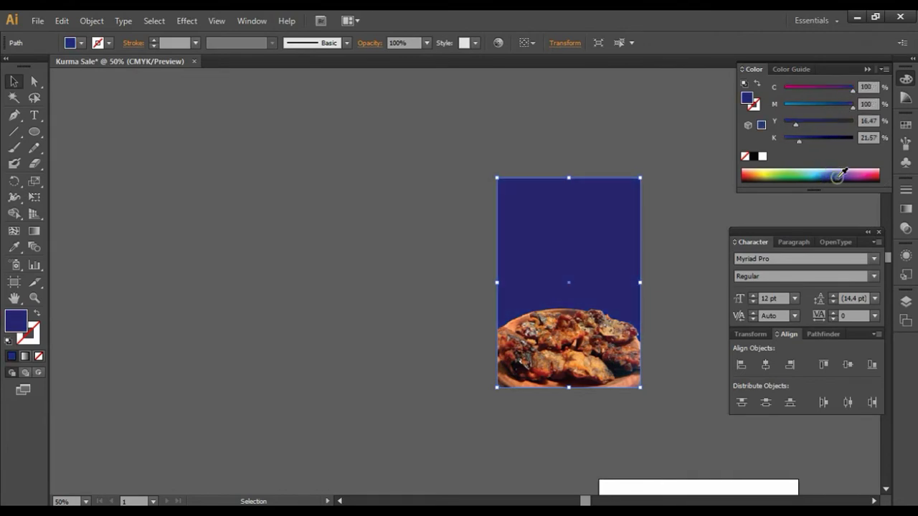
pyautogui.click(846, 172)
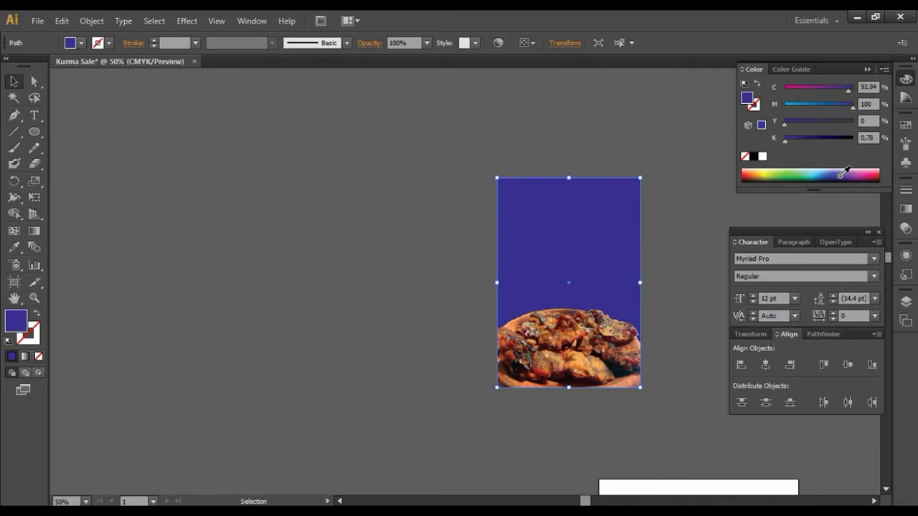
pyautogui.click(844, 173)
# Deselect the background, then pan and zoom in closer on the poster
pyautogui.click(666, 223)
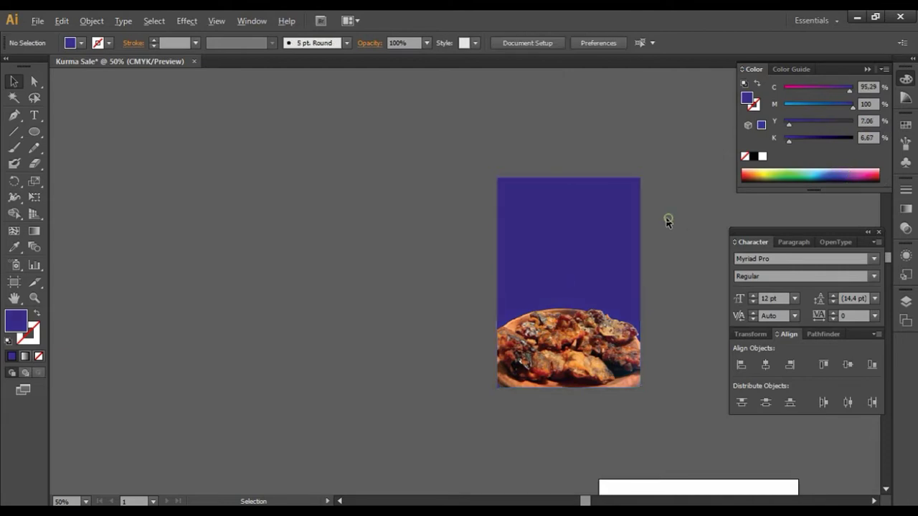
pyautogui.scroll(1, 666, 222)
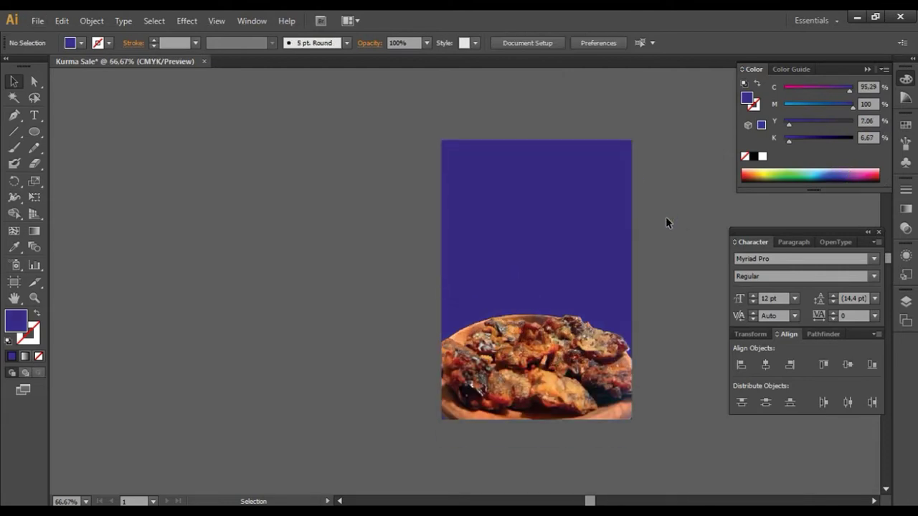
pyautogui.scroll(-1, 665, 214)
pyautogui.hscroll(3, 573, 194)
pyautogui.hscroll(3, 466, 172)
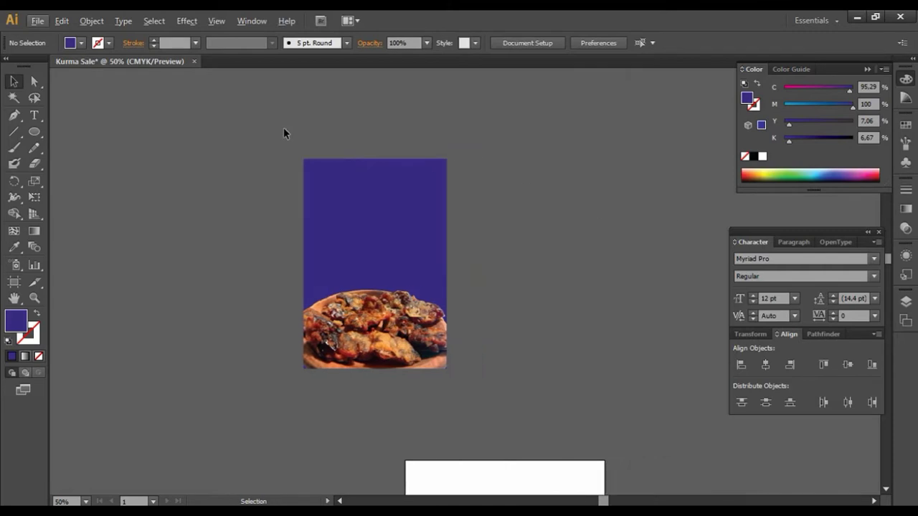
pyautogui.moveTo(283, 129); pyautogui.dragTo(390, 130)
pyautogui.hotkey('ctrl', '+')
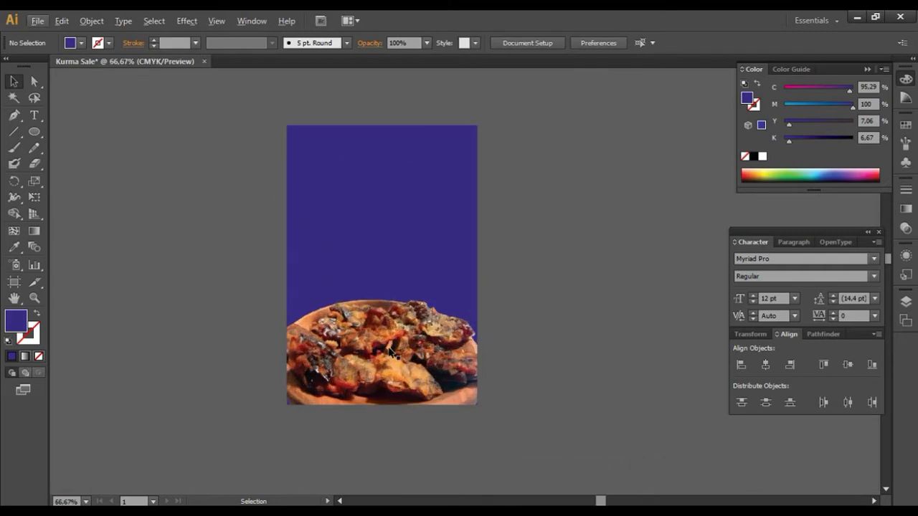
# Shrink the dates photo within its clipping frame and move it slightly down
pyautogui.doubleClick(471, 290)
pyautogui.moveTo(487, 273); pyautogui.dragTo(478, 277)
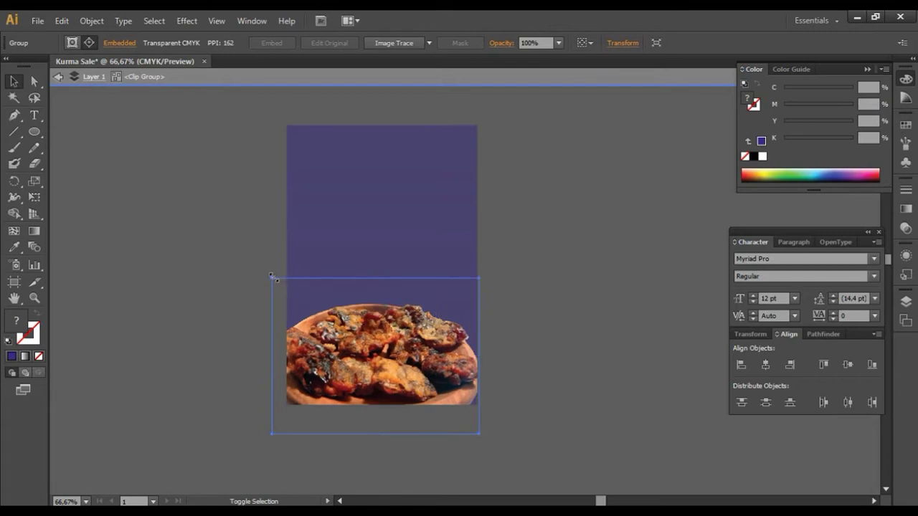
pyautogui.moveTo(272, 276); pyautogui.dragTo(280, 283)
pyautogui.moveTo(373, 358); pyautogui.dragTo(372, 366)
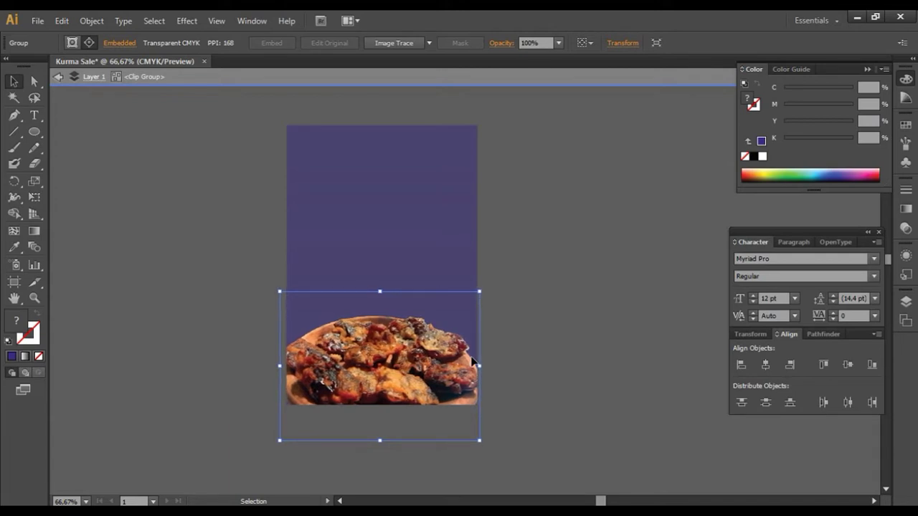
pyautogui.doubleClick(533, 345)
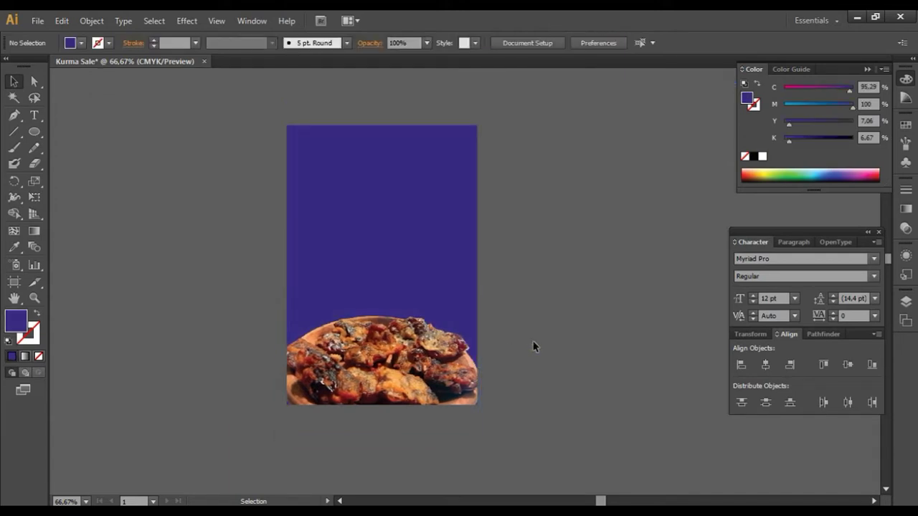
# Briefly re-enter and exit the clip group, then adjust the view
pyautogui.doubleClick(377, 349)
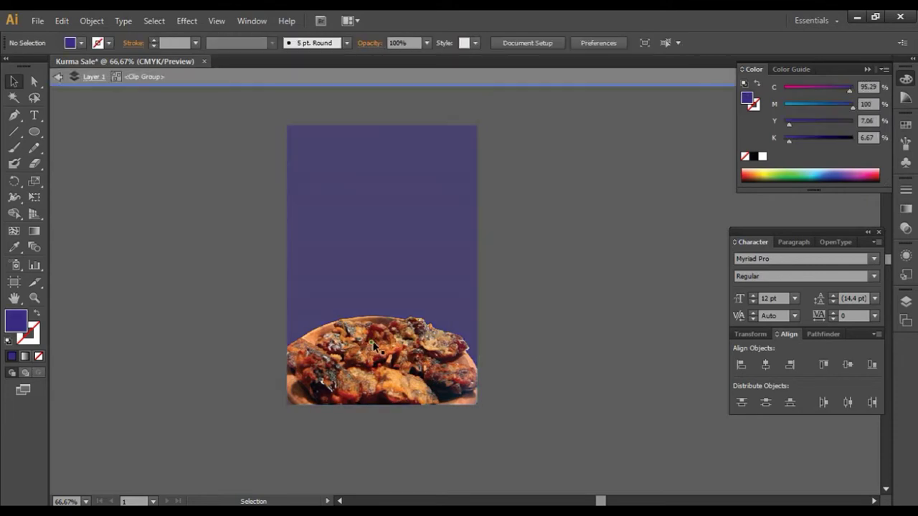
pyautogui.doubleClick(540, 311)
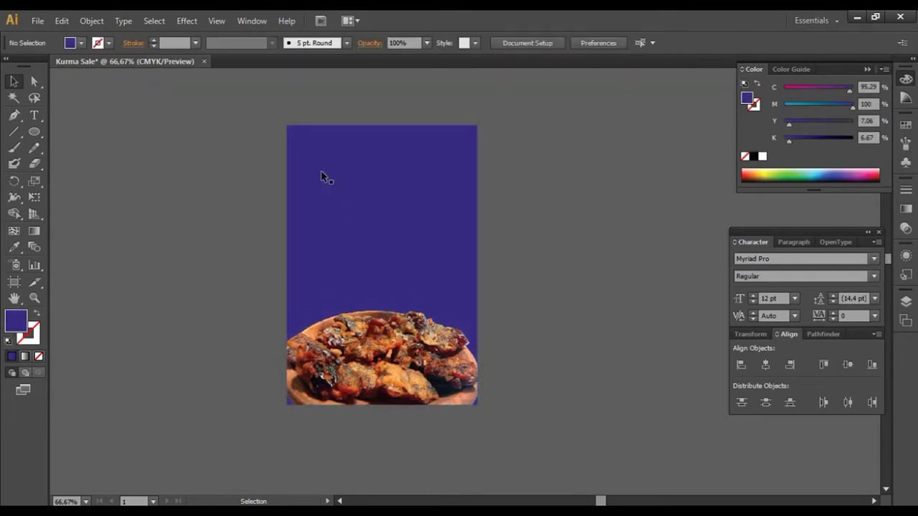
pyautogui.keyDown('alt'); pyautogui.scroll(-1, 243, 173); pyautogui.keyUp('alt')
pyautogui.keyDown('alt'); pyautogui.scroll(1, 296, 183); pyautogui.keyUp('alt')
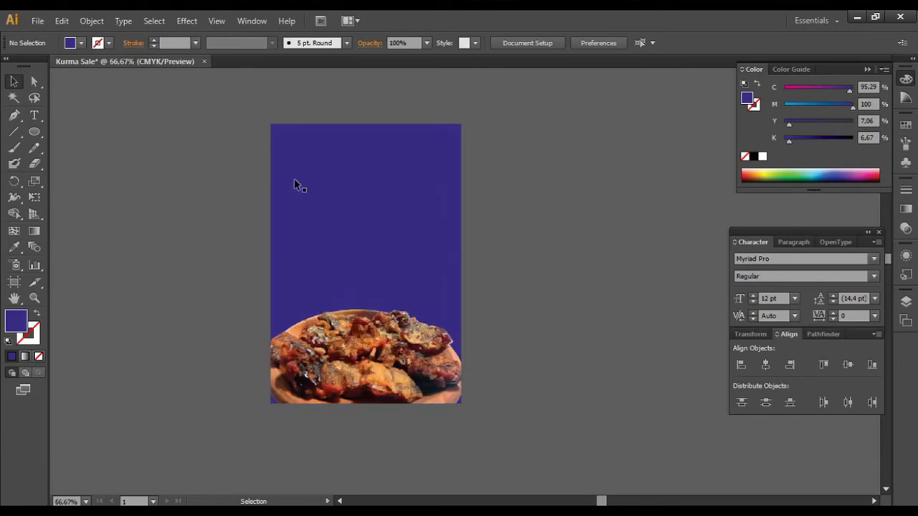
pyautogui.click(36, 115)
pyautogui.scroll(1, 230, 116)
# Add a 'Salmawa' text object, scale it to 44.12 pt, and place it above the artboard
pyautogui.click(224, 110)
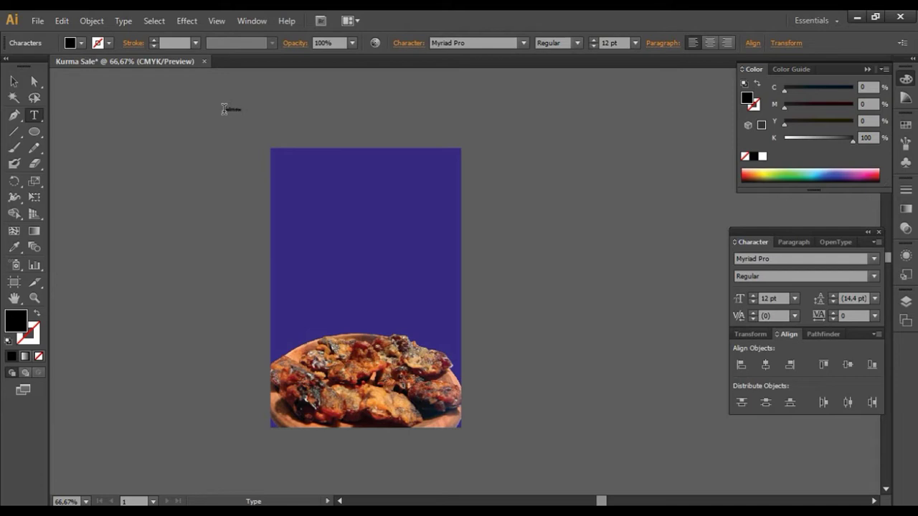
pyautogui.press('Escape')
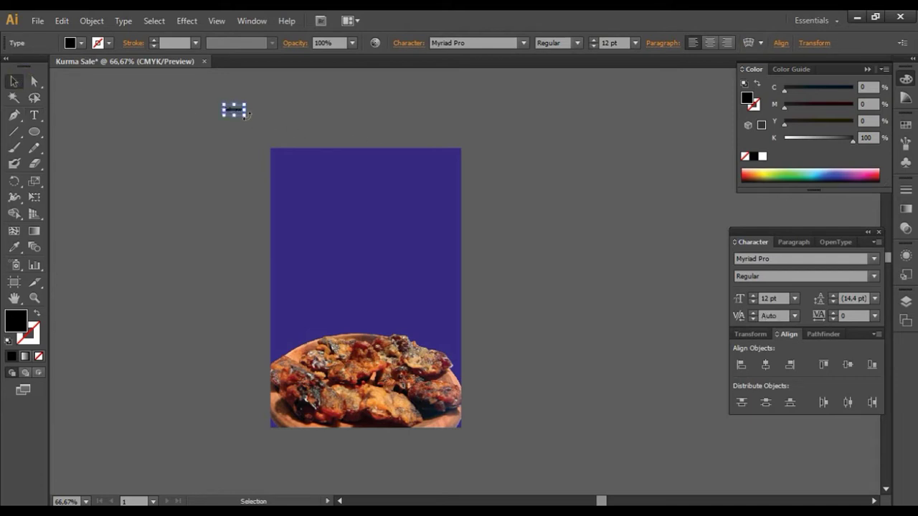
pyautogui.moveTo(247, 115)
pyautogui.mouseDown()
pyautogui.moveTo(296, 130)
pyautogui.moveTo(343, 110)
pyautogui.mouseUp()
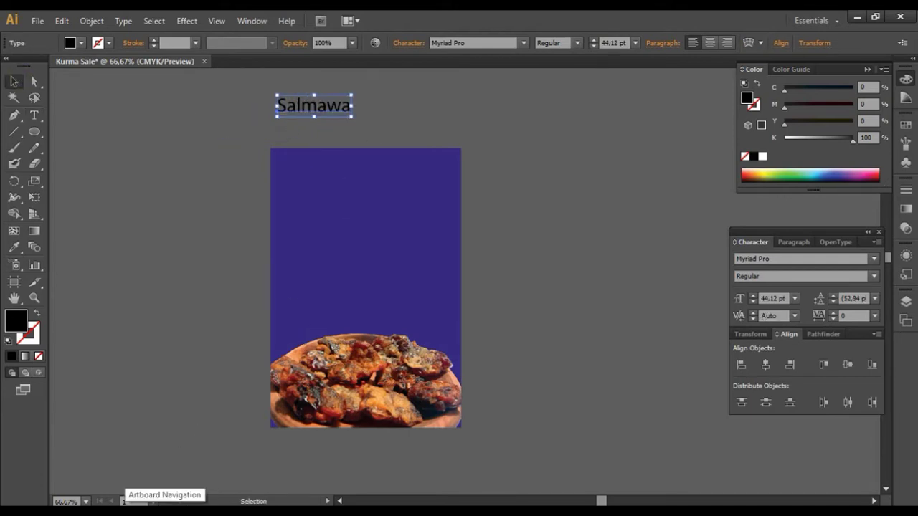
# Drag mican FIX.jpg from Downloads onto the Kurma Sale canvas
pyautogui.click(68, 459)
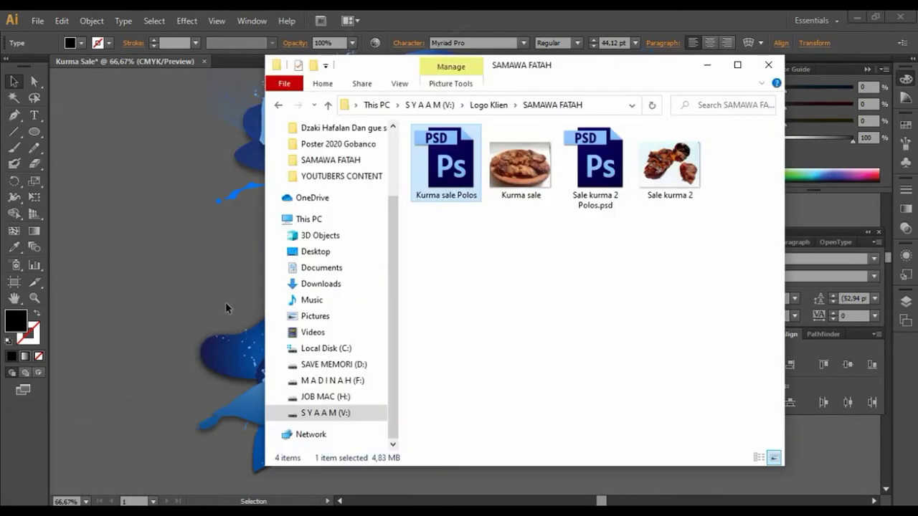
pyautogui.scroll(2, 341, 154)
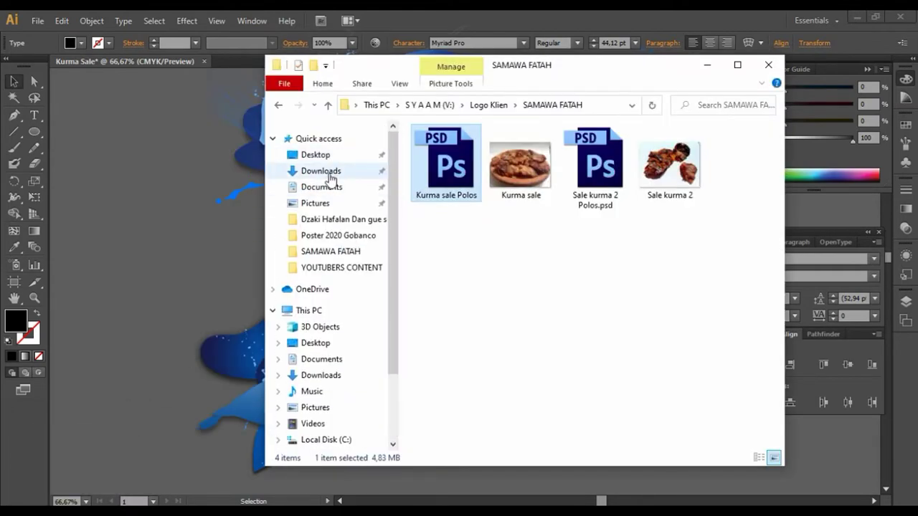
pyautogui.click(330, 177)
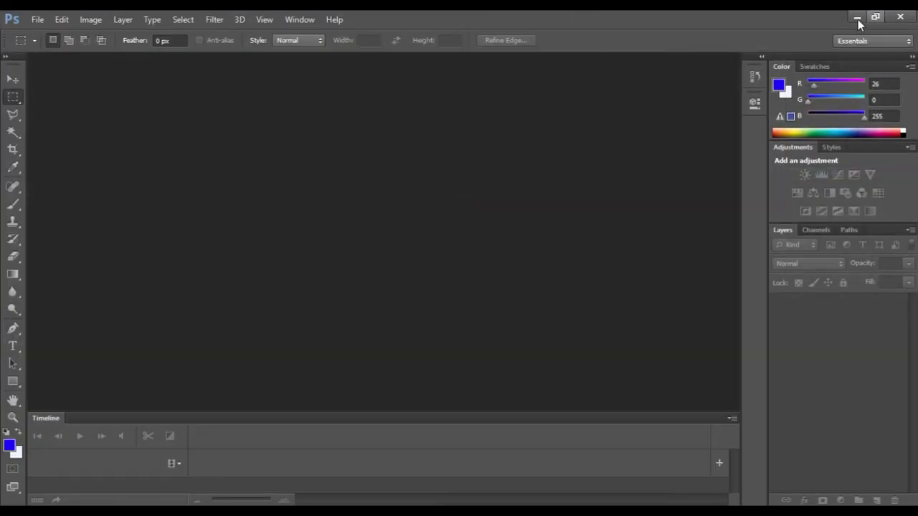
pyautogui.click(857, 17)
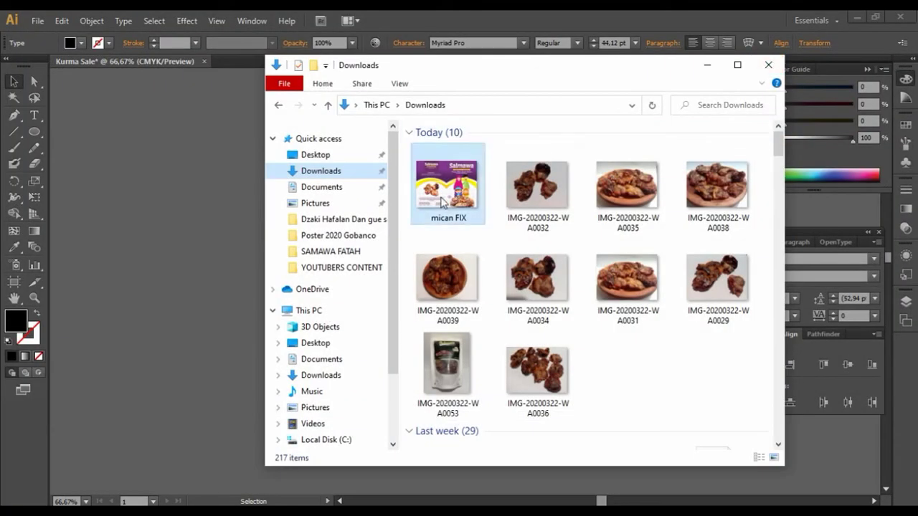
pyautogui.moveTo(442, 202); pyautogui.dragTo(205, 231)
pyautogui.hotkey('ctrl', '-')
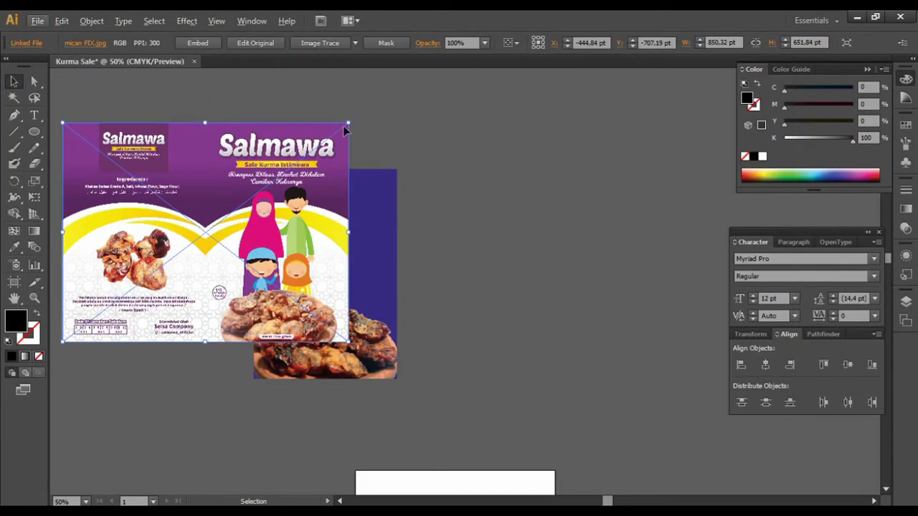
# Scale the mican FIX packaging image down and park it to the right of the poster
pyautogui.moveTo(344, 127); pyautogui.dragTo(236, 209)
pyautogui.moveTo(180, 236)
pyautogui.mouseDown()
pyautogui.moveTo(534, 207)
pyautogui.moveTo(550, 192)
pyautogui.mouseUp()
pyautogui.click(578, 133)
pyautogui.scroll(2, 519, 203)
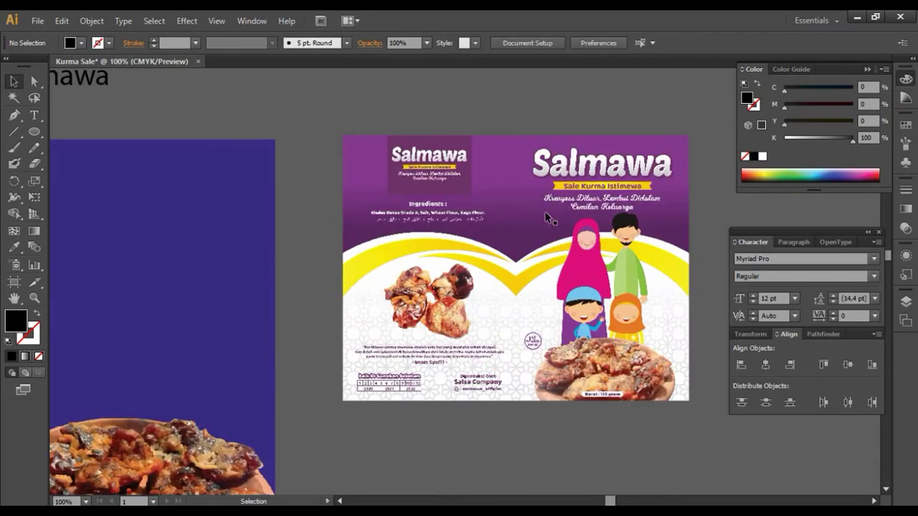
pyautogui.scroll(-1, 550, 218)
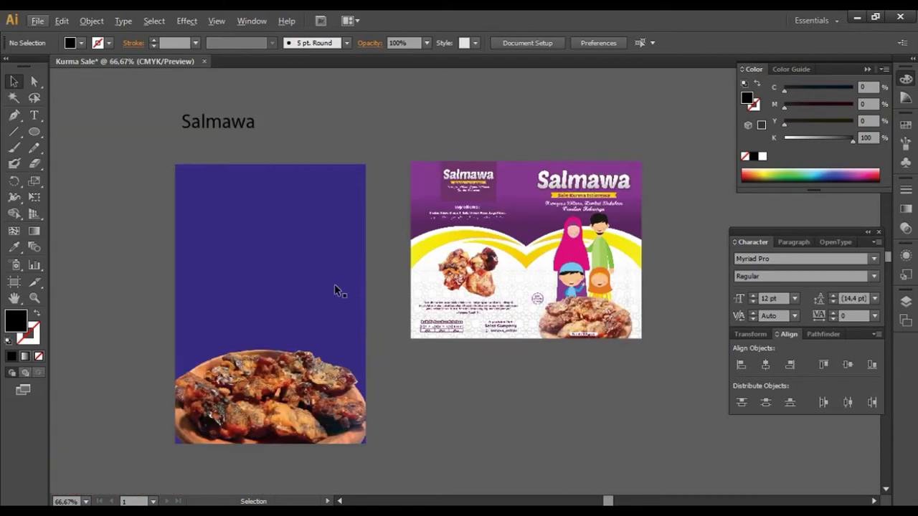
pyautogui.scroll(1, 269, 384)
pyautogui.scroll(-1, 428, 326)
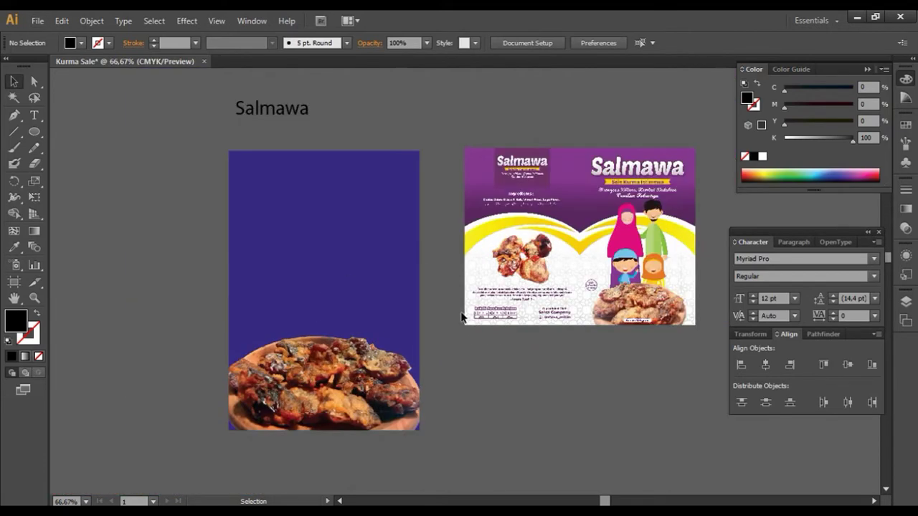
pyautogui.scroll(1, 634, 304)
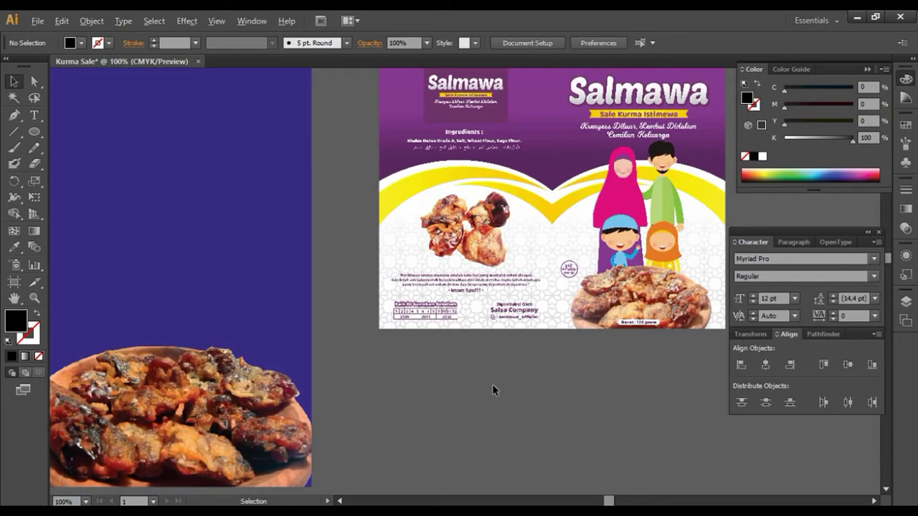
pyautogui.press('alt')
# Reflect the dates photo across the vertical axis so it faces the other way
pyautogui.rightClick(221, 425)
pyautogui.moveTo(259, 381)
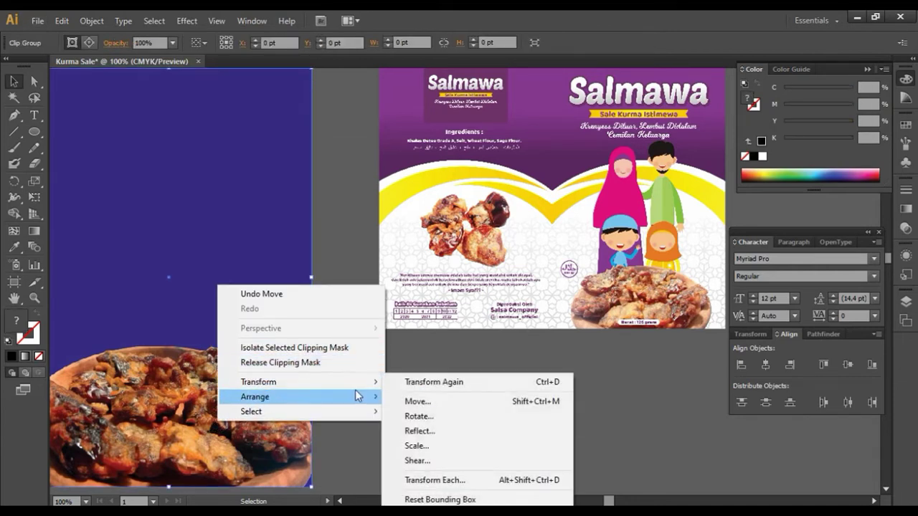
pyautogui.click(420, 431)
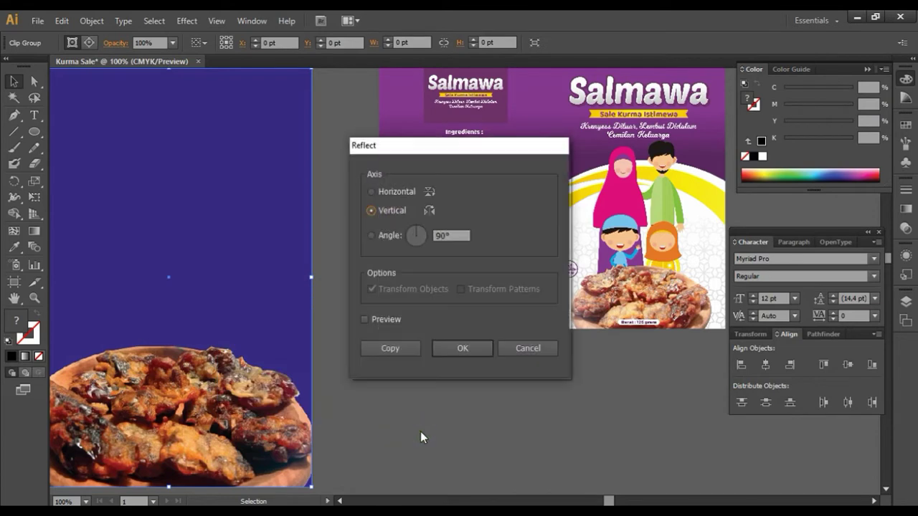
pyautogui.press('Return')
pyautogui.click(419, 429)
pyautogui.hotkey('ctrl', '-')
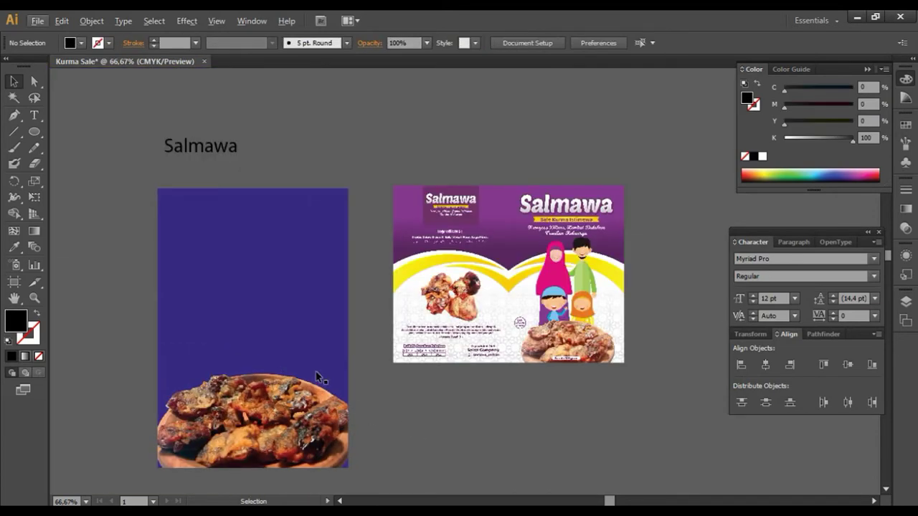
# Move the Salmawa text above the packaging reference image
pyautogui.scroll(1, 456, 290)
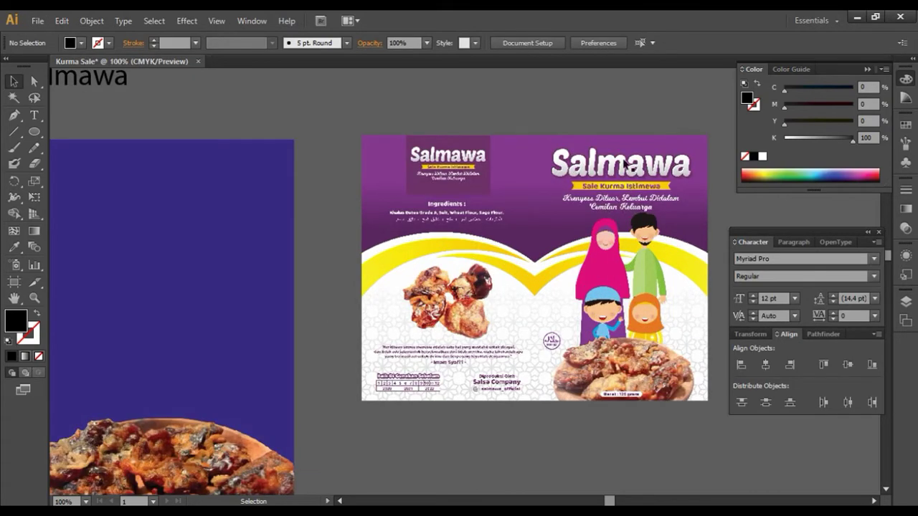
pyautogui.scroll(2, 592, 164)
pyautogui.scroll(-1, 591, 158)
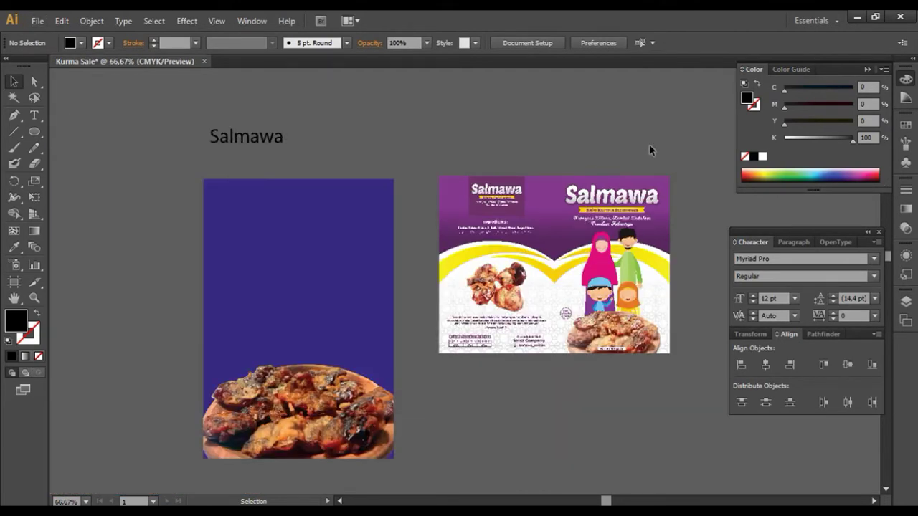
pyautogui.scroll(1, 649, 144)
pyautogui.hscroll(1, 639, 162)
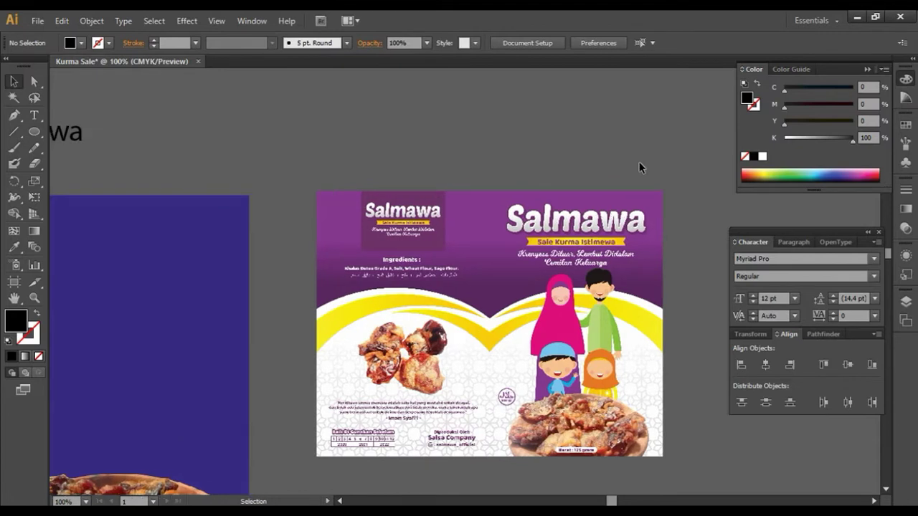
pyautogui.scroll(1, 638, 161)
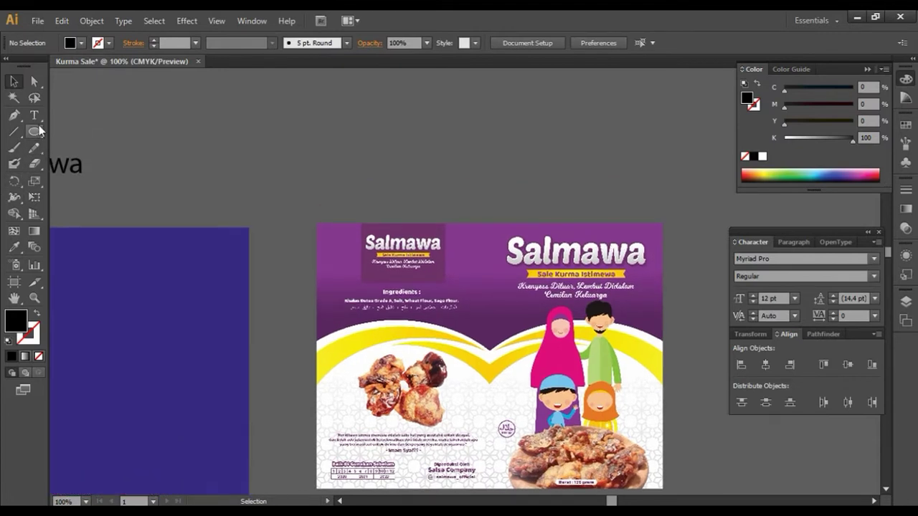
pyautogui.moveTo(79, 167); pyautogui.dragTo(590, 175)
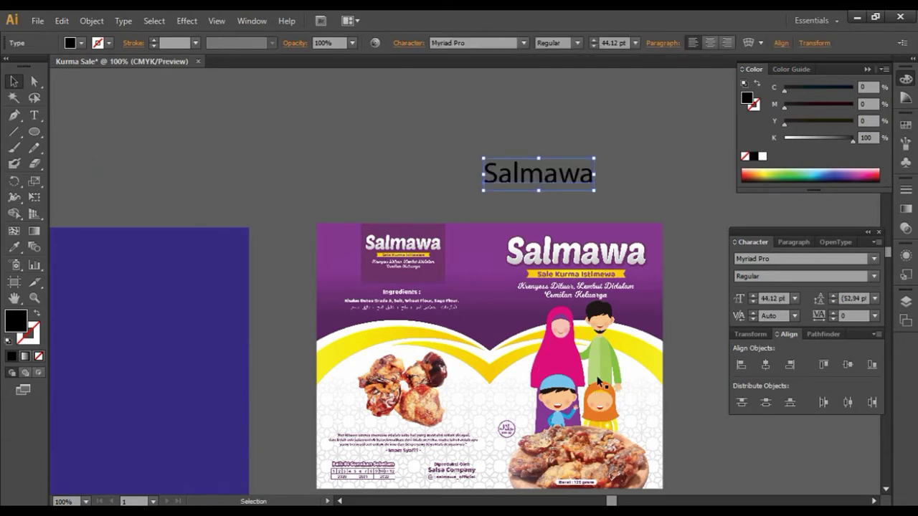
pyautogui.moveTo(567, 189); pyautogui.dragTo(557, 185)
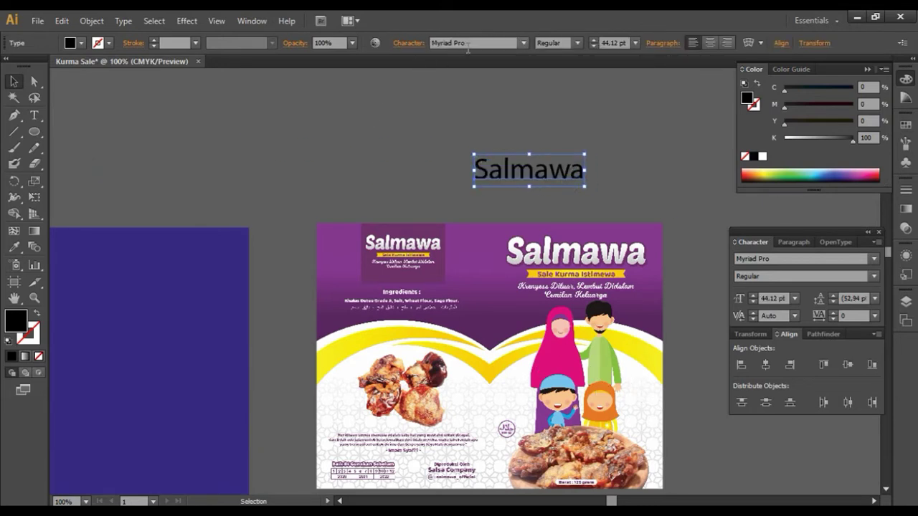
# Change the Salmawa font to Arial Rounded MT Bold
pyautogui.rightClick(535, 172)
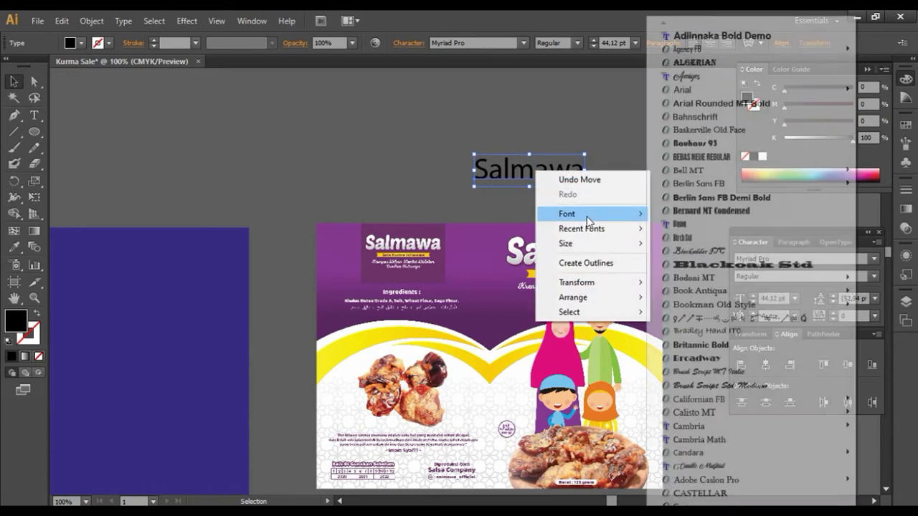
pyautogui.moveTo(566, 214)
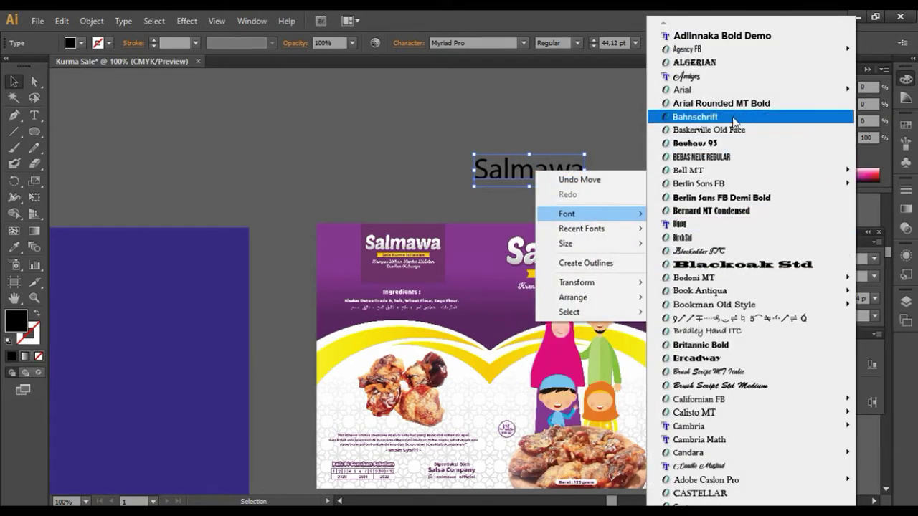
pyautogui.click(726, 76)
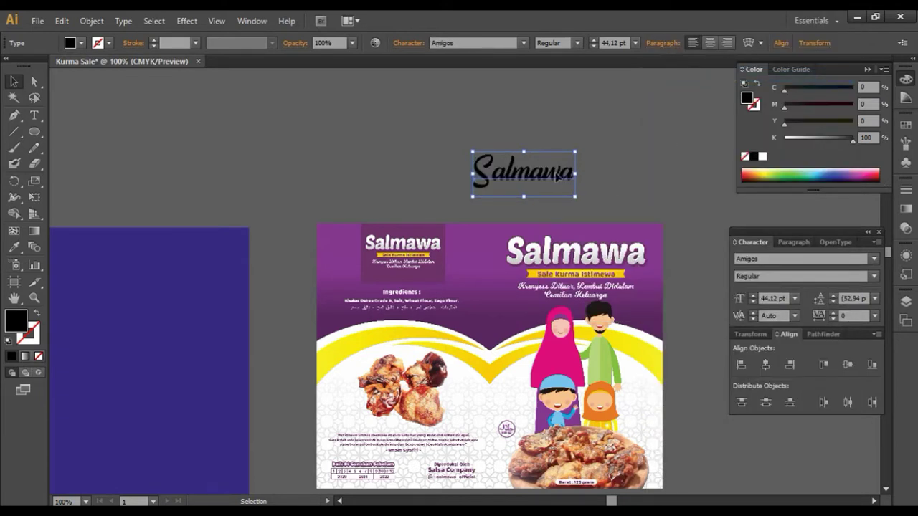
pyautogui.click(508, 41)
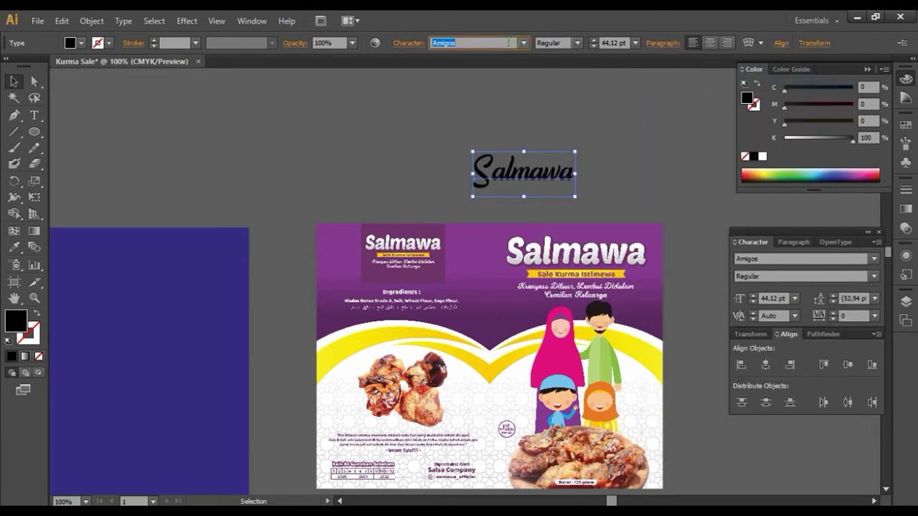
pyautogui.press('Down')
pyautogui.press('Down')
pyautogui.press('Down')
pyautogui.press('Up')
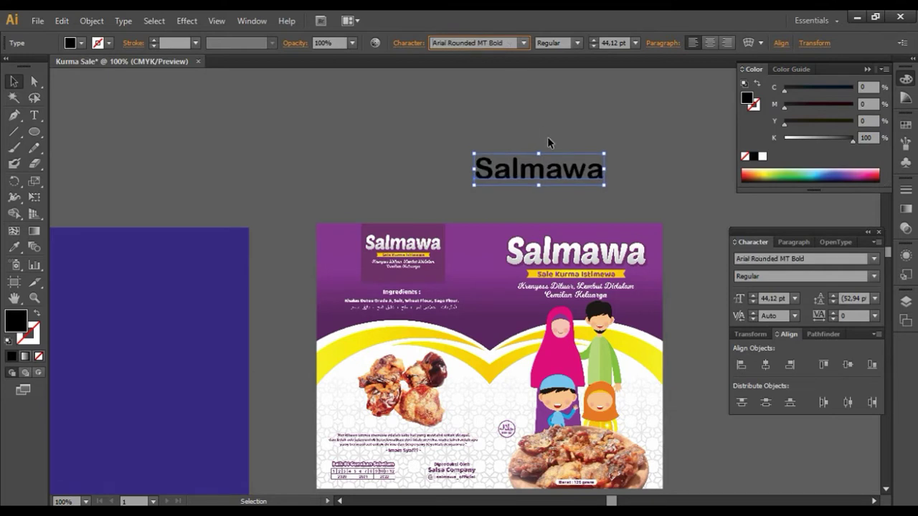
# Enlarge the Salmawa title to 55.76 pt and shift it slightly left
pyautogui.doubleClick(500, 179)
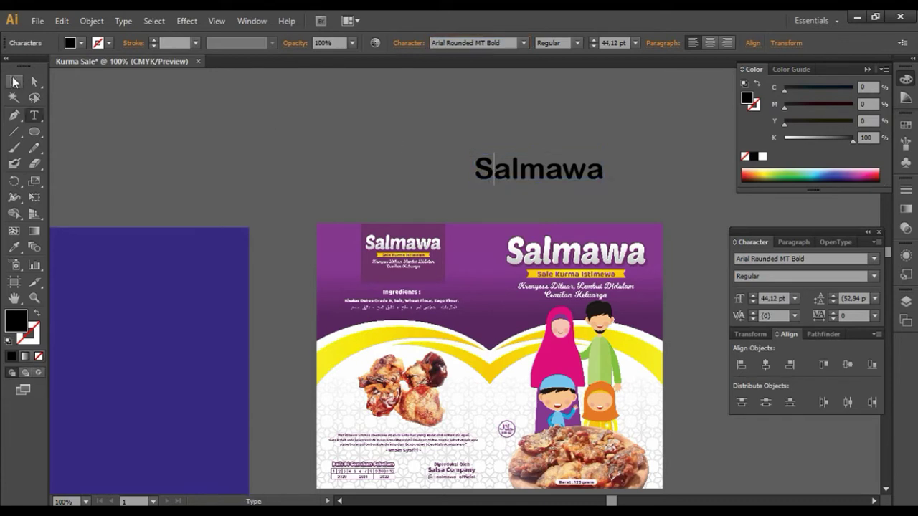
pyautogui.click(13, 81)
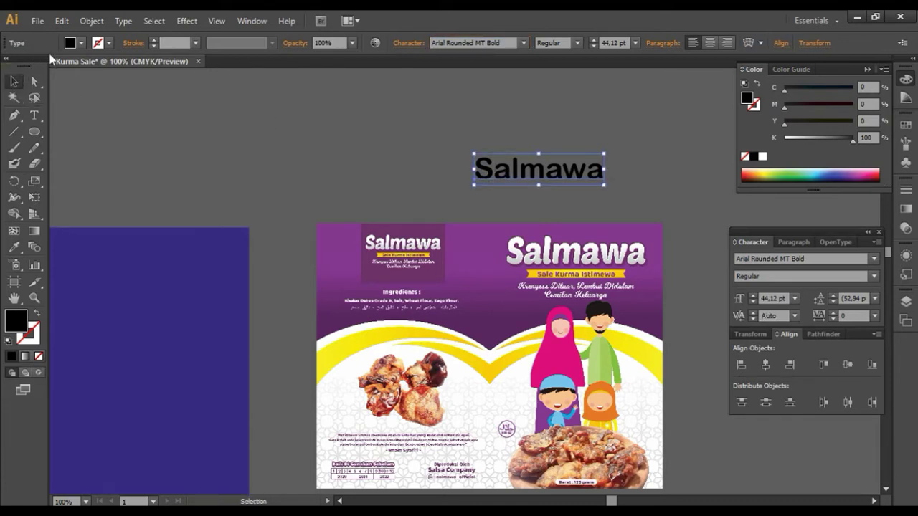
pyautogui.moveTo(604, 154)
pyautogui.mouseDown()
pyautogui.moveTo(635, 143)
pyautogui.moveTo(573, 170)
pyautogui.mouseUp()
pyautogui.keyDown('alt'); pyautogui.scroll(1, 646, 175); pyautogui.keyUp('alt')
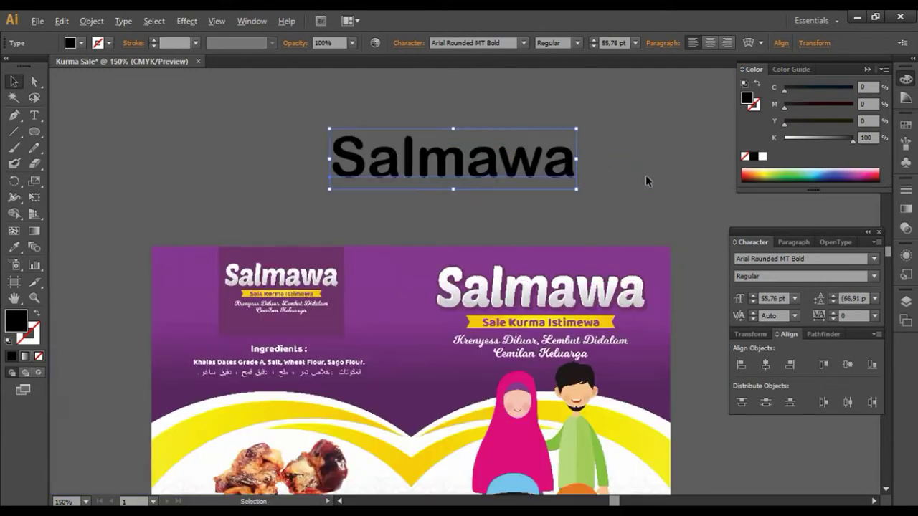
pyautogui.keyDown('alt'); pyautogui.scroll(1, 645, 175); pyautogui.keyUp('alt')
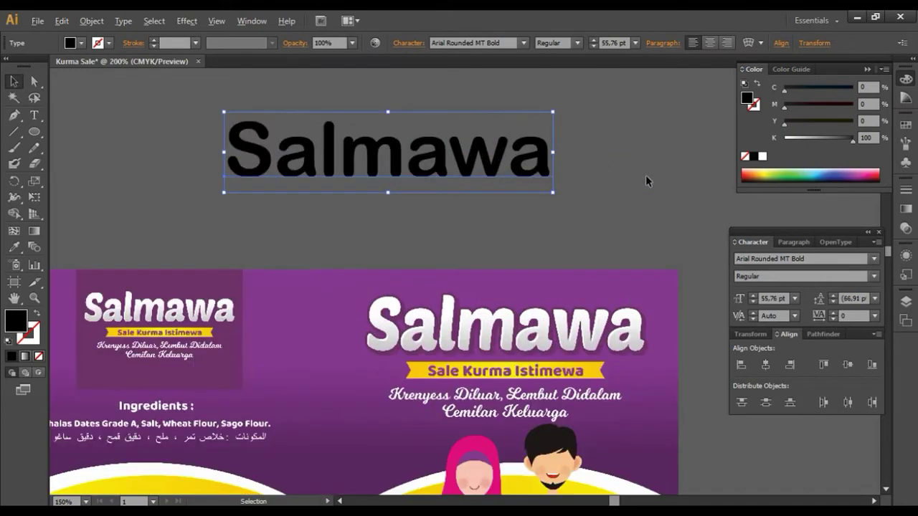
# Convert the Salmawa text to outlines and reselect the lettering
pyautogui.click(91, 21)
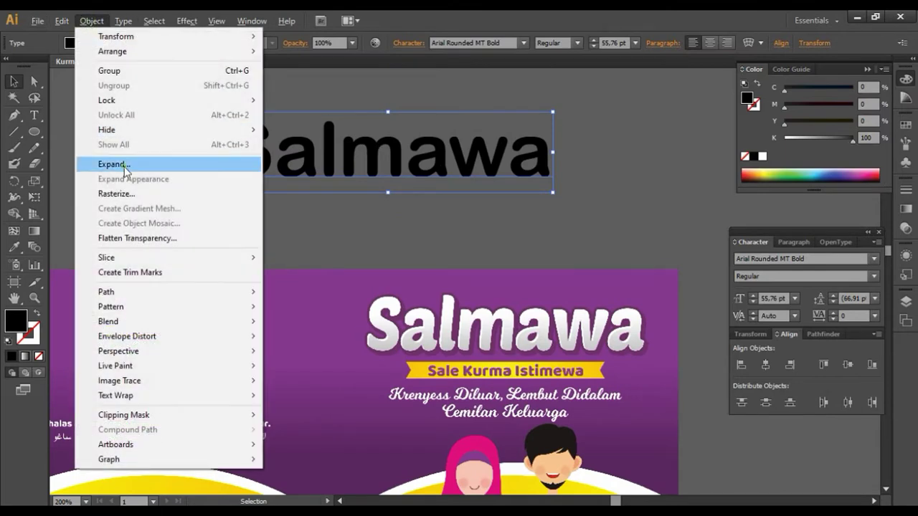
pyautogui.click(113, 163)
pyautogui.click(435, 335)
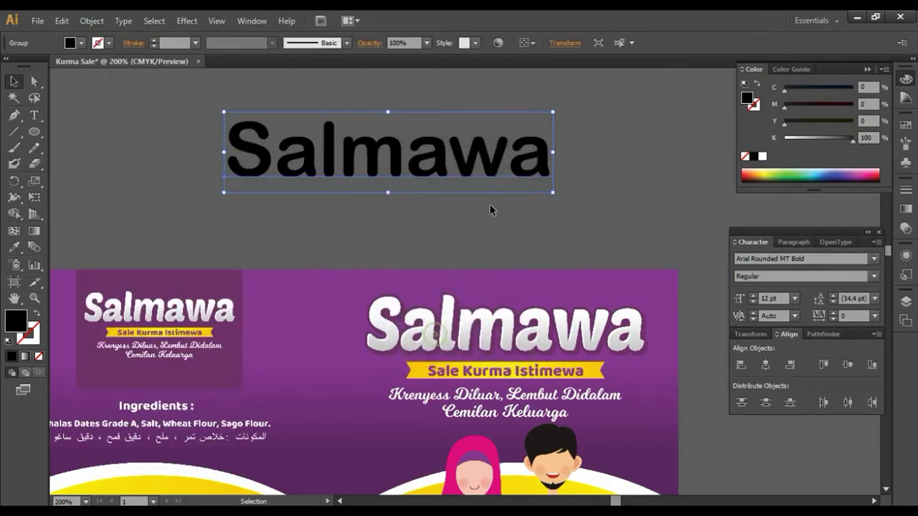
pyautogui.click(524, 217)
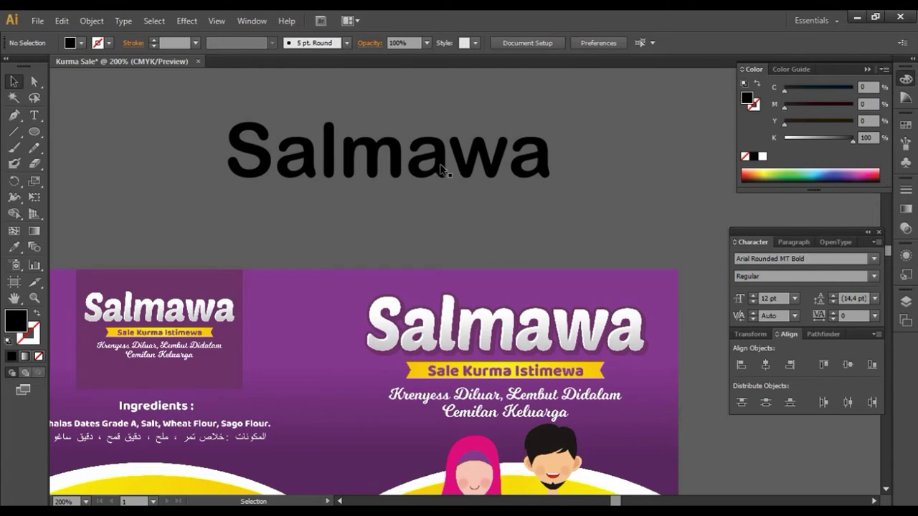
pyautogui.click(445, 166)
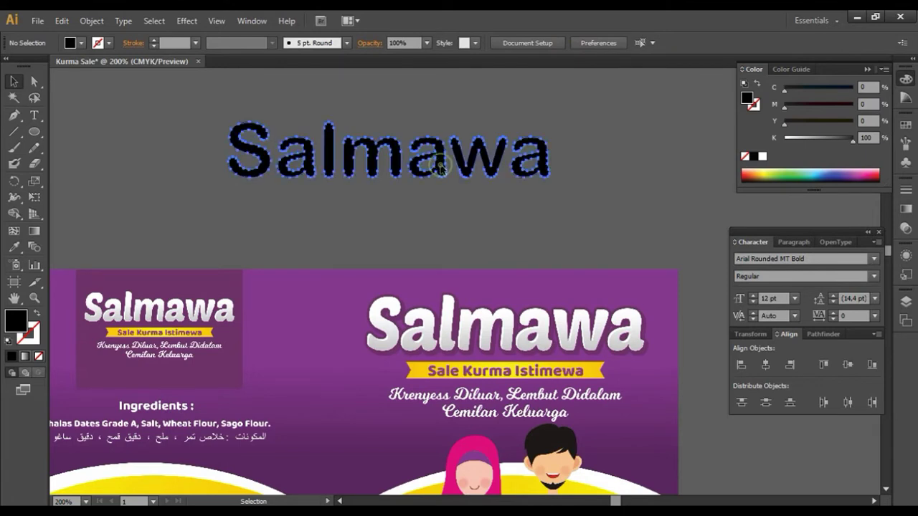
pyautogui.click(15, 247)
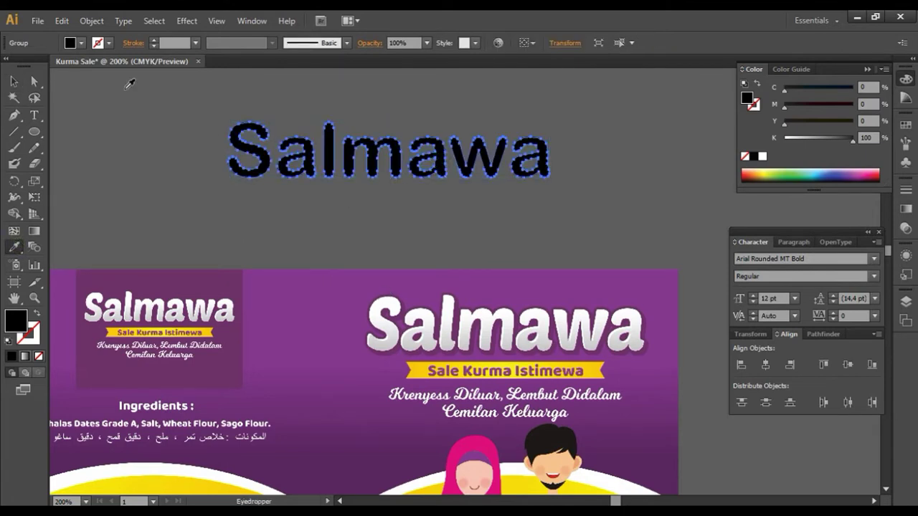
pyautogui.click(14, 81)
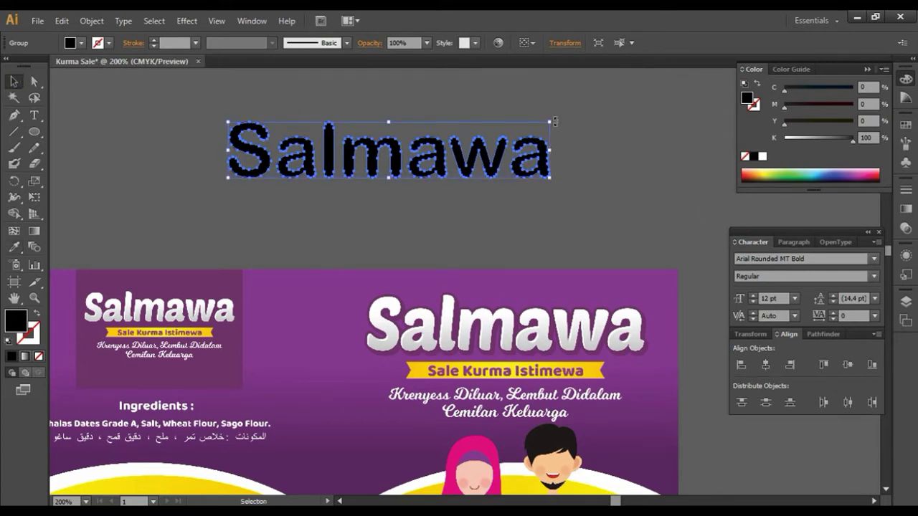
# Rotate the lettering to vertical and apply a white-to-black linear gradient
pyautogui.moveTo(554, 122); pyautogui.dragTo(427, 274)
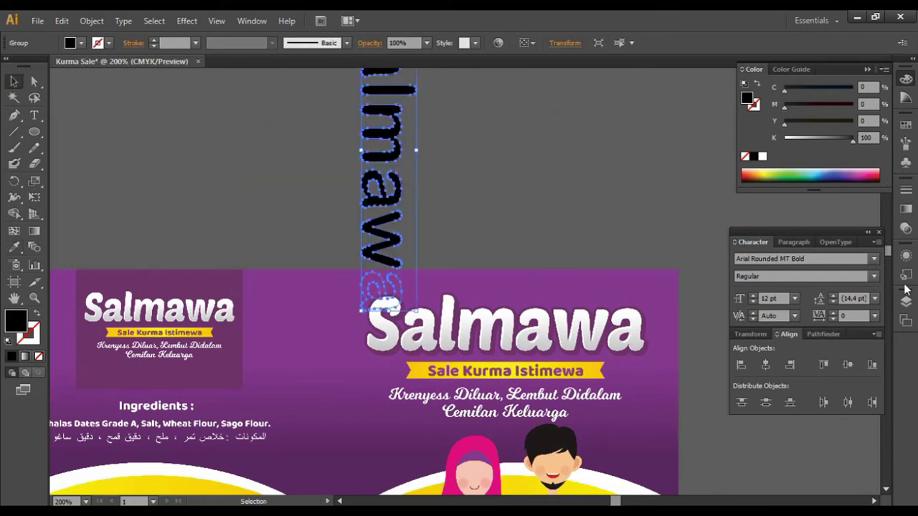
pyautogui.click(905, 209)
pyautogui.click(739, 201)
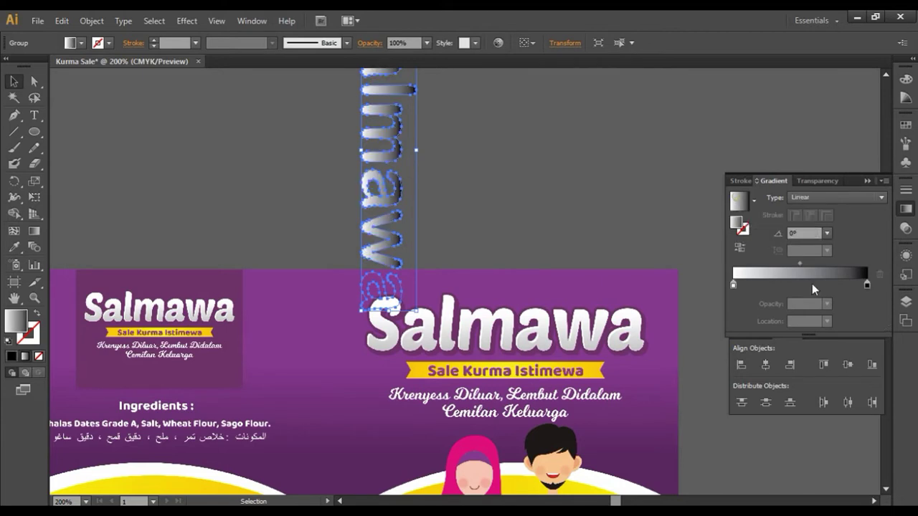
pyautogui.hotkey('ctrl', 'z')
pyautogui.hotkey('ctrl', '-')
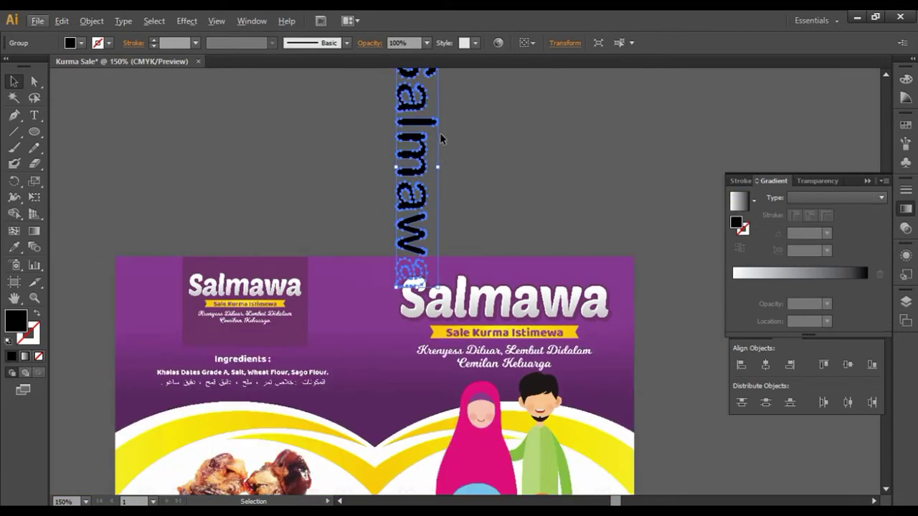
pyautogui.scroll(1, 442, 138)
pyautogui.scroll(1, 442, 139)
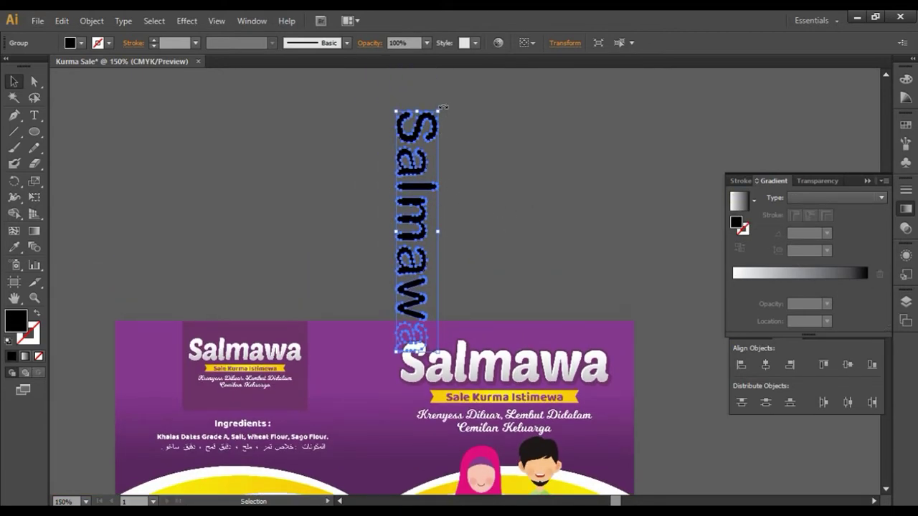
pyautogui.moveTo(443, 107); pyautogui.dragTo(529, 277)
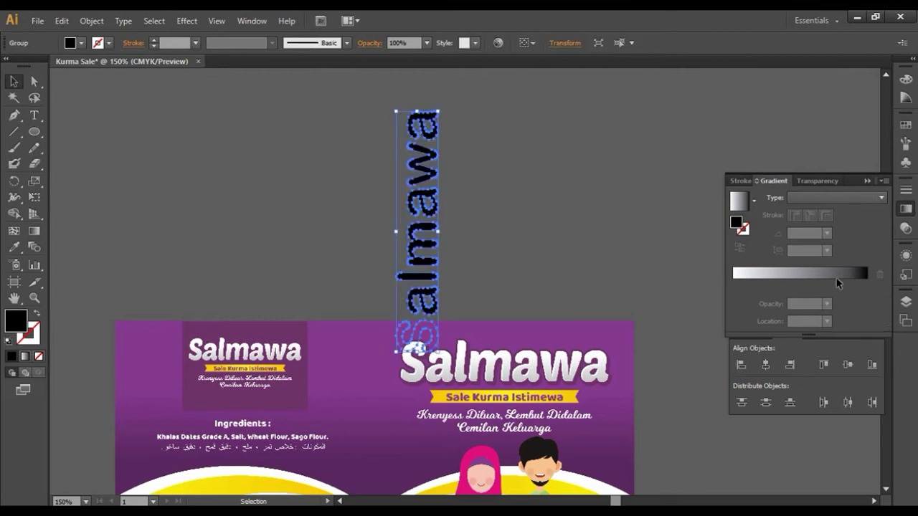
pyautogui.click(737, 204)
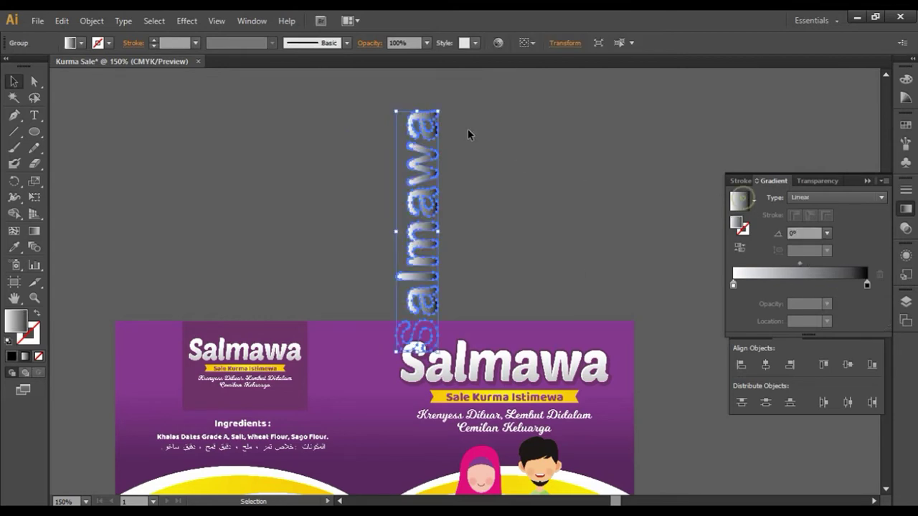
# Lighten the gradient's dark stop to light grey, K 30.59
pyautogui.doubleClick(866, 285)
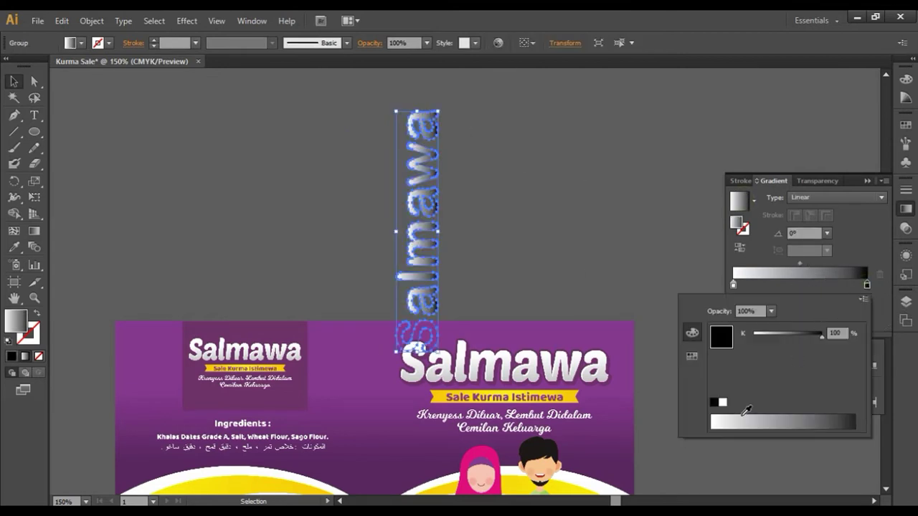
pyautogui.click(743, 416)
pyautogui.click(755, 416)
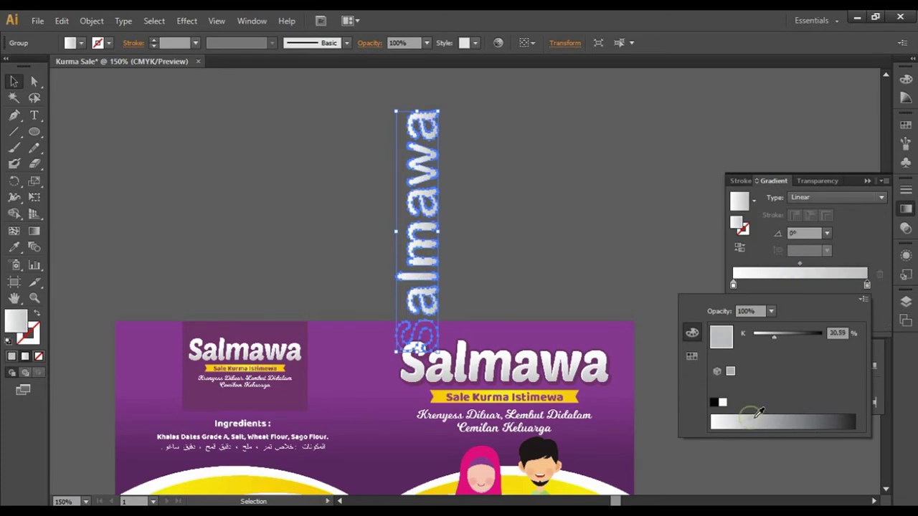
pyautogui.click(533, 262)
# Rotate the lettering back to horizontal and place a duplicate above it
pyautogui.moveTo(492, 116); pyautogui.dragTo(430, 144)
pyautogui.moveTo(445, 106)
pyautogui.mouseDown()
pyautogui.moveTo(492, 216)
pyautogui.moveTo(587, 241)
pyautogui.mouseUp()
pyautogui.click(586, 241)
pyautogui.moveTo(496, 239); pyautogui.dragTo(490, 181)
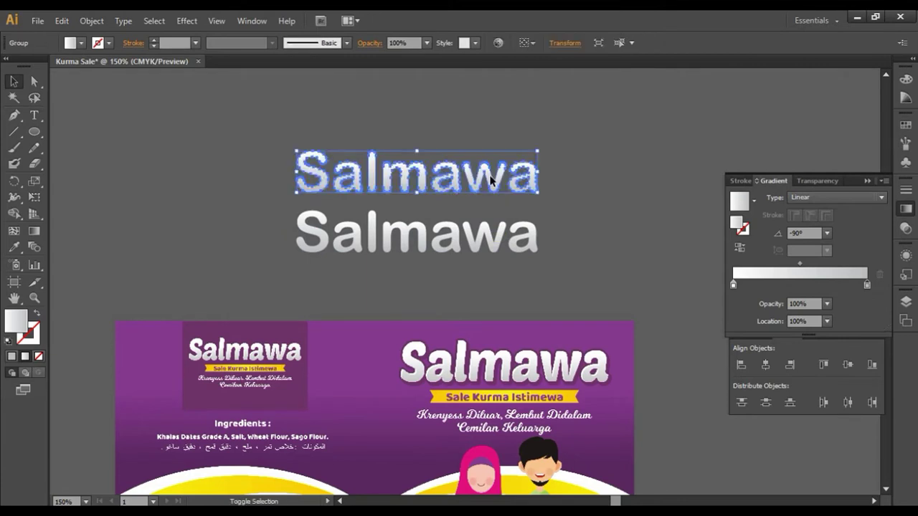
# Give the upper Salmawa copy a purple 5 pt outline
pyautogui.keyDown('alt'); pyautogui.scroll(1, 417, 190); pyautogui.keyUp('alt')
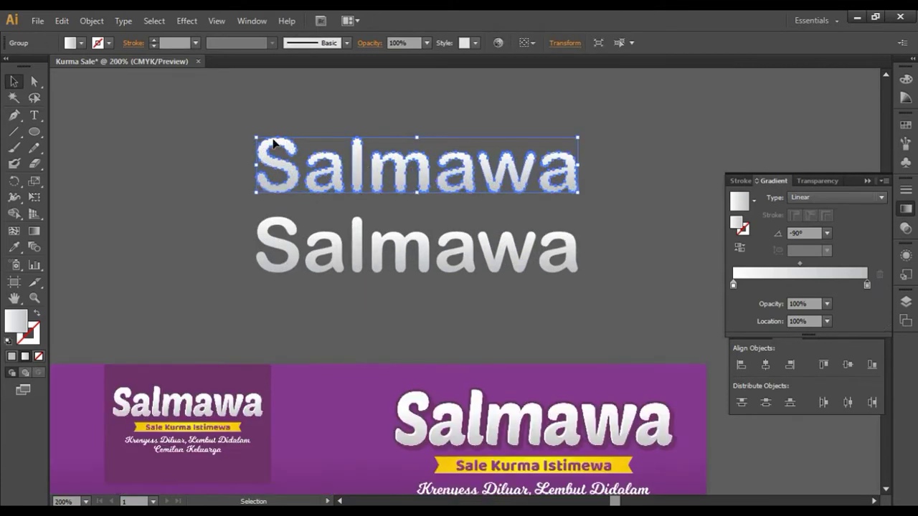
pyautogui.click(108, 43)
pyautogui.click(119, 75)
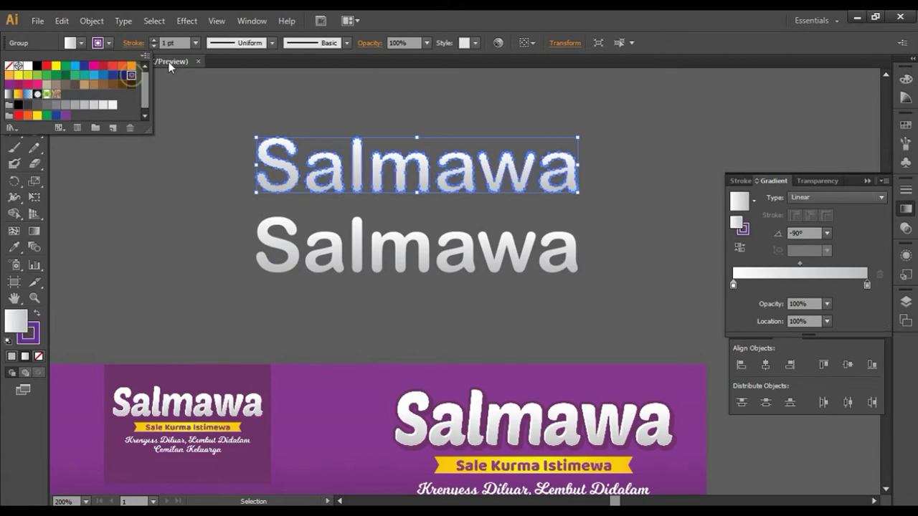
pyautogui.click(174, 45)
pyautogui.write('5')
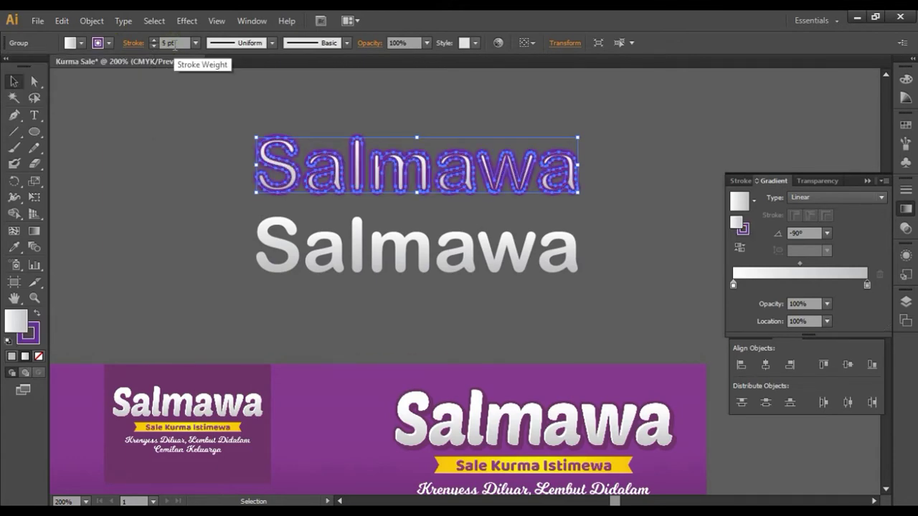
# Expand the copy's fill and stroke and unite it with Pathfinder
pyautogui.click(92, 21)
pyautogui.click(127, 172)
pyautogui.press('Return')
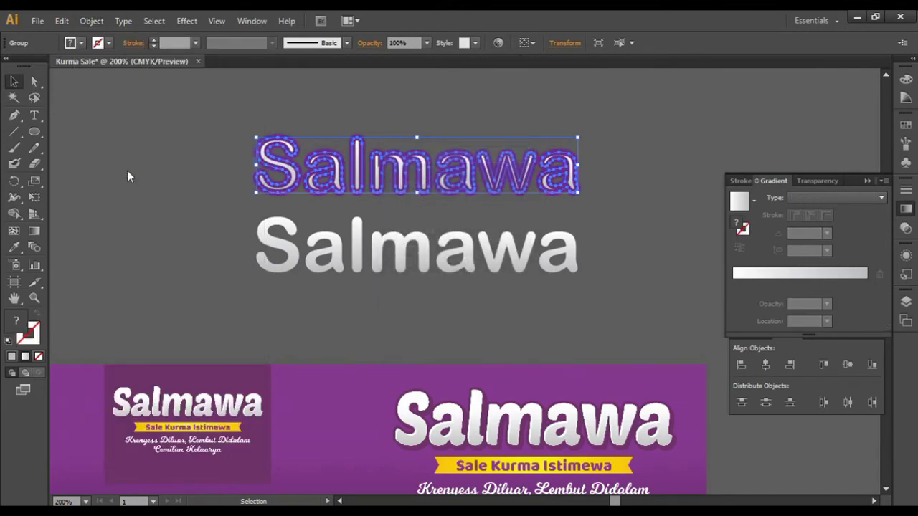
pyautogui.hotkey('ctrl', 'shift', 'F9')
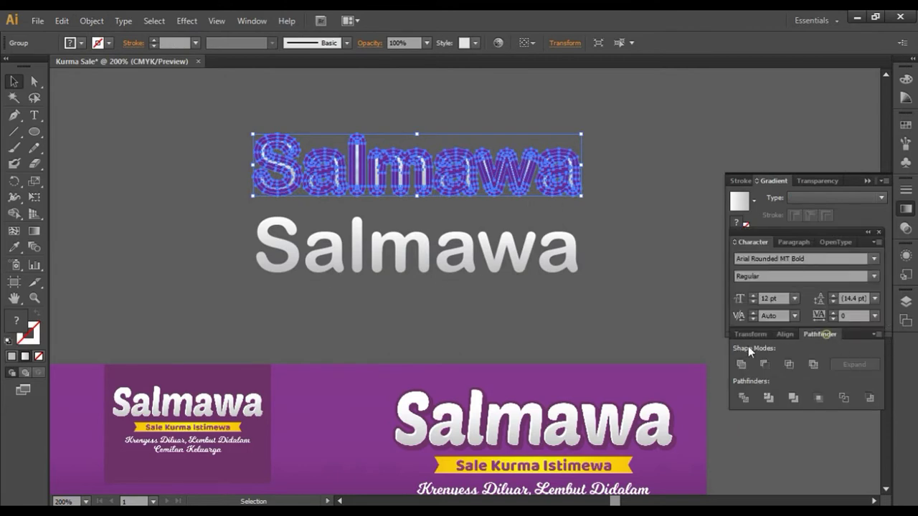
pyautogui.click(741, 364)
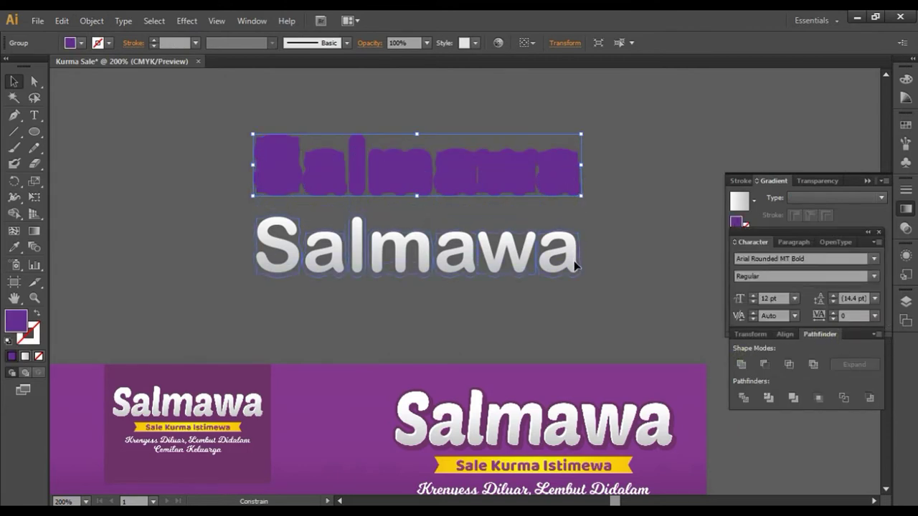
pyautogui.moveTo(573, 264); pyautogui.dragTo(560, 205)
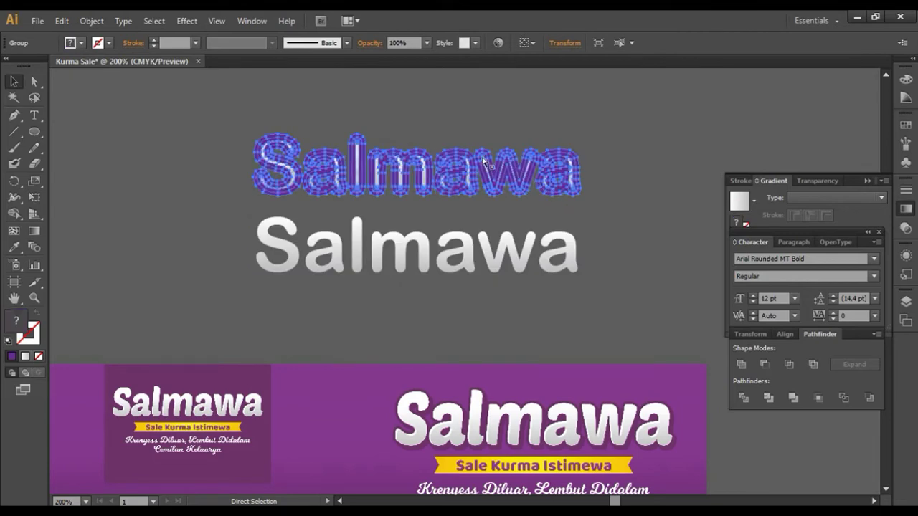
# Retry expanding and uniting the copy, then undo the merge
pyautogui.click(81, 43)
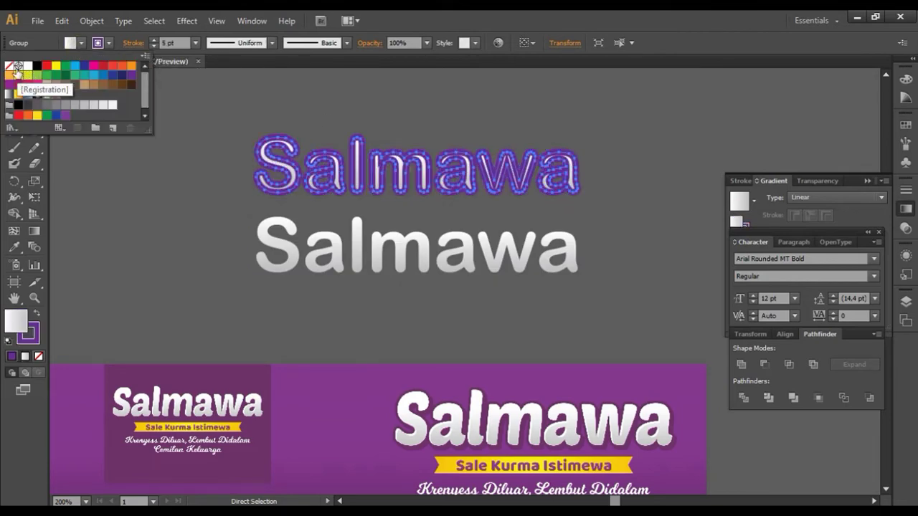
pyautogui.click(92, 20)
pyautogui.click(120, 162)
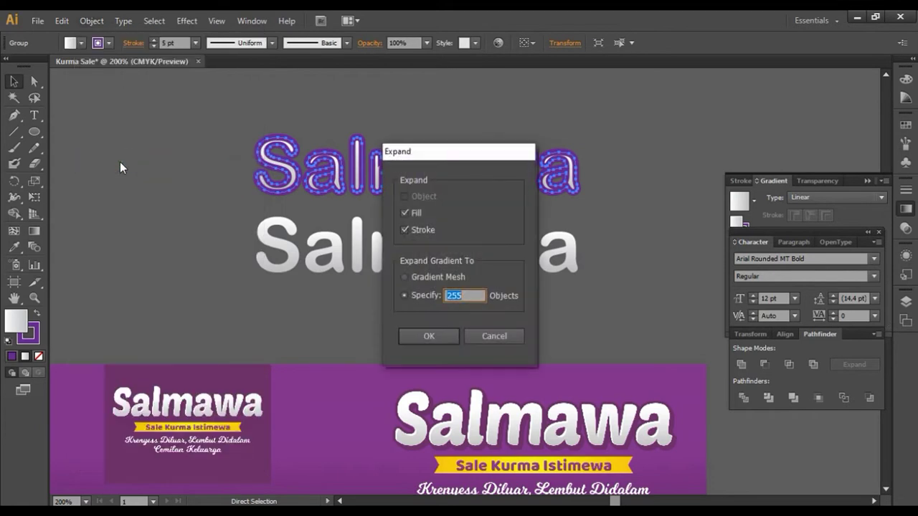
pyautogui.press('Return')
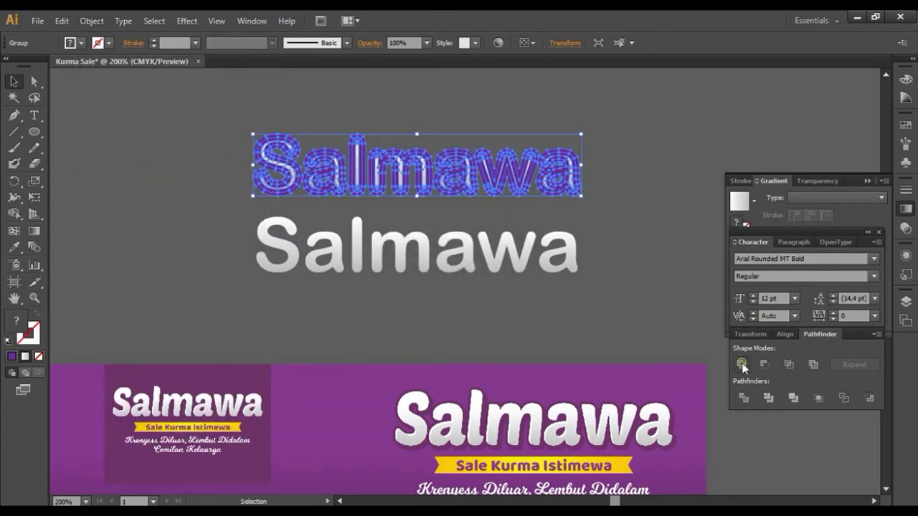
pyautogui.click(742, 365)
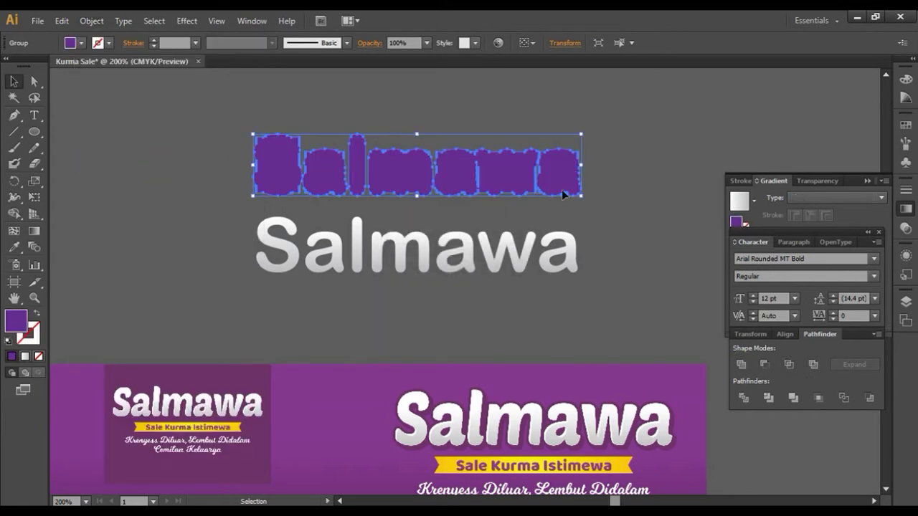
pyautogui.press('i')
pyautogui.click(556, 228)
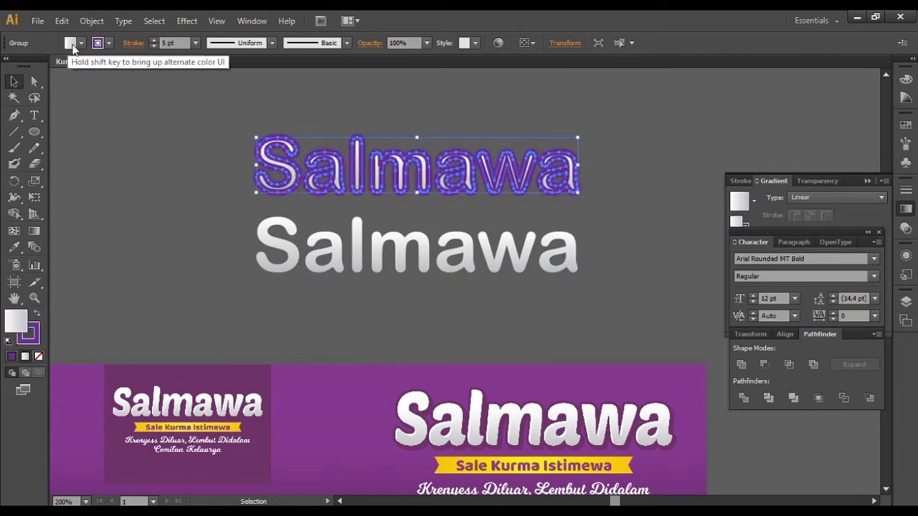
# Fill the upper copy with yellow, reselect it and revisit its outline colour
pyautogui.click(72, 44)
pyautogui.click(47, 59)
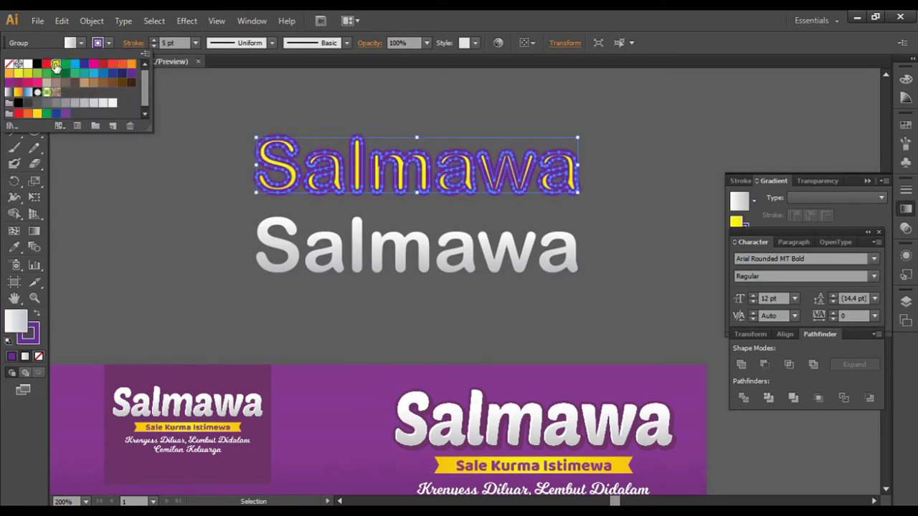
pyautogui.click(302, 100)
pyautogui.moveTo(368, 104); pyautogui.dragTo(494, 203)
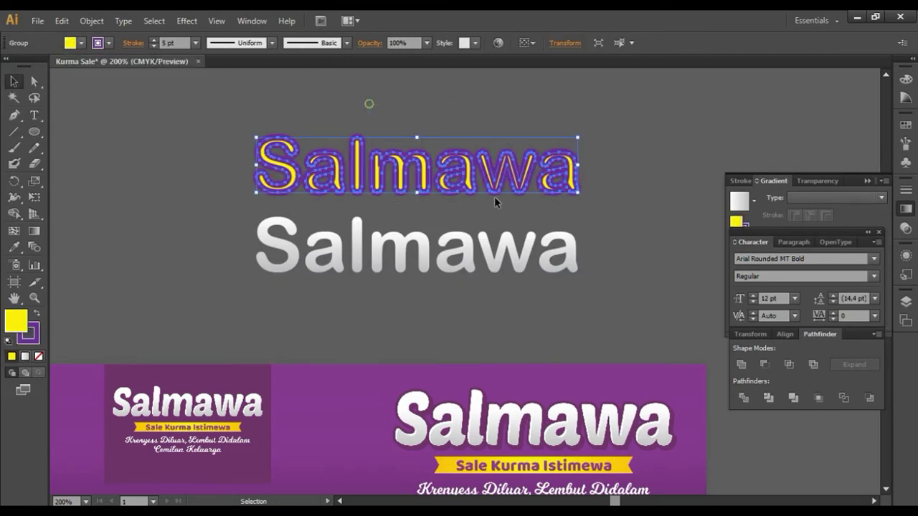
pyautogui.click(108, 43)
pyautogui.click(175, 44)
# Expand and unite the copy into one solid purple shape, moved onto the white title
pyautogui.click(91, 21)
pyautogui.click(121, 165)
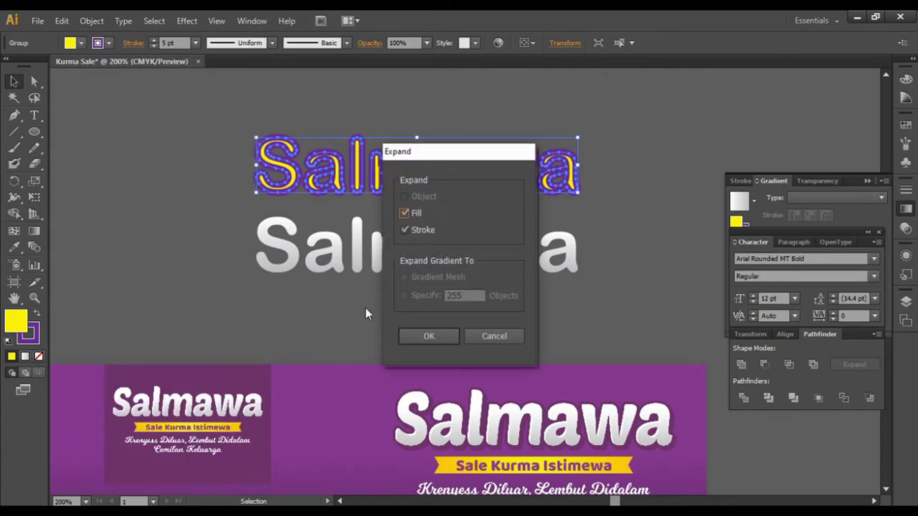
pyautogui.click(412, 336)
pyautogui.click(742, 363)
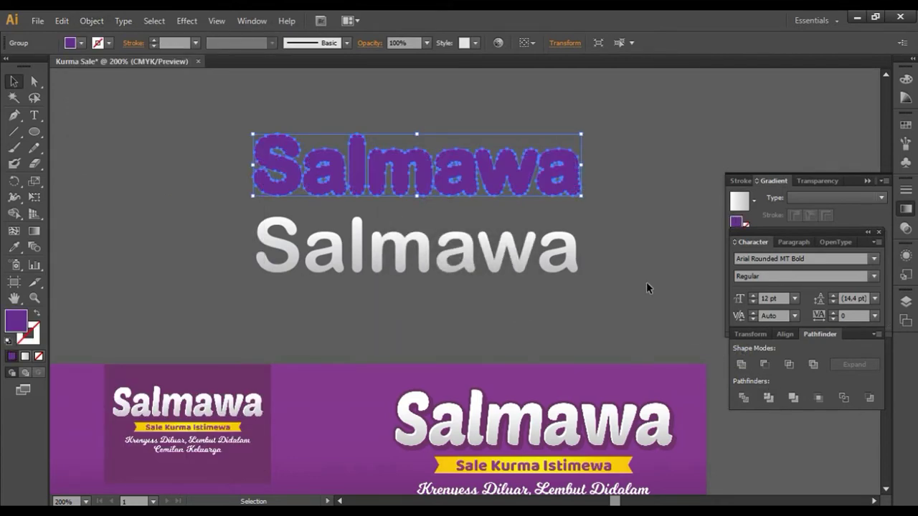
pyautogui.moveTo(563, 185); pyautogui.dragTo(563, 264)
# Send the purple shape behind the white lettering and centre-align the two
pyautogui.rightClick(563, 265)
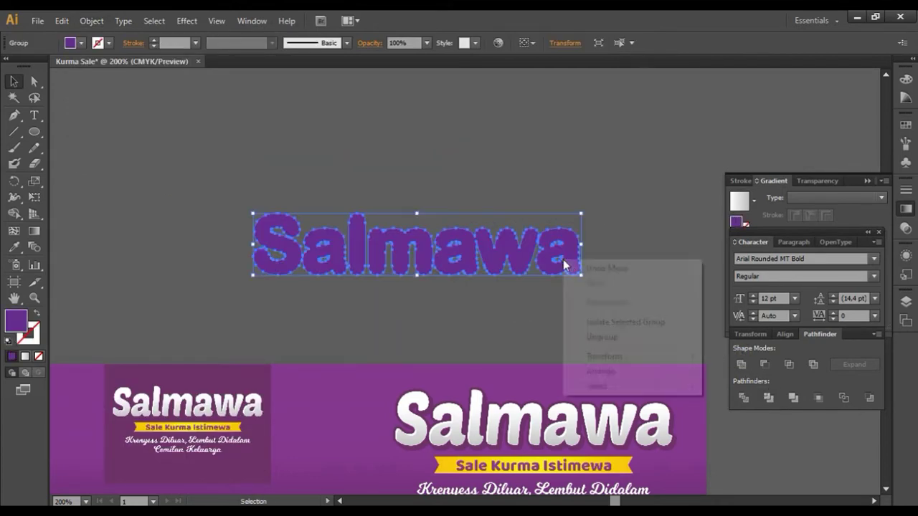
pyautogui.moveTo(601, 370)
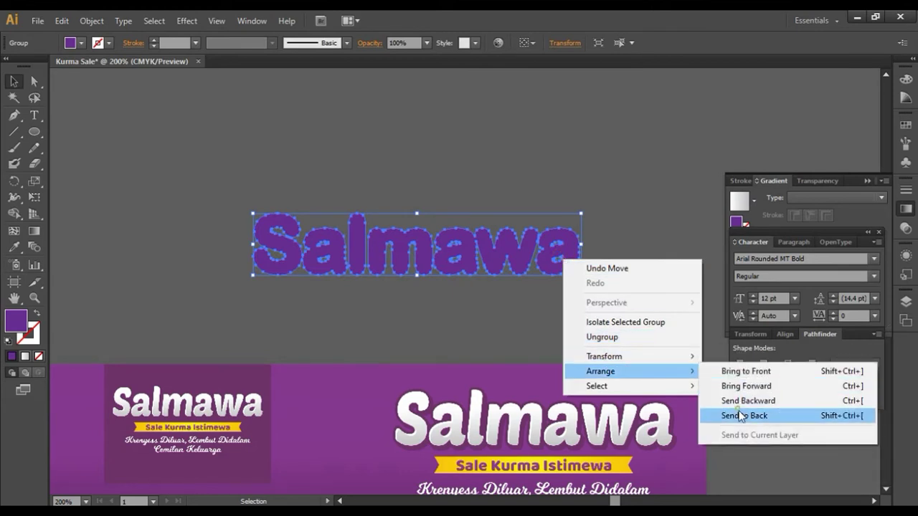
pyautogui.click(741, 415)
pyautogui.moveTo(627, 263); pyautogui.dragTo(573, 236)
pyautogui.click(786, 334)
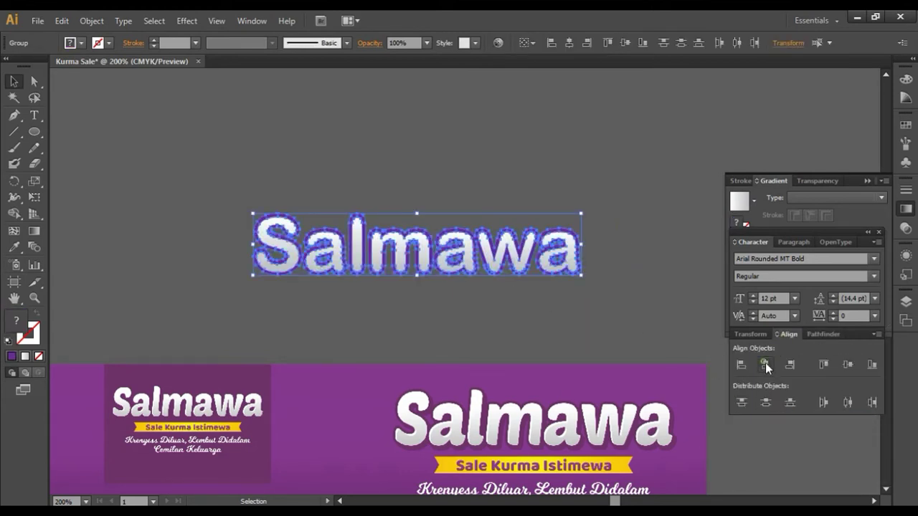
pyautogui.click(839, 364)
pyautogui.click(559, 279)
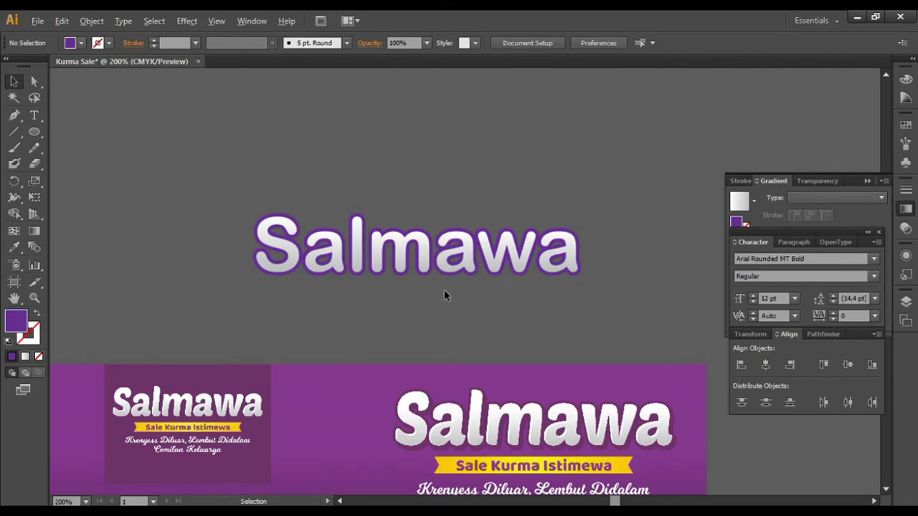
pyautogui.scroll(2, 357, 291)
pyautogui.scroll(2, 357, 291)
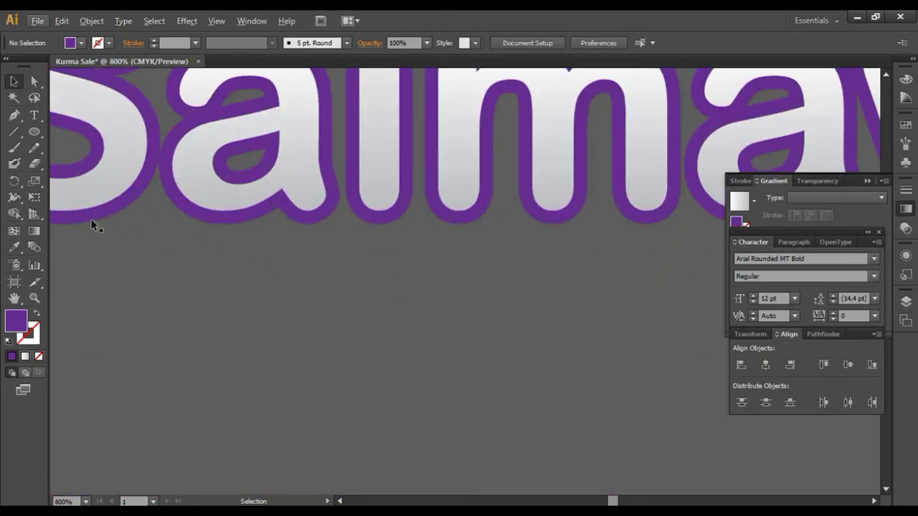
# Duplicate the purple backing down-right, darken it to K 75 and send it backward
pyautogui.moveTo(99, 218); pyautogui.dragTo(111, 233)
pyautogui.click(906, 79)
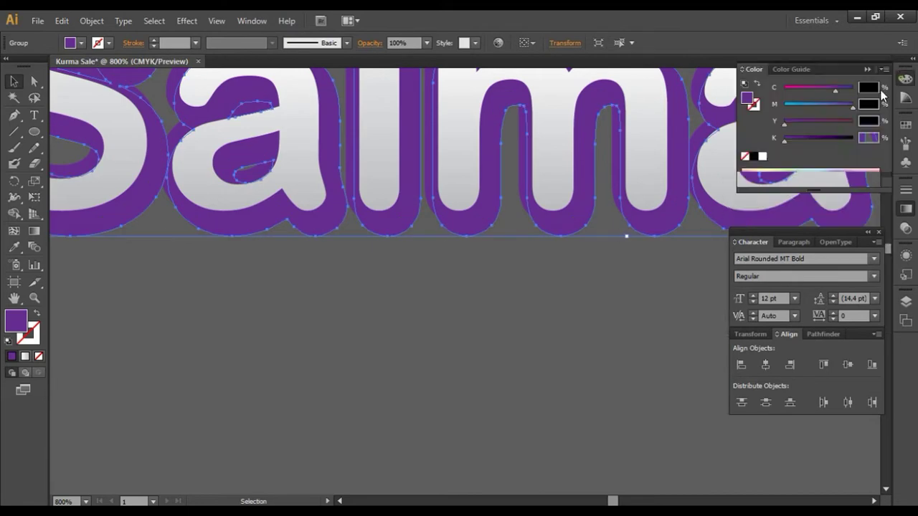
pyautogui.click(832, 140)
pyautogui.hotkey('ctrl', '[')
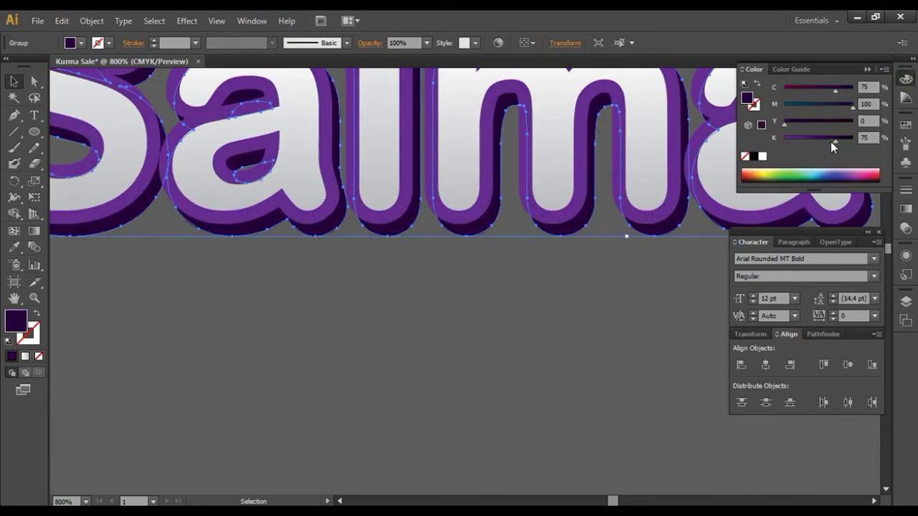
pyautogui.click(599, 315)
# Pan the view and select the whole Salmawa title group
pyautogui.scroll(-3, 590, 322)
pyautogui.scroll(-2, 590, 321)
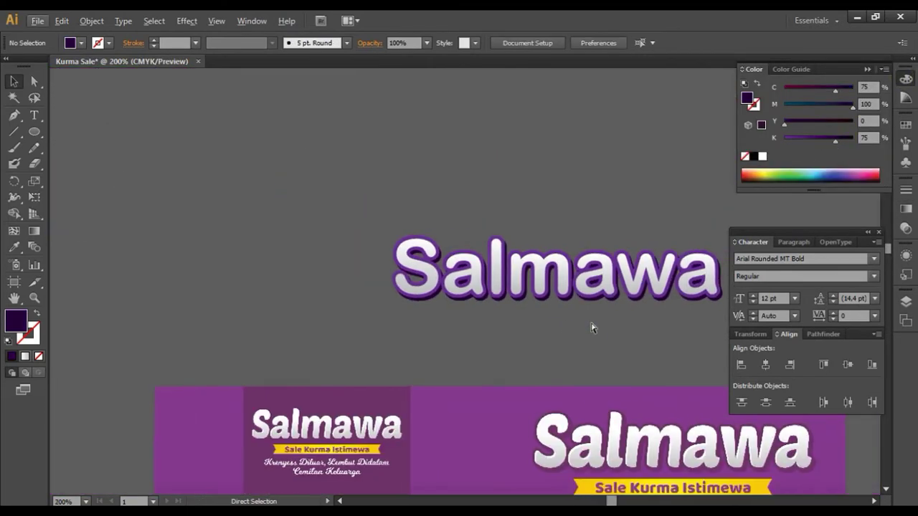
pyautogui.hscroll(2, 591, 321)
pyautogui.scroll(-1, 590, 321)
pyautogui.scroll(-1, 590, 321)
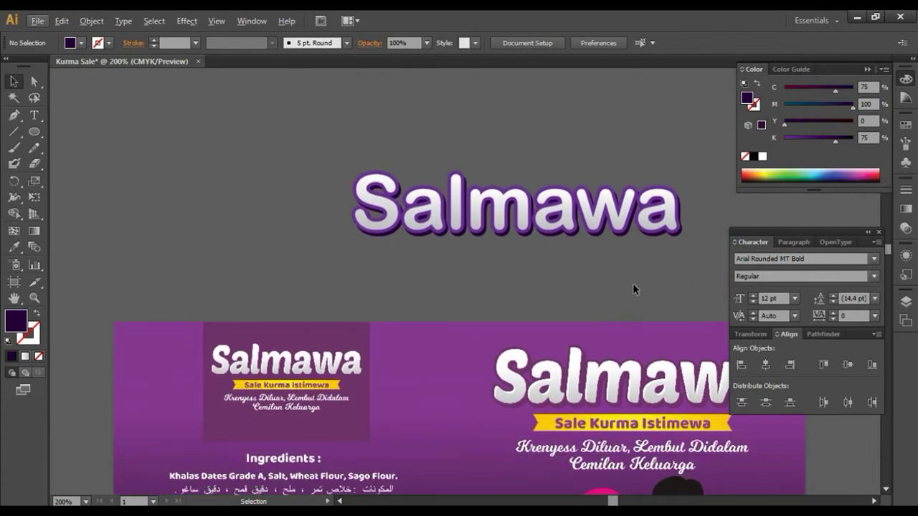
pyautogui.moveTo(635, 284); pyautogui.dragTo(220, 156)
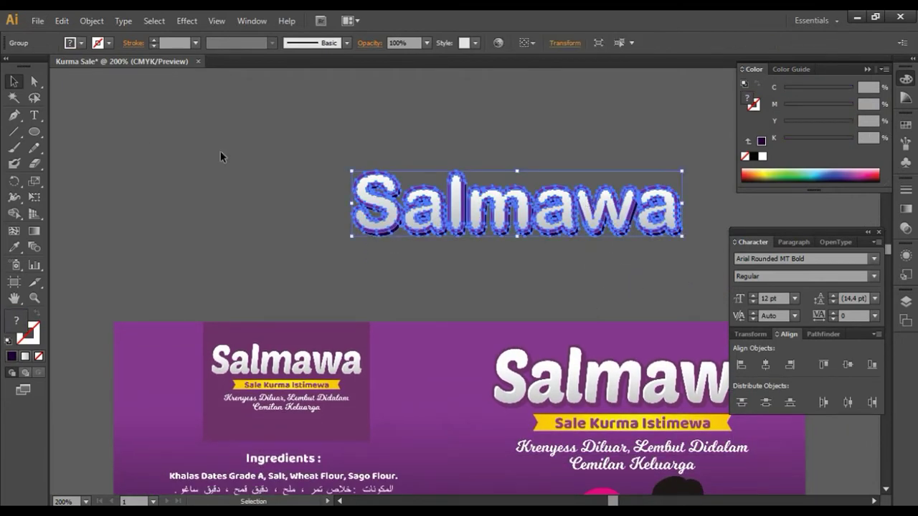
# Type the tagline 'Sale Kurma Istimewa' below the Salmawa title
pyautogui.press('t')
pyautogui.click(446, 254)
pyautogui.write('Sa')
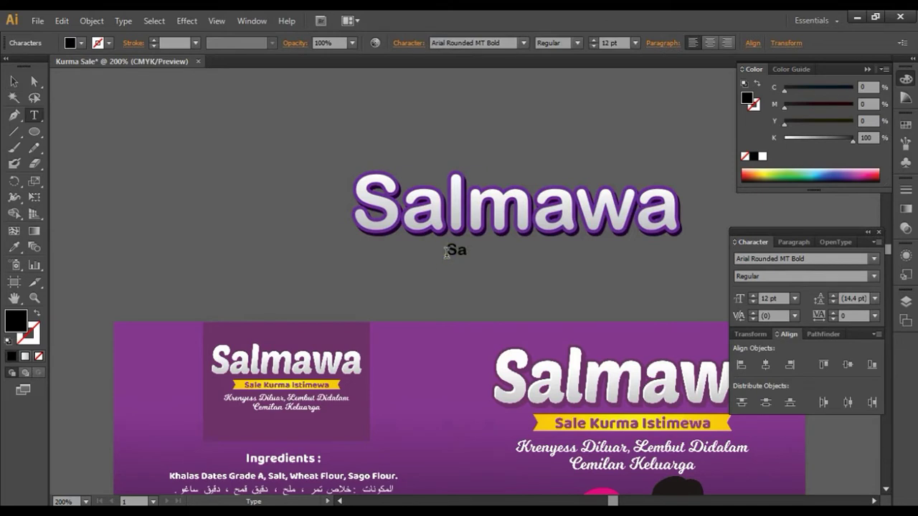
pyautogui.write('le Kur')
pyautogui.write('ma Ist')
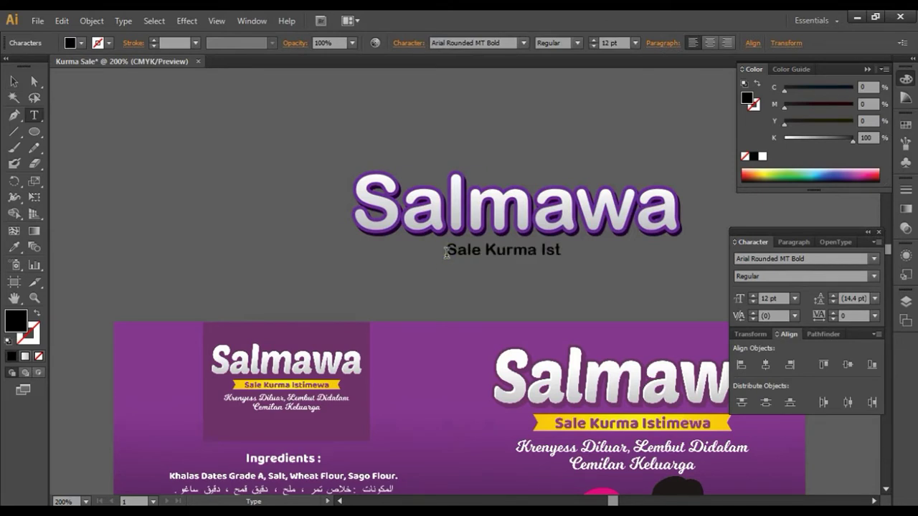
pyautogui.write('imewa')
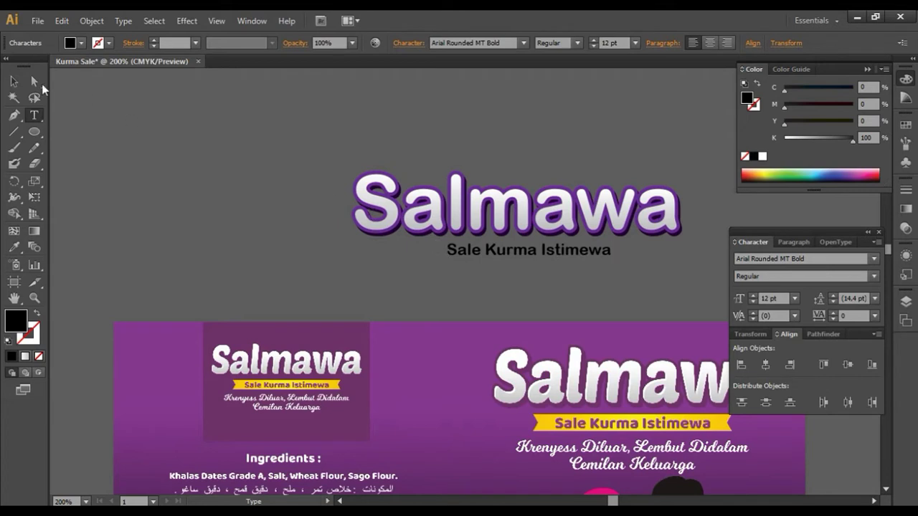
pyautogui.click(14, 81)
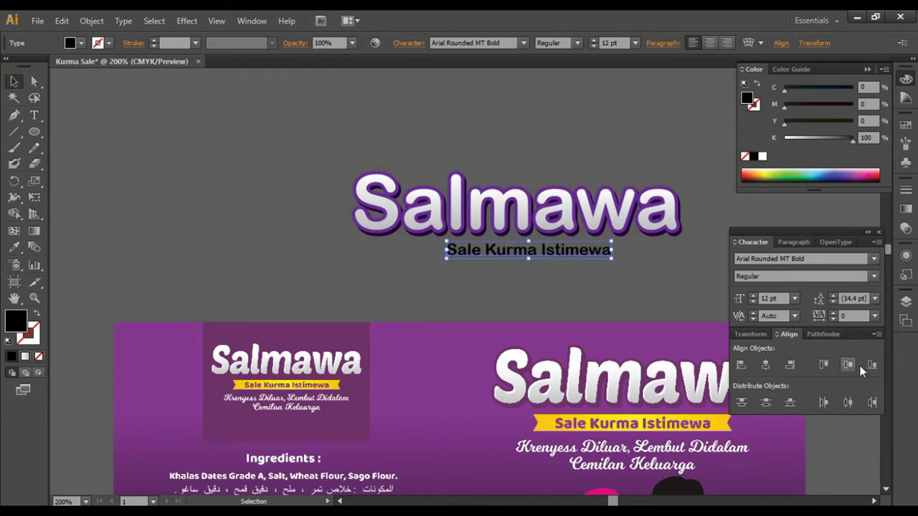
# Try 200 tracking on the tagline, reset it to 0, and centre it under Salmawa
pyautogui.click(874, 316)
pyautogui.click(880, 299)
pyautogui.moveTo(620, 252)
pyautogui.mouseDown()
pyautogui.moveTo(587, 264)
pyautogui.moveTo(578, 257)
pyautogui.mouseUp()
pyautogui.keyDown('ctrl'); pyautogui.click(625, 290); pyautogui.keyUp('ctrl')
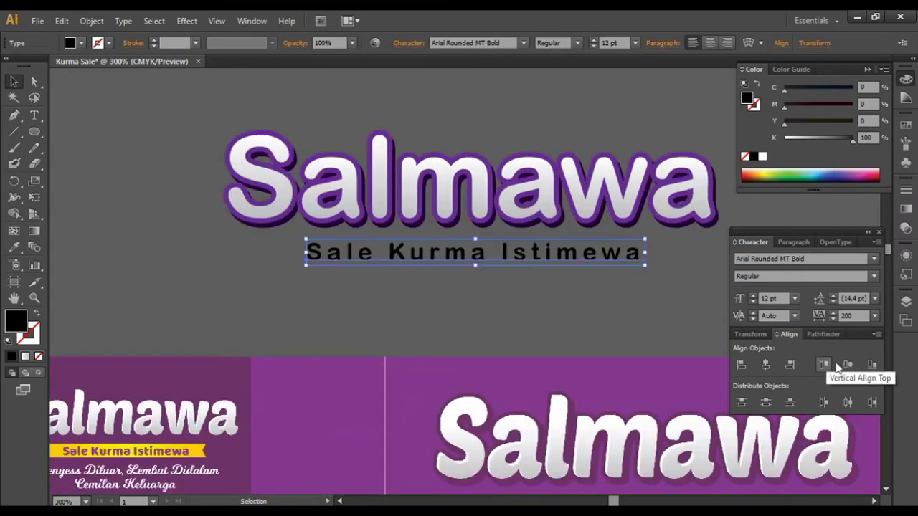
pyautogui.click(874, 316)
pyautogui.click(888, 207)
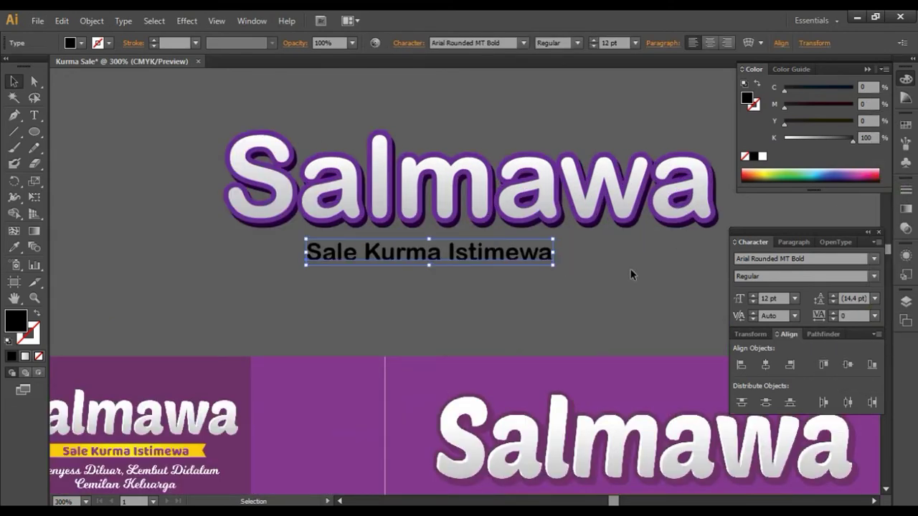
pyautogui.click(629, 274)
pyautogui.scroll(-1, 513, 261)
pyautogui.moveTo(514, 256); pyautogui.dragTo(542, 256)
# Draw a rounded rectangle over the tagline filled with the banner's yellow
pyautogui.moveTo(29, 134); pyautogui.dragTo(119, 147)
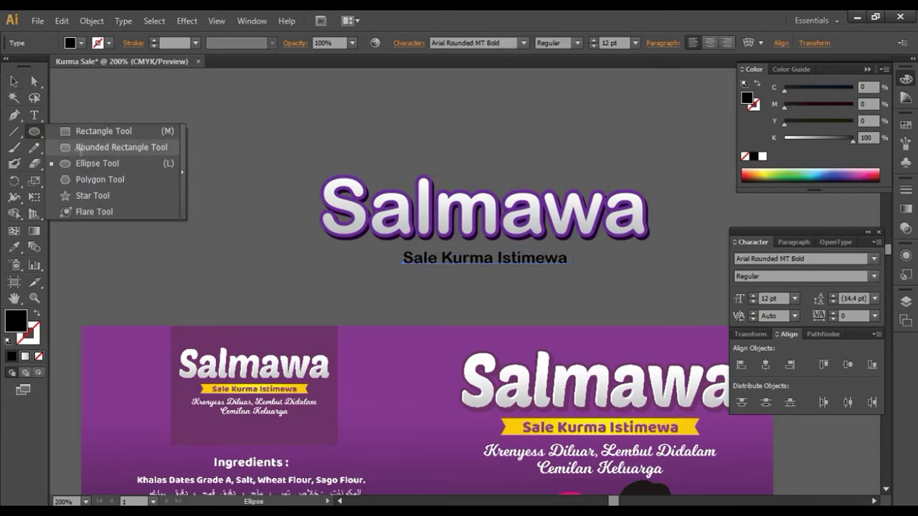
pyautogui.moveTo(382, 253); pyautogui.dragTo(576, 275)
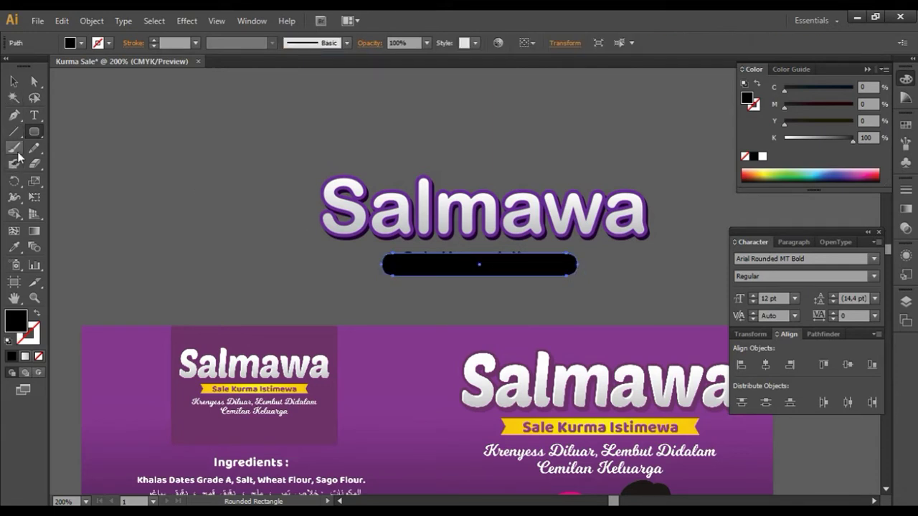
pyautogui.click(14, 246)
pyautogui.click(508, 424)
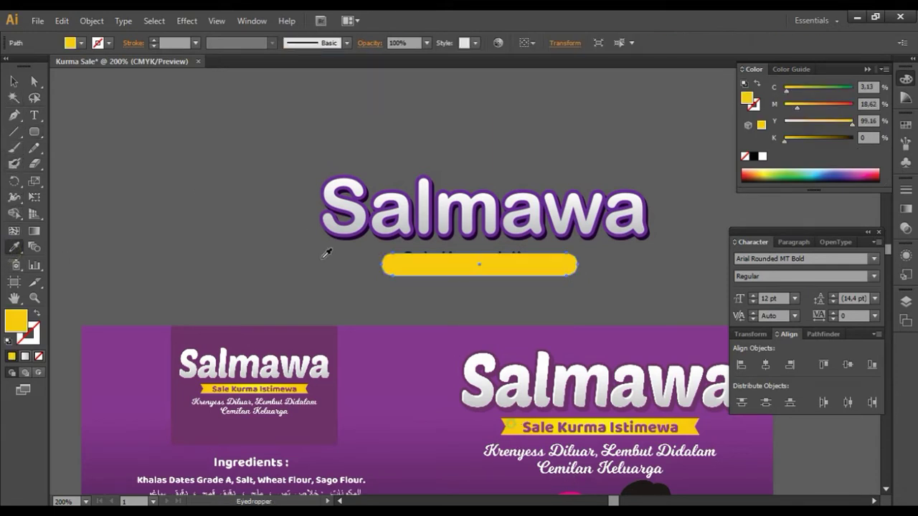
# Send the yellow bar behind the tagline and centre both horizontally and vertically
pyautogui.click(10, 79)
pyautogui.rightClick(540, 289)
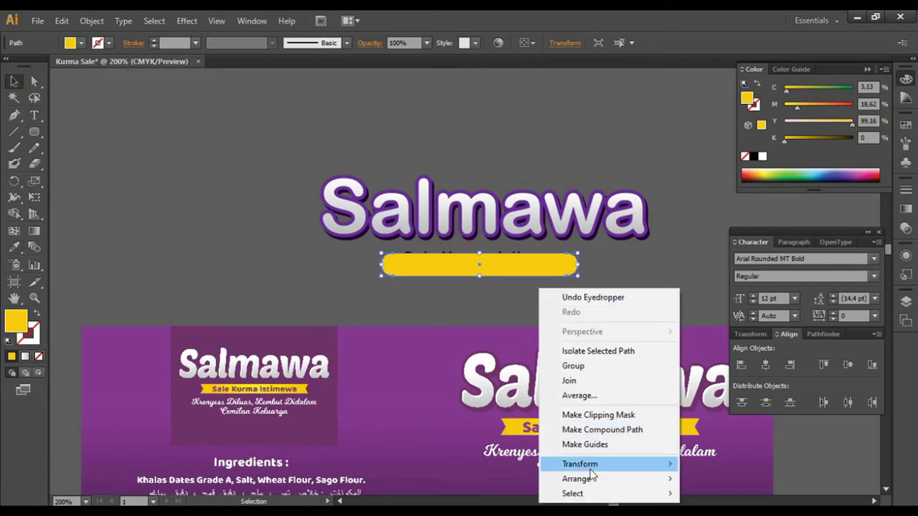
pyautogui.click(717, 459)
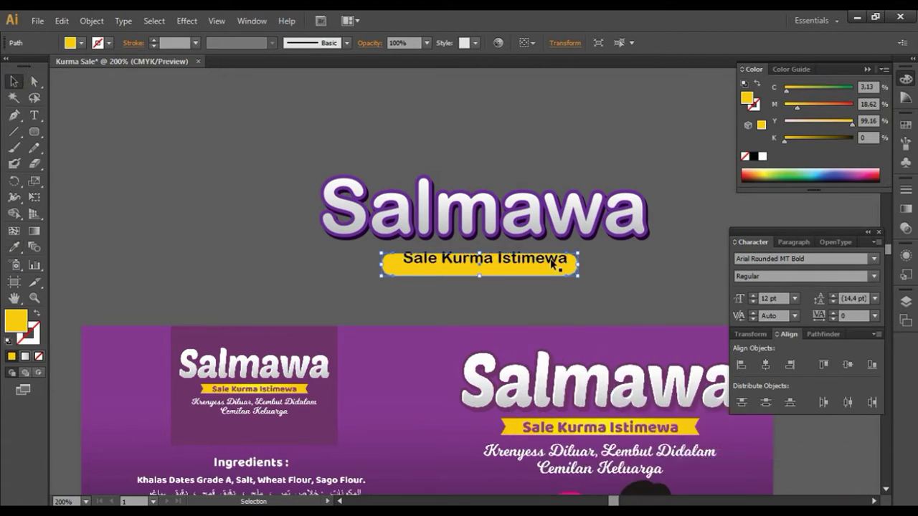
pyautogui.moveTo(581, 259); pyautogui.dragTo(551, 276)
pyautogui.click(765, 364)
pyautogui.click(848, 364)
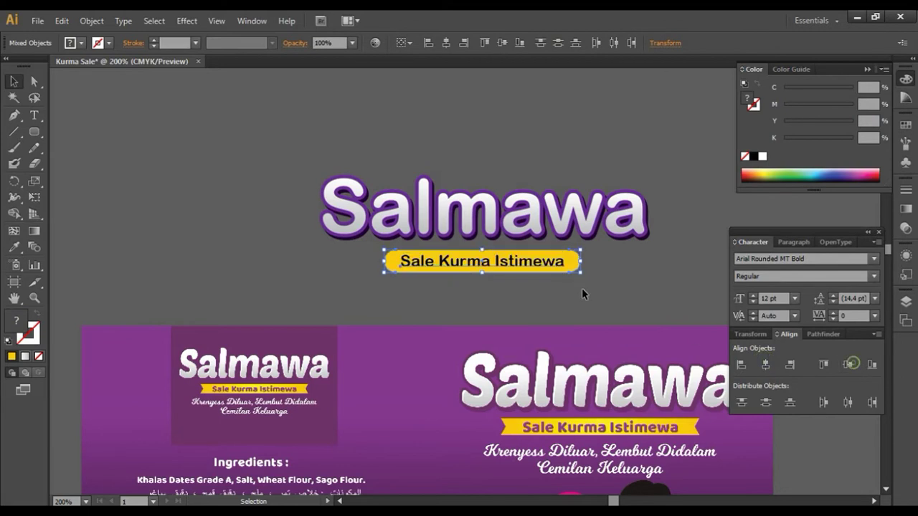
pyautogui.click(582, 289)
pyautogui.scroll(1, 581, 291)
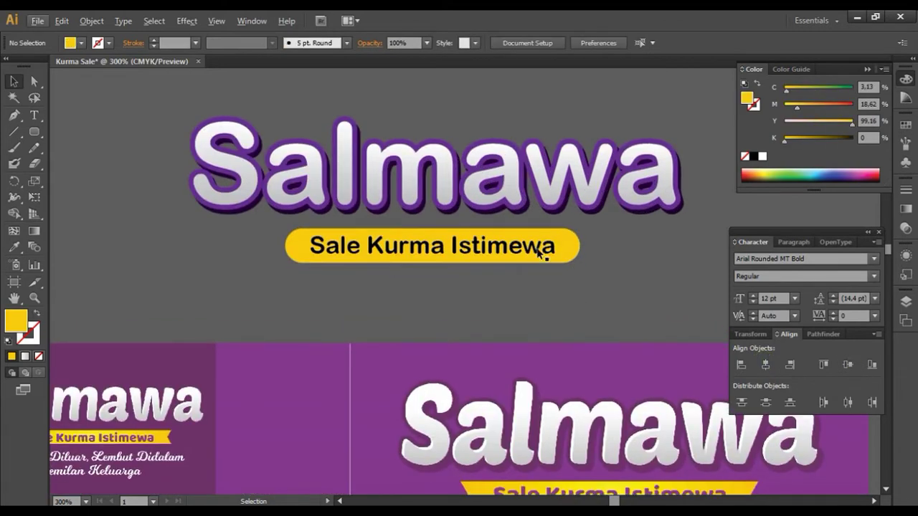
pyautogui.click(543, 246)
# Sample Salmawa's light grey onto the tagline, then expand the tagline into outlines
pyautogui.click(14, 247)
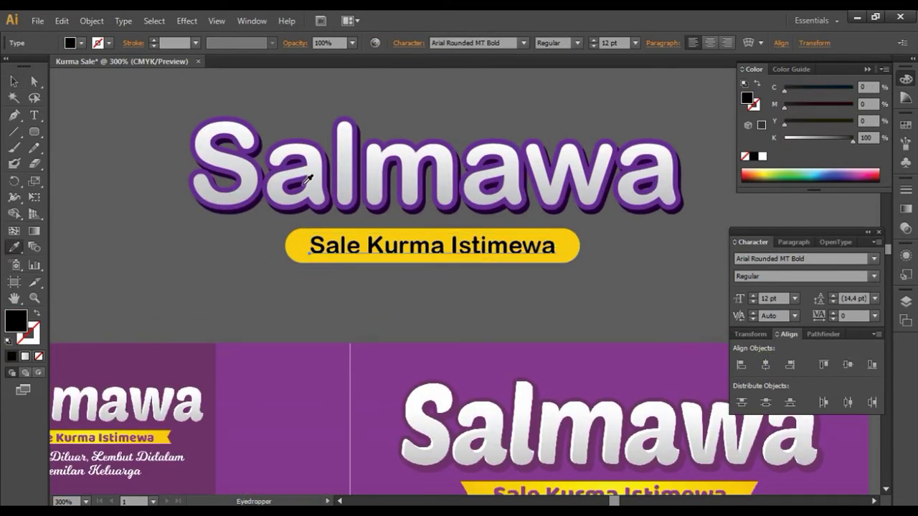
pyautogui.click(308, 179)
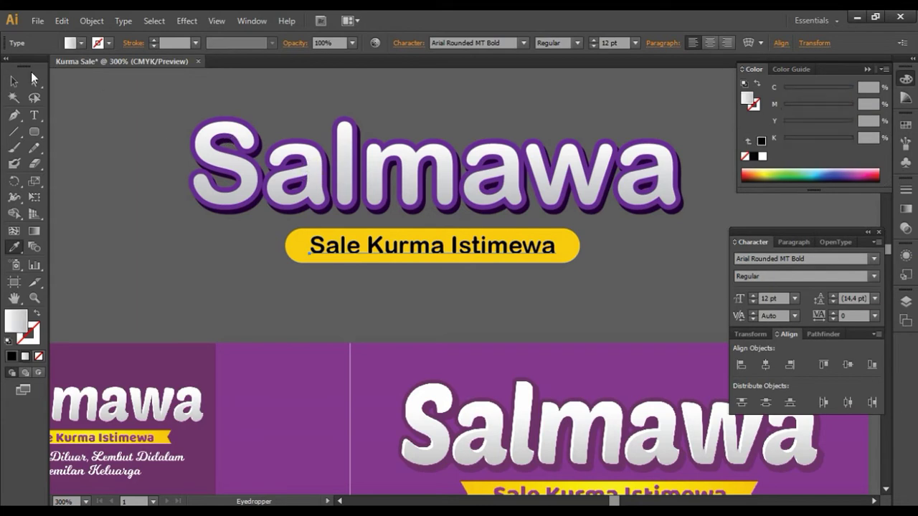
pyautogui.click(14, 81)
pyautogui.click(91, 21)
pyautogui.click(132, 167)
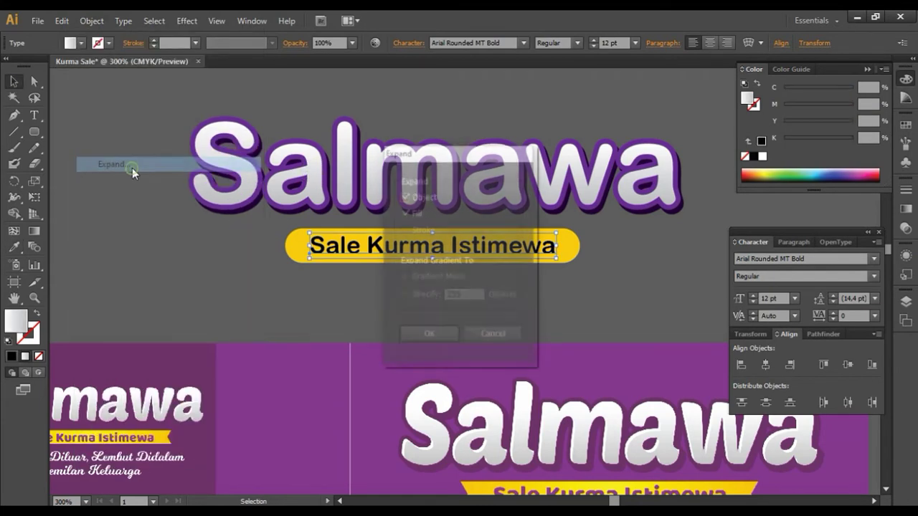
pyautogui.press('Return')
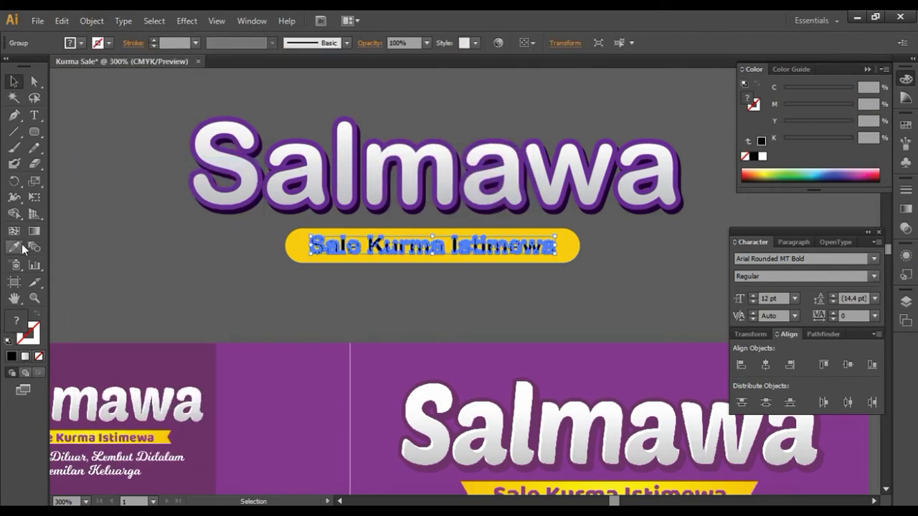
# Fill the tagline outlines with the Salmawa title's purple
pyautogui.click(14, 247)
pyautogui.click(288, 167)
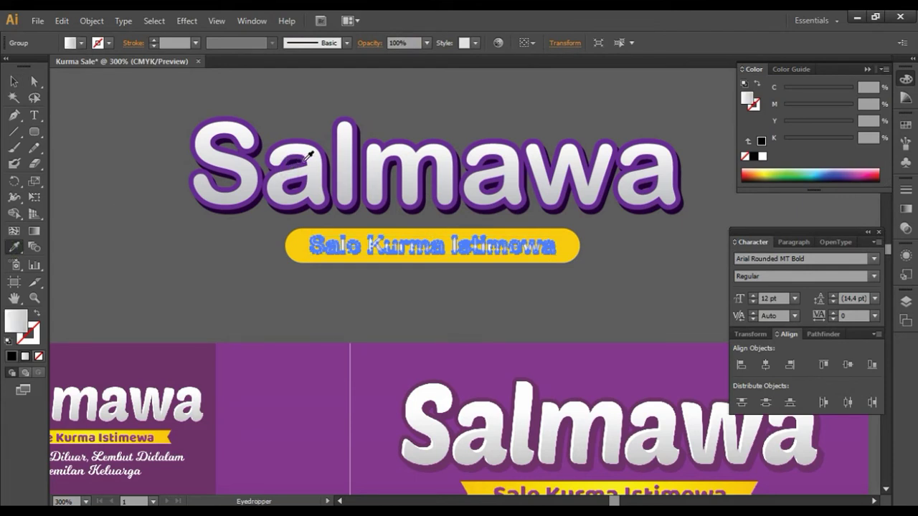
pyautogui.click(295, 169)
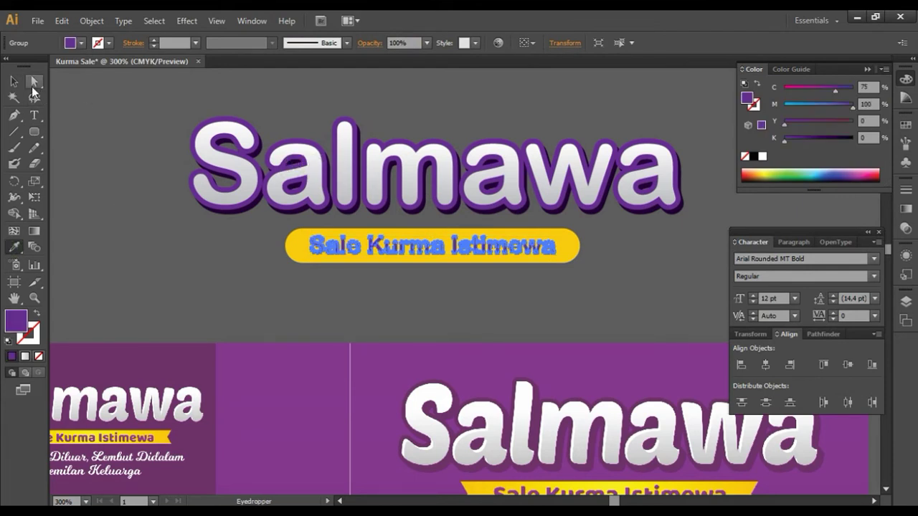
pyautogui.click(14, 81)
pyautogui.click(87, 95)
# Select the Salmawa title with its pill and move them near the blue poster
pyautogui.scroll(-1, 87, 95)
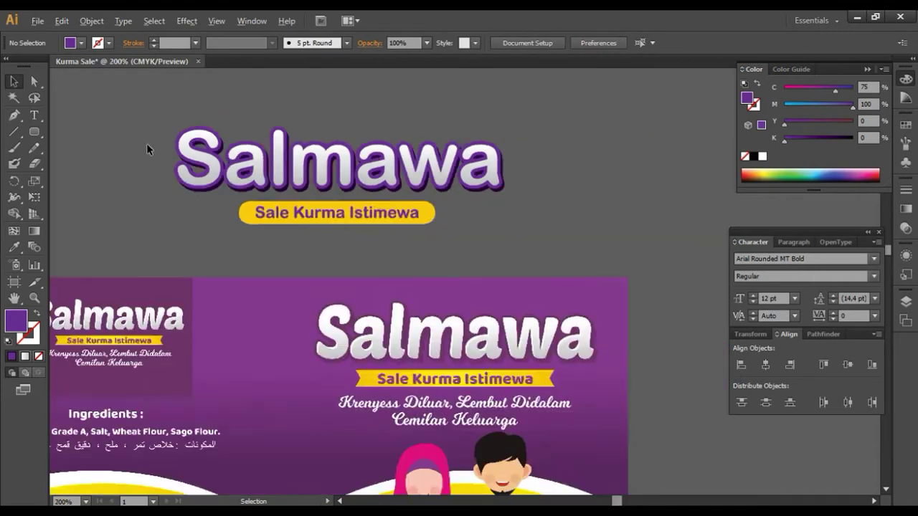
pyautogui.scroll(-1, 148, 148)
pyautogui.moveTo(170, 199); pyautogui.dragTo(310, 217)
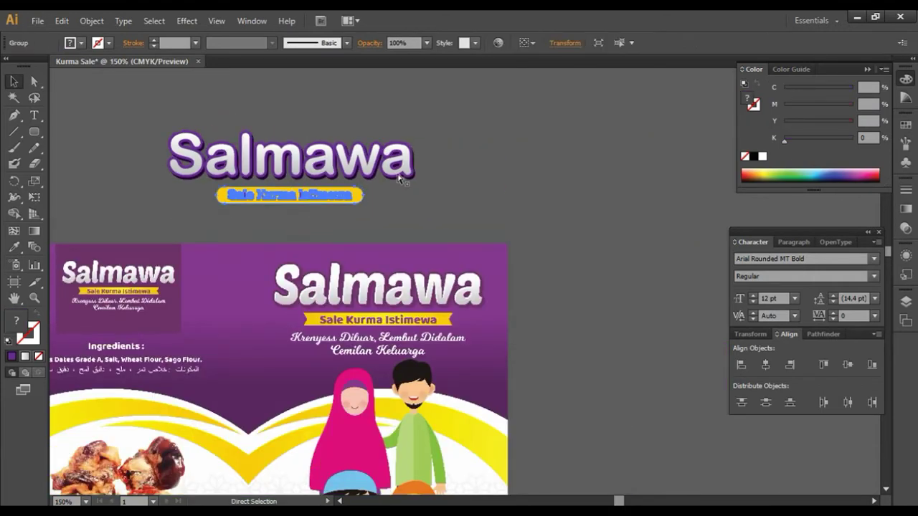
pyautogui.moveTo(517, 131); pyautogui.dragTo(341, 207)
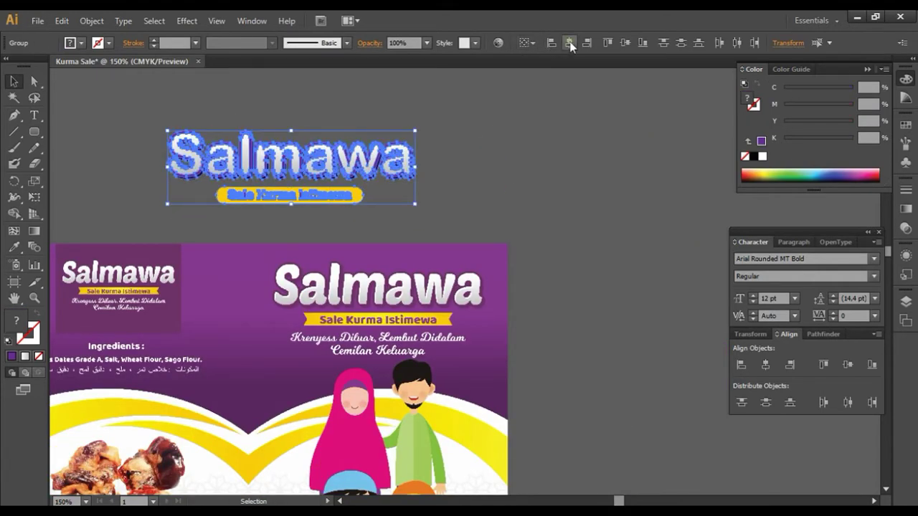
pyautogui.click(569, 43)
pyautogui.click(517, 138)
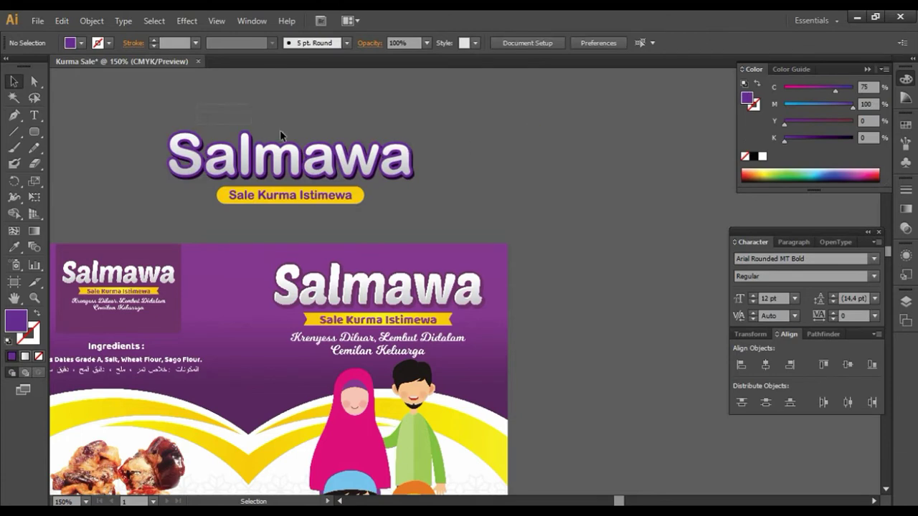
pyautogui.moveTo(467, 124); pyautogui.dragTo(299, 223)
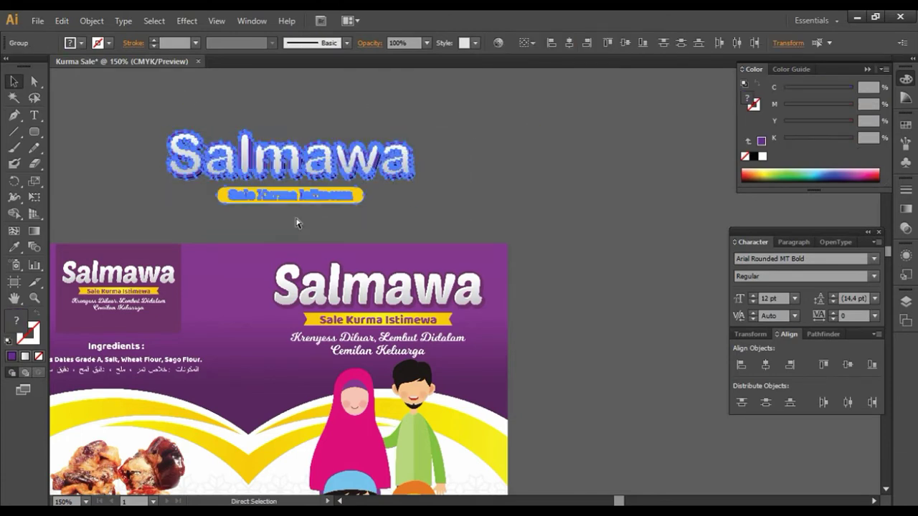
pyautogui.click(475, 194)
pyautogui.scroll(-3, 438, 188)
pyautogui.moveTo(396, 167)
pyautogui.mouseDown()
pyautogui.moveTo(158, 190)
pyautogui.moveTo(148, 149)
pyautogui.mouseUp()
pyautogui.scroll(1, 82, 218)
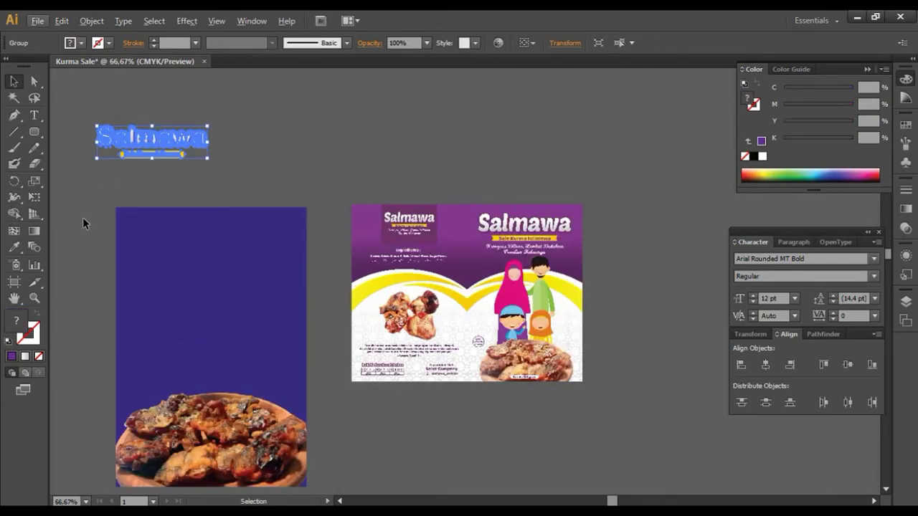
# Rotate the blue background rectangle 90° into a wide orientation
pyautogui.click(189, 263)
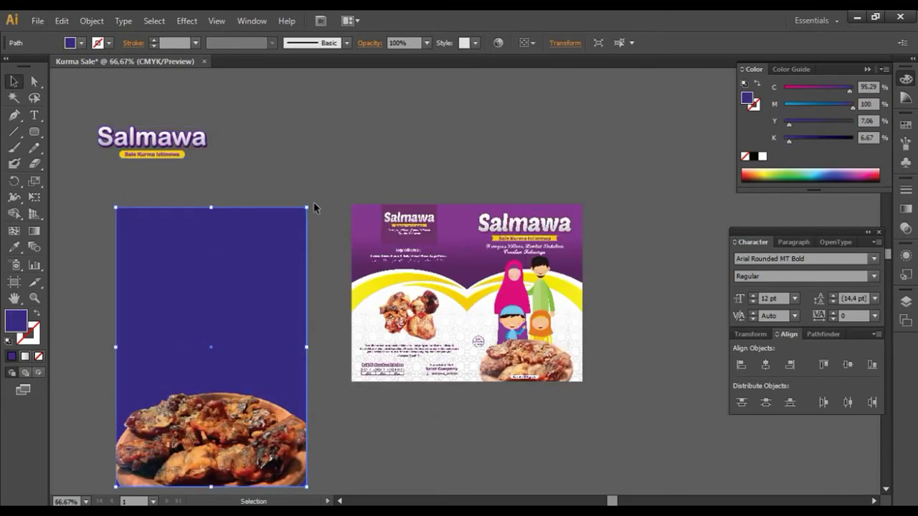
pyautogui.moveTo(314, 208); pyautogui.dragTo(399, 439)
pyautogui.click(399, 440)
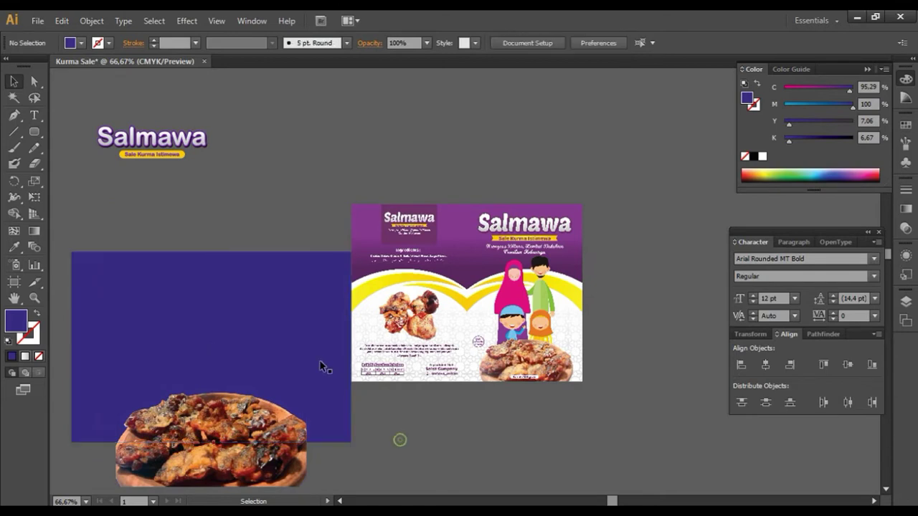
pyautogui.click(321, 367)
# Give the rectangle a linear gradient with a CMYK blue-violet end stop
pyautogui.click(905, 209)
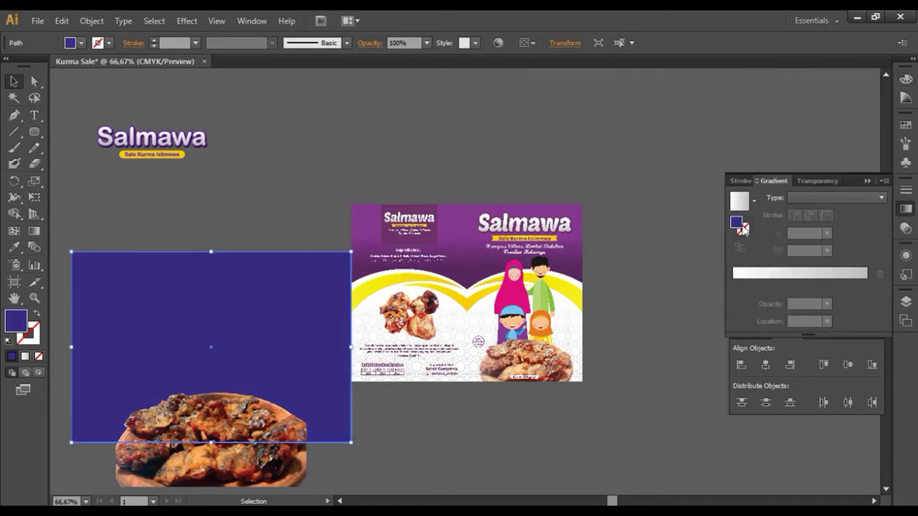
pyautogui.click(739, 202)
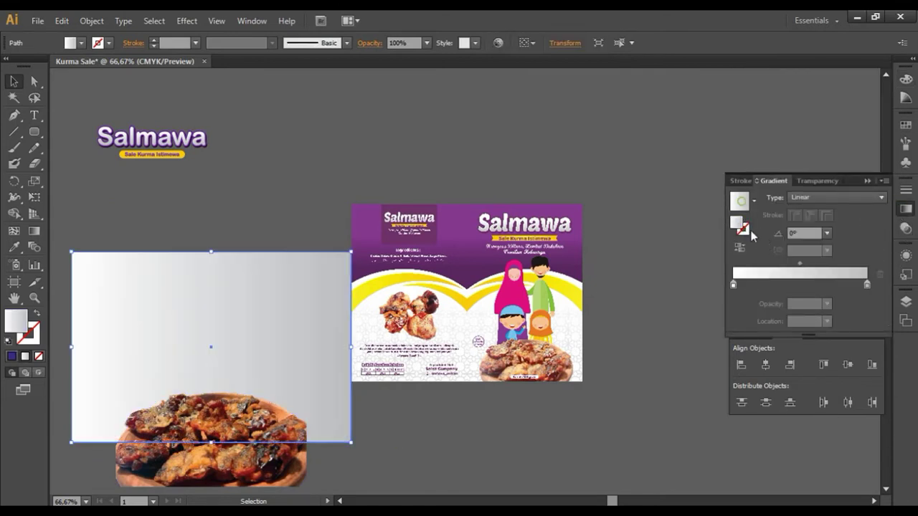
pyautogui.doubleClick(866, 285)
pyautogui.click(863, 299)
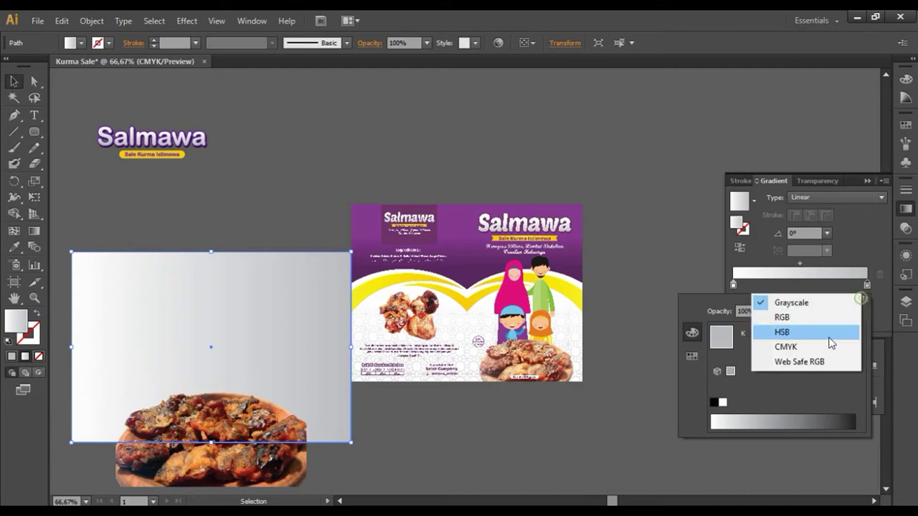
pyautogui.click(824, 347)
pyautogui.click(807, 417)
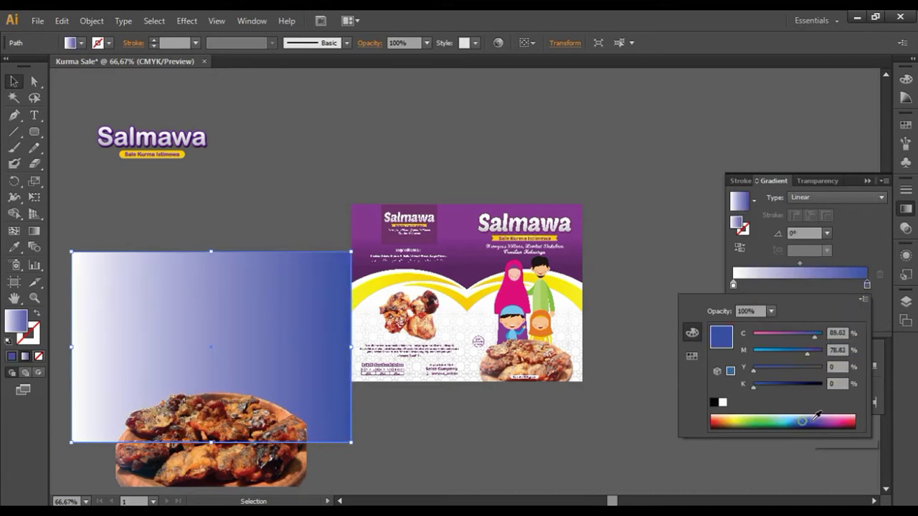
pyautogui.click(823, 420)
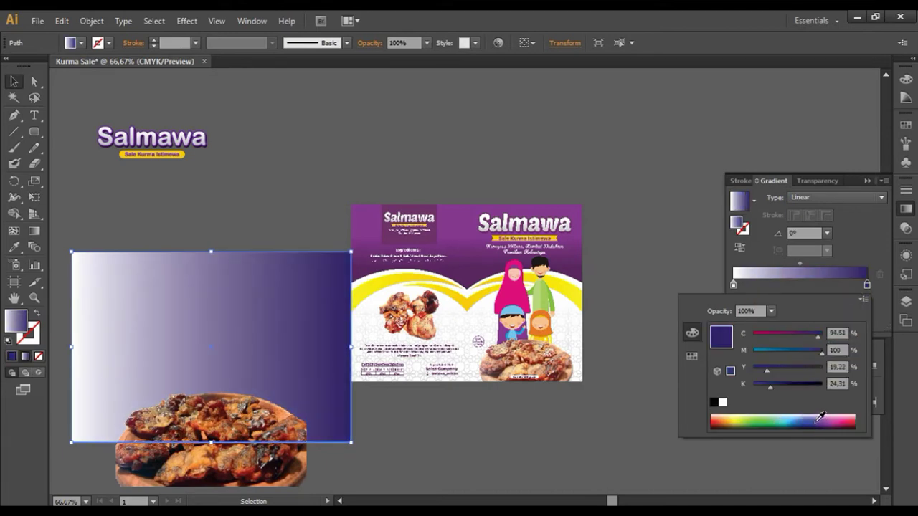
pyautogui.click(817, 419)
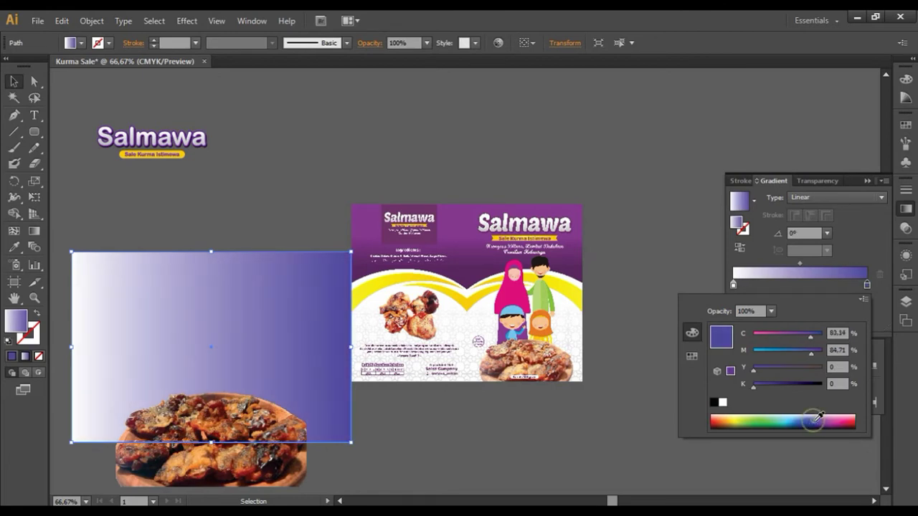
pyautogui.click(817, 420)
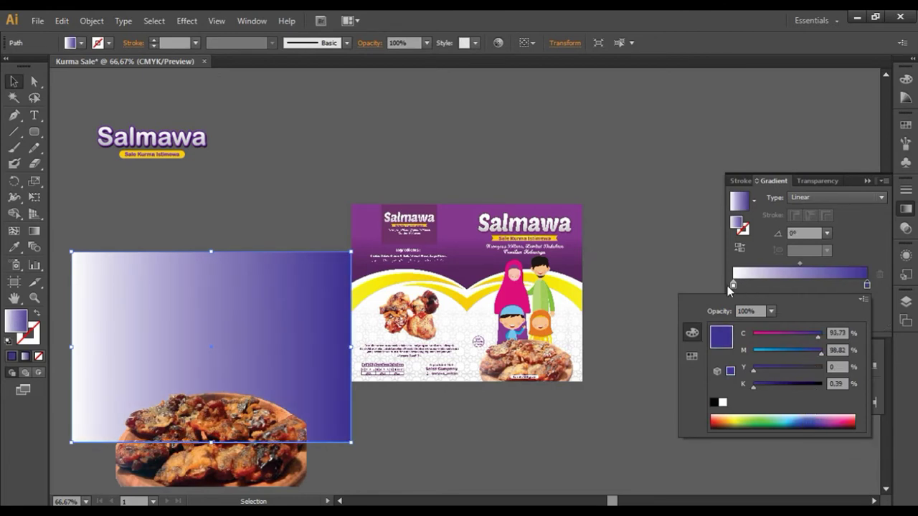
# Set the gradient's start stop to a bluish CMYK purple
pyautogui.click(734, 284)
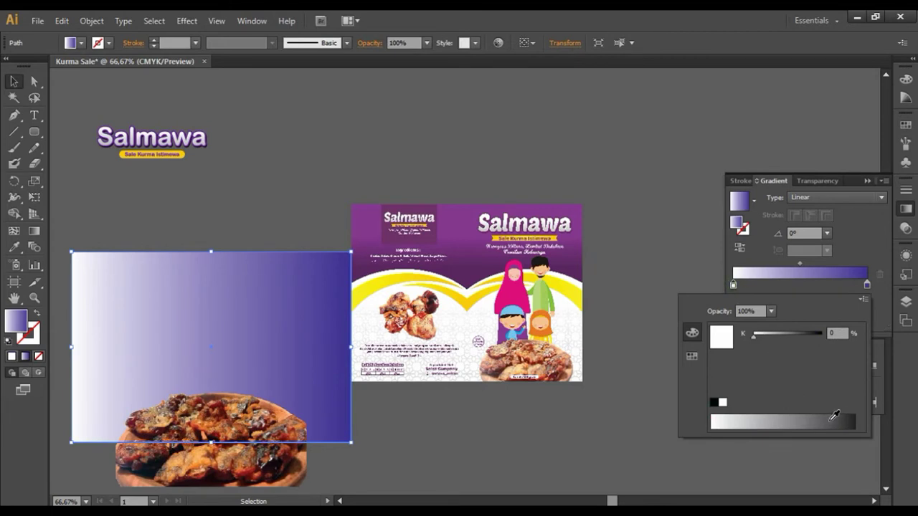
pyautogui.click(863, 299)
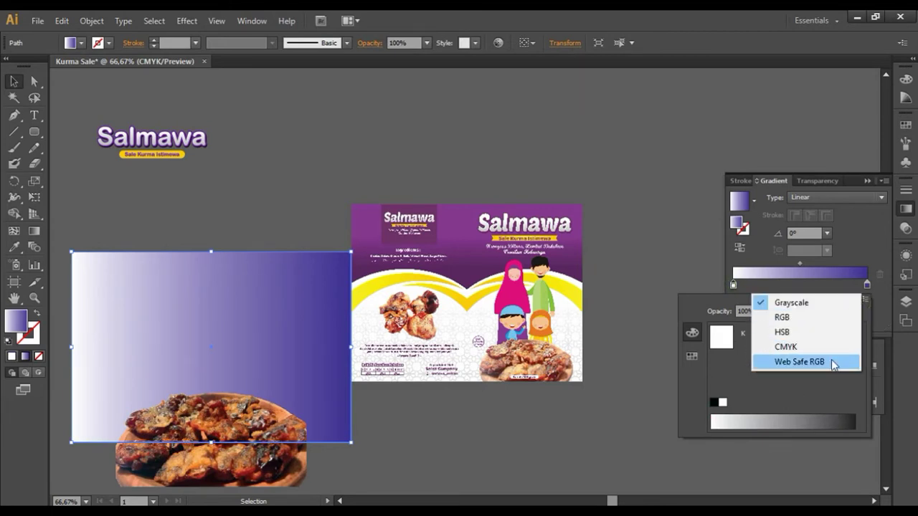
pyautogui.click(811, 348)
pyautogui.click(799, 417)
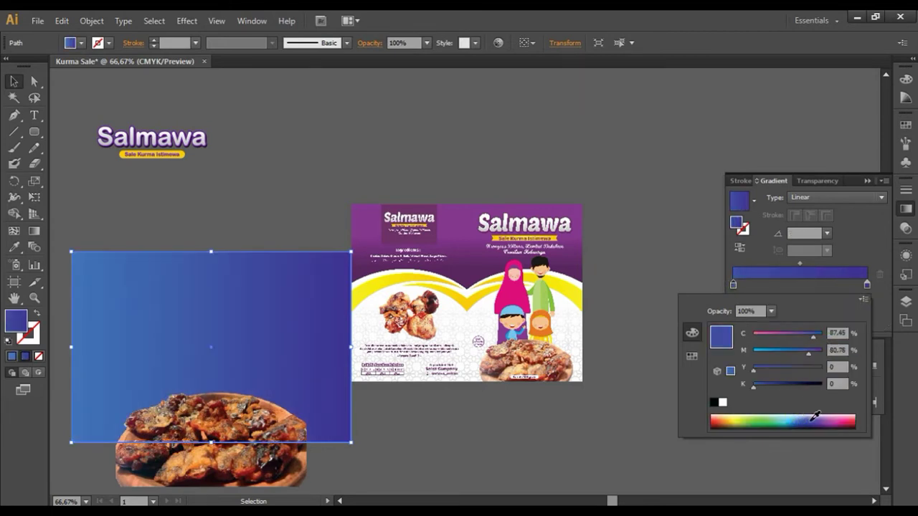
pyautogui.click(816, 419)
pyautogui.click(823, 417)
pyautogui.click(818, 421)
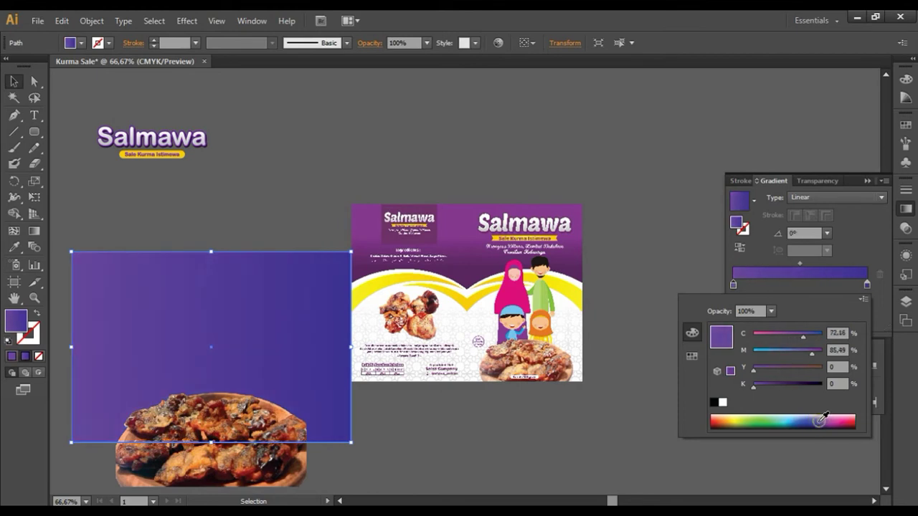
pyautogui.click(821, 421)
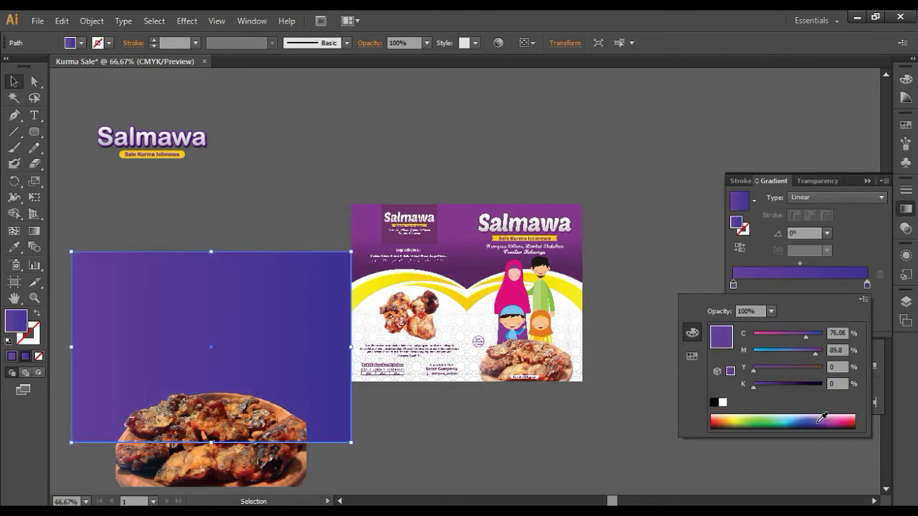
pyautogui.click(357, 248)
# Clip the purple gradient rectangle to the dates photo's frame with Ctrl+7
pyautogui.click(387, 424)
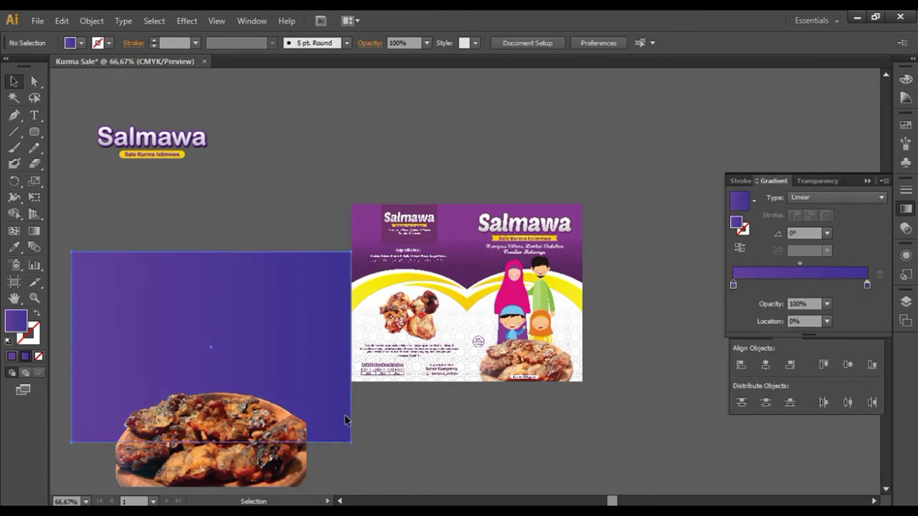
pyautogui.click(345, 421)
pyautogui.click(304, 446)
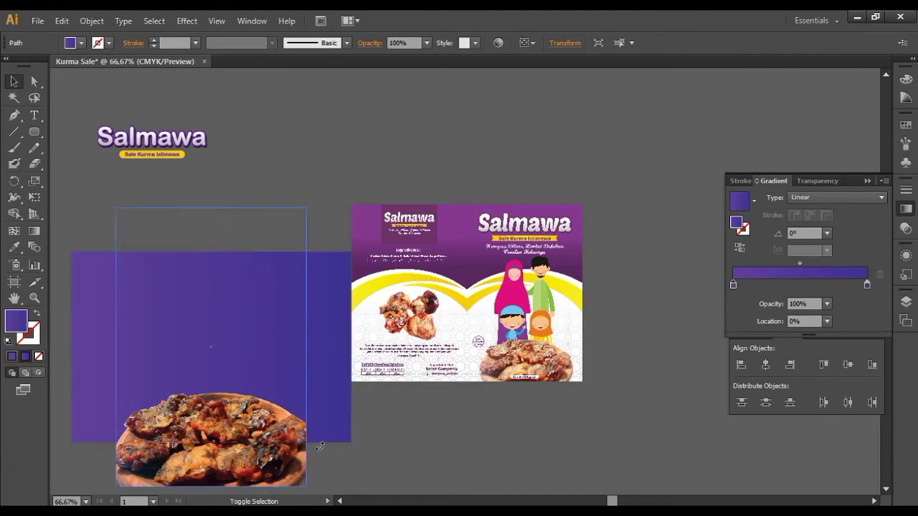
pyautogui.hotkey('ctrl', '7')
pyautogui.click(352, 423)
# Pan to the left of the poster and start a weight text label with the Type tool
pyautogui.scroll(-2, 223, 301)
pyautogui.scroll(-2, 132, 207)
pyautogui.scroll(1, 119, 204)
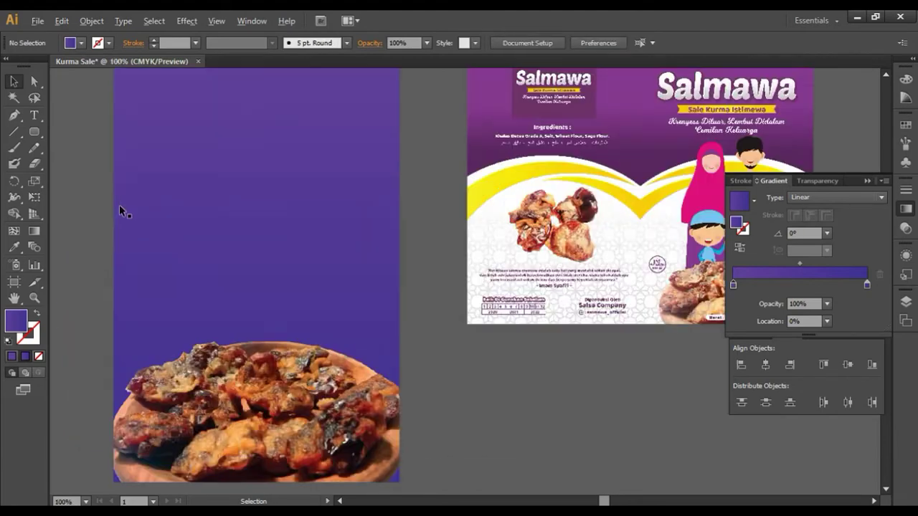
pyautogui.scroll(-2, 119, 204)
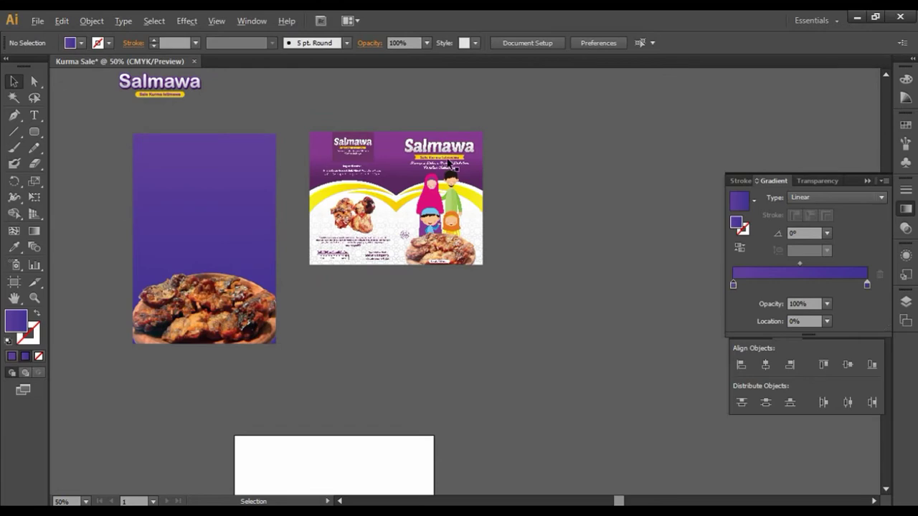
pyautogui.scroll(3, 283, 138)
pyautogui.scroll(-2, 283, 138)
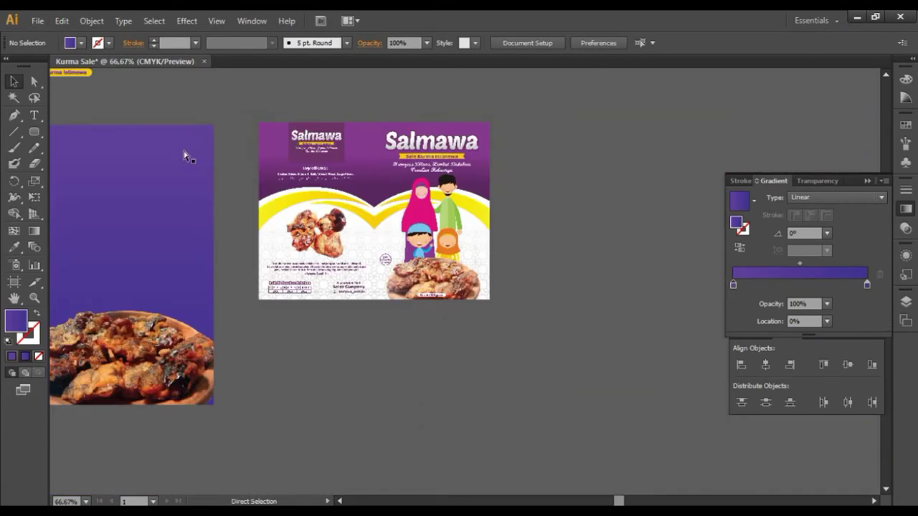
pyautogui.scroll(-1, 194, 155)
pyautogui.hscroll(-2, 225, 159)
pyautogui.scroll(2, 399, 211)
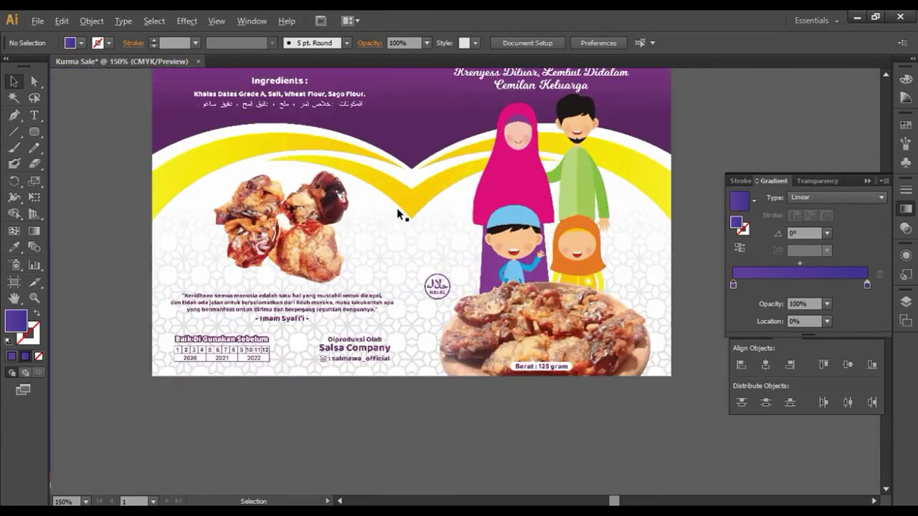
pyautogui.scroll(1, 399, 211)
pyautogui.scroll(-2, 399, 211)
pyautogui.scroll(-1, 222, 190)
pyautogui.hscroll(-2, 223, 190)
pyautogui.hscroll(-1, 223, 192)
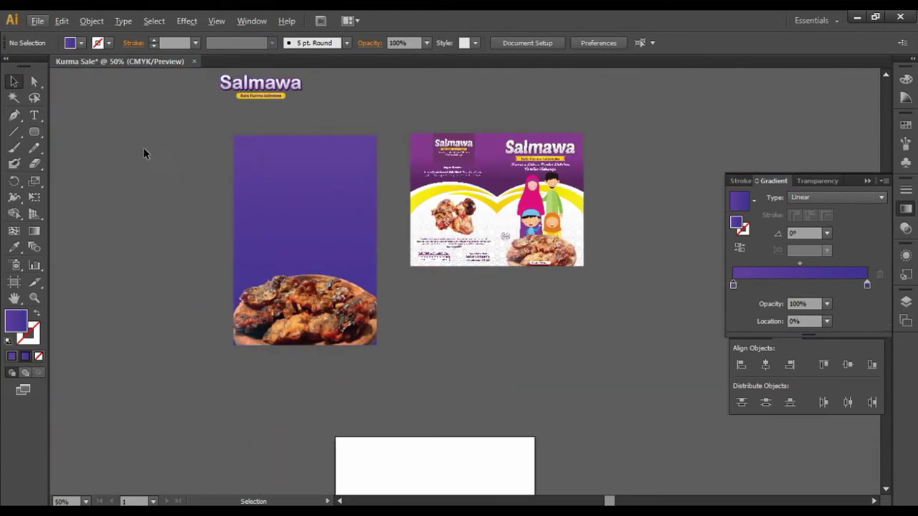
pyautogui.click(34, 114)
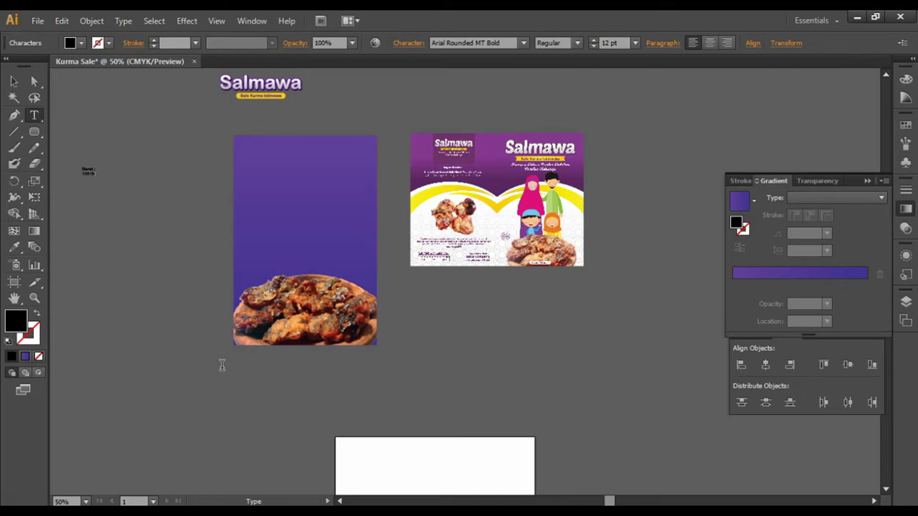
# Set the weight label to 12 pt and move it onto the purple poster
pyautogui.click(13, 81)
pyautogui.click(88, 172)
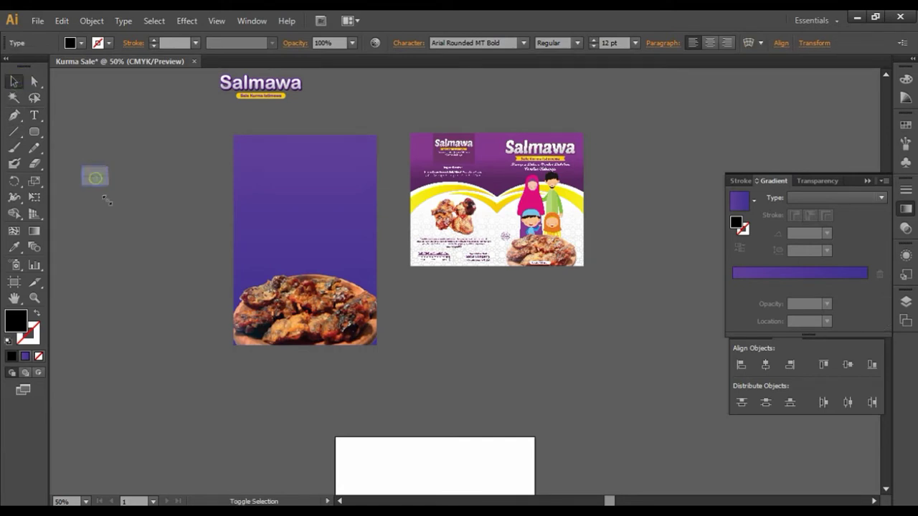
pyautogui.click(634, 42)
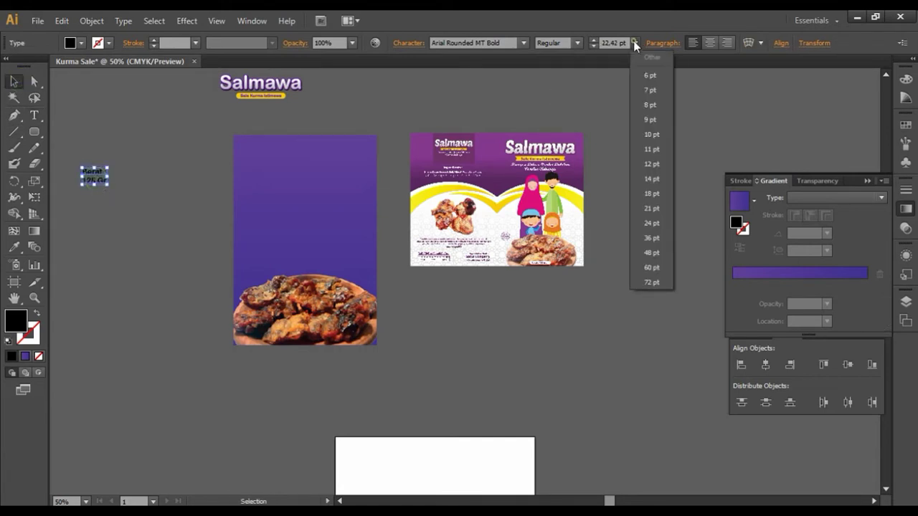
pyautogui.click(651, 164)
pyautogui.moveTo(90, 179)
pyautogui.mouseDown()
pyautogui.moveTo(251, 278)
pyautogui.moveTo(157, 316)
pyautogui.mouseUp()
# Make the label white and place it at the dates photo's lower left
pyautogui.scroll(2, 158, 316)
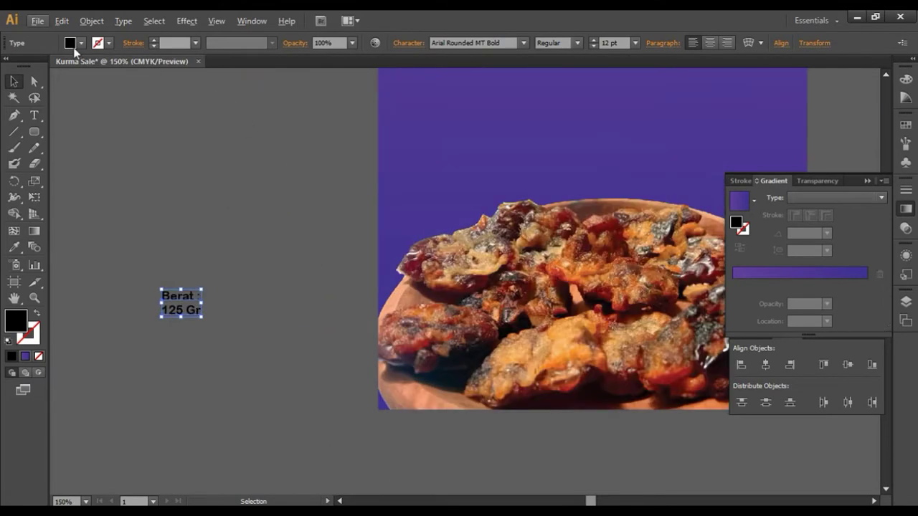
pyautogui.click(75, 47)
pyautogui.click(30, 64)
pyautogui.moveTo(182, 305)
pyautogui.mouseDown()
pyautogui.moveTo(452, 351)
pyautogui.moveTo(440, 361)
pyautogui.mouseUp()
pyautogui.click(300, 352)
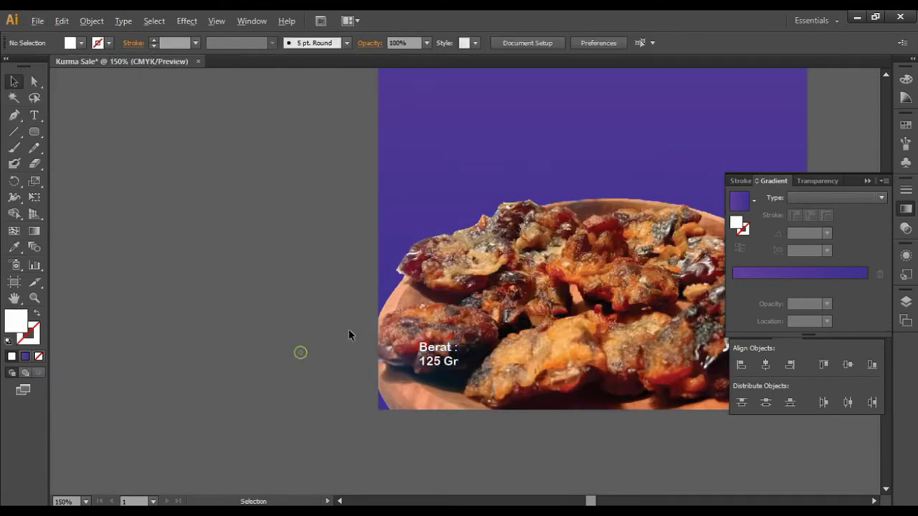
pyautogui.scroll(-2, 348, 331)
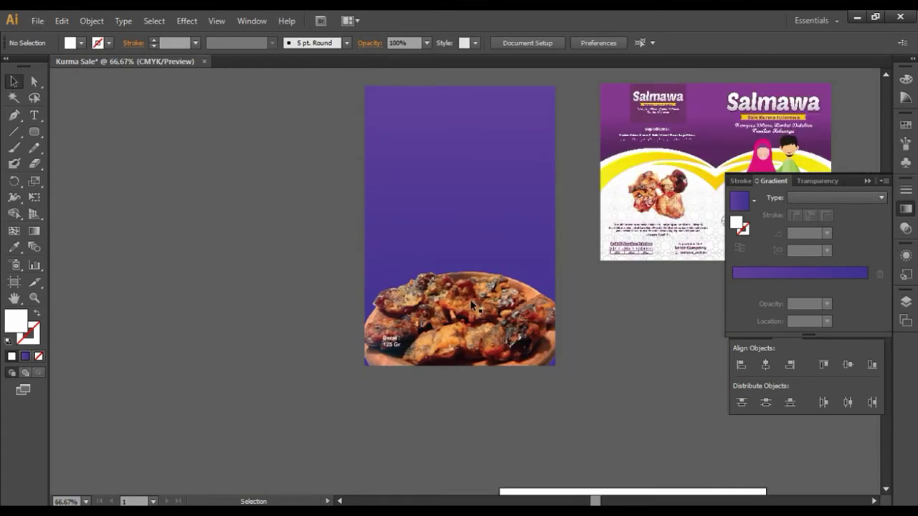
pyautogui.hscroll(1, 470, 304)
pyautogui.hscroll(1, 471, 304)
pyautogui.scroll(2, 470, 270)
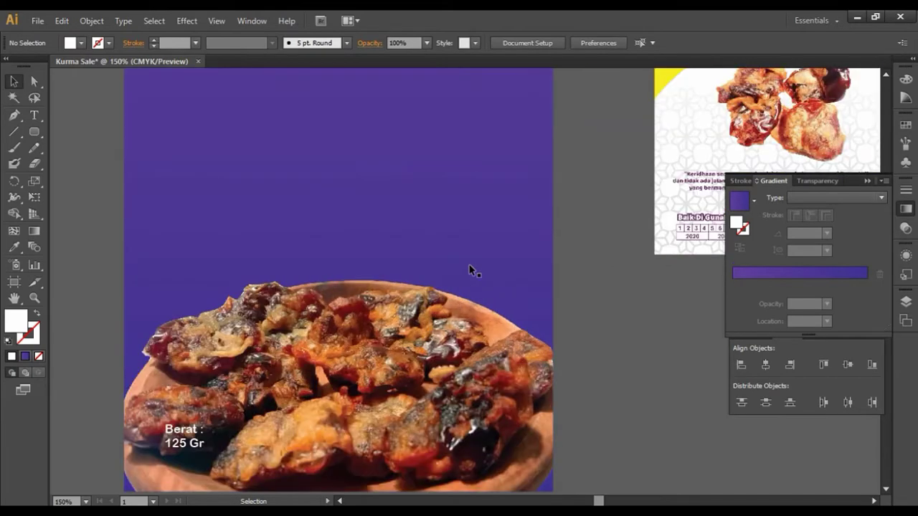
pyautogui.scroll(-2, 470, 270)
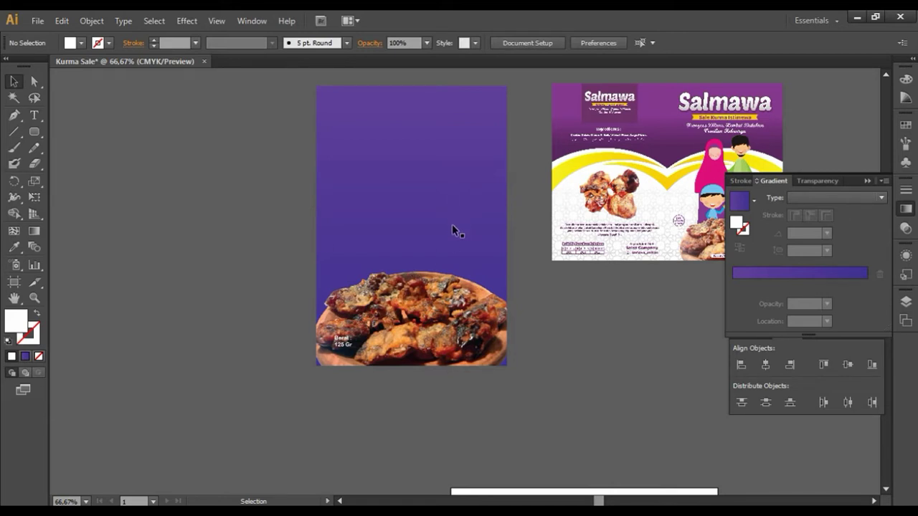
# In File Explorer, go to the Fattah folder on the JOB MAC (H:) drive
pyautogui.hotkey('alt', 'Tab')
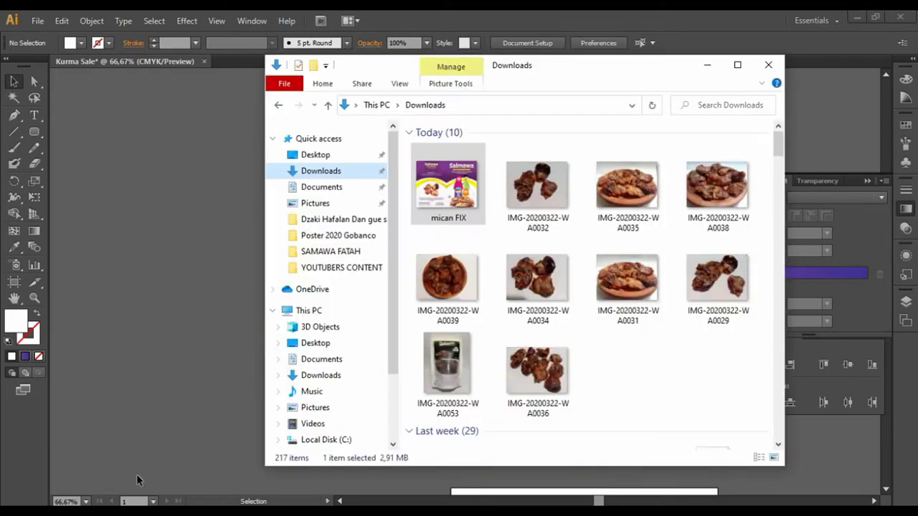
pyautogui.scroll(-1, 330, 396)
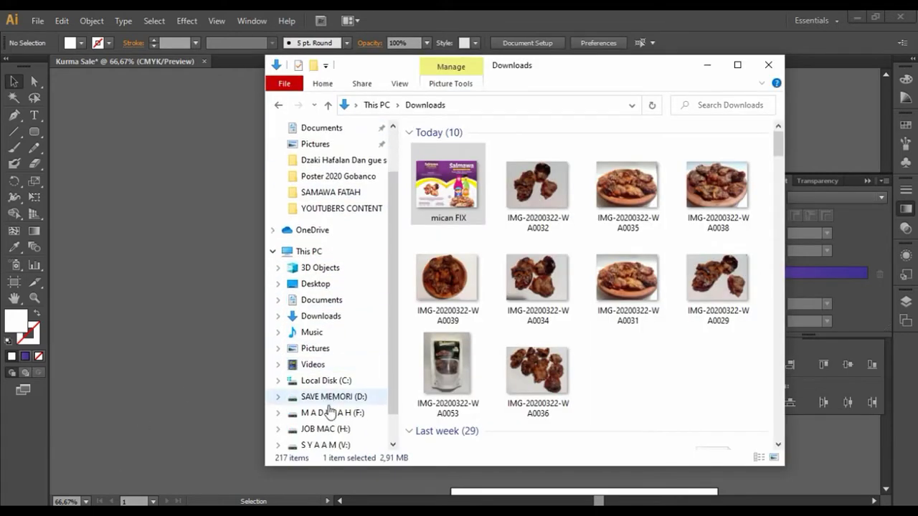
pyautogui.click(328, 413)
pyautogui.click(326, 428)
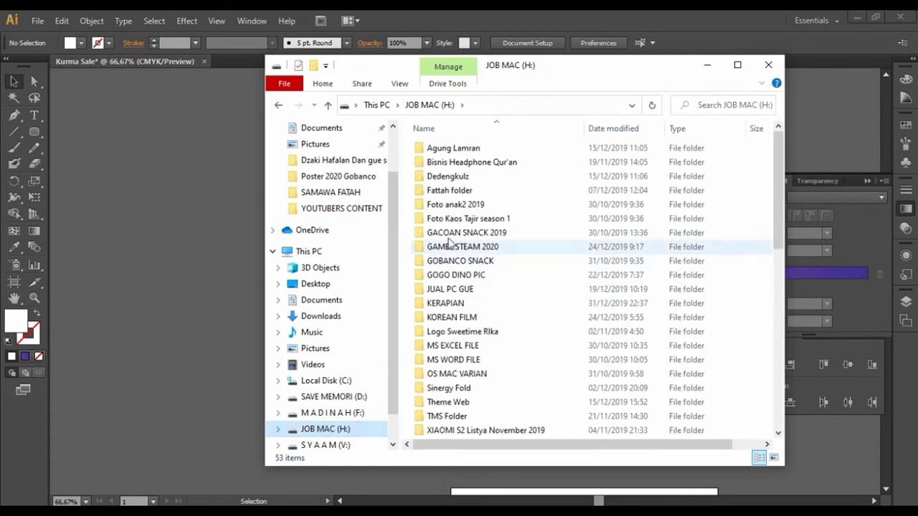
pyautogui.doubleClick(463, 190)
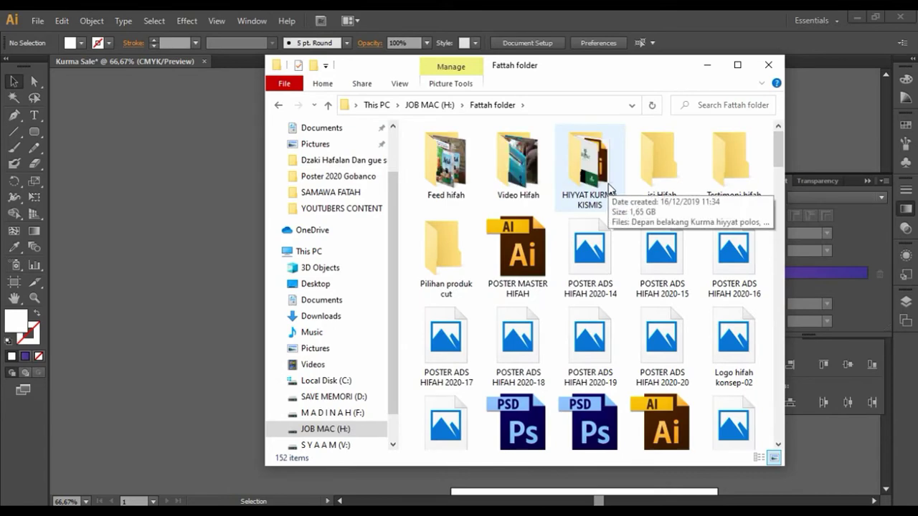
# Find POSTER ADS HIFAH 2020.ai in the folder and open it in Illustrator
pyautogui.scroll(-2, 607, 215)
pyautogui.scroll(-5, 606, 255)
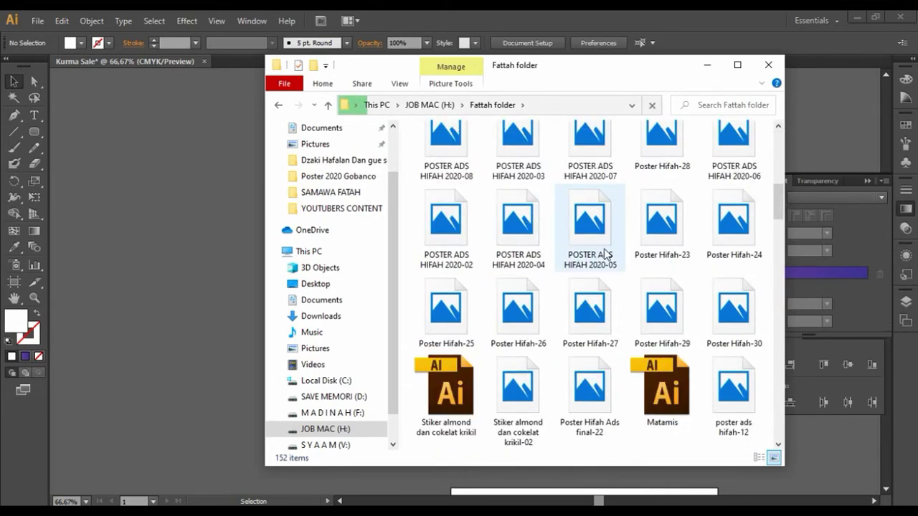
pyautogui.scroll(-5, 606, 254)
pyautogui.scroll(-5, 606, 254)
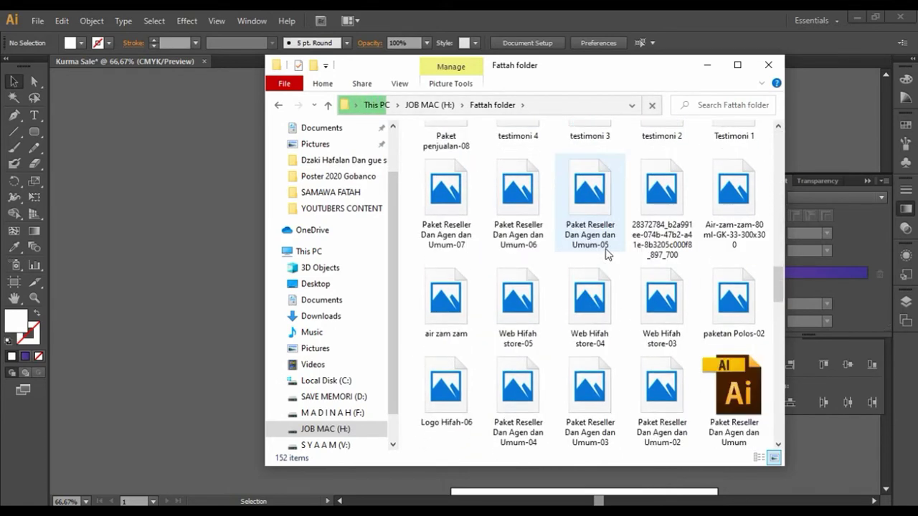
pyautogui.scroll(-5, 607, 253)
pyautogui.scroll(-2, 610, 251)
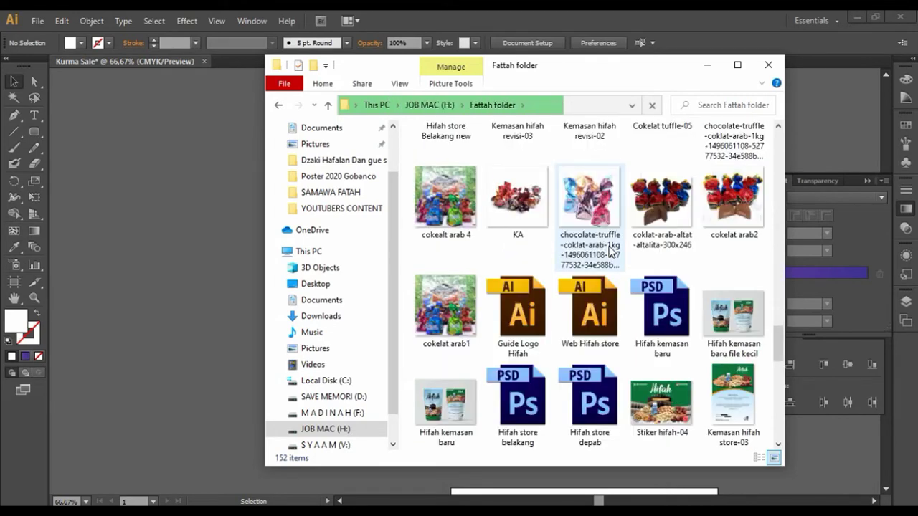
pyautogui.scroll(-2, 610, 251)
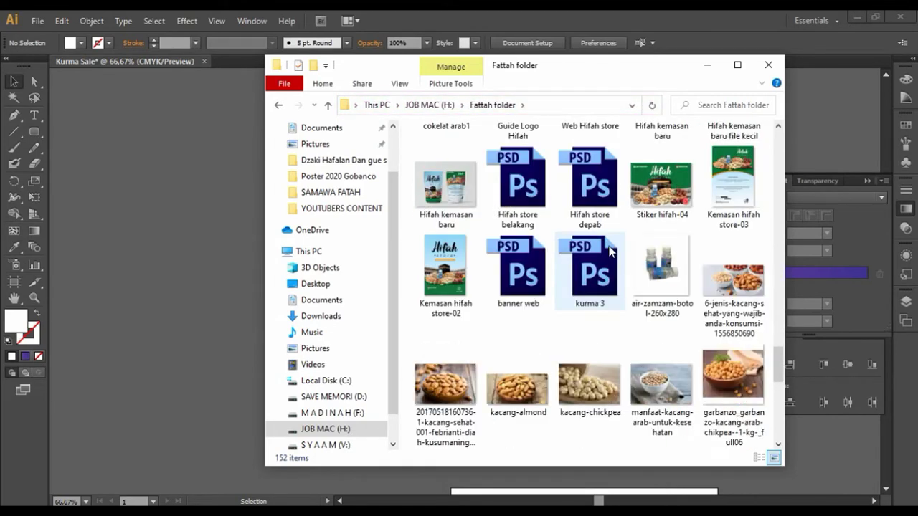
pyautogui.scroll(-2, 609, 251)
pyautogui.scroll(-2, 609, 251)
pyautogui.scroll(-2, 610, 250)
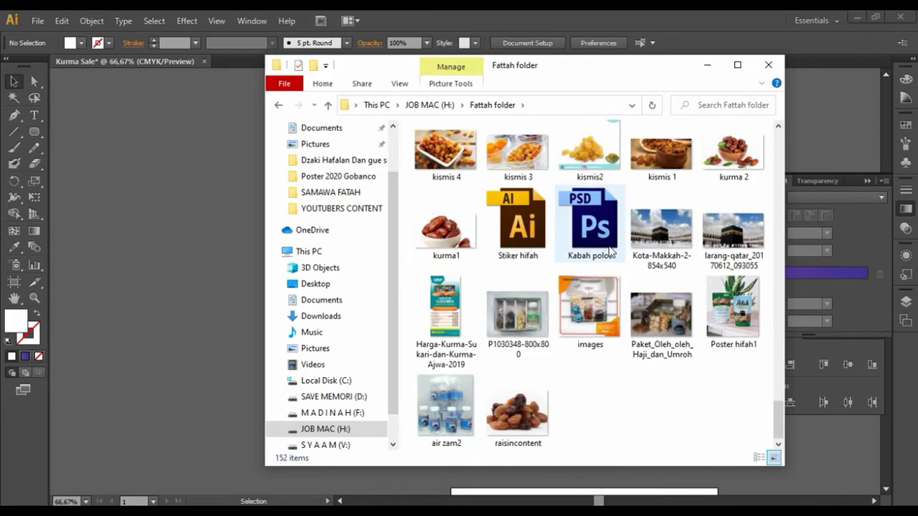
pyautogui.scroll(3, 610, 249)
pyautogui.scroll(3, 610, 249)
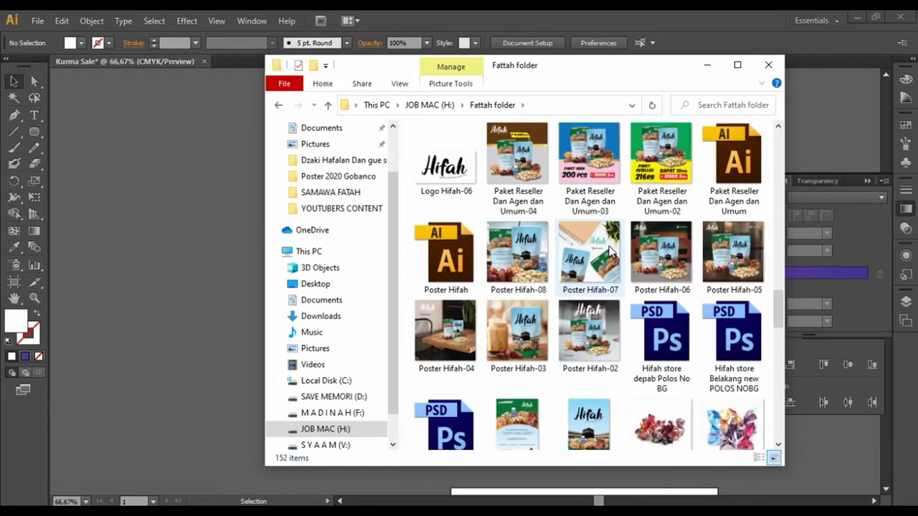
pyautogui.scroll(2, 609, 251)
pyautogui.scroll(3, 610, 251)
pyautogui.scroll(5, 609, 251)
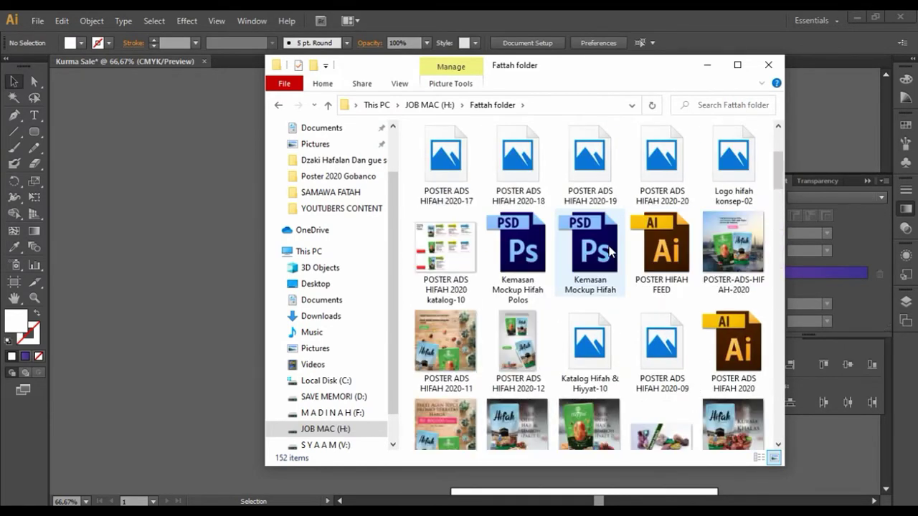
pyautogui.scroll(2, 610, 250)
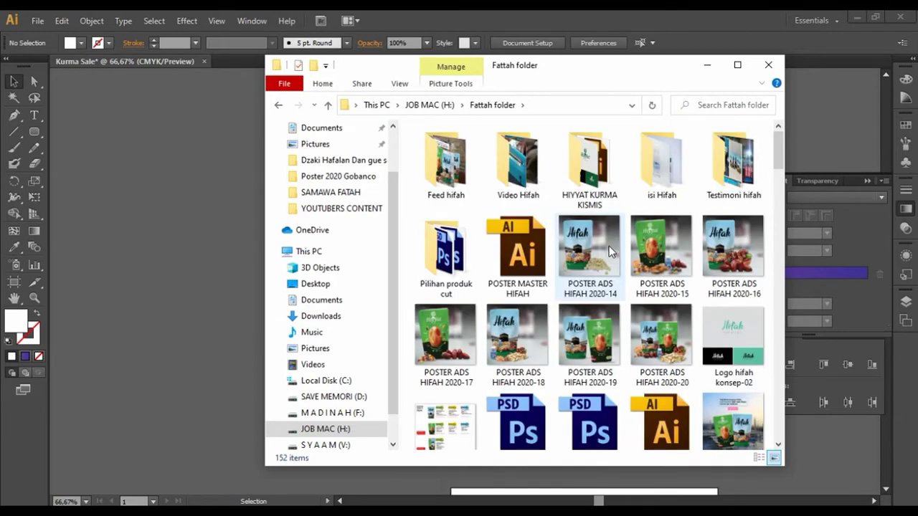
pyautogui.scroll(-2, 609, 251)
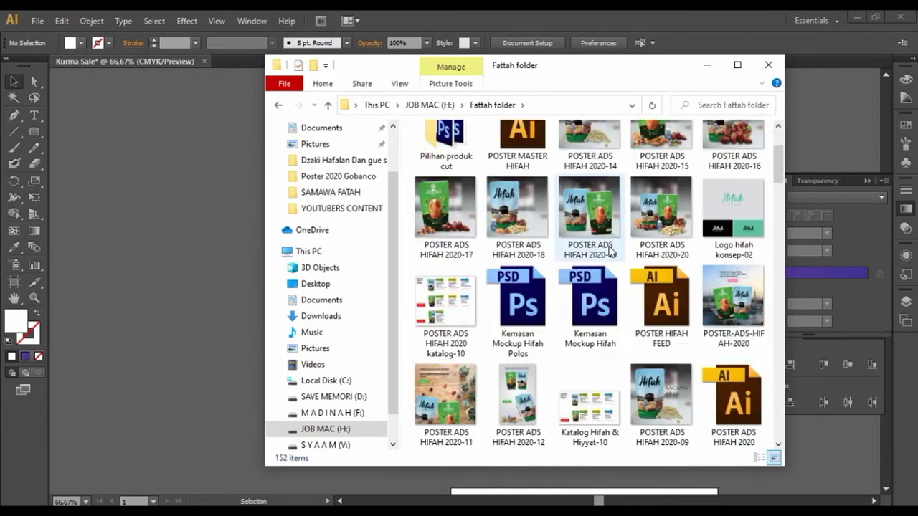
pyautogui.doubleClick(742, 403)
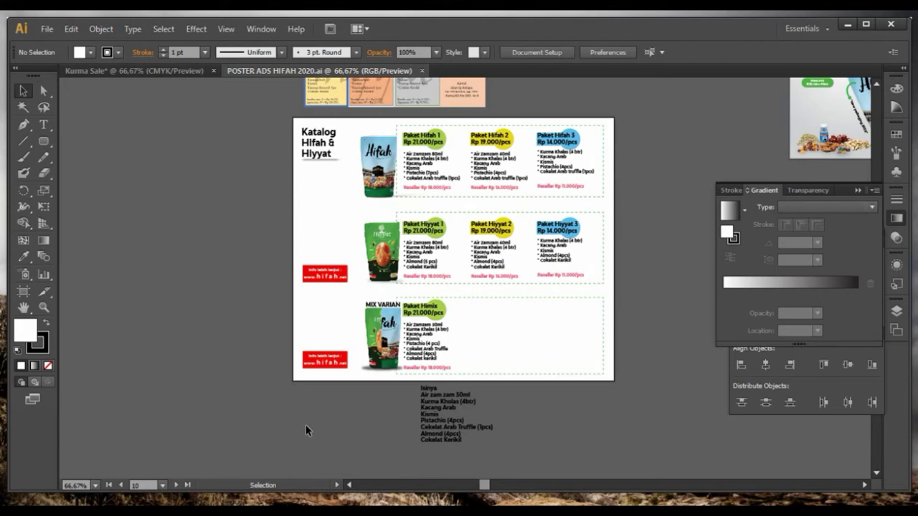
# Pan across the Hifah artboards, select the Kurma Khalas dates group, and return to Kurma Sale
pyautogui.scroll(3, 490, 412)
pyautogui.keyDown('alt'); pyautogui.scroll(-2, 489, 394); pyautogui.keyUp('alt')
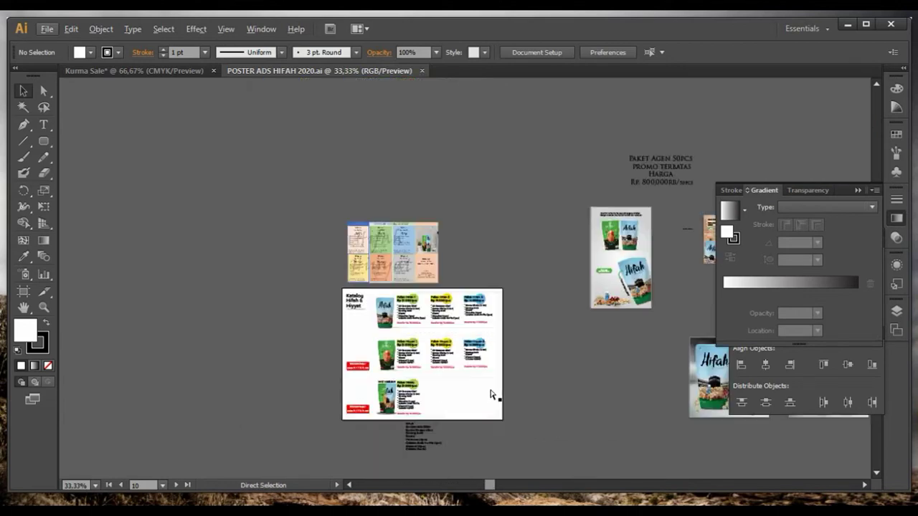
pyautogui.scroll(-2, 570, 333)
pyautogui.hscroll(2, 570, 333)
pyautogui.hscroll(1, 595, 315)
pyautogui.hscroll(1, 623, 294)
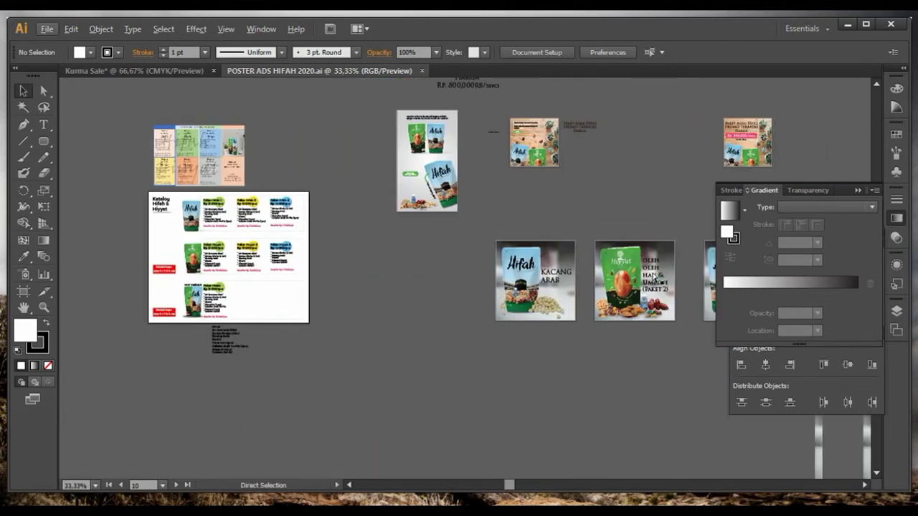
pyautogui.keyDown('alt'); pyautogui.scroll(1, 649, 278); pyautogui.keyUp('alt')
pyautogui.keyDown('alt'); pyautogui.scroll(2, 673, 286); pyautogui.keyUp('alt')
pyautogui.click(630, 326)
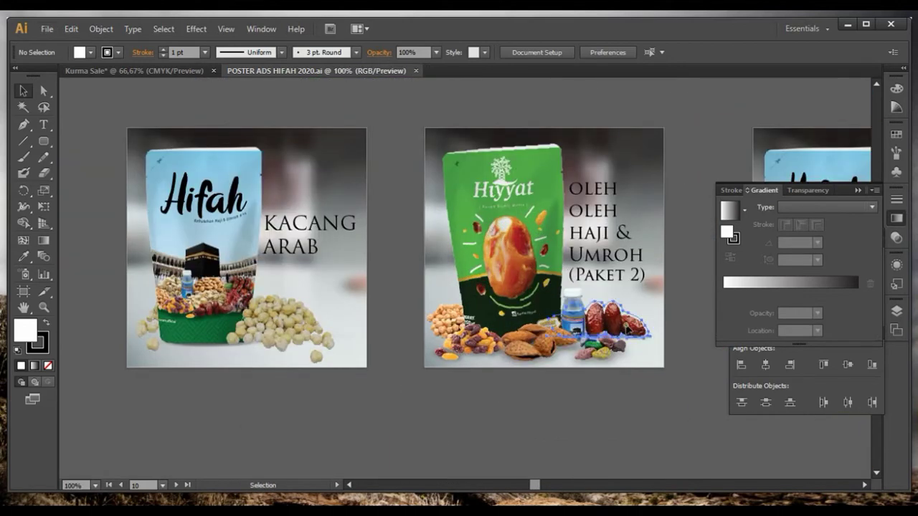
pyautogui.keyDown('alt'); pyautogui.scroll(-2, 628, 328); pyautogui.keyUp('alt')
pyautogui.hscroll(3, 627, 329)
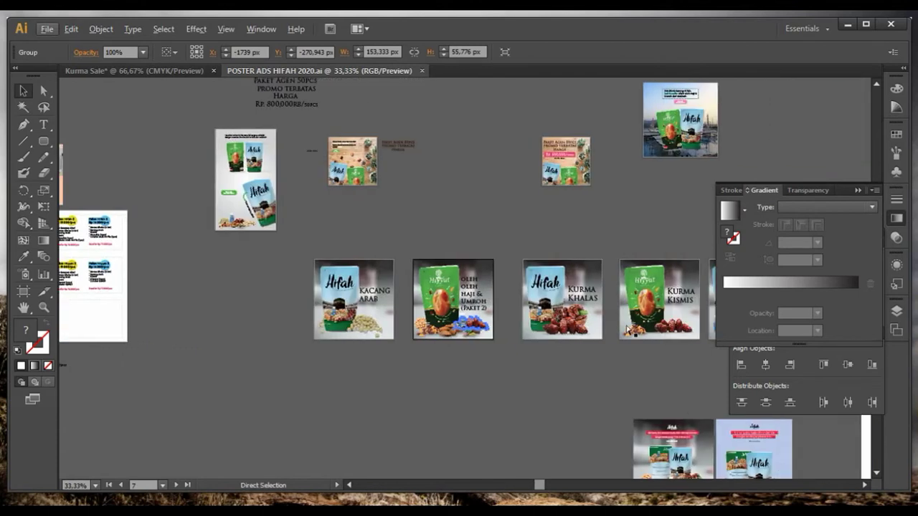
pyautogui.click(588, 332)
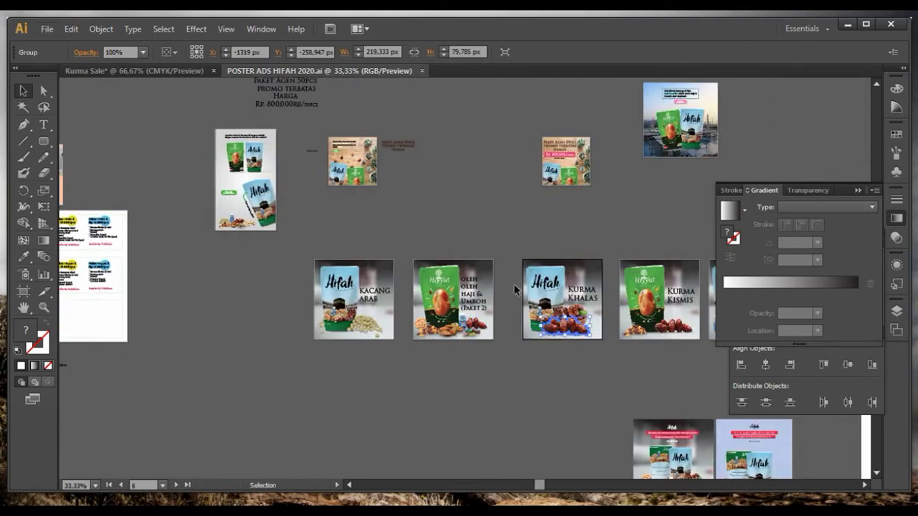
pyautogui.click(154, 70)
# Paste the copied dates group onto the poster, enlarged and placed over the bowl
pyautogui.hotkey('ctrl', 'v')
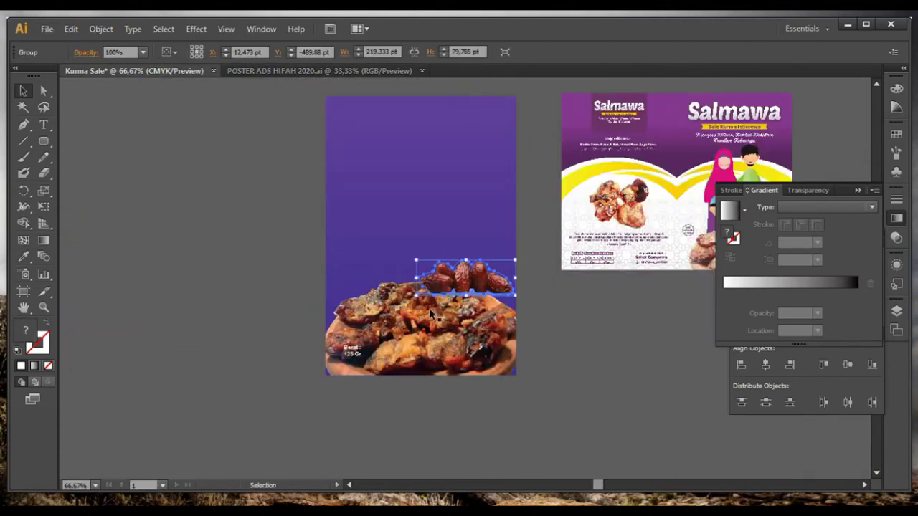
pyautogui.moveTo(468, 276); pyautogui.dragTo(367, 271)
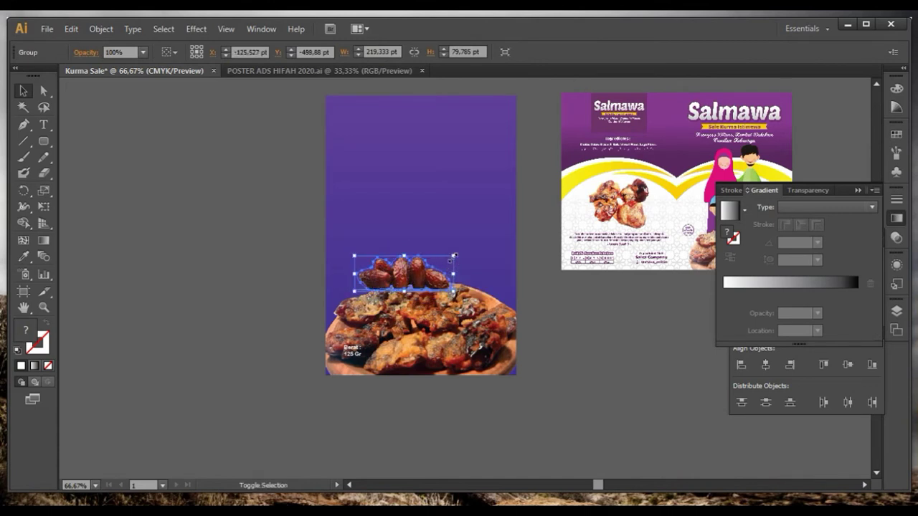
pyautogui.moveTo(507, 235); pyautogui.dragTo(508, 237)
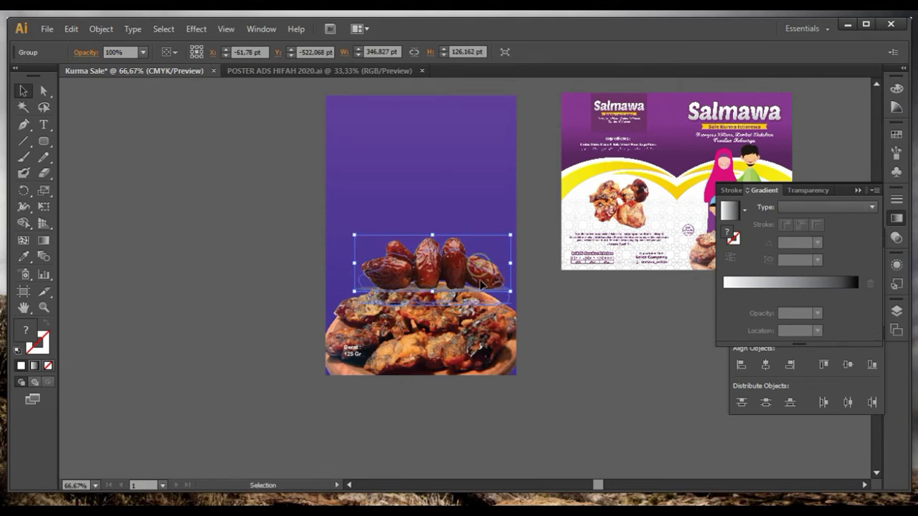
pyautogui.moveTo(484, 280); pyautogui.dragTo(486, 290)
# Send the dates group behind the bowl photo
pyautogui.keyDown('shift'); pyautogui.click(492, 215); pyautogui.keyUp('shift')
pyautogui.rightClick(491, 216)
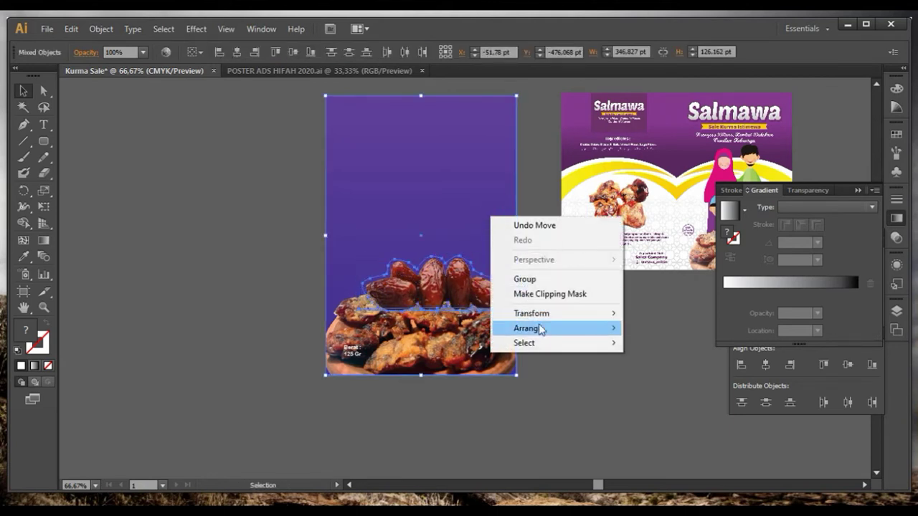
pyautogui.click(692, 373)
pyautogui.click(633, 365)
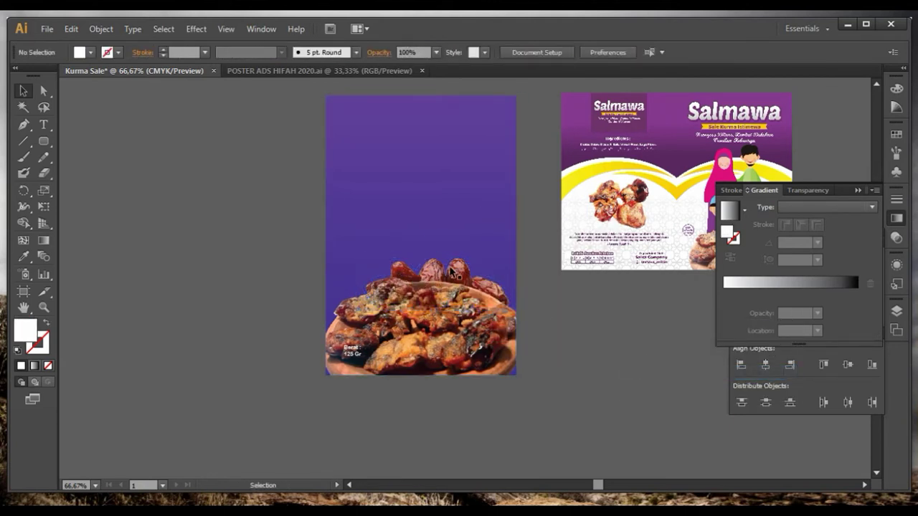
# Lower the top edge of the bowl photo's clipping shape inside its clip group
pyautogui.click(458, 264)
pyautogui.doubleClick(422, 173)
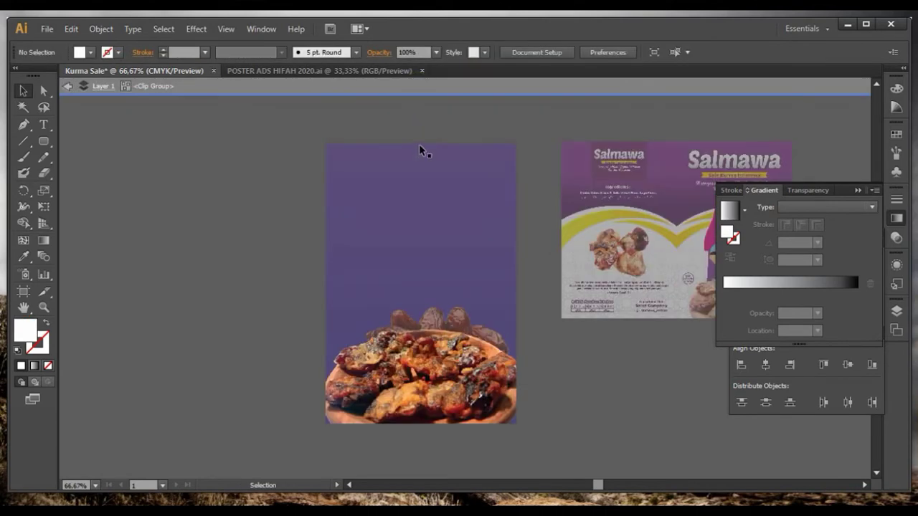
pyautogui.click(421, 145)
pyautogui.moveTo(420, 145); pyautogui.dragTo(420, 321)
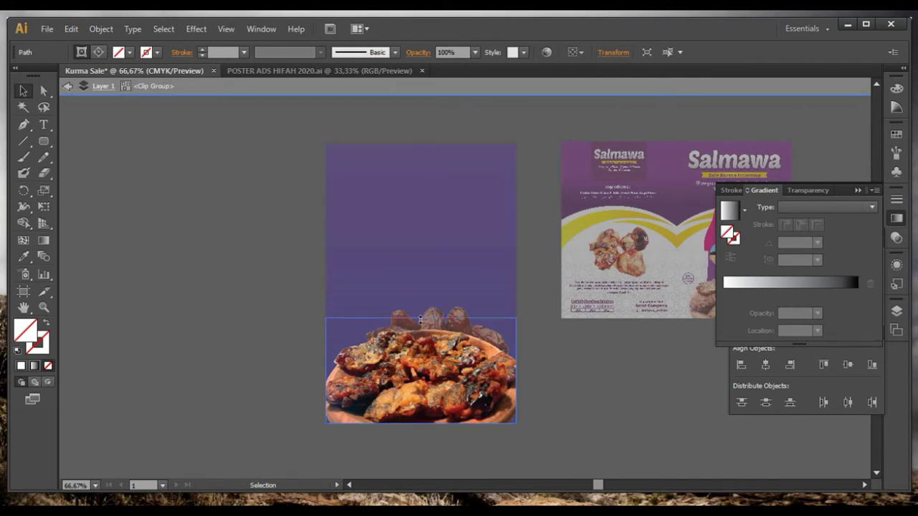
pyautogui.doubleClick(551, 349)
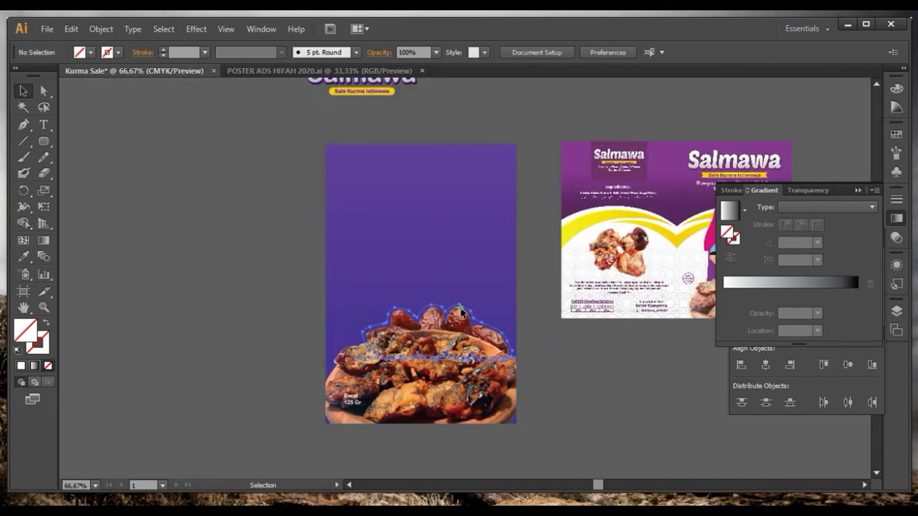
# Tilt, shift left and enlarge the dates group so it peeks above the bowl
pyautogui.click(467, 299)
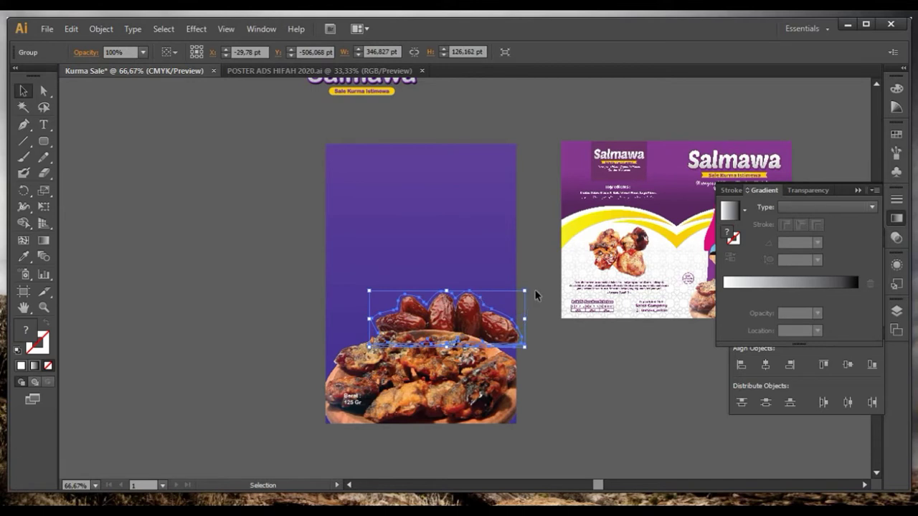
pyautogui.moveTo(529, 290); pyautogui.dragTo(522, 315)
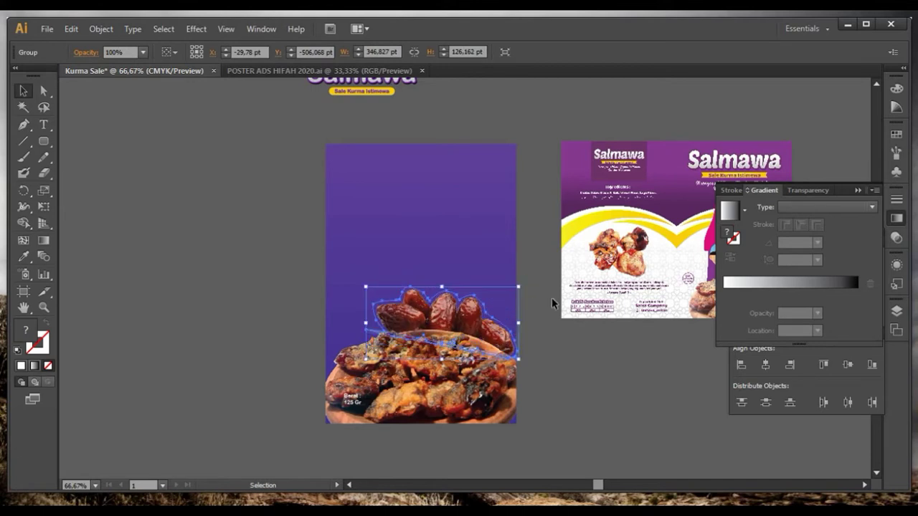
pyautogui.click(552, 298)
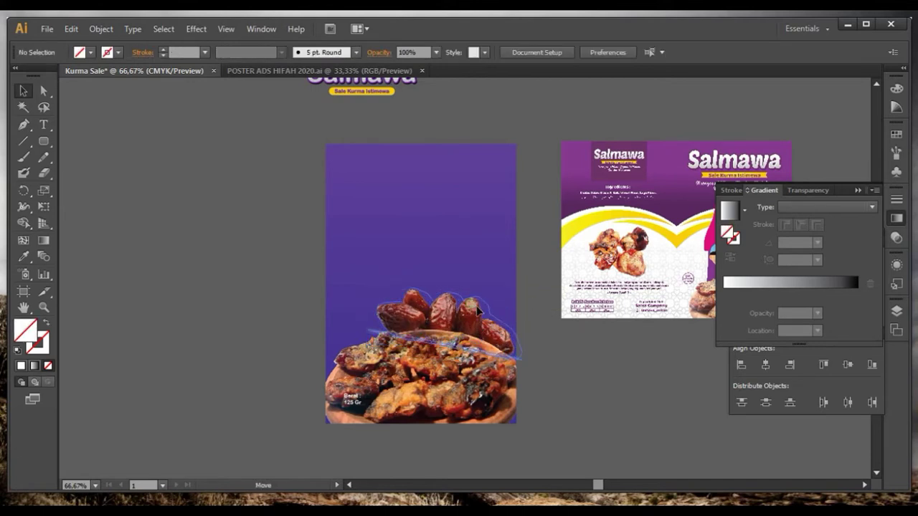
pyautogui.scroll(1, 478, 313)
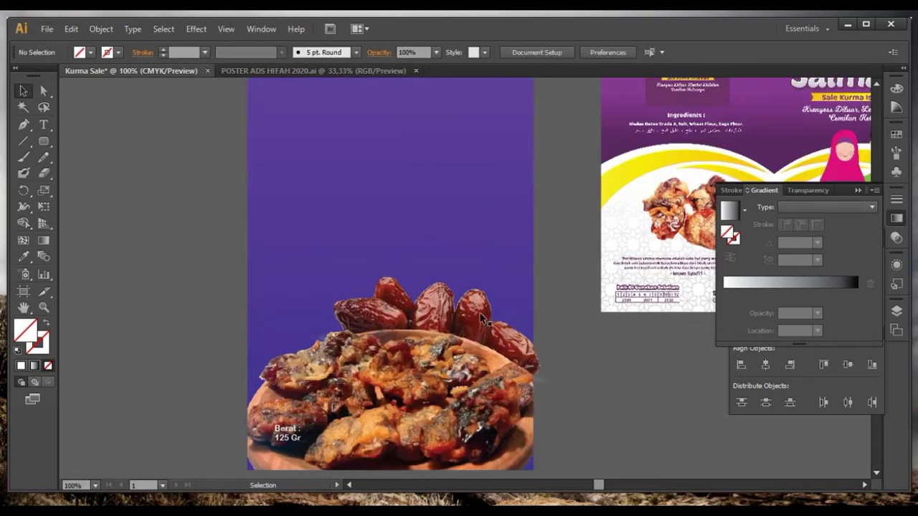
pyautogui.scroll(-1, 479, 314)
pyautogui.moveTo(479, 315)
pyautogui.mouseDown()
pyautogui.moveTo(419, 326)
pyautogui.moveTo(428, 343)
pyautogui.mouseUp()
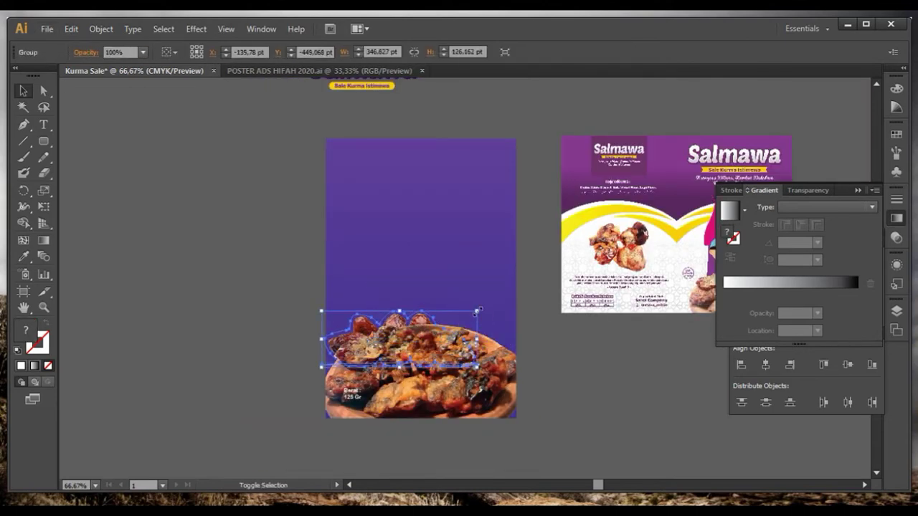
pyautogui.moveTo(513, 283); pyautogui.dragTo(527, 293)
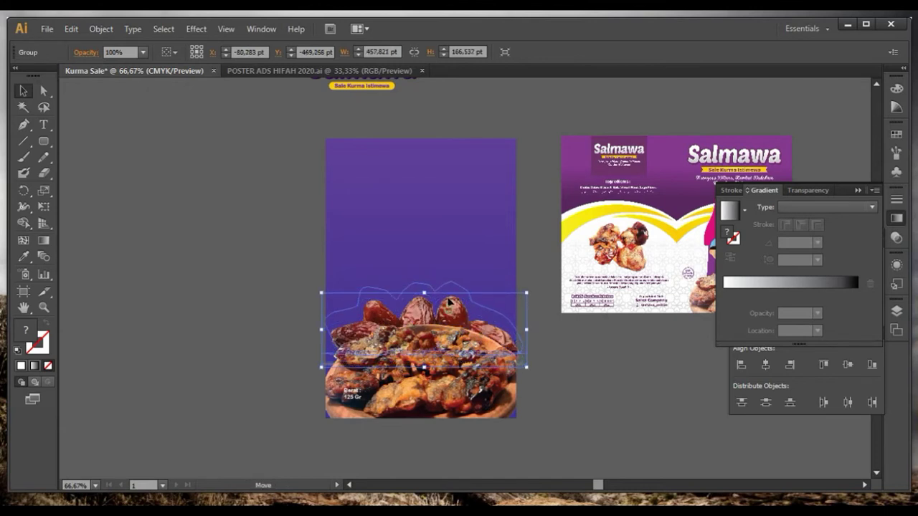
pyautogui.moveTo(444, 301); pyautogui.dragTo(445, 300)
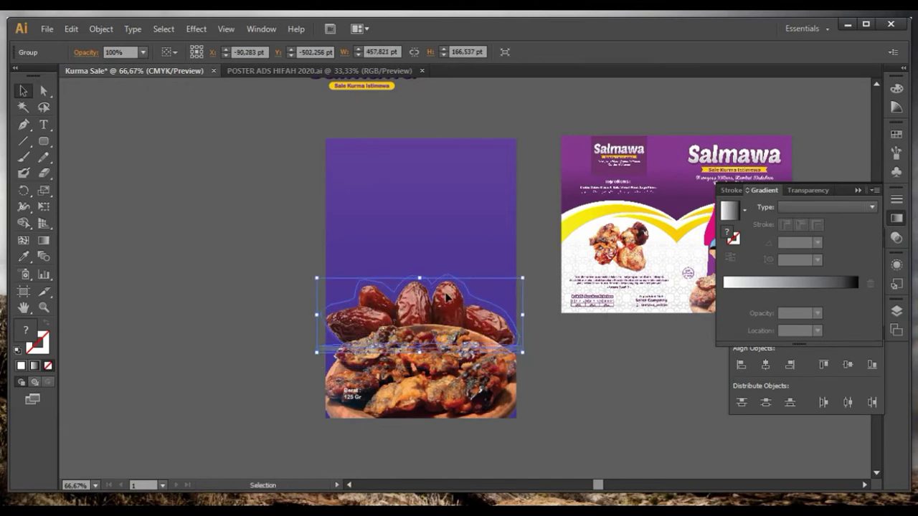
# Inspect the dates group's parts in isolation mode, then exit it
pyautogui.doubleClick(337, 347)
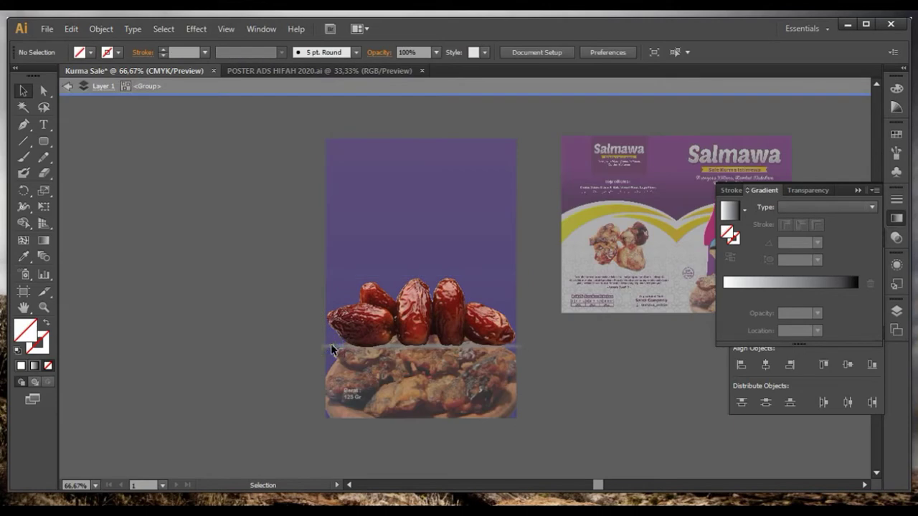
pyautogui.click(331, 349)
pyautogui.click(332, 351)
pyautogui.doubleClick(225, 349)
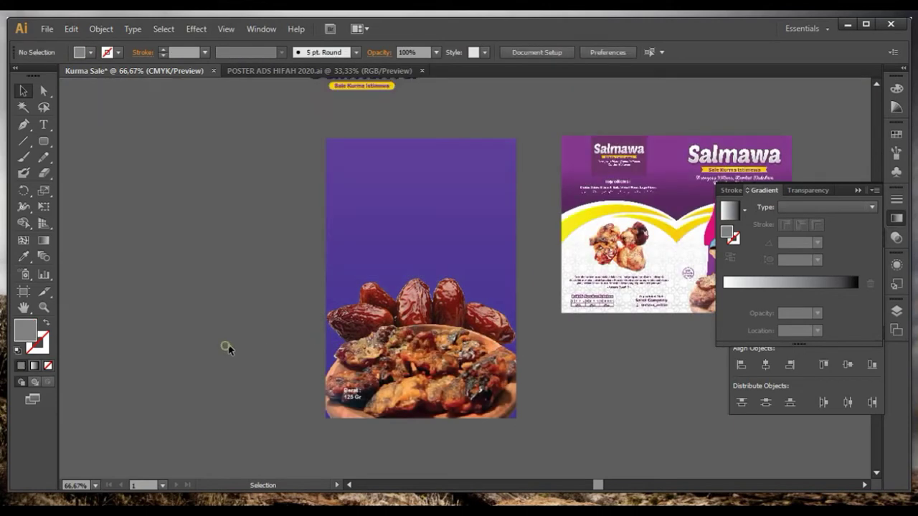
# Zoom in and scale the dates photo group down slightly by a corner handle
pyautogui.hotkey('ctrl', '-')
pyautogui.hotkey('ctrl', '1')
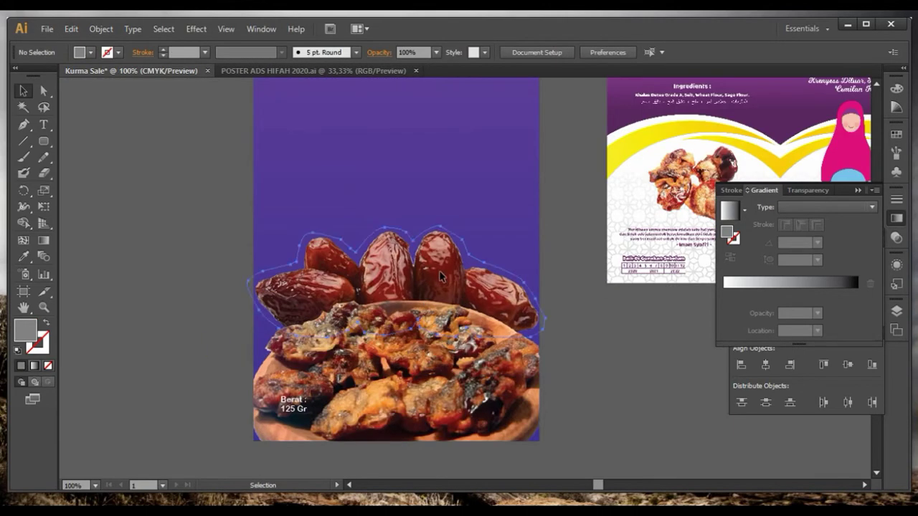
pyautogui.click(439, 279)
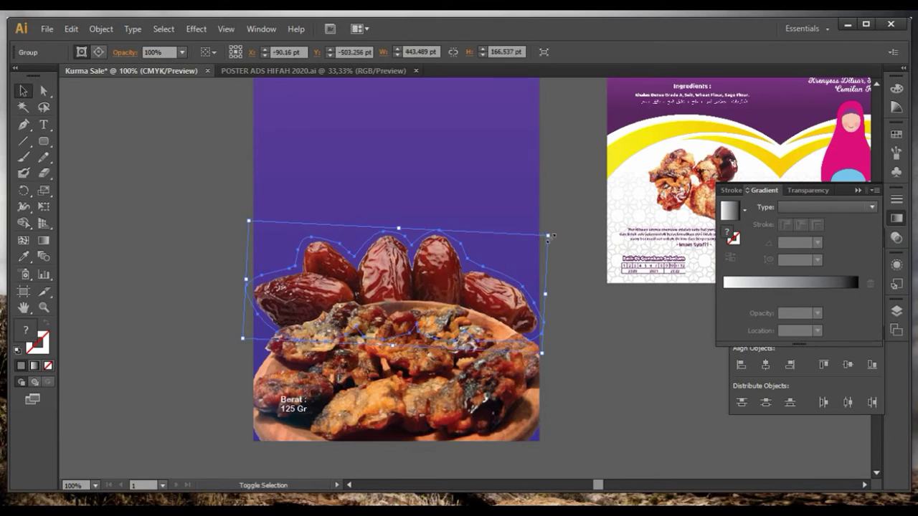
pyautogui.moveTo(550, 239); pyautogui.dragTo(541, 240)
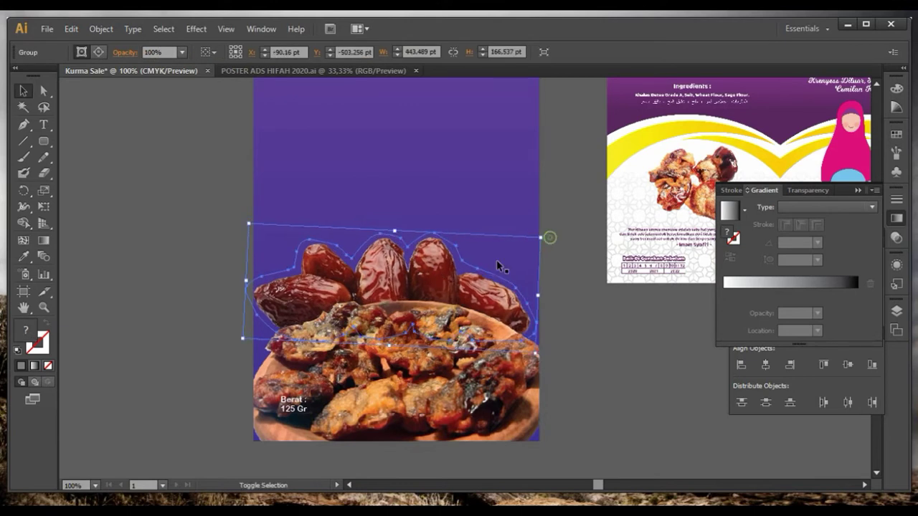
pyautogui.click(559, 284)
pyautogui.keyDown('alt'); pyautogui.scroll(-2, 560, 282); pyautogui.keyUp('alt')
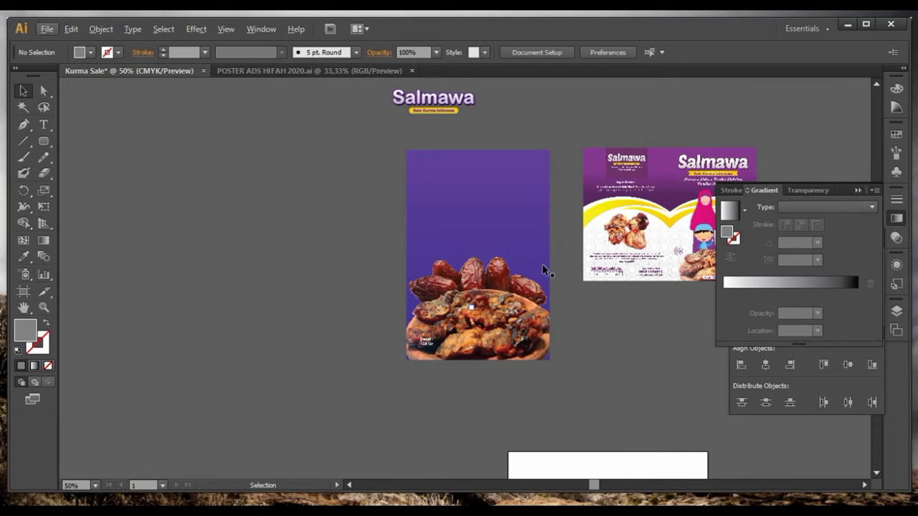
pyautogui.hscroll(2, 502, 251)
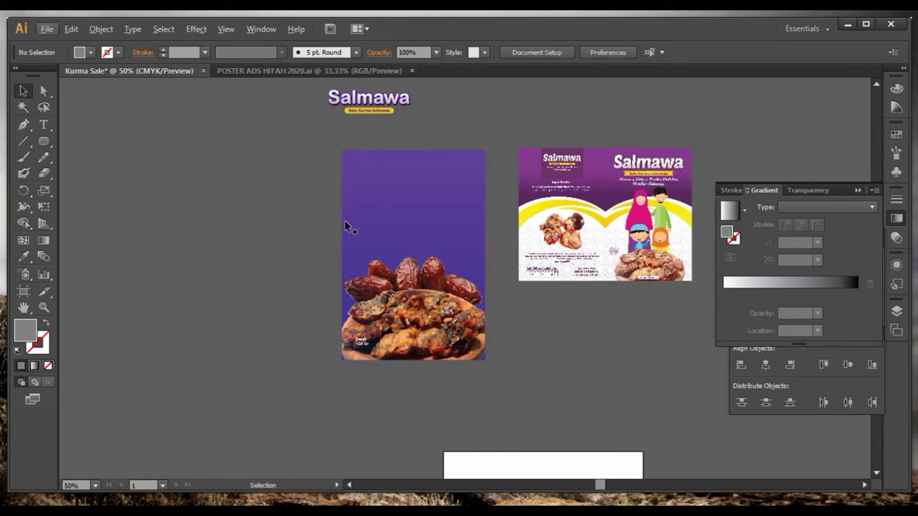
pyautogui.keyDown('alt'); pyautogui.scroll(-1, 322, 225); pyautogui.keyUp('alt')
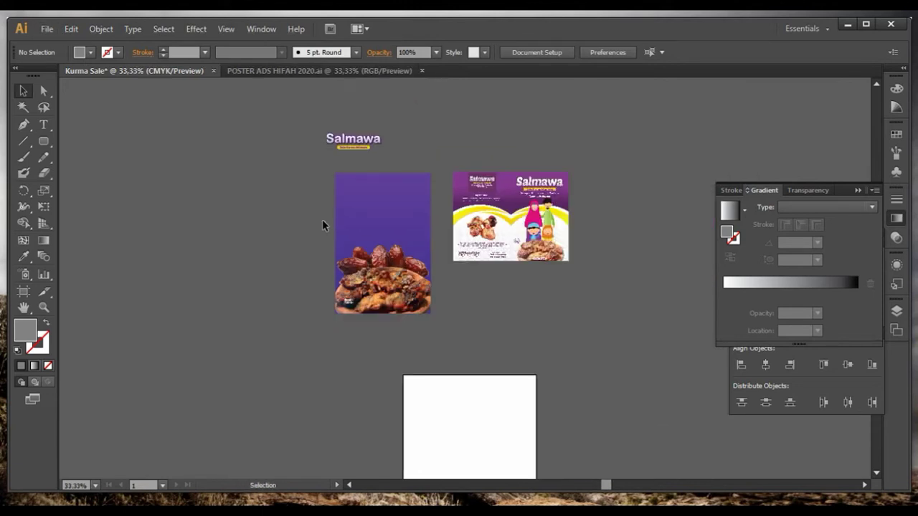
pyautogui.keyDown('alt'); pyautogui.scroll(1, 322, 225); pyautogui.keyUp('alt')
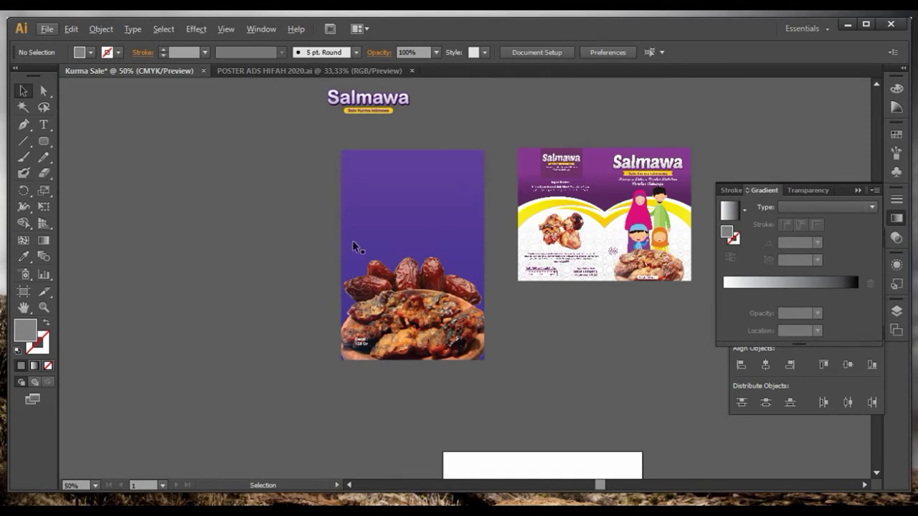
# Duplicate the purple background to the left and centre a new ellipse on it
pyautogui.moveTo(352, 246); pyautogui.dragTo(159, 247)
pyautogui.click(44, 147)
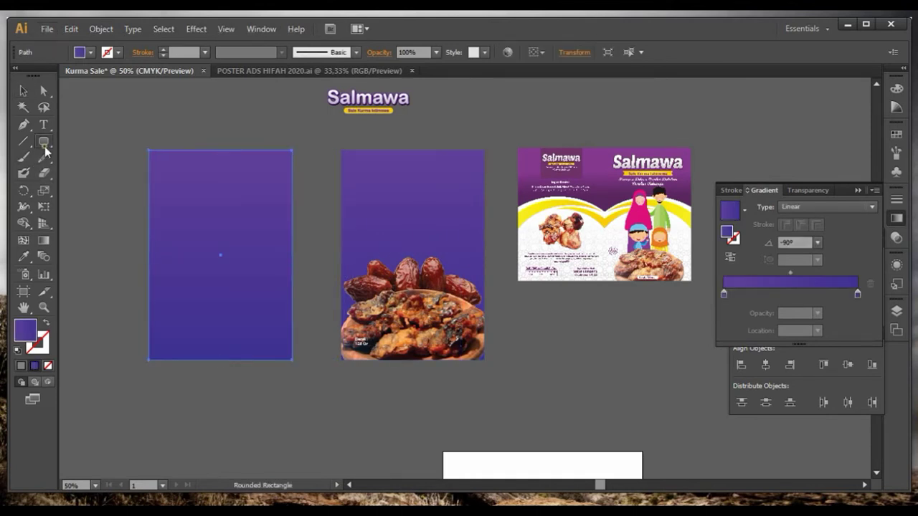
pyautogui.moveTo(46, 150); pyautogui.dragTo(101, 174)
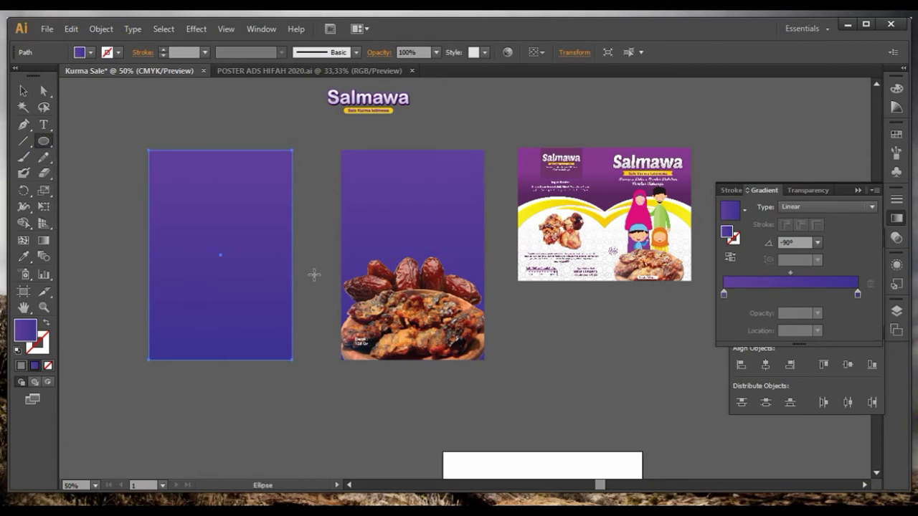
pyautogui.moveTo(314, 275); pyautogui.dragTo(510, 427)
pyautogui.click(23, 90)
pyautogui.moveTo(350, 312); pyautogui.dragTo(158, 311)
pyautogui.moveTo(107, 172); pyautogui.dragTo(306, 144)
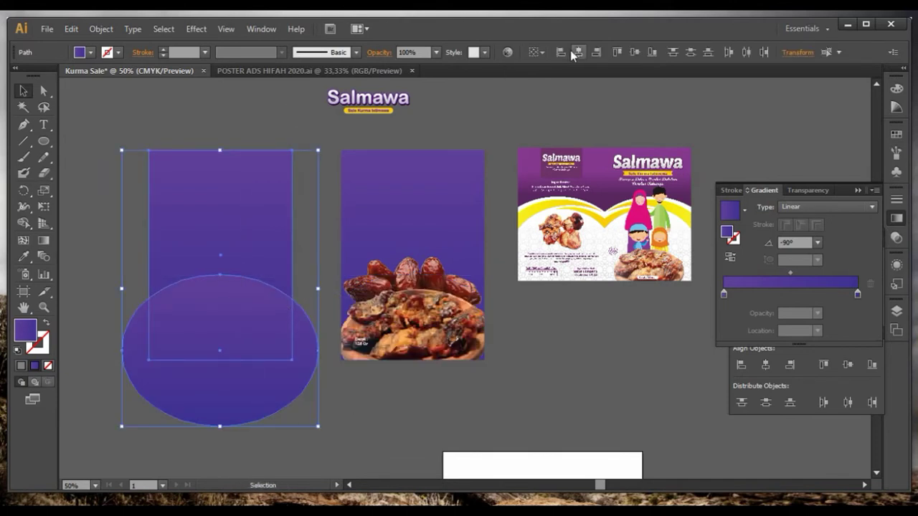
pyautogui.click(577, 52)
pyautogui.click(290, 126)
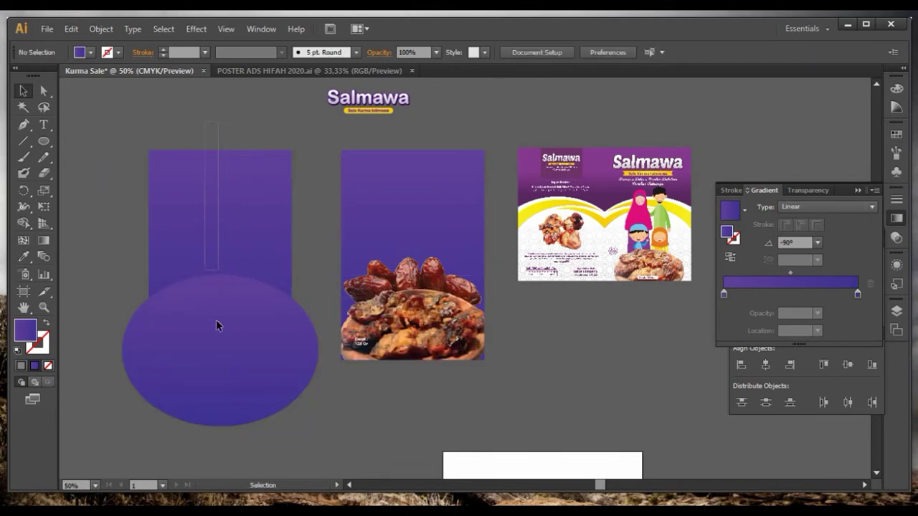
# Fill the copied rectangle and the ellipse with teal
pyautogui.click(90, 52)
pyautogui.moveTo(131, 273); pyautogui.dragTo(172, 301)
pyautogui.click(90, 53)
pyautogui.click(75, 89)
pyautogui.click(97, 239)
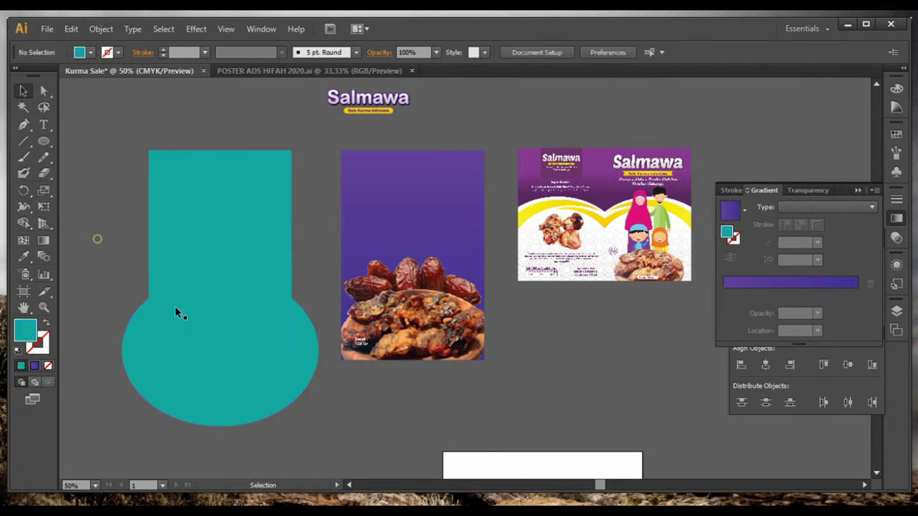
# Divide the teal shapes with Pathfinder, ungroup them, and delete the bottom ellipse piece
pyautogui.moveTo(111, 261); pyautogui.dragTo(277, 348)
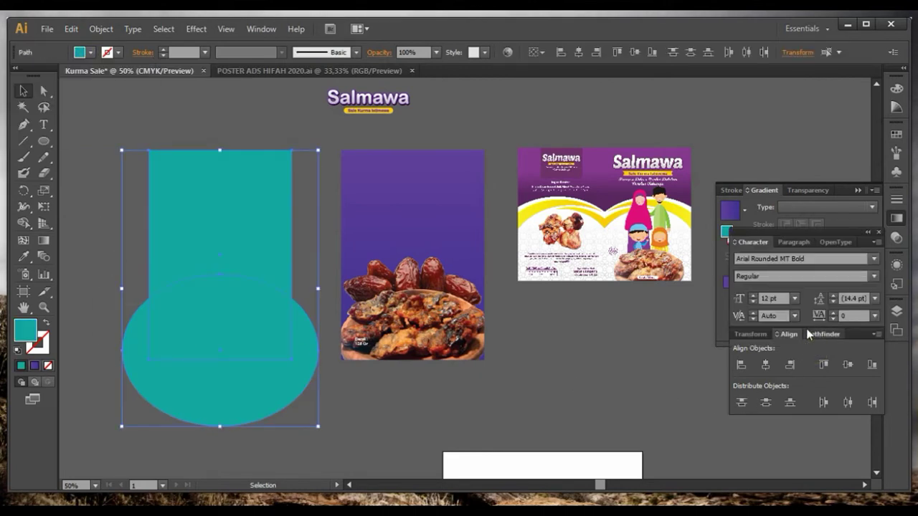
pyautogui.click(818, 334)
pyautogui.click(739, 396)
pyautogui.rightClick(220, 255)
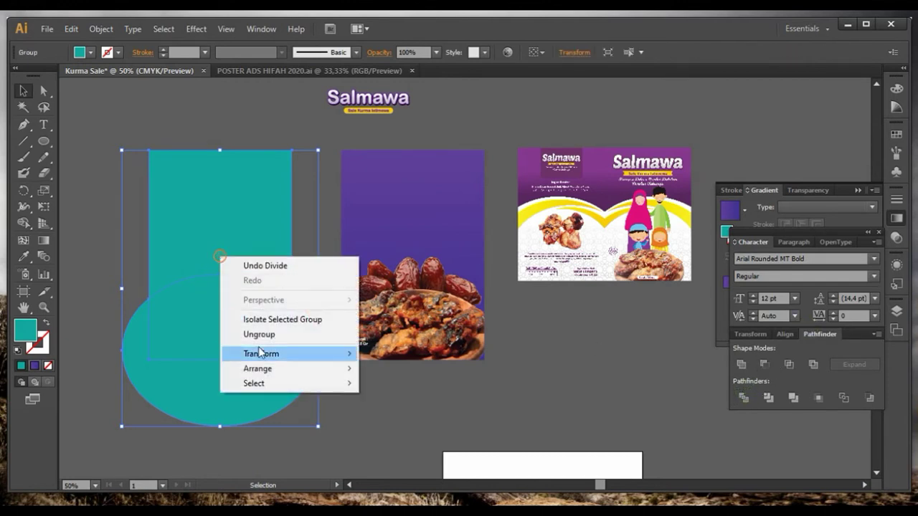
pyautogui.click(256, 352)
pyautogui.click(294, 383)
pyautogui.press('Delete')
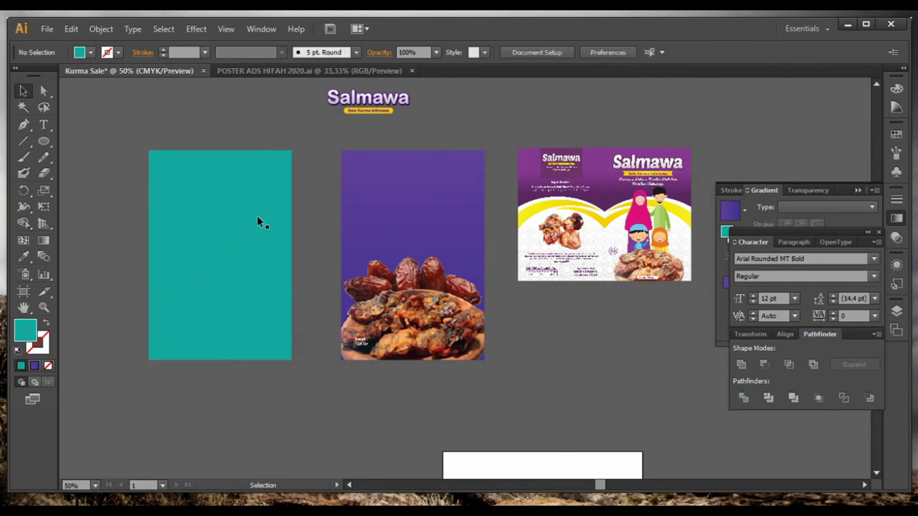
pyautogui.click(257, 215)
# Delete the leftover top piece and colour the arch with the packaging's yellow
pyautogui.press('Delete')
pyautogui.click(239, 292)
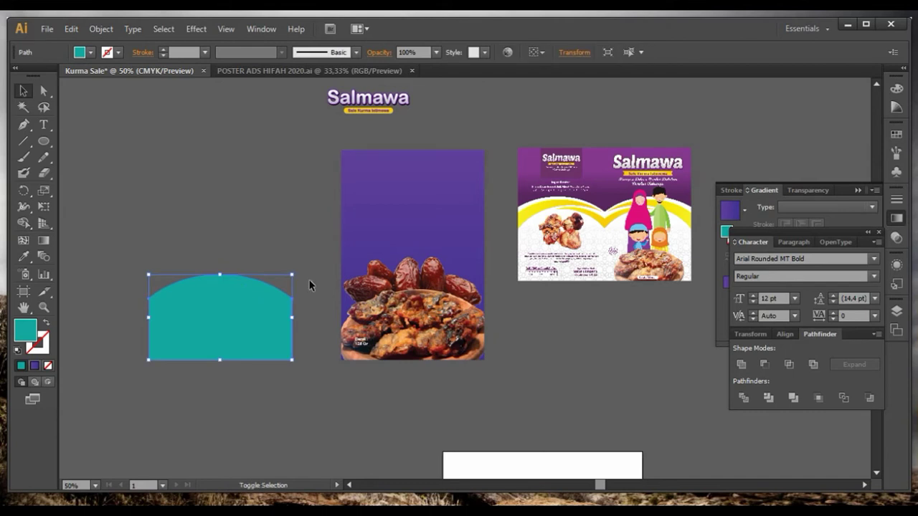
pyautogui.click(24, 253)
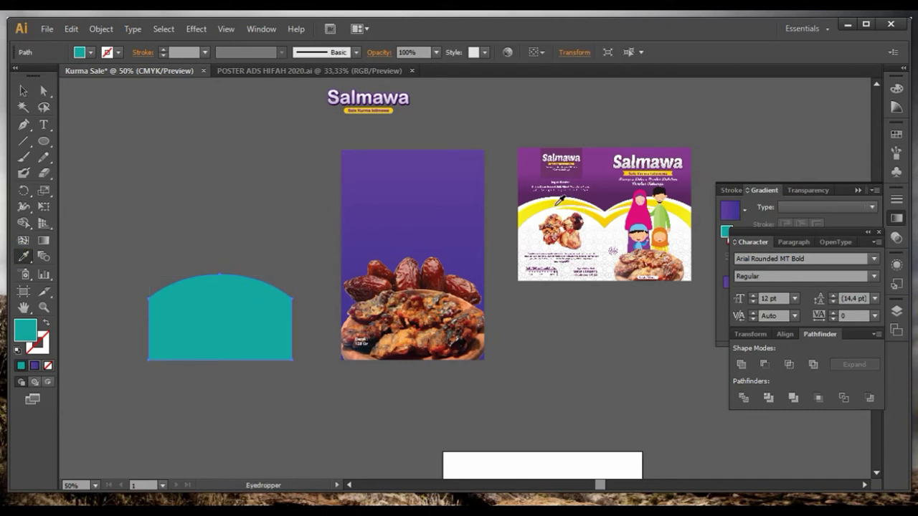
pyautogui.click(559, 201)
# Align the arch to the poster's bottom centre and send it behind the dates
pyautogui.click(24, 91)
pyautogui.keyDown('shift'); pyautogui.click(414, 249); pyautogui.keyUp('shift')
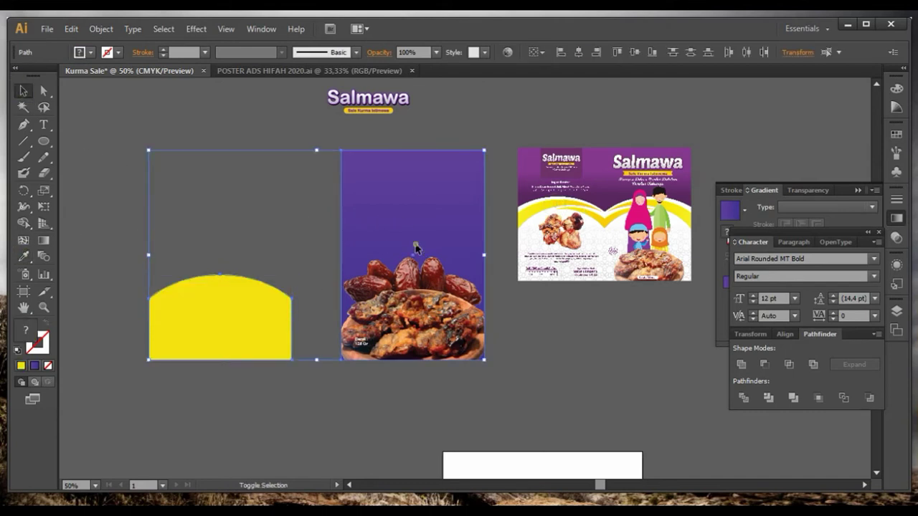
pyautogui.click(784, 334)
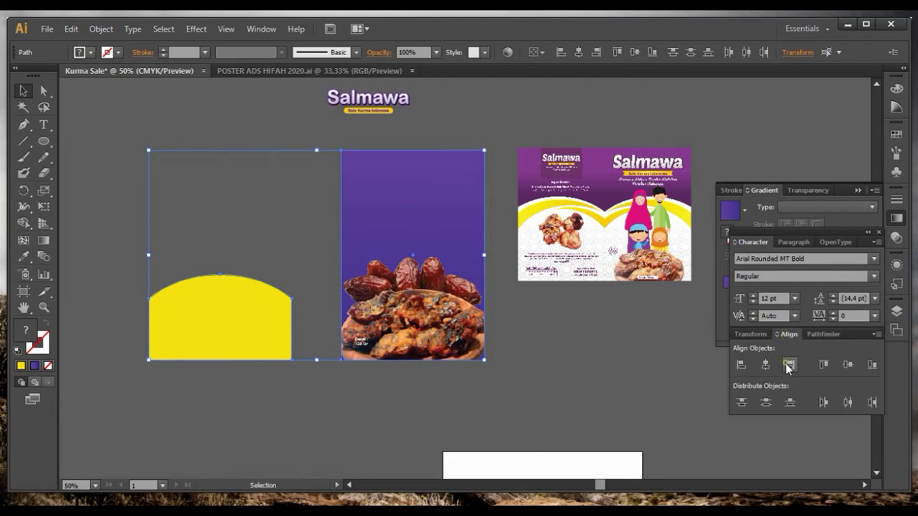
pyautogui.click(788, 364)
pyautogui.keyDown('shift'); pyautogui.click(462, 264); pyautogui.keyUp('shift')
pyautogui.rightClick(465, 203)
pyautogui.moveTo(502, 380)
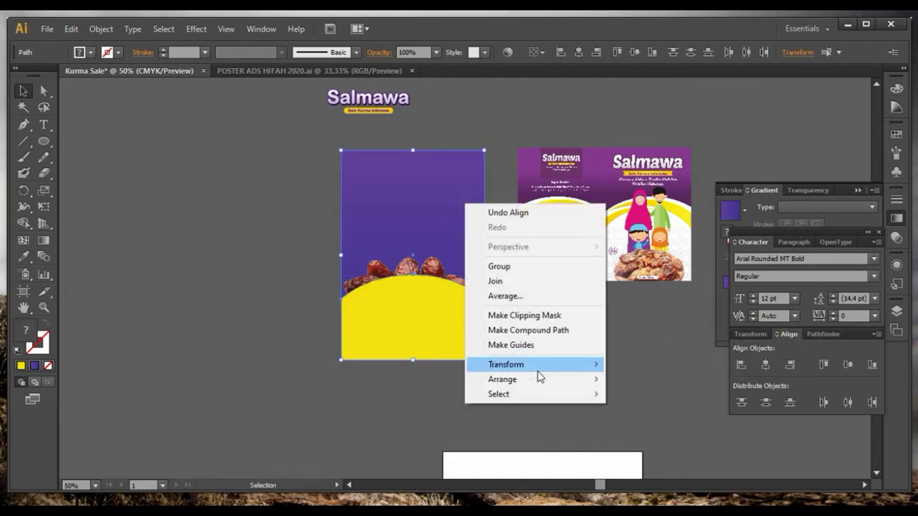
pyautogui.click(649, 423)
pyautogui.click(634, 413)
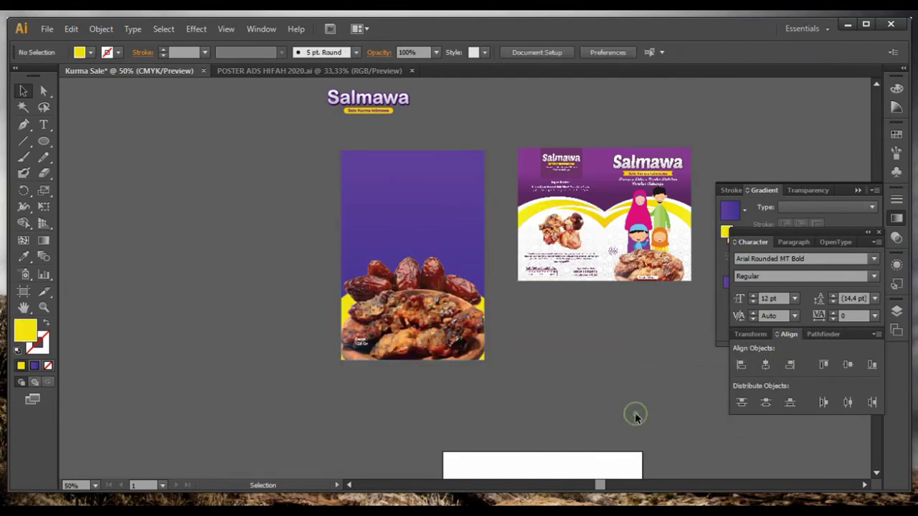
# Try moving the dates photo group upward, then undo the move
pyautogui.scroll(2, 351, 290)
pyautogui.scroll(1, 358, 302)
pyautogui.scroll(-2, 359, 303)
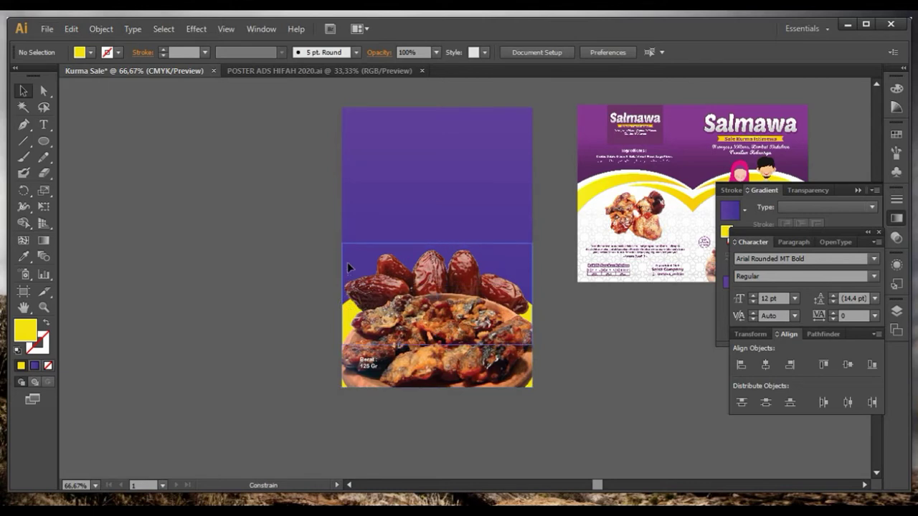
pyautogui.moveTo(348, 268); pyautogui.dragTo(349, 224)
pyautogui.hotkey('ctrl', 'z')
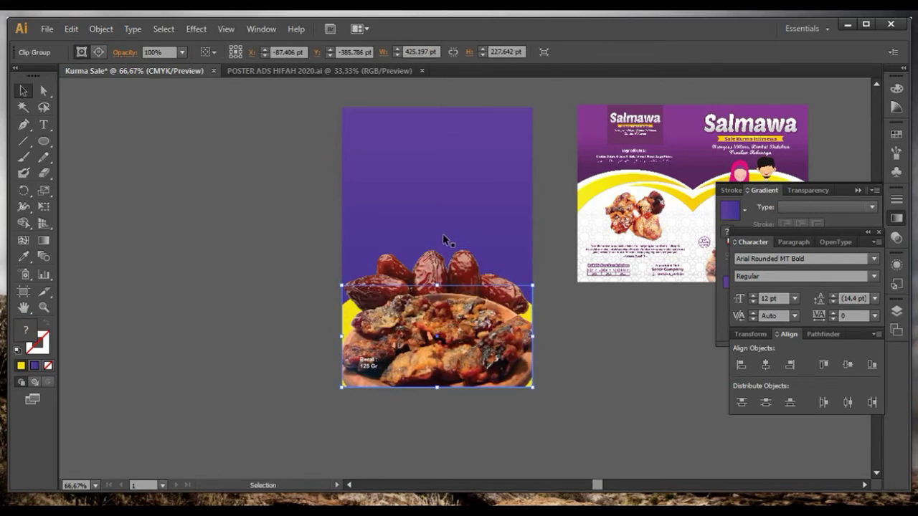
pyautogui.click(572, 305)
pyautogui.scroll(-3, 487, 259)
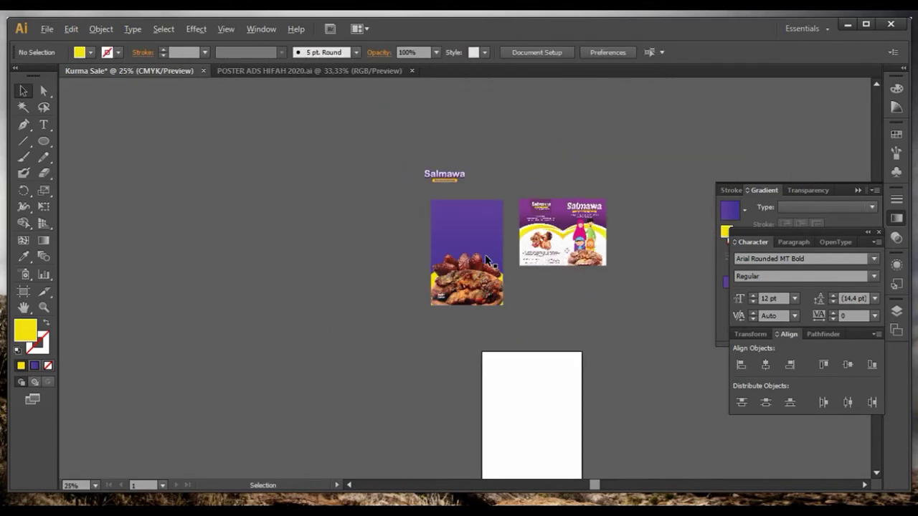
pyautogui.scroll(2, 486, 258)
pyautogui.scroll(1, 487, 257)
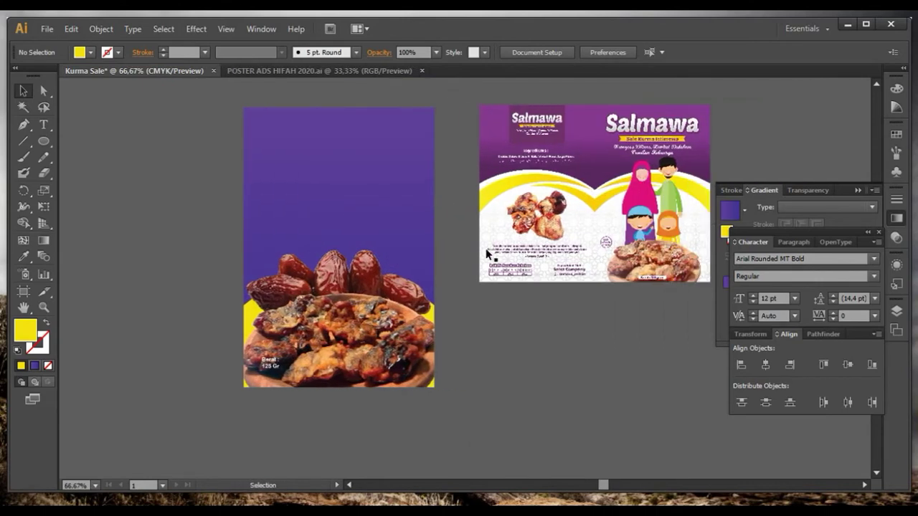
pyautogui.scroll(-1, 487, 254)
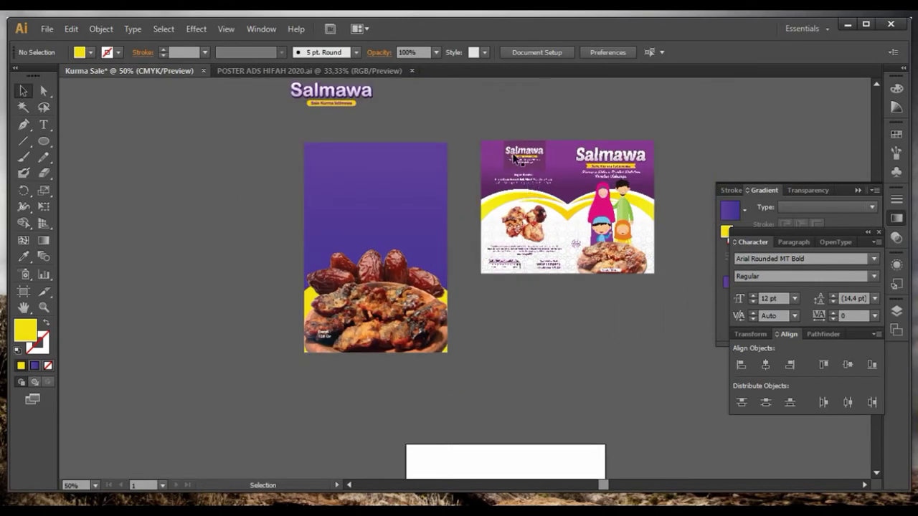
pyautogui.scroll(3, 611, 166)
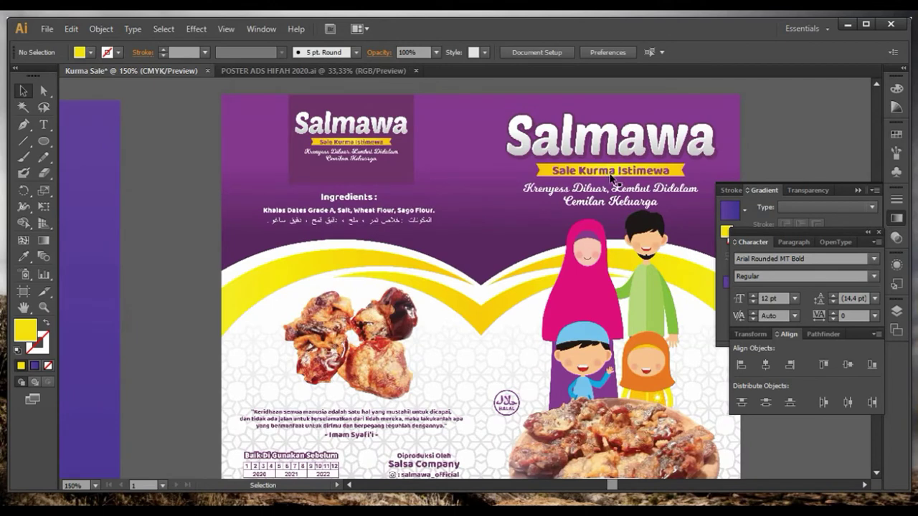
pyautogui.scroll(-3, 611, 166)
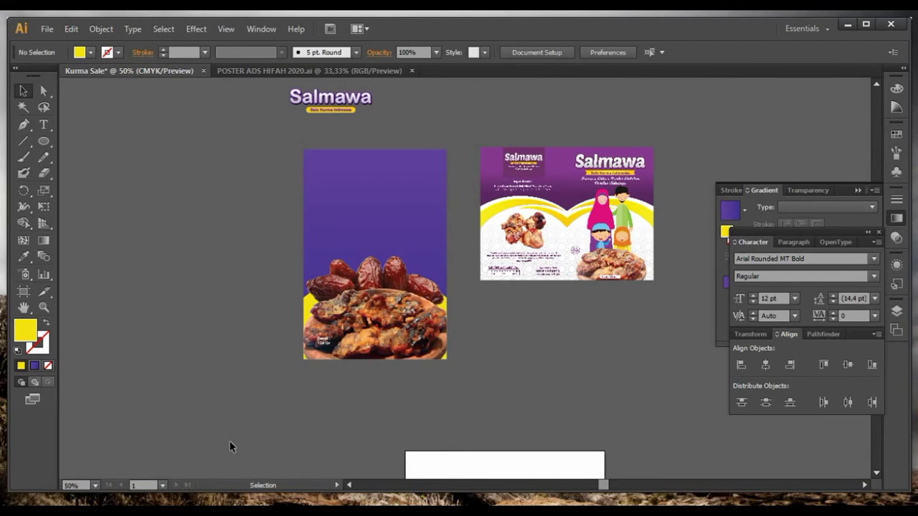
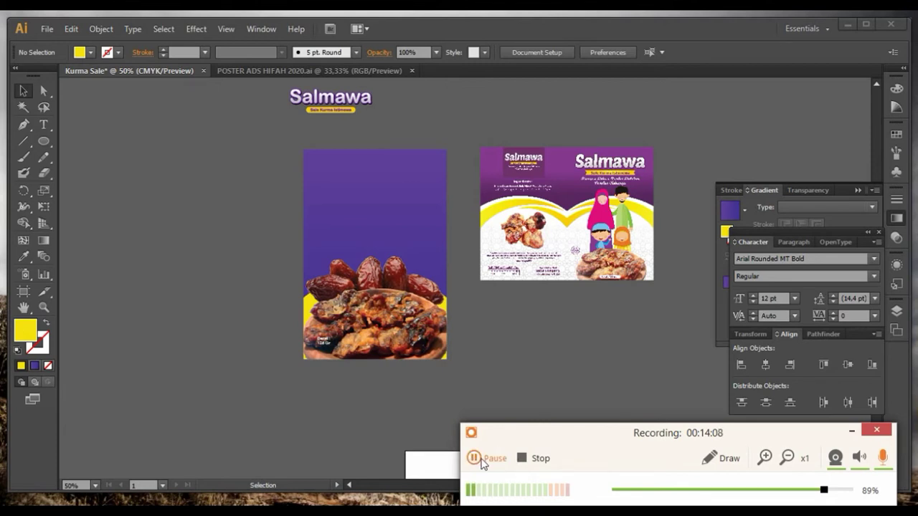
# Zoom out to view all artboards and select the dates photo group
pyautogui.click(475, 458)
pyautogui.hotkey('ctrl', '1')
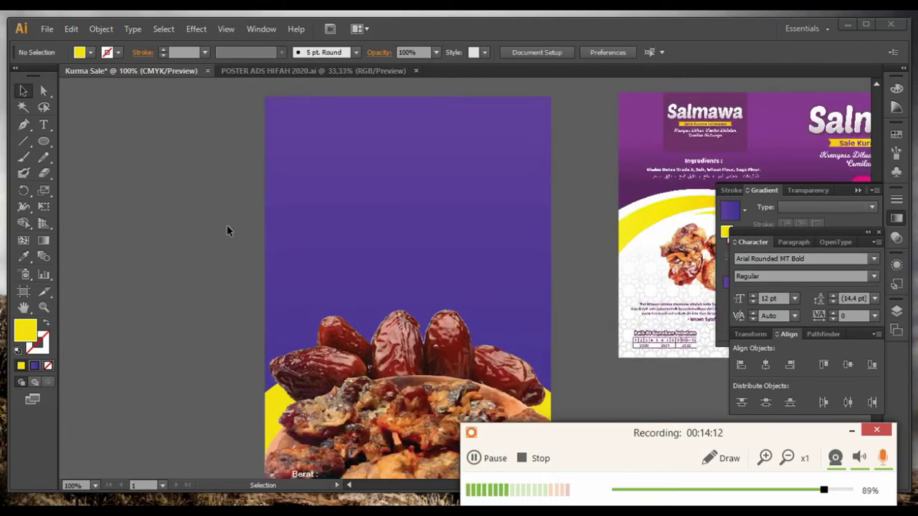
pyautogui.hotkey('ctrl', '-')
pyautogui.hotkey('ctrl', '-')
pyautogui.hotkey('ctrl', '-')
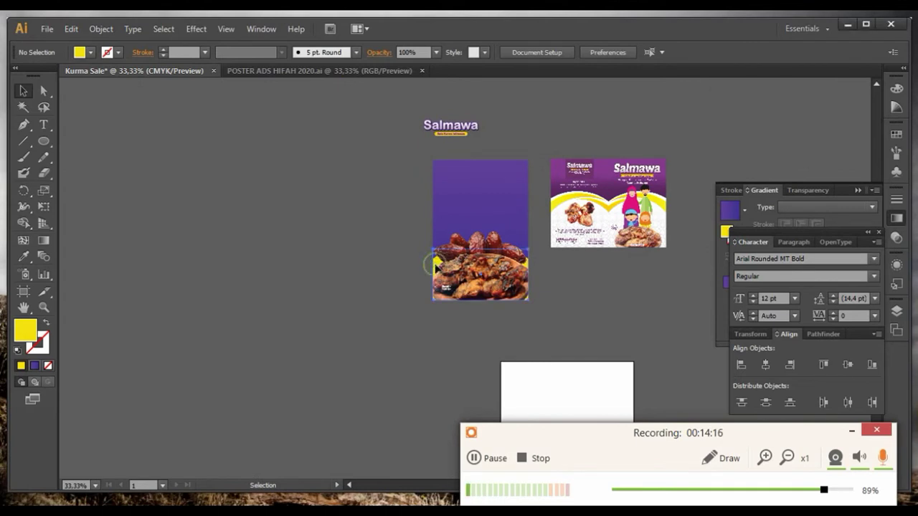
pyautogui.click(436, 266)
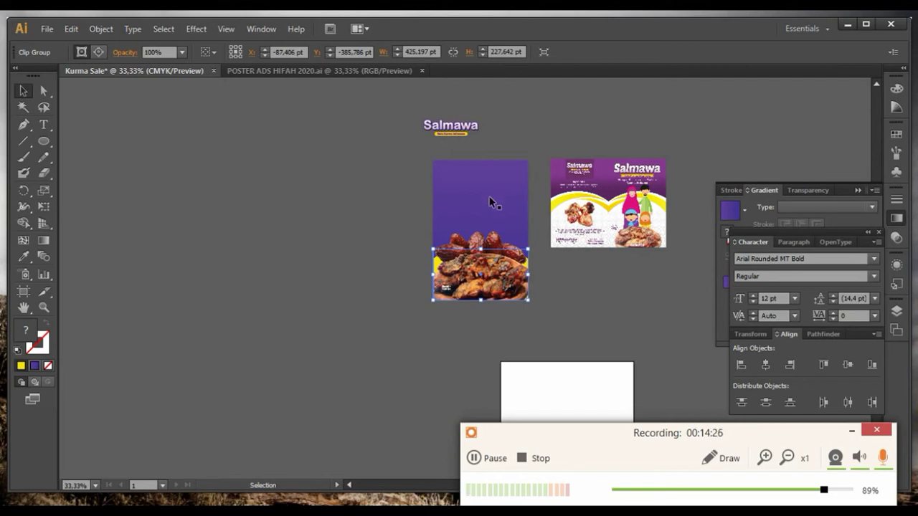
pyautogui.scroll(2, 473, 215)
pyautogui.scroll(-1, 471, 244)
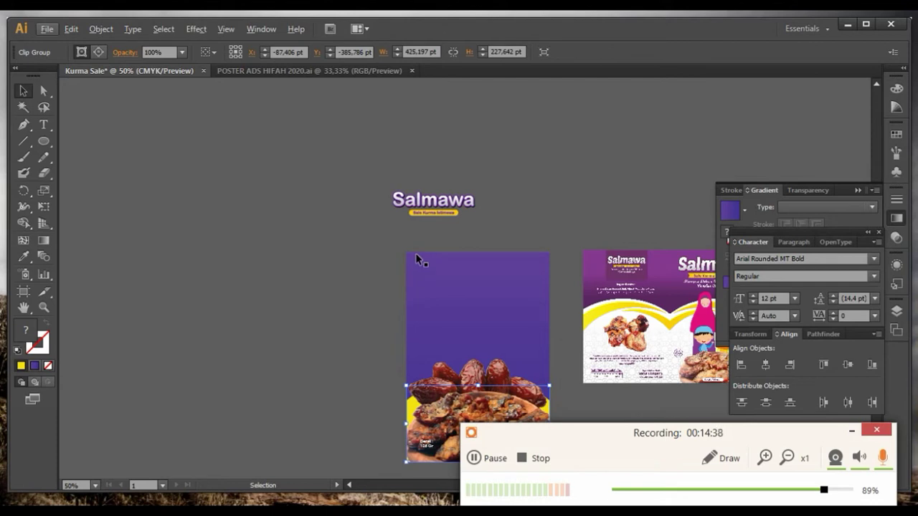
pyautogui.scroll(-2, 483, 237)
pyautogui.hscroll(2, 477, 208)
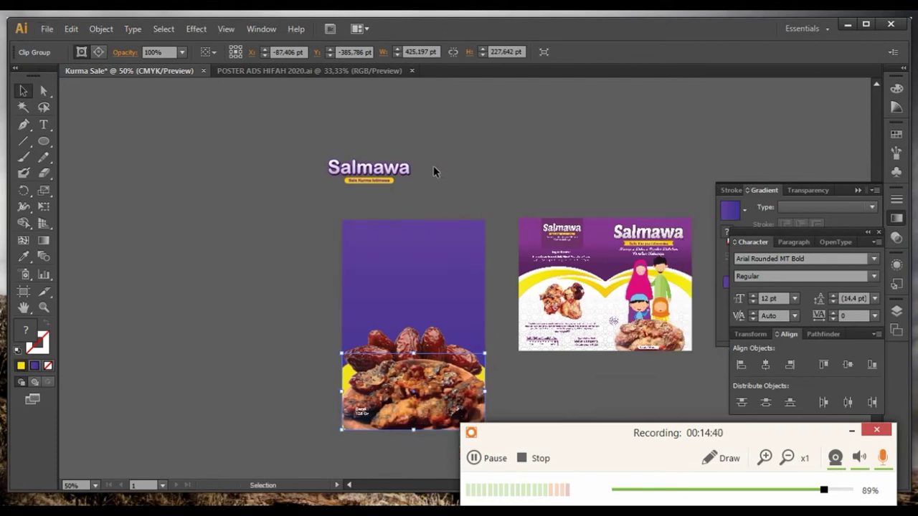
pyautogui.keyDown('alt'); pyautogui.scroll(1, 423, 173); pyautogui.keyUp('alt')
pyautogui.scroll(-2, 373, 189)
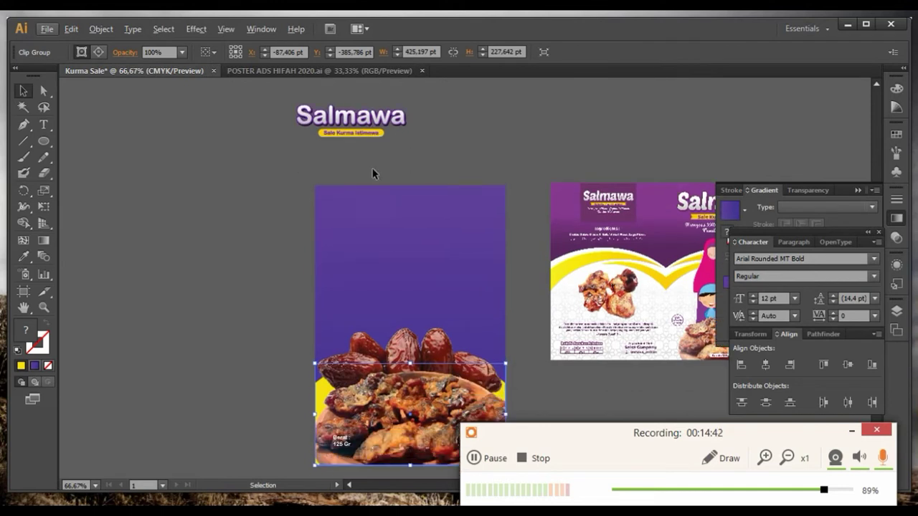
# Drag the Salmawa logo and Sale Kurma Istimewa tagline onto the top of the purple poster
pyautogui.moveTo(372, 133); pyautogui.dragTo(423, 242)
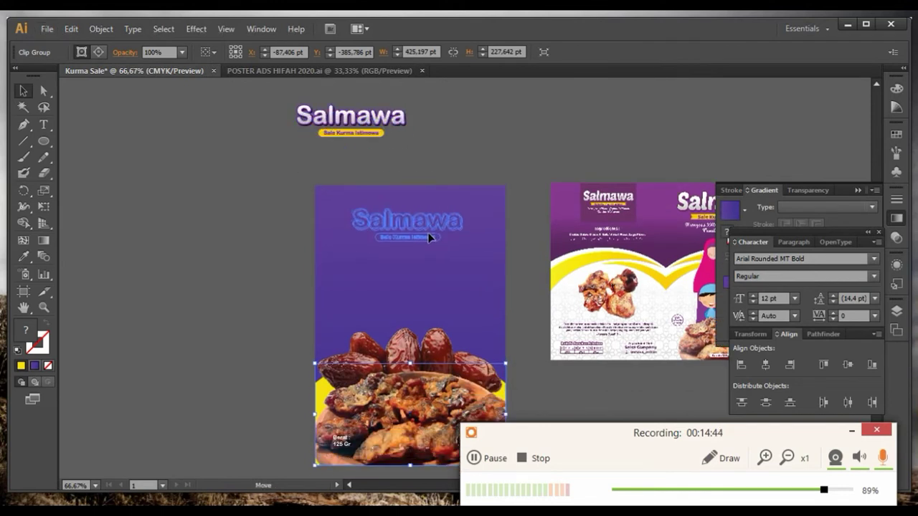
pyautogui.moveTo(423, 242); pyautogui.dragTo(494, 212)
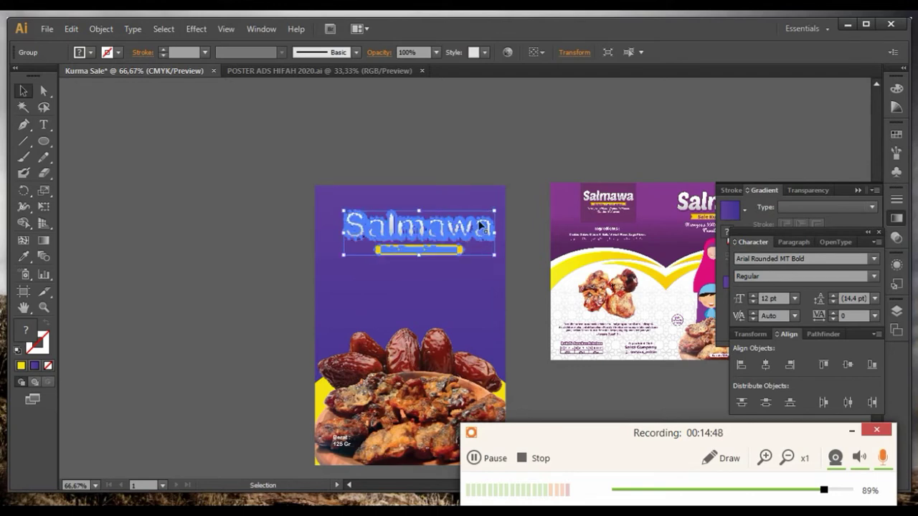
pyautogui.click(462, 167)
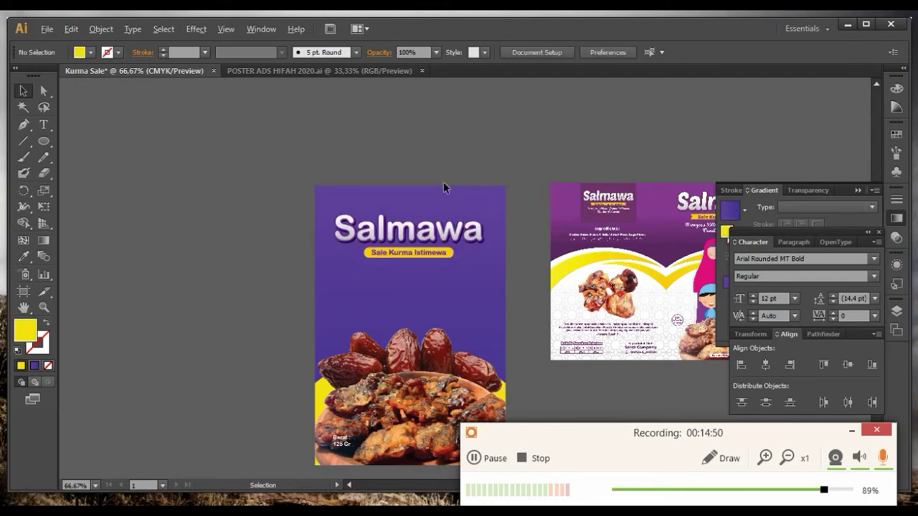
pyautogui.hotkey('ctrl', '-')
pyautogui.scroll(2, 383, 195)
pyautogui.scroll(-1, 354, 192)
pyautogui.scroll(-2, 355, 192)
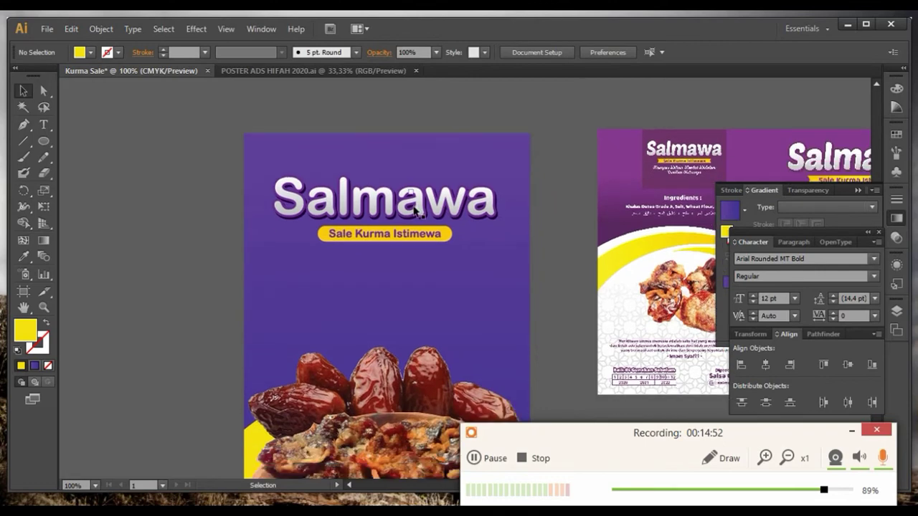
pyautogui.click(429, 180)
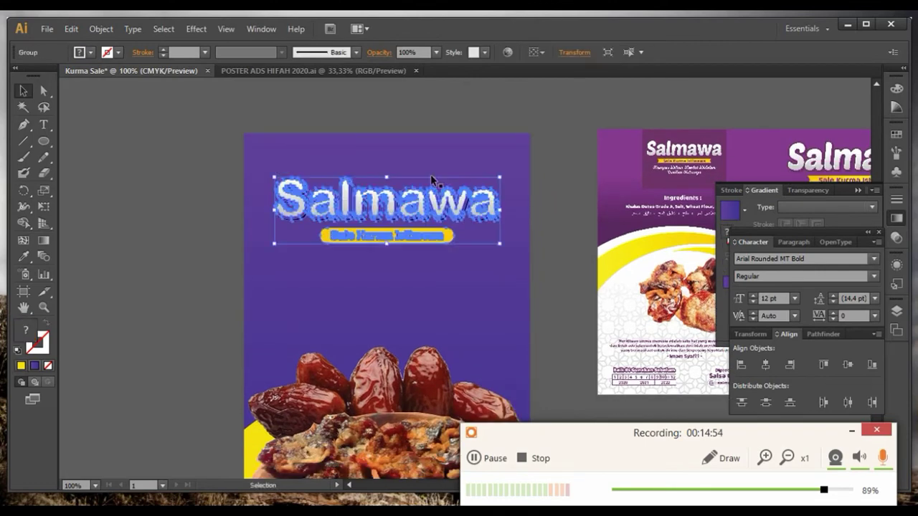
pyautogui.click(445, 123)
pyautogui.scroll(-1, 439, 137)
pyautogui.scroll(-1, 432, 149)
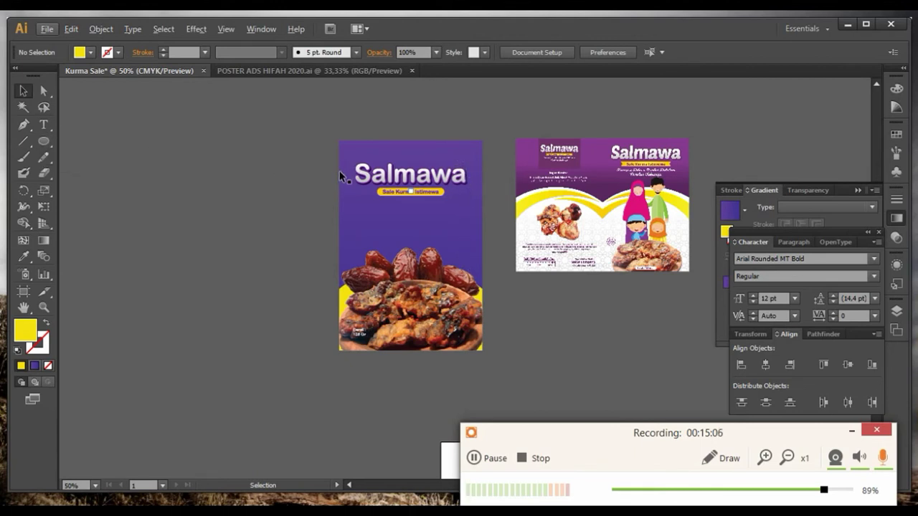
# Copy the purple rectangle to the left and narrow it into a thin white strip
pyautogui.moveTo(339, 175); pyautogui.dragTo(104, 176)
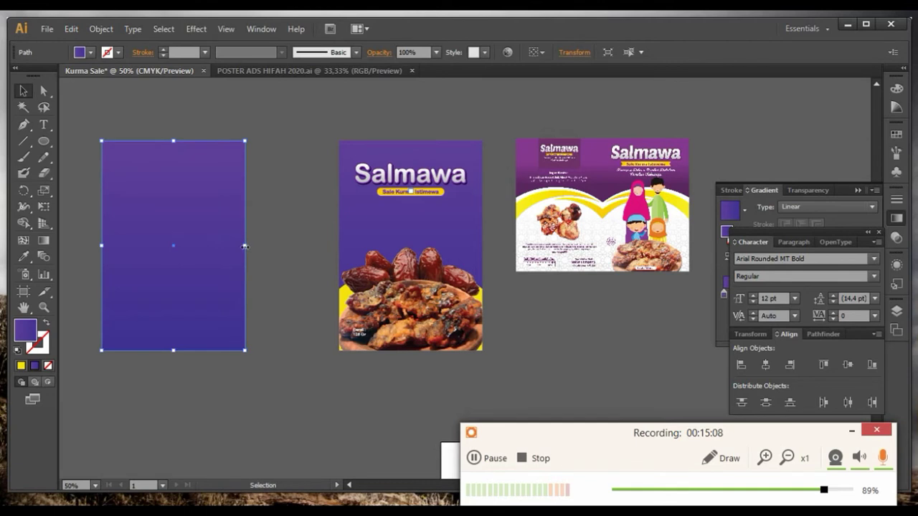
pyautogui.moveTo(244, 246); pyautogui.dragTo(111, 245)
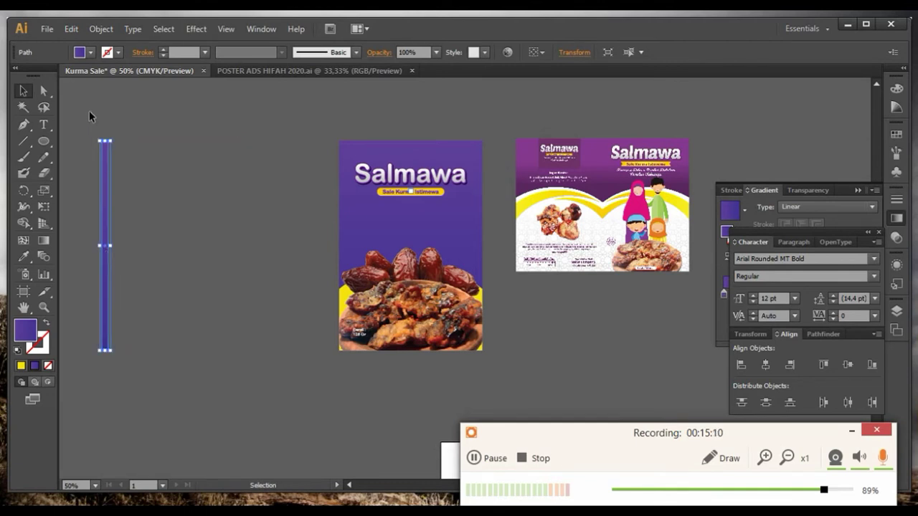
pyautogui.click(90, 53)
pyautogui.click(55, 75)
pyautogui.click(27, 75)
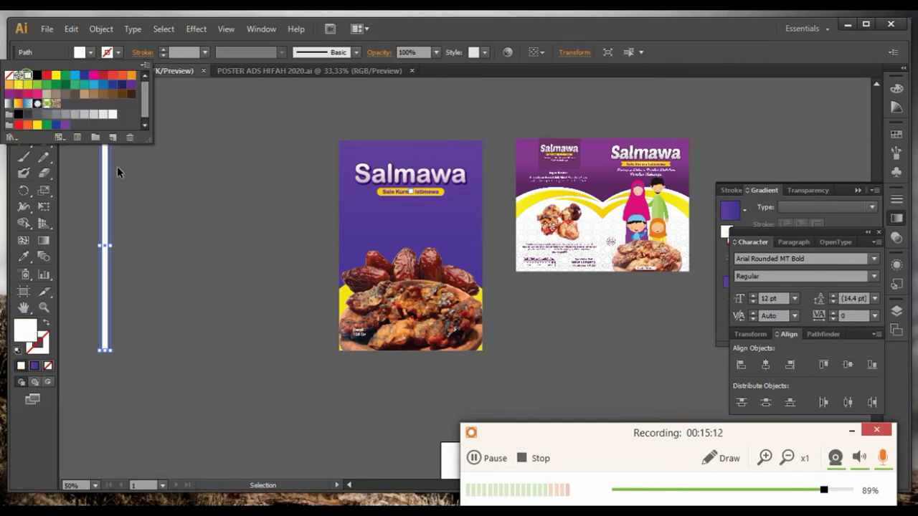
# Place the white strip on the poster's left edge and send the poster artwork to the back
pyautogui.moveTo(106, 193); pyautogui.dragTo(347, 205)
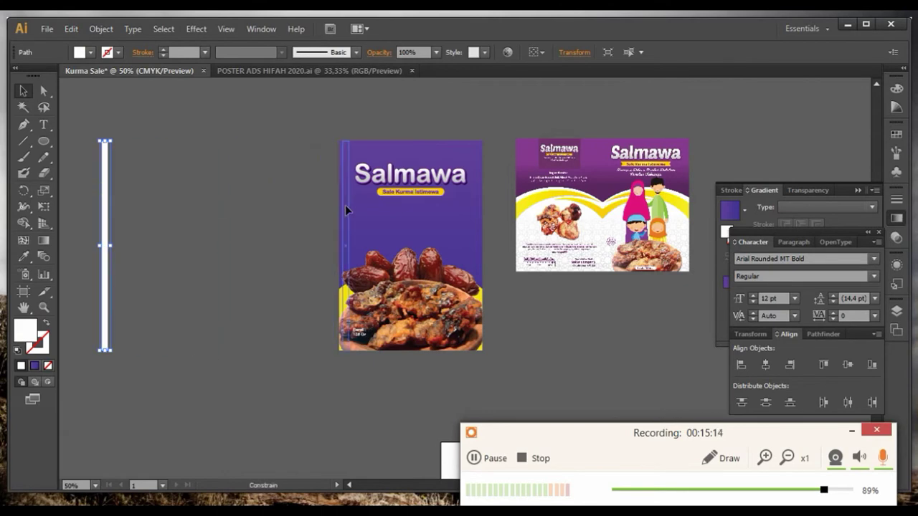
pyautogui.keyDown('shift'); pyautogui.click(363, 207); pyautogui.keyUp('shift')
pyautogui.rightClick(372, 209)
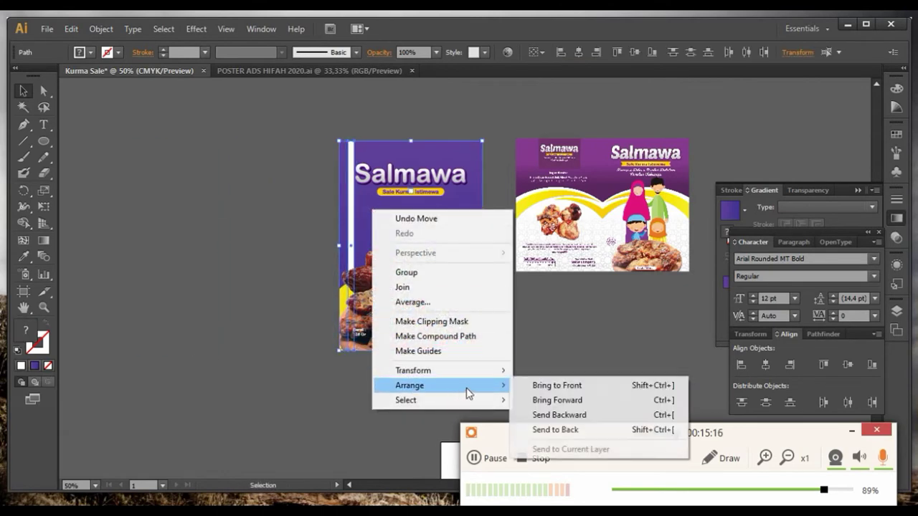
pyautogui.click(577, 429)
pyautogui.click(236, 299)
pyautogui.keyDown('alt'); pyautogui.scroll(1, 329, 190); pyautogui.keyUp('alt')
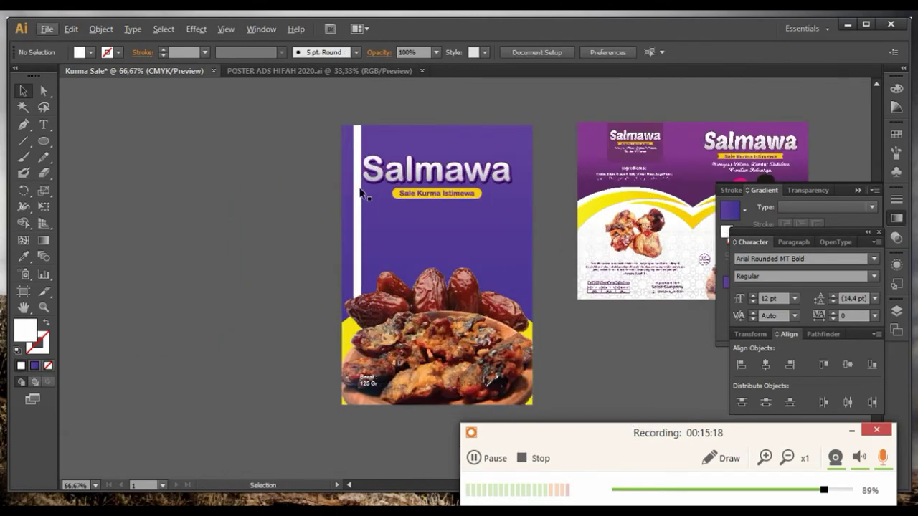
pyautogui.click(356, 200)
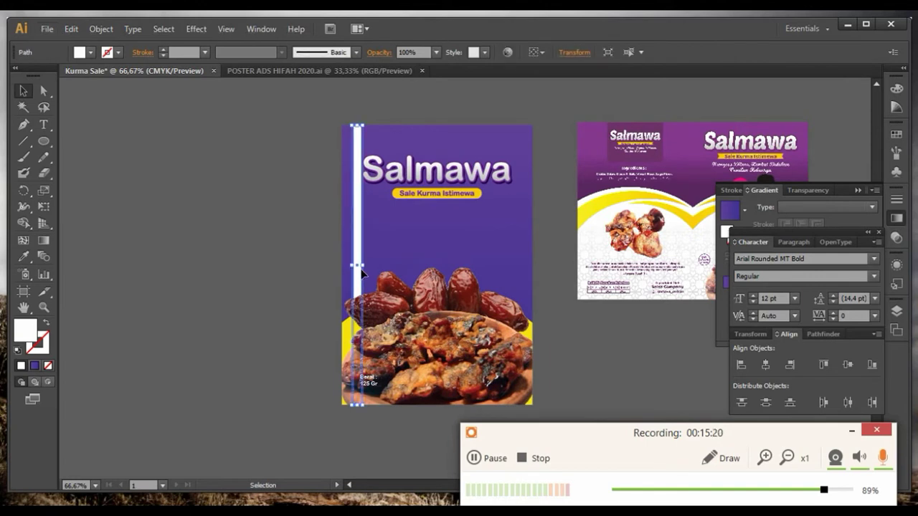
pyautogui.click(312, 263)
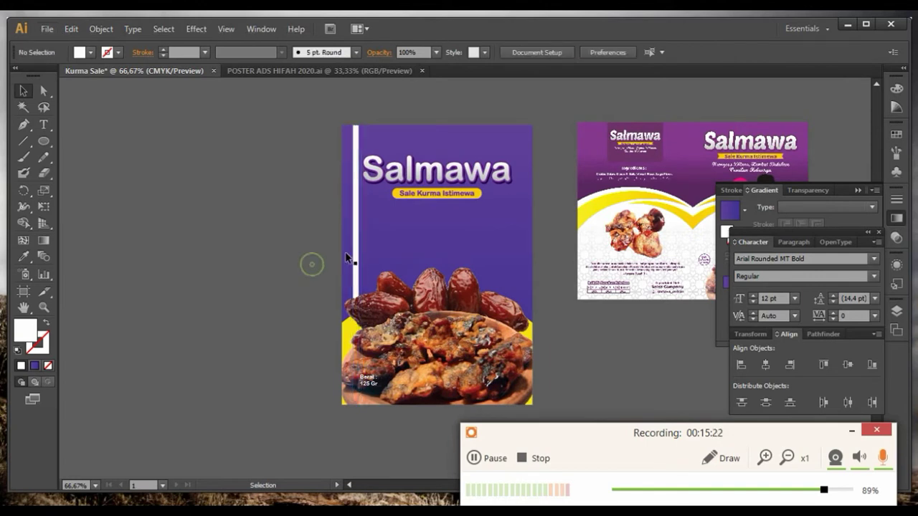
# Copy the white strip to the right side and align it to the purple rectangle's right edge
pyautogui.moveTo(356, 255); pyautogui.dragTo(520, 252)
pyautogui.scroll(-1, 536, 188)
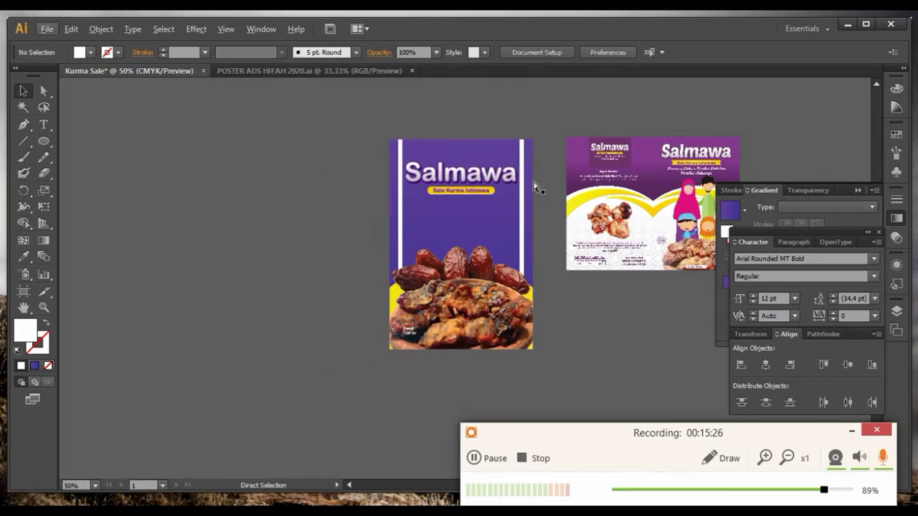
pyautogui.hscroll(2, 502, 157)
pyautogui.scroll(2, 447, 141)
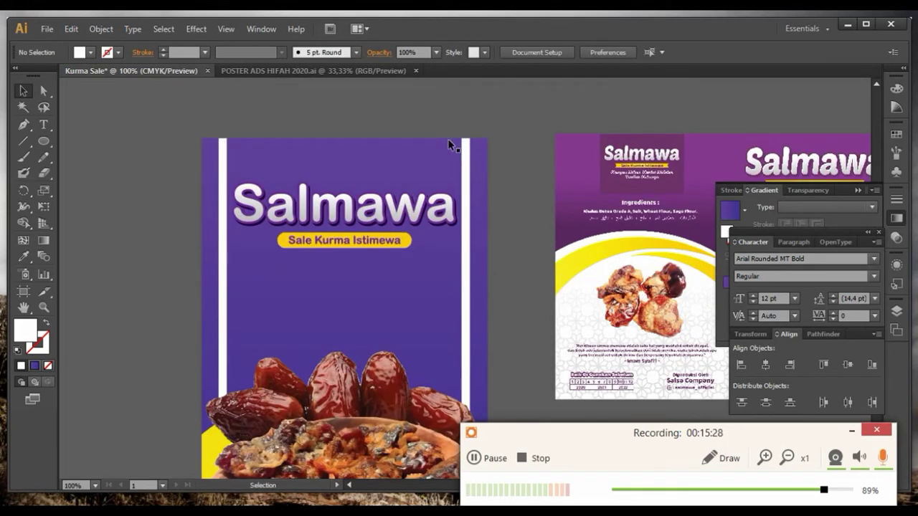
pyautogui.click(459, 165)
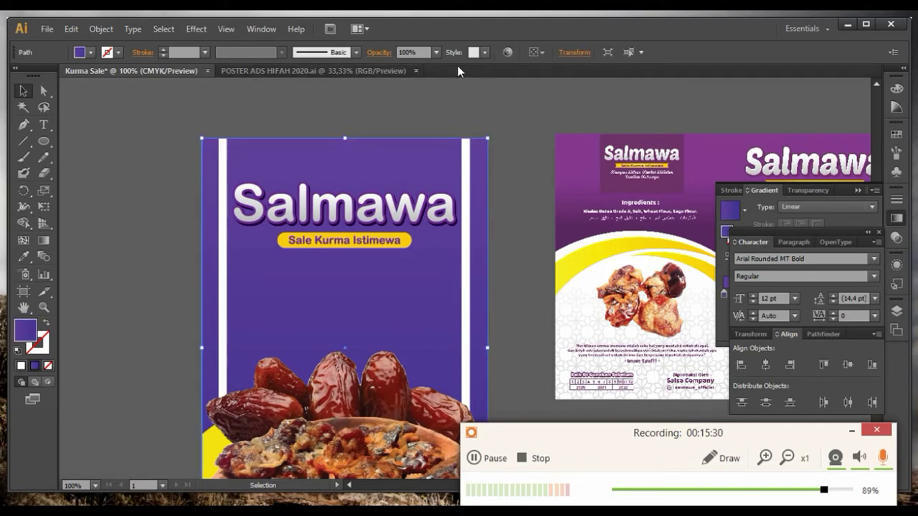
pyautogui.click(500, 127)
pyautogui.click(475, 160)
pyautogui.keyDown('shift'); pyautogui.click(486, 150); pyautogui.keyUp('shift')
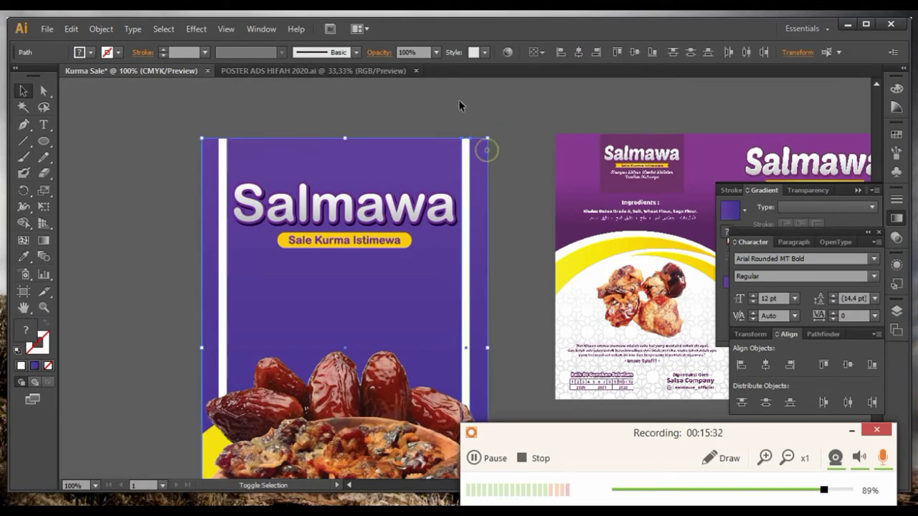
pyautogui.click(598, 52)
pyautogui.click(537, 98)
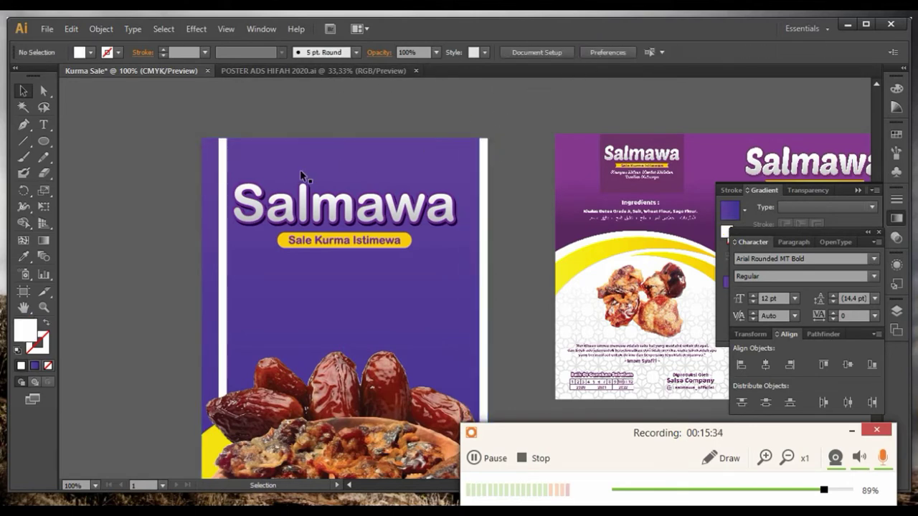
# Delete the right white strip and move the left strip off the poster onto the pasteboard
pyautogui.click(373, 171)
pyautogui.click(516, 148)
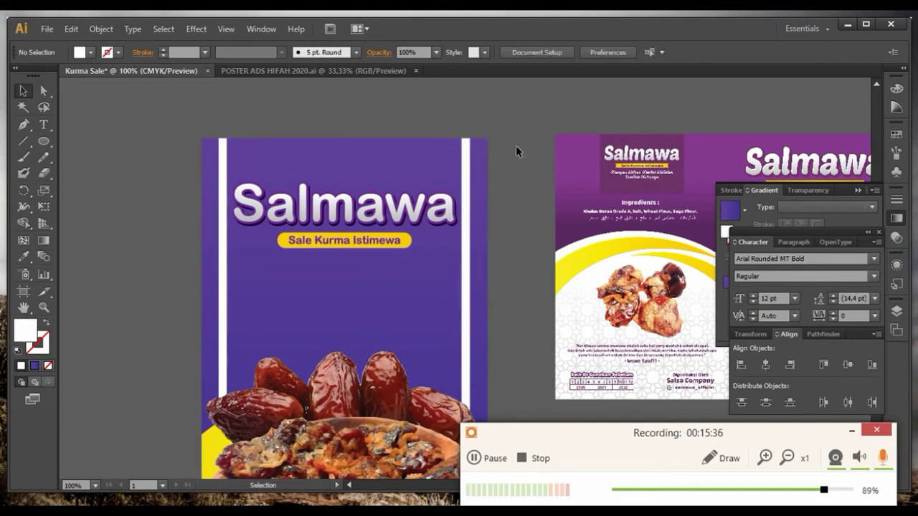
pyautogui.click(463, 169)
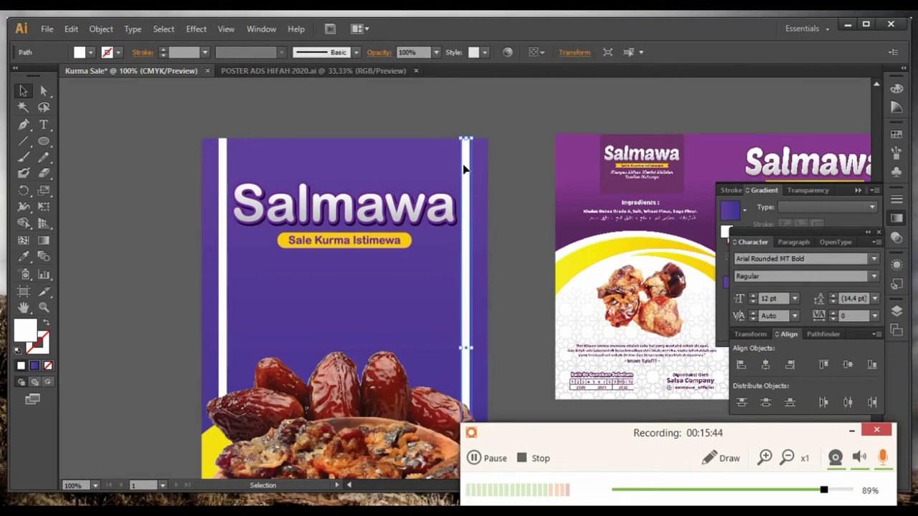
pyautogui.press('Delete')
pyautogui.moveTo(219, 162); pyautogui.dragTo(84, 183)
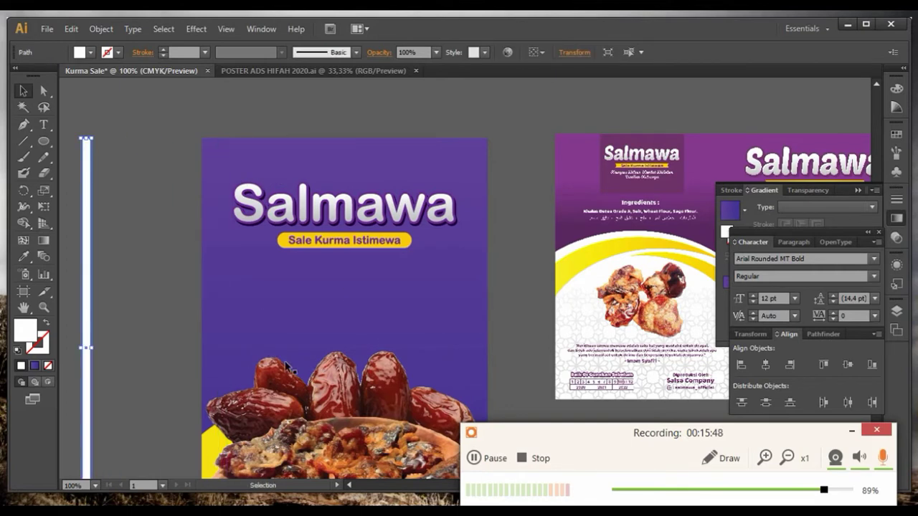
# Copy the purple rectangle beside the white strip and draw a large circle over it
pyautogui.hotkey('ctrl', '-')
pyautogui.hotkey('ctrl', '-')
pyautogui.hotkey('ctrl', '-')
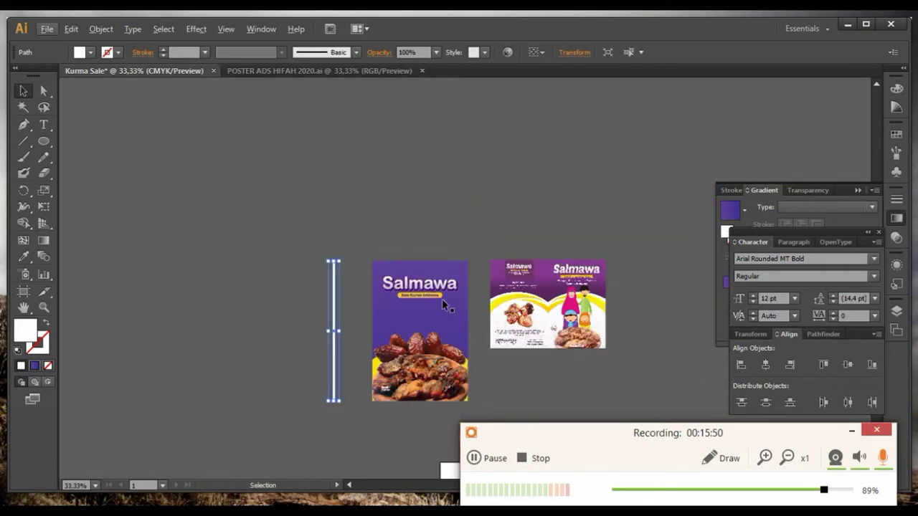
pyautogui.hotkey('ctrl', 'v')
pyautogui.moveTo(211, 313)
pyautogui.mouseDown()
pyautogui.moveTo(146, 313)
pyautogui.moveTo(245, 470)
pyautogui.mouseUp()
pyautogui.click(44, 141)
pyautogui.click(23, 90)
pyautogui.moveTo(196, 418); pyautogui.dragTo(193, 408)
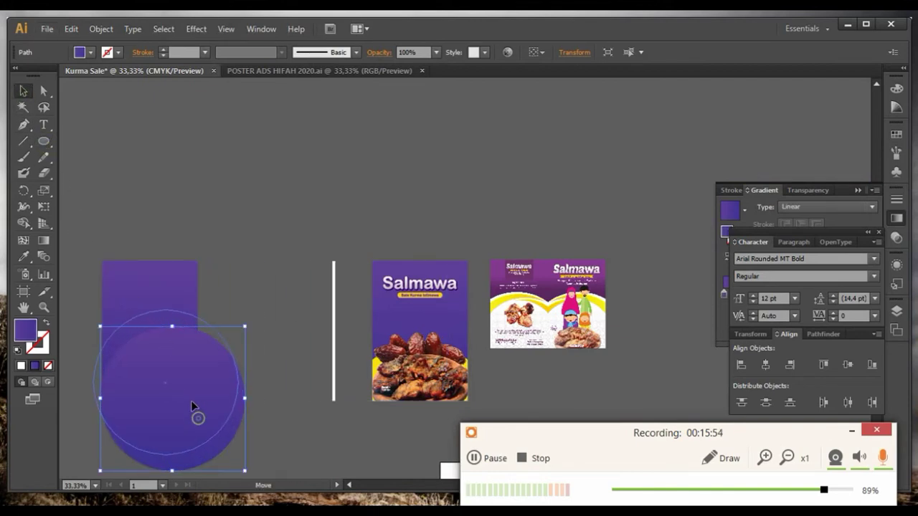
# Fill the rectangle and circle brown, giving the circle a lighter brown
pyautogui.click(91, 53)
pyautogui.click(241, 259)
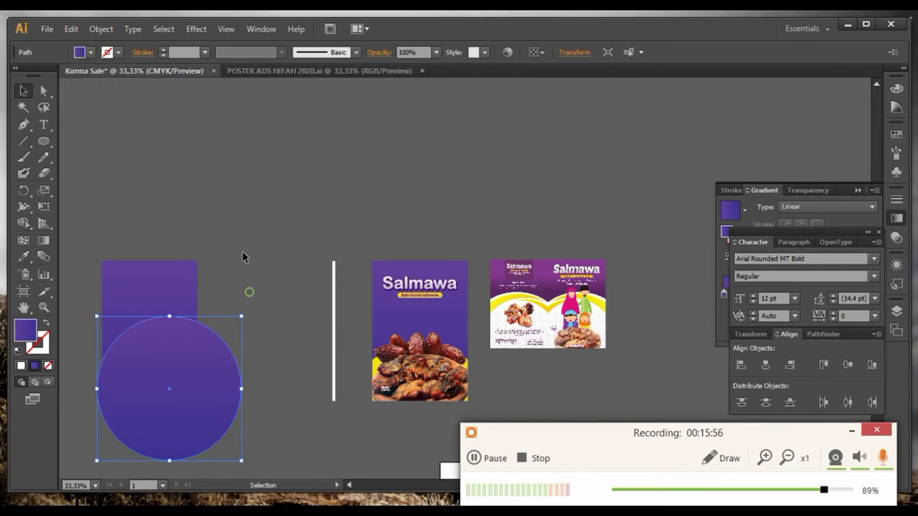
pyautogui.moveTo(247, 252); pyautogui.dragTo(190, 294)
pyautogui.click(91, 52)
pyautogui.click(112, 94)
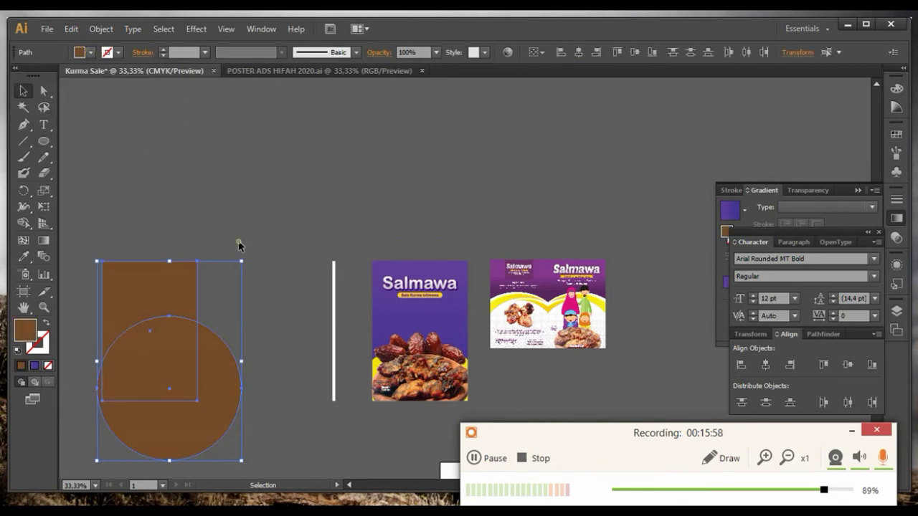
pyautogui.click(238, 240)
pyautogui.click(147, 366)
pyautogui.click(91, 52)
pyautogui.click(103, 95)
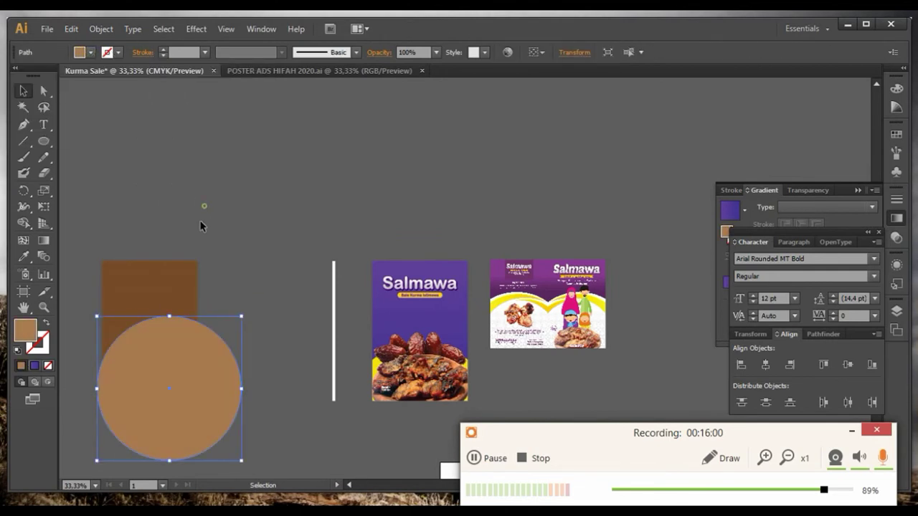
pyautogui.hotkey('ctrl', 'shift', 'a')
# Duplicate the circle slightly higher, Divide it with the rectangle, and ungroup the pieces
pyautogui.moveTo(203, 340); pyautogui.dragTo(203, 336)
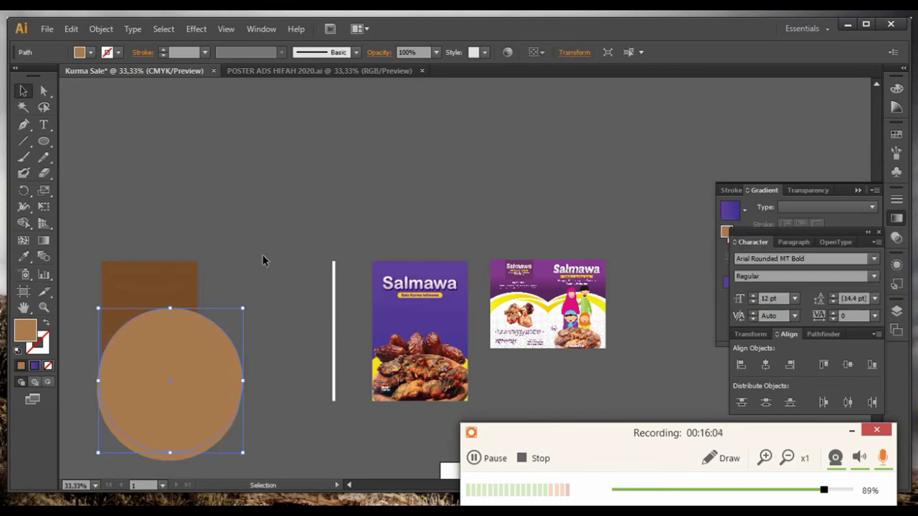
pyautogui.moveTo(175, 335); pyautogui.dragTo(264, 255)
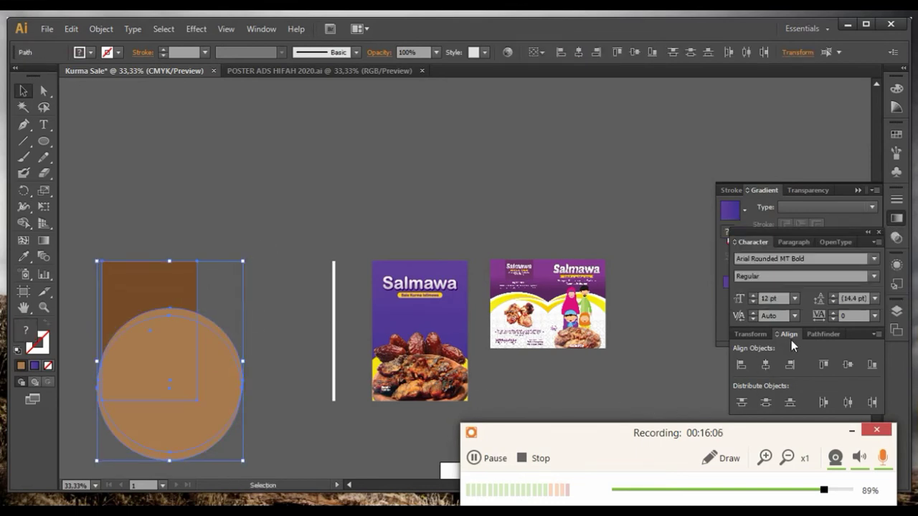
pyautogui.click(819, 334)
pyautogui.click(745, 397)
pyautogui.rightClick(217, 308)
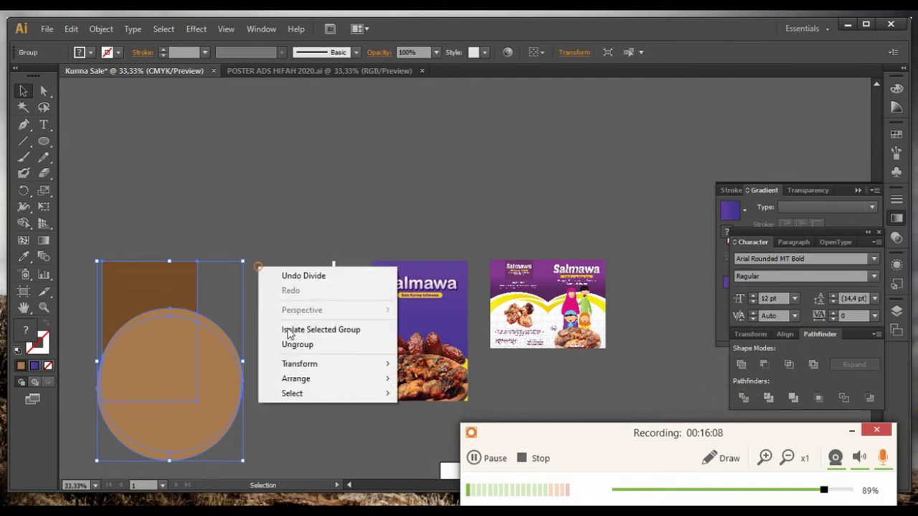
pyautogui.click(294, 347)
pyautogui.click(199, 311)
pyautogui.click(185, 304)
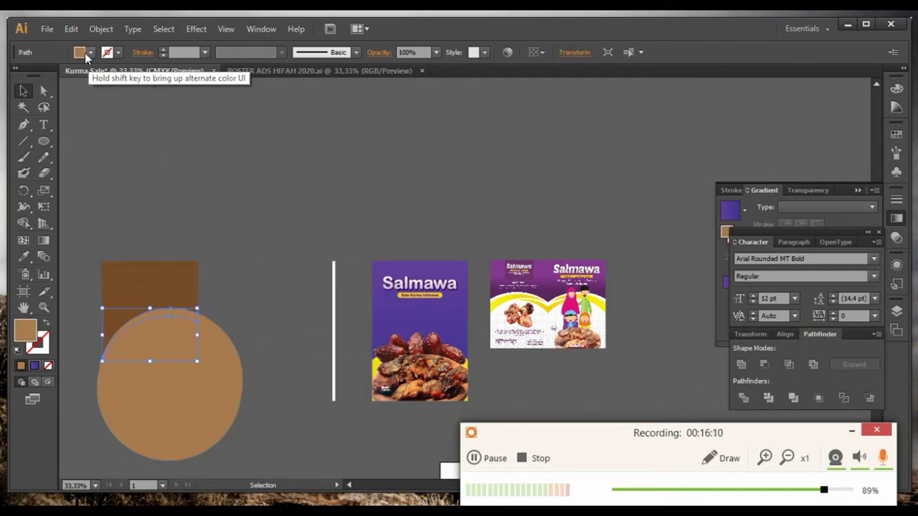
# Fill the thin sliver white and align the arc onto the poster
pyautogui.click(79, 52)
pyautogui.click(27, 75)
pyautogui.click(471, 273)
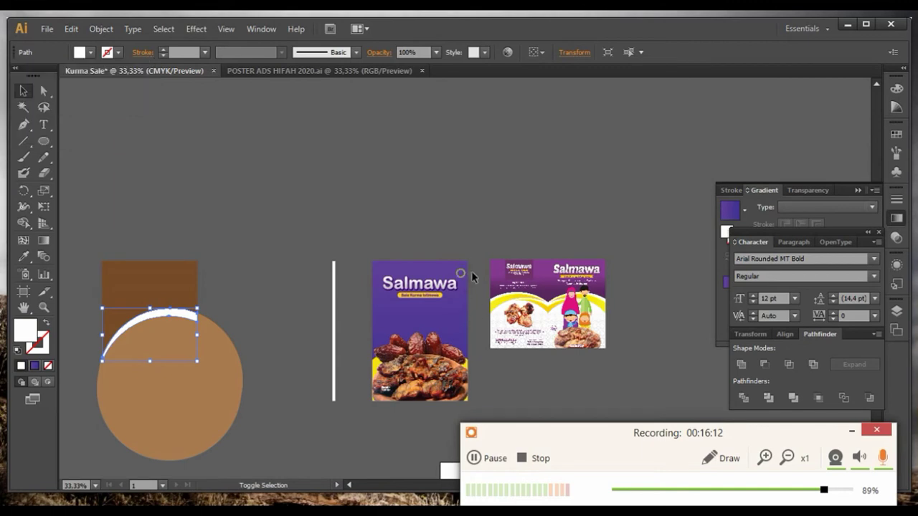
pyautogui.moveTo(471, 272); pyautogui.dragTo(193, 315)
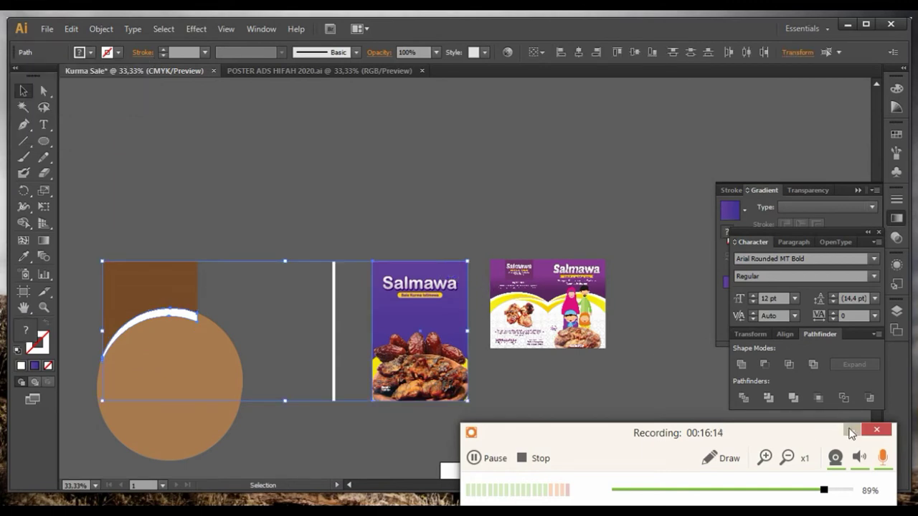
pyautogui.click(785, 334)
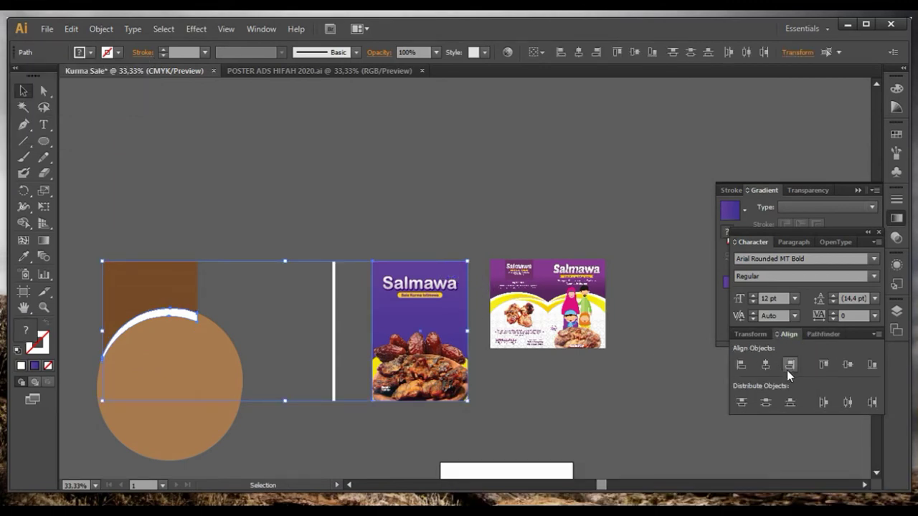
pyautogui.click(584, 392)
pyautogui.scroll(2, 452, 330)
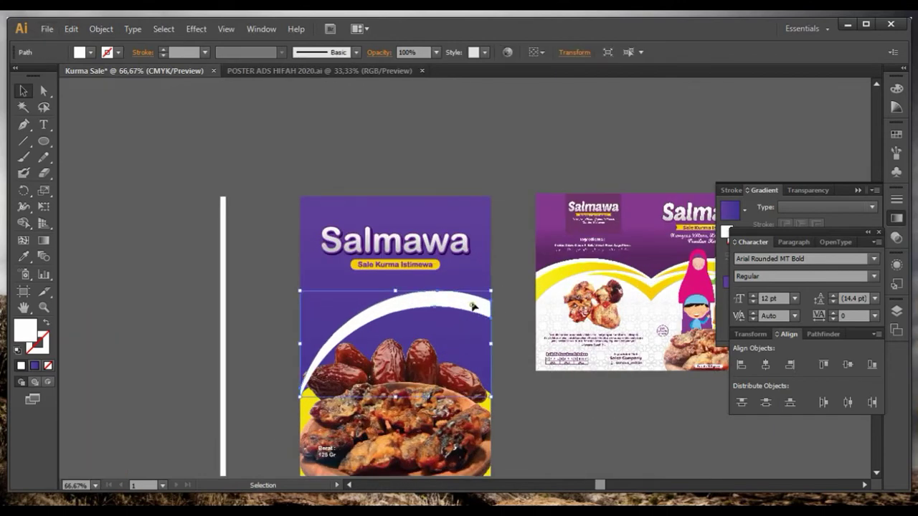
pyautogui.rightClick(464, 211)
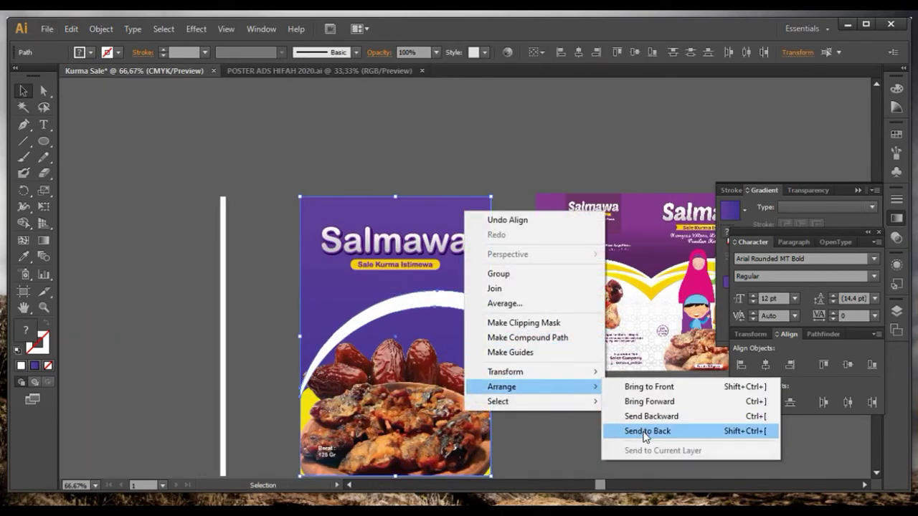
# Send the white arc to the back, behind the dates photo
pyautogui.click(646, 430)
pyautogui.click(602, 420)
pyautogui.scroll(-2, 442, 304)
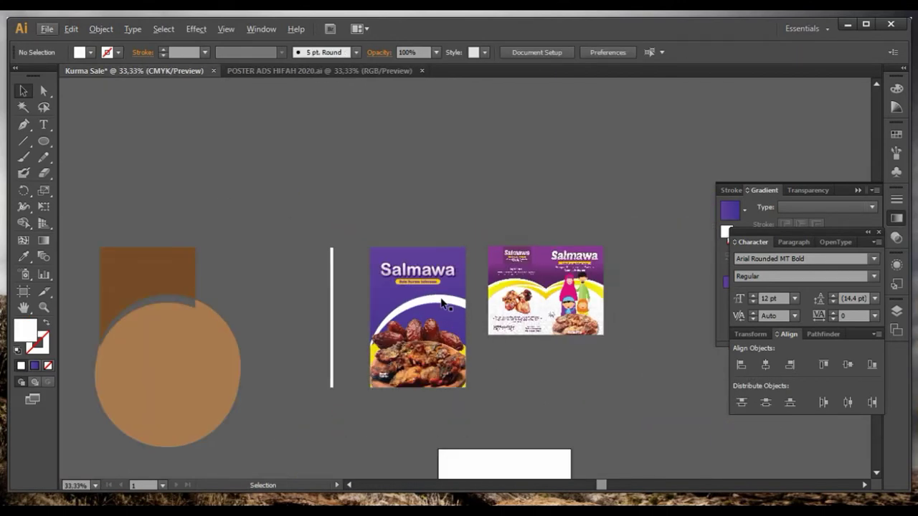
pyautogui.scroll(1, 442, 304)
pyautogui.scroll(1, 440, 303)
# Nudge the white arc slightly lower on the poster
pyautogui.click(430, 300)
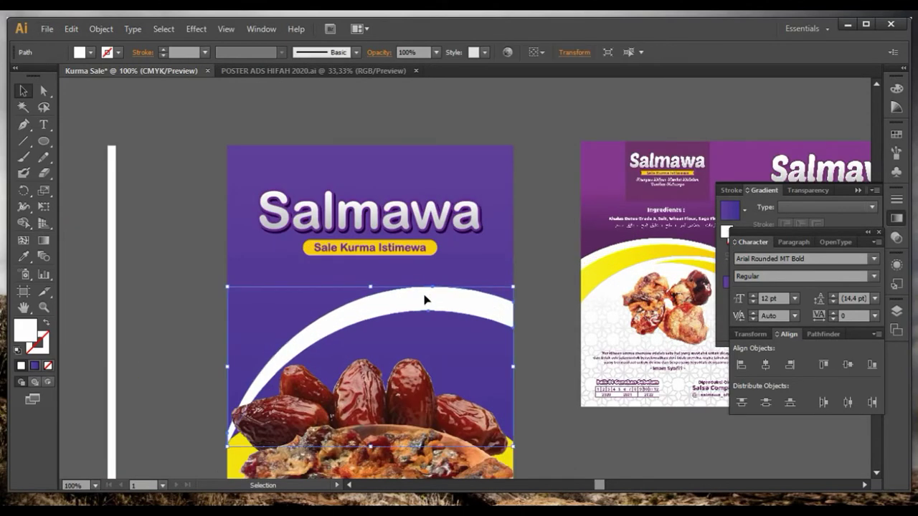
pyautogui.moveTo(423, 304); pyautogui.dragTo(423, 308)
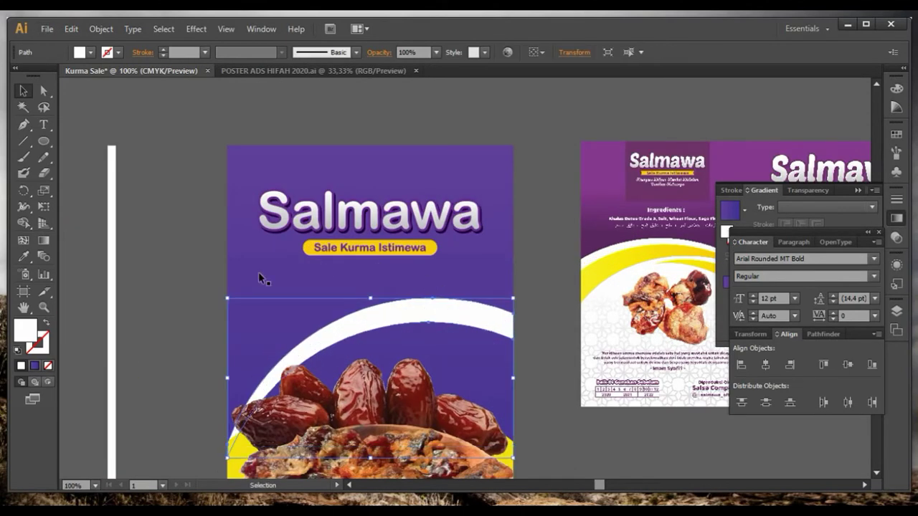
pyautogui.click(203, 283)
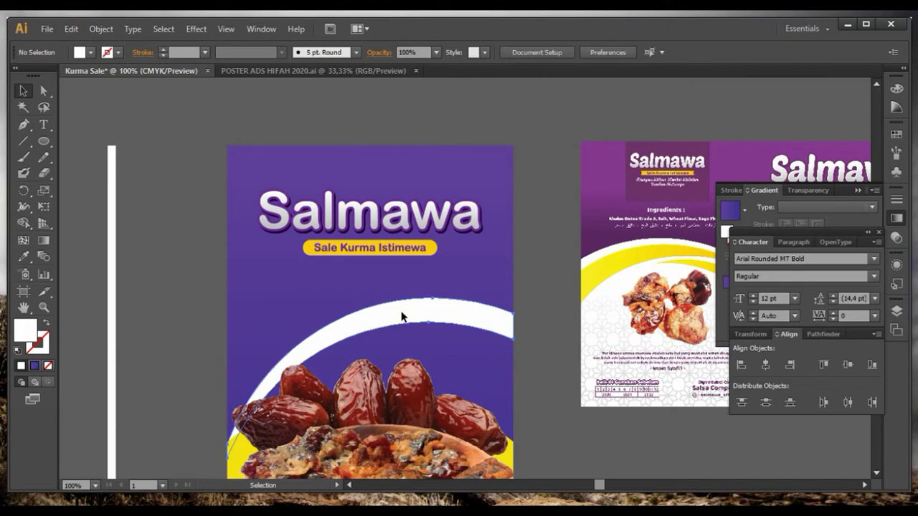
pyautogui.click(402, 318)
pyautogui.click(203, 308)
pyautogui.scroll(-3, 237, 305)
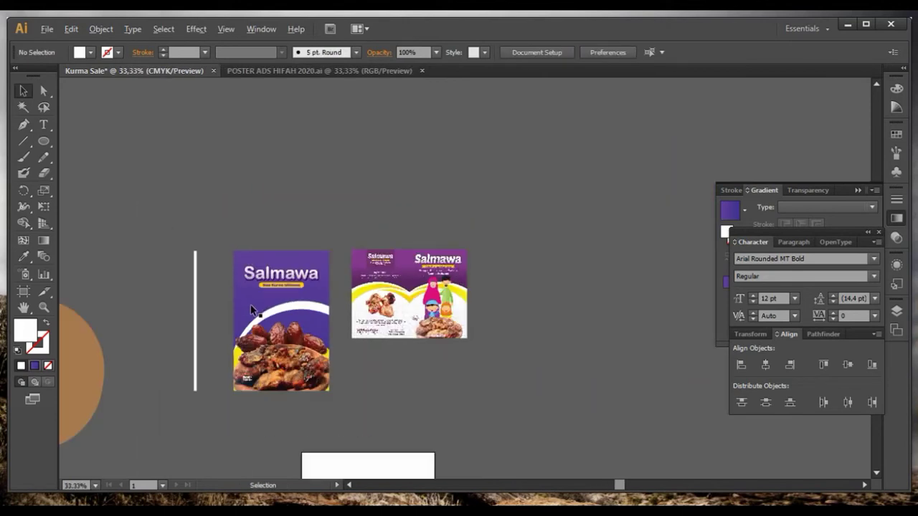
pyautogui.scroll(2, 251, 308)
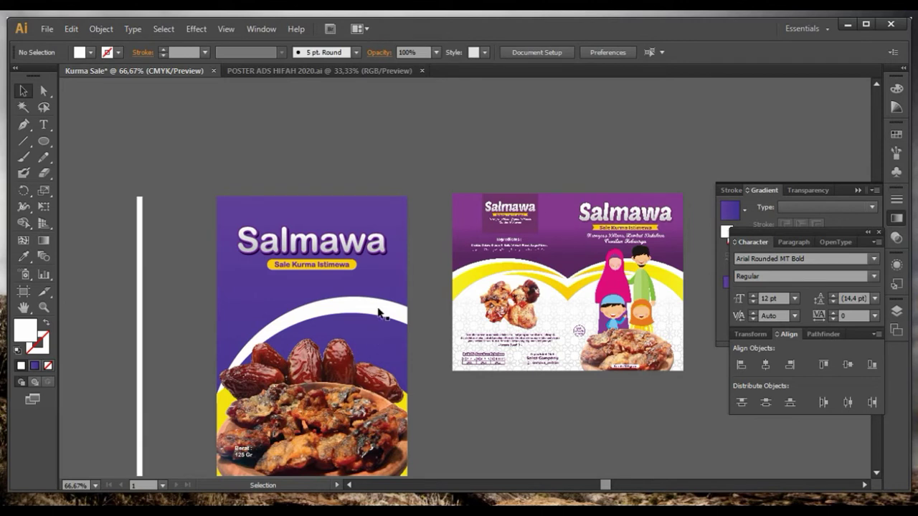
# Move the dates group and the white arc off the poster
pyautogui.moveTo(320, 372); pyautogui.dragTo(433, 382)
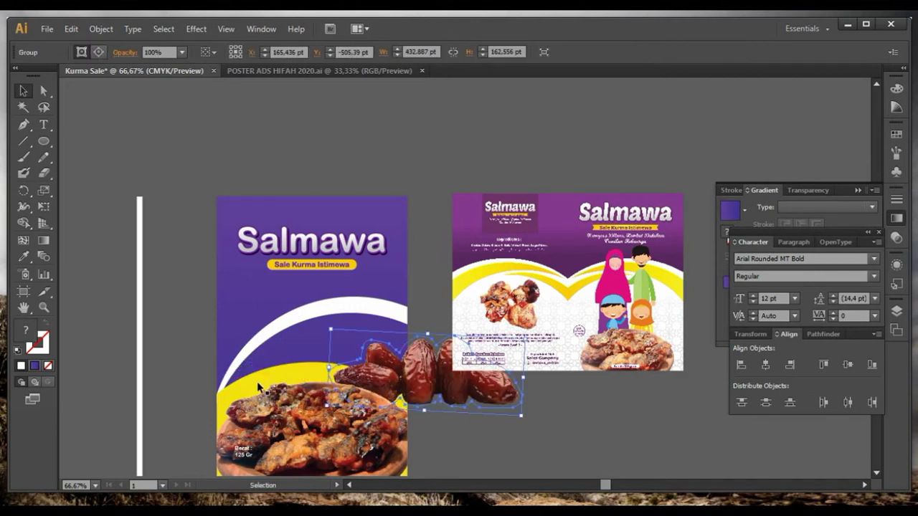
pyautogui.scroll(-2, 271, 378)
pyautogui.click(271, 377)
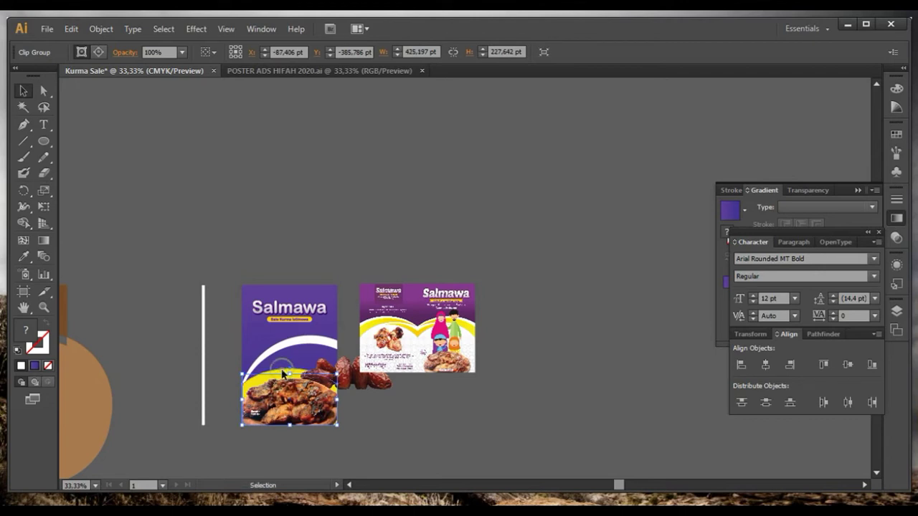
pyautogui.moveTo(284, 374)
pyautogui.mouseDown()
pyautogui.moveTo(151, 374)
pyautogui.moveTo(284, 373)
pyautogui.moveTo(156, 180)
pyautogui.mouseUp()
pyautogui.click(285, 350)
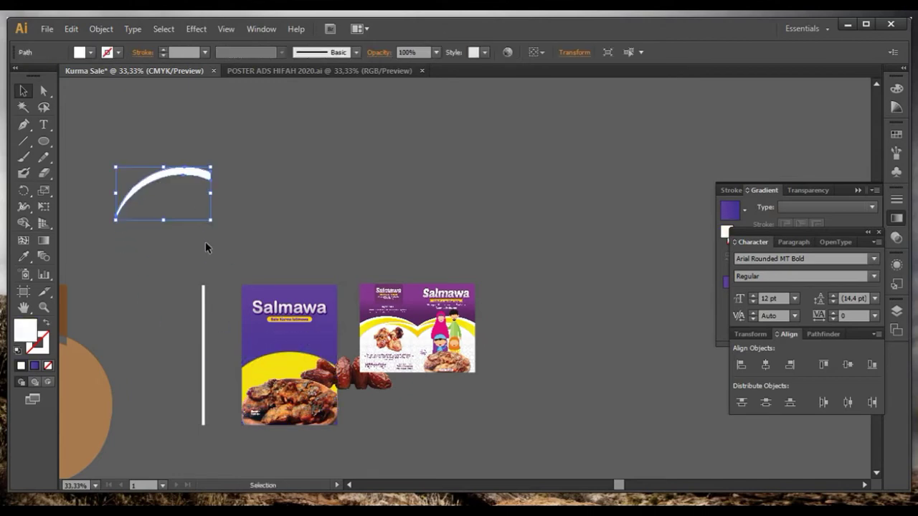
# Raise the yellow shape higher on the poster while editing it in isolation
pyautogui.click(277, 370)
pyautogui.scroll(2, 288, 410)
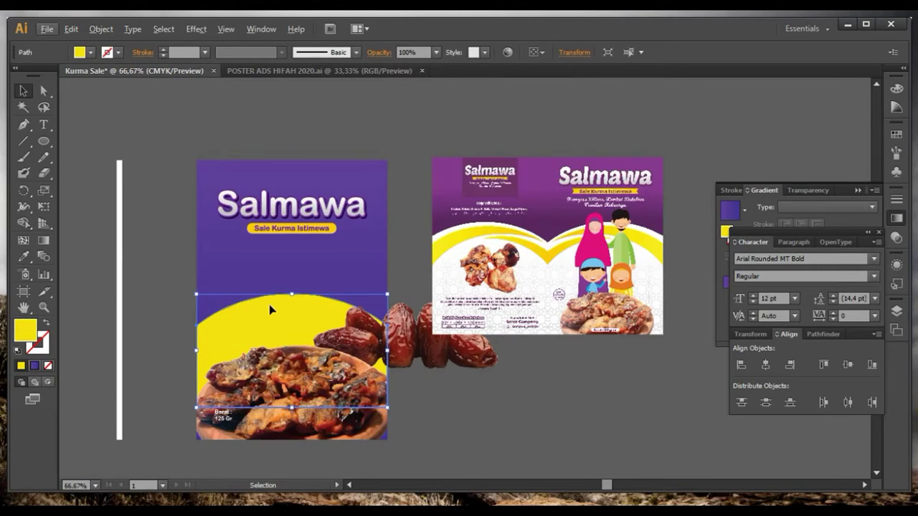
pyautogui.doubleClick(270, 307)
pyautogui.click(43, 91)
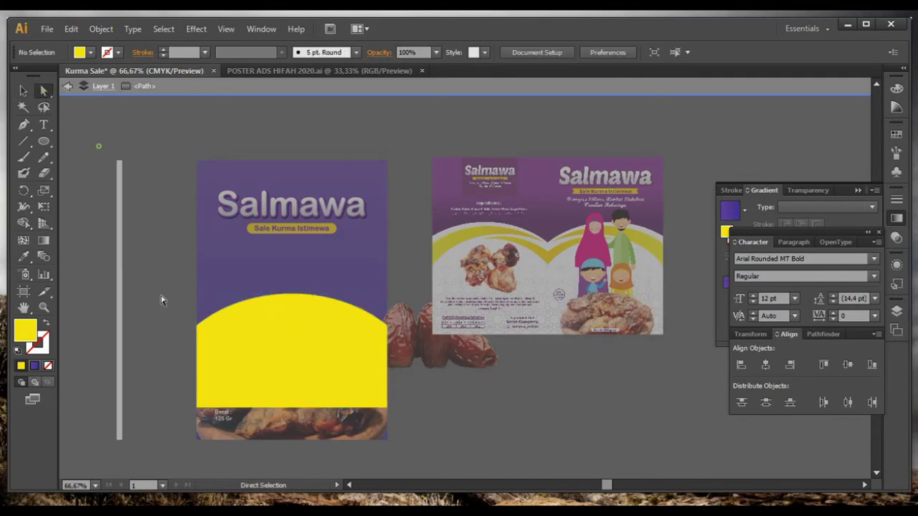
pyautogui.moveTo(293, 409); pyautogui.dragTo(292, 443)
pyautogui.click(23, 91)
pyautogui.moveTo(259, 352); pyautogui.dragTo(287, 304)
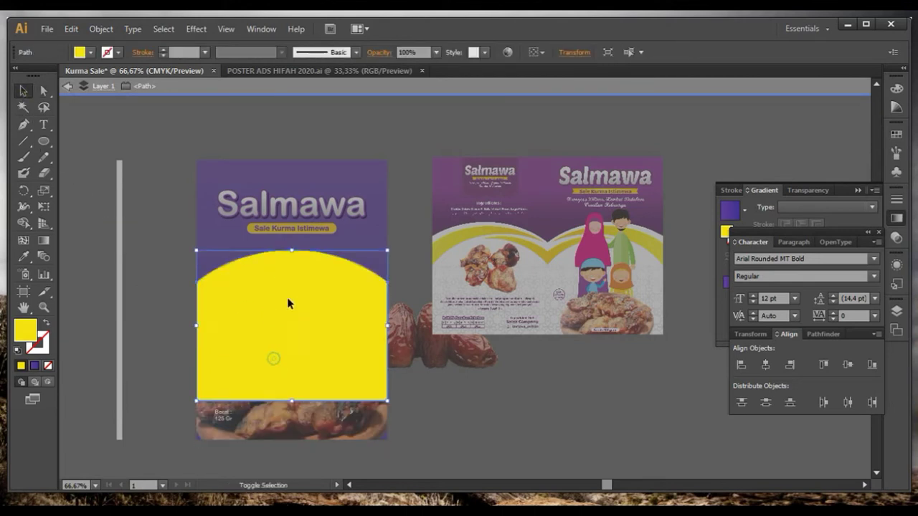
pyautogui.press('Escape')
# Align the yellow arch to the bottom of the poster
pyautogui.click(327, 261)
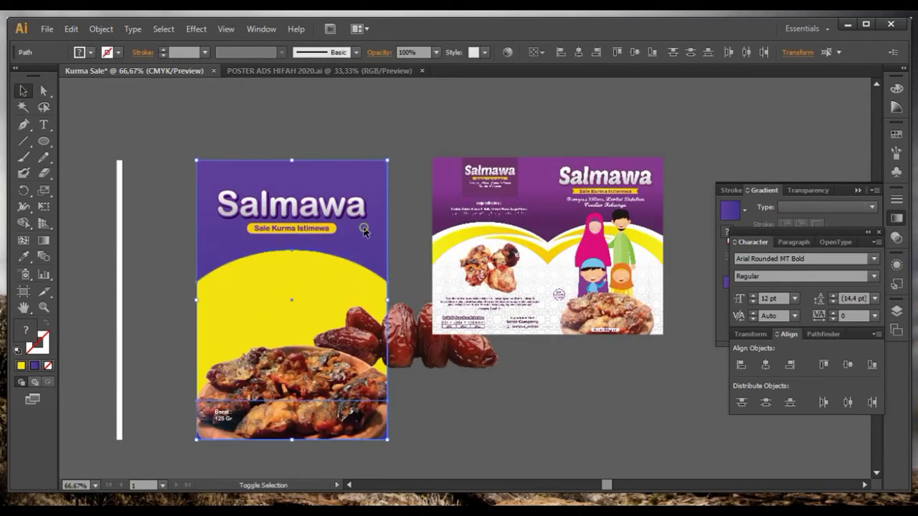
pyautogui.click(652, 51)
pyautogui.click(420, 161)
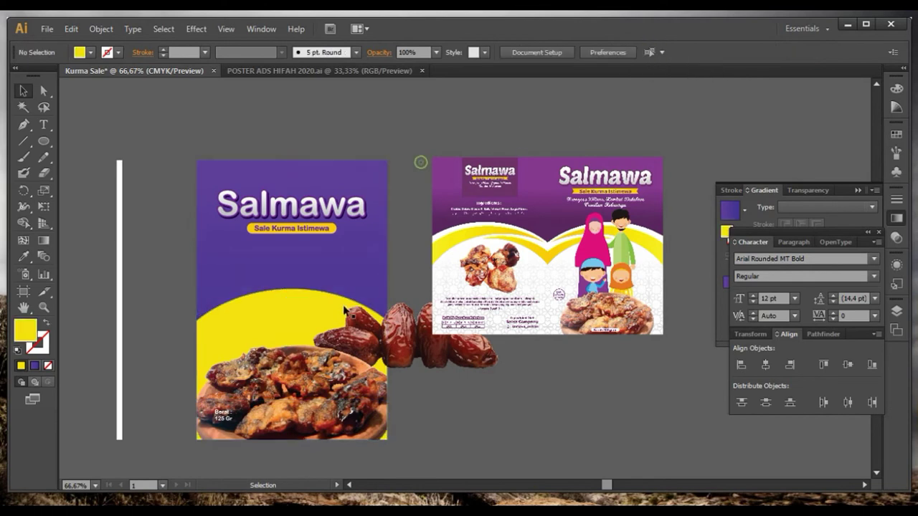
pyautogui.click(286, 309)
pyautogui.hscroll(1, 265, 309)
pyautogui.hscroll(-3, 244, 310)
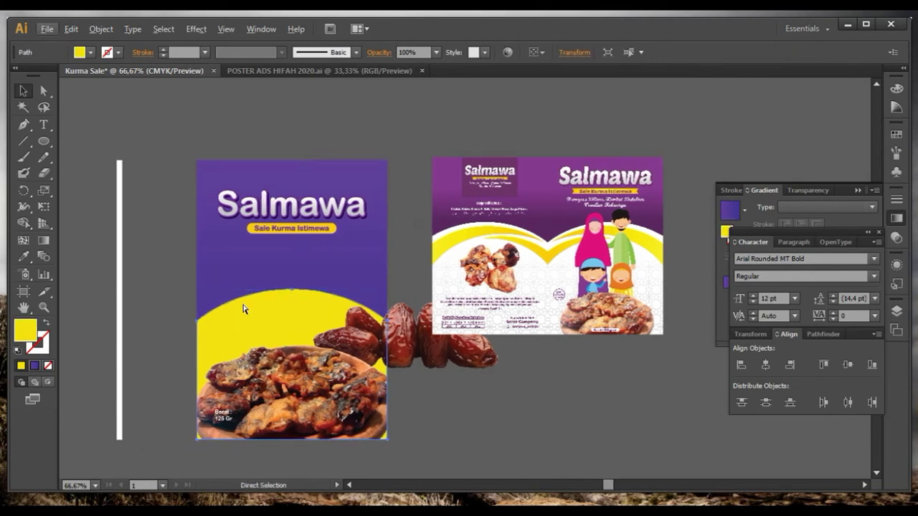
pyautogui.hscroll(-3, 243, 310)
pyautogui.hscroll(-3, 277, 313)
pyautogui.scroll(-2, 290, 313)
# Delete the brown rectangle and circle, and place an offset copy of the yellow arch
pyautogui.moveTo(290, 221); pyautogui.dragTo(191, 371)
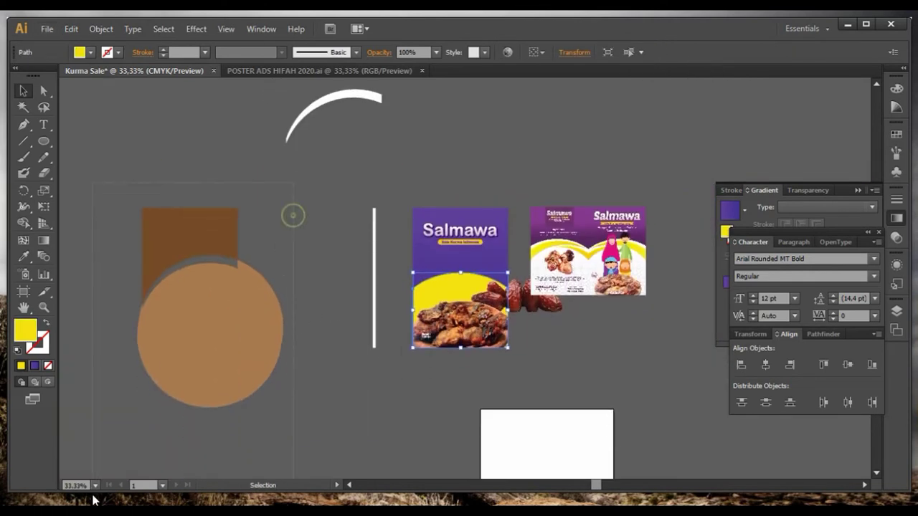
pyautogui.press('Delete')
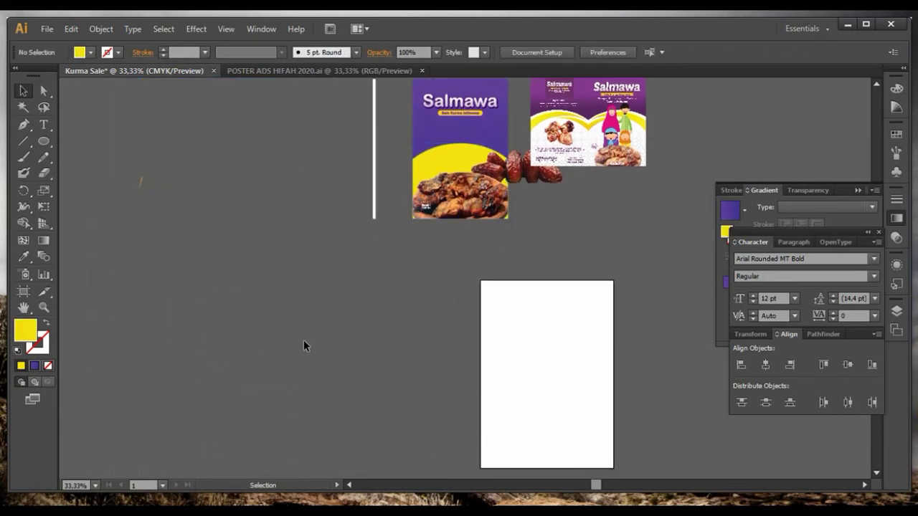
pyautogui.moveTo(430, 158); pyautogui.dragTo(236, 162)
pyautogui.scroll(3, 233, 162)
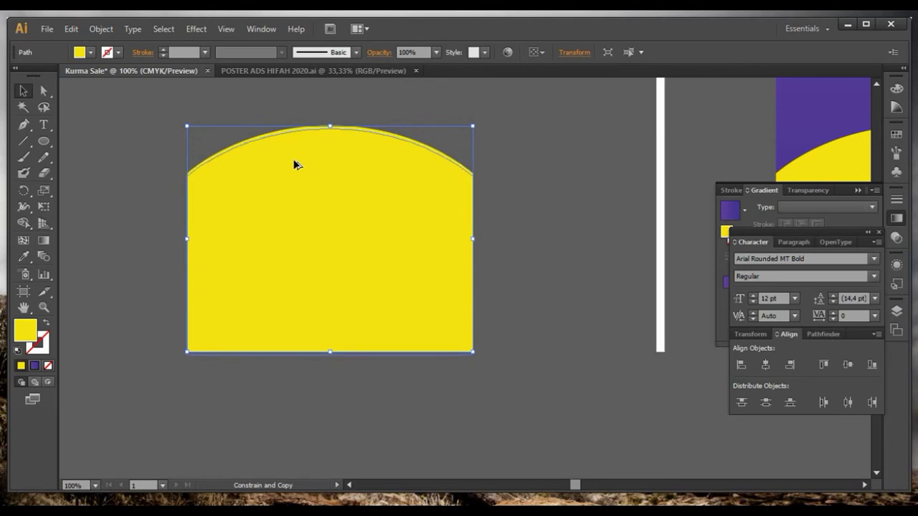
pyautogui.moveTo(296, 164); pyautogui.dragTo(296, 165)
# Divide the overlapping arches, delete the leftover yellow piece, and fill the arc white
pyautogui.click(818, 334)
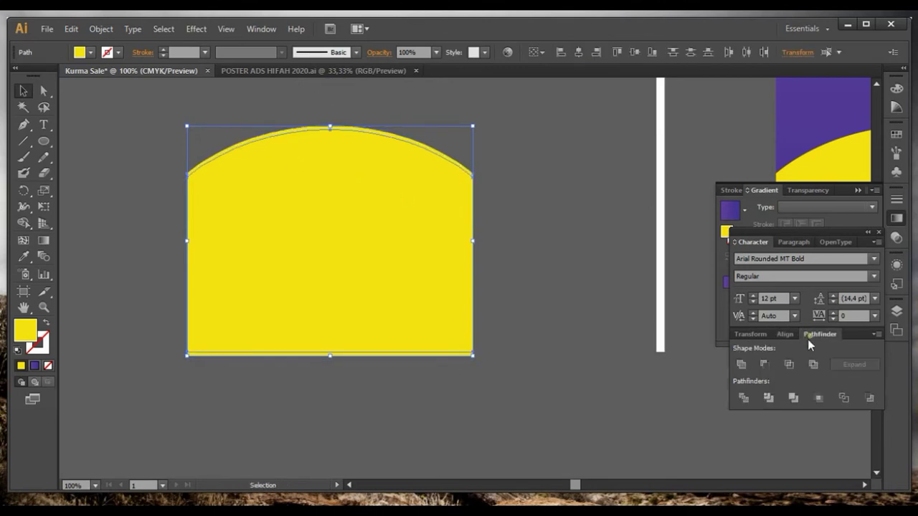
pyautogui.click(743, 398)
pyautogui.rightClick(556, 289)
pyautogui.click(569, 368)
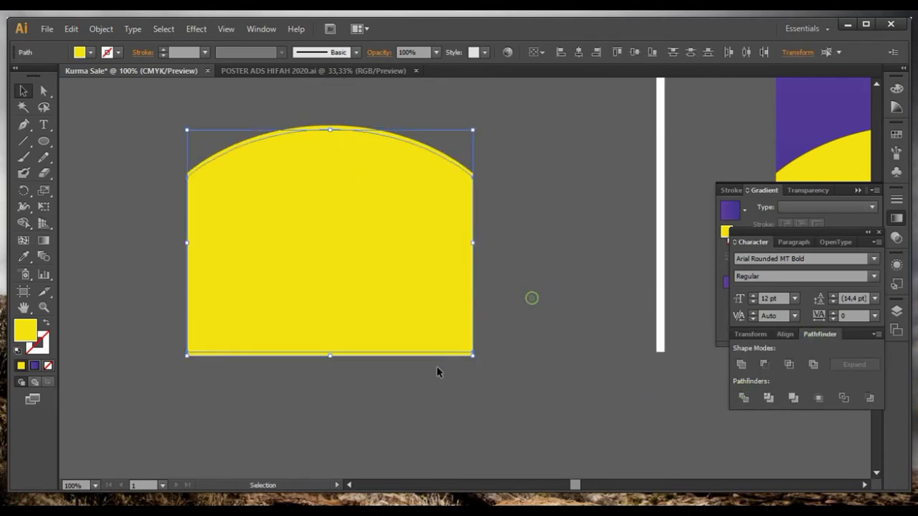
pyautogui.press('Delete')
pyautogui.scroll(-3, 439, 372)
pyautogui.click(303, 287)
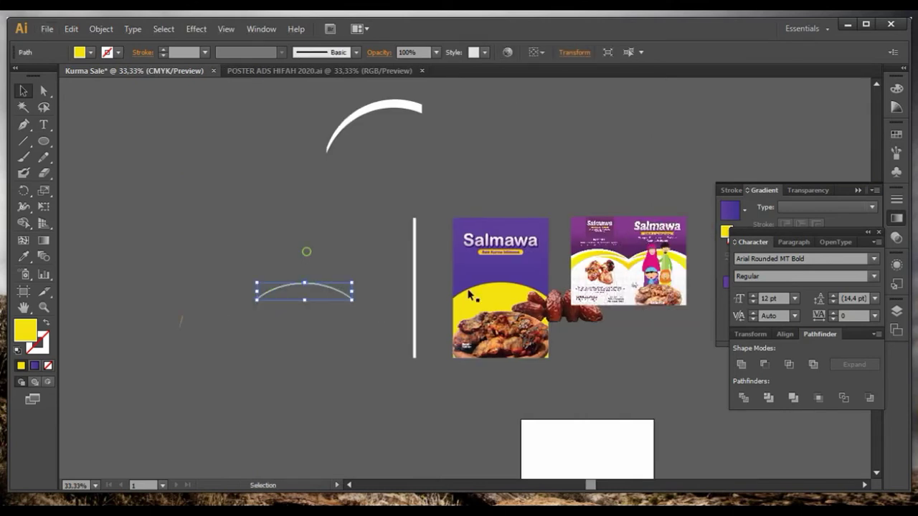
pyautogui.click(80, 51)
pyautogui.click(20, 77)
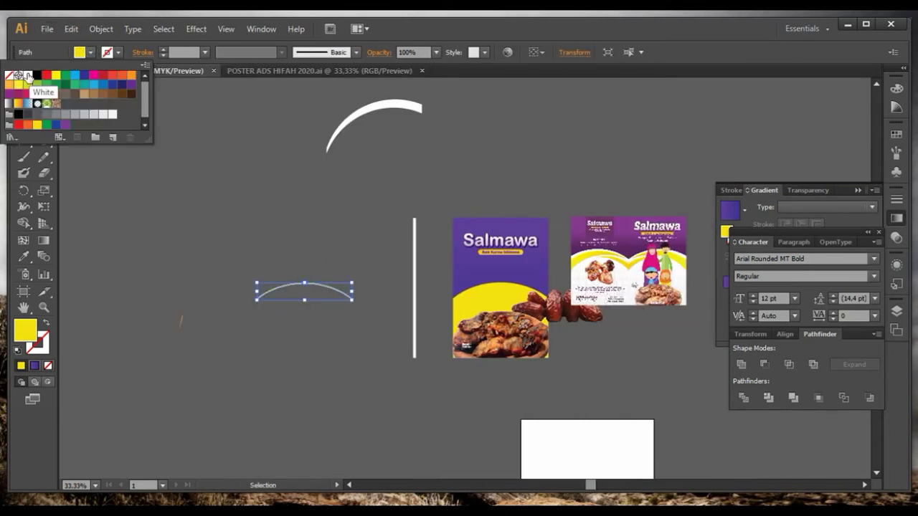
pyautogui.click(298, 241)
# Align the white arc to the yellow shape and move the dates photo onto it
pyautogui.scroll(1, 448, 307)
pyautogui.scroll(1, 449, 307)
pyautogui.click(238, 286)
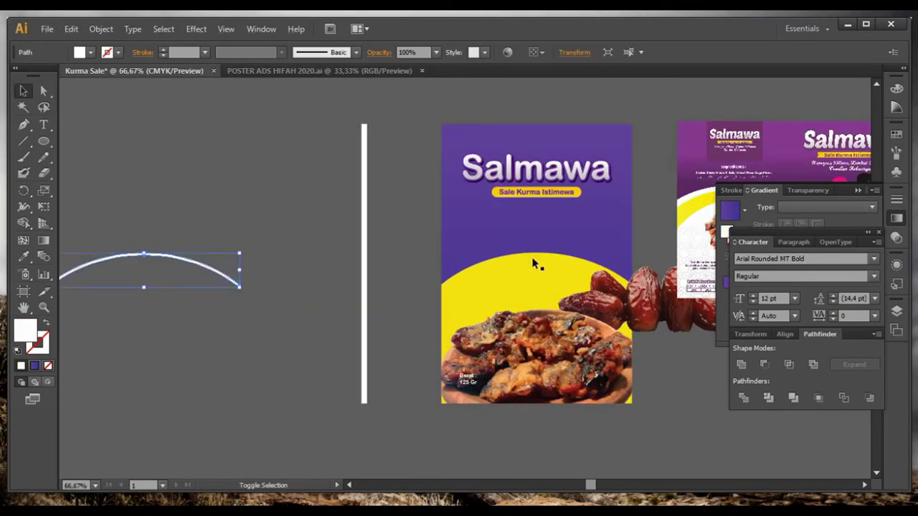
pyautogui.keyDown('shift'); pyautogui.click(534, 262); pyautogui.keyUp('shift')
pyautogui.click(787, 334)
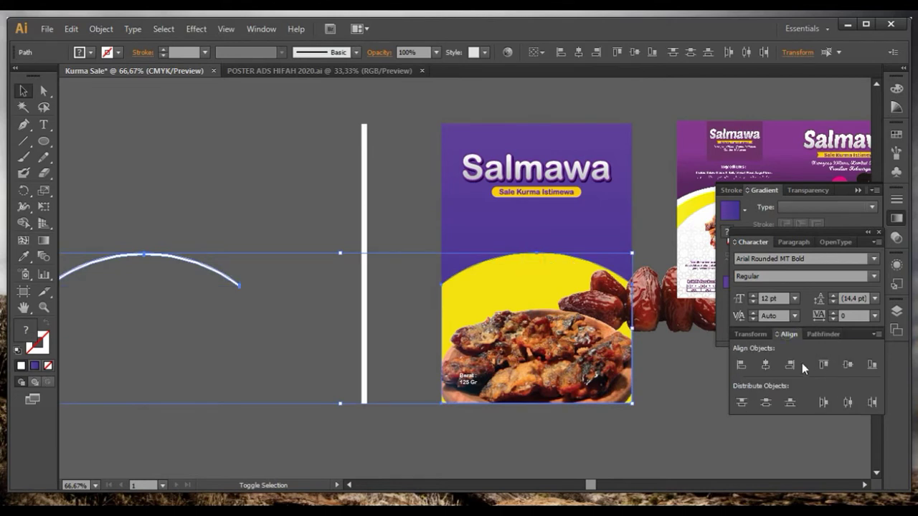
pyautogui.click(790, 364)
pyautogui.click(714, 393)
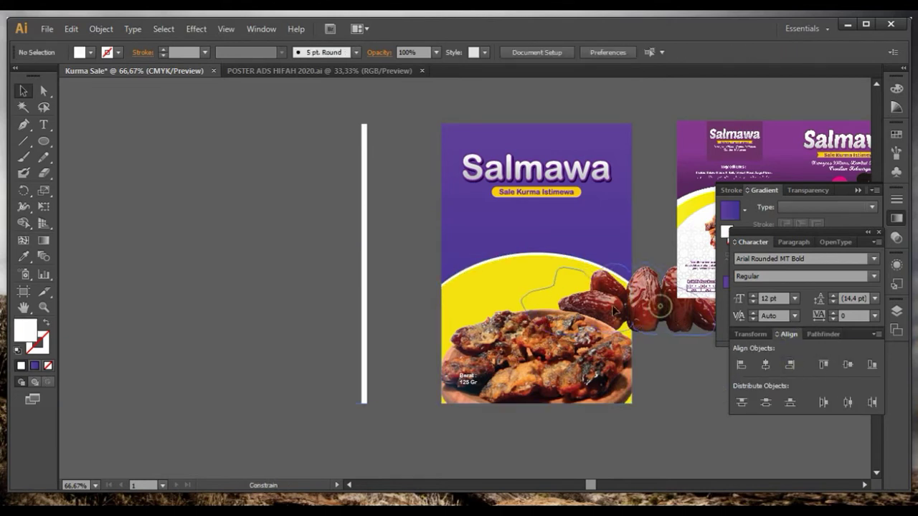
pyautogui.moveTo(613, 310); pyautogui.dragTo(550, 308)
# Nudge the dates photo group one arrow-key step left on the yellow arch
pyautogui.click(674, 362)
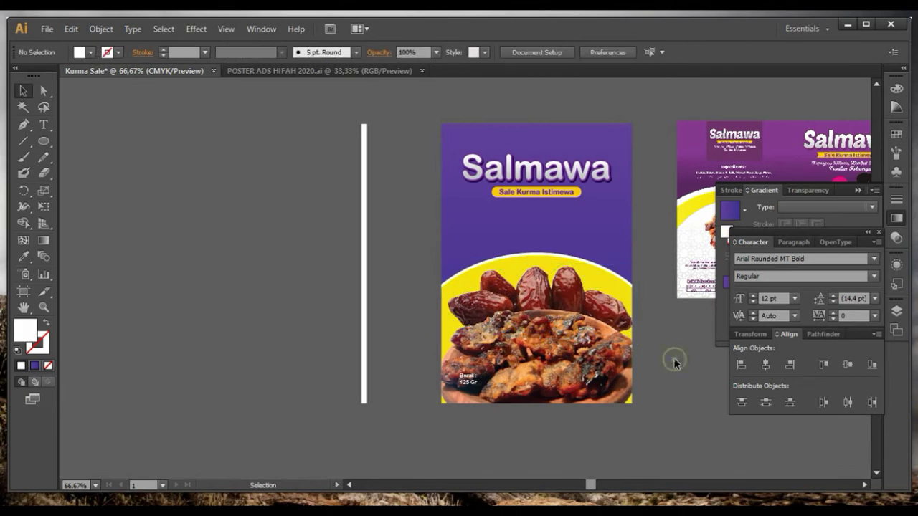
pyautogui.hscroll(2, 595, 303)
pyautogui.scroll(1, 593, 303)
pyautogui.scroll(1, 453, 298)
pyautogui.click(453, 298)
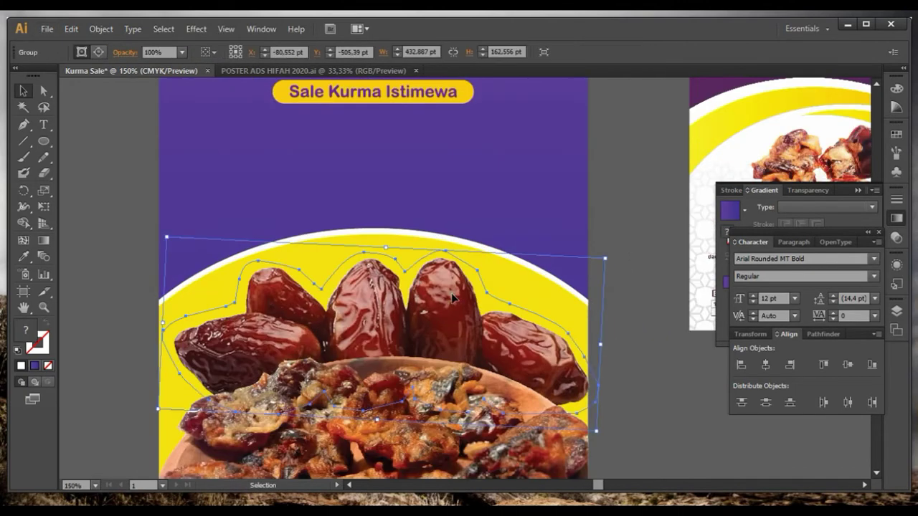
pyautogui.press('Left')
pyautogui.press('Left')
pyautogui.press('Left')
pyautogui.press('Left')
pyautogui.press('Left')
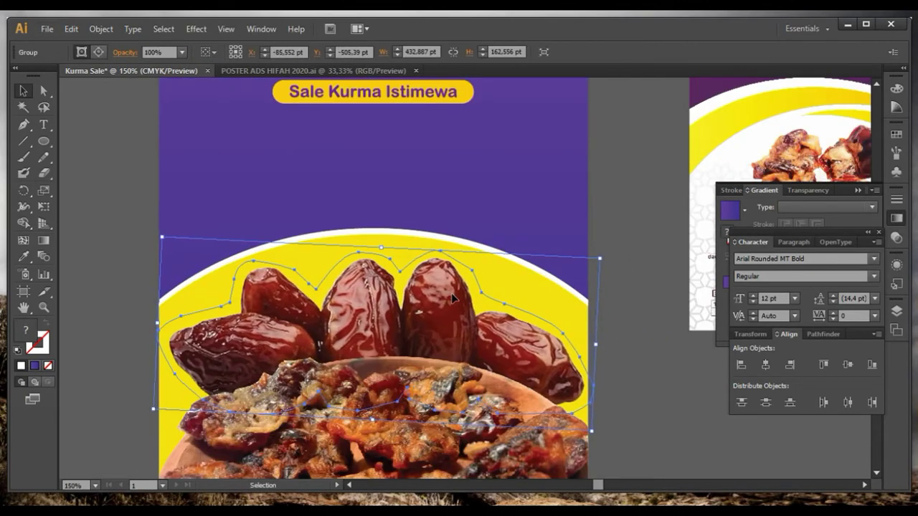
pyautogui.keyDown('alt'); pyautogui.scroll(-2, 573, 254); pyautogui.keyUp('alt')
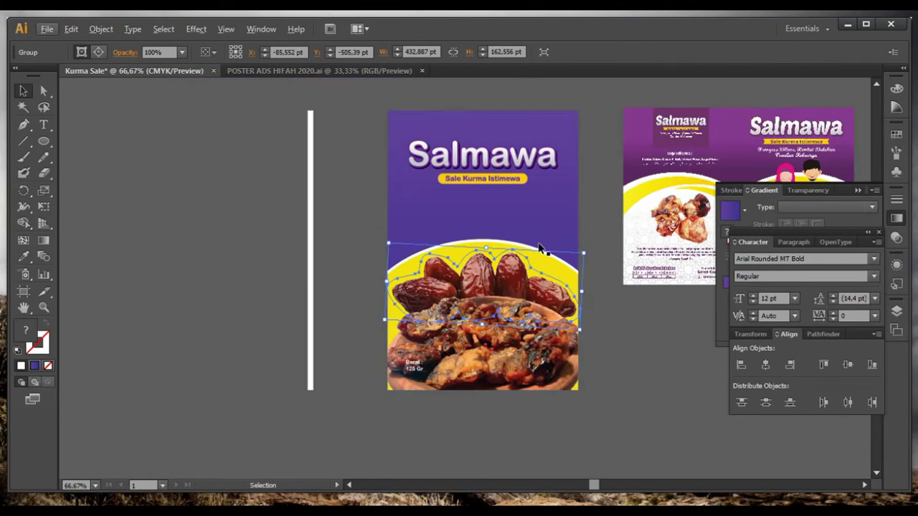
pyautogui.click(176, 214)
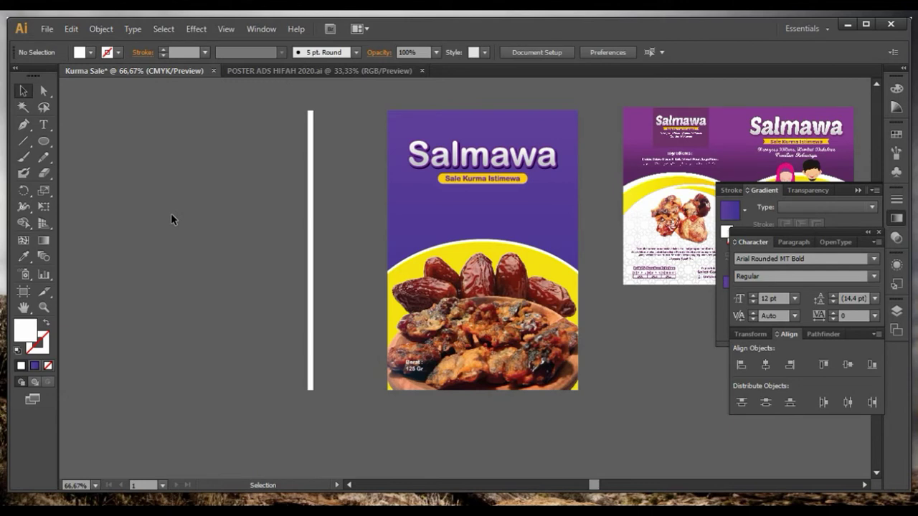
# Create the 'Enak Untuk Kebersamaan' tagline text object and drag it into place
pyautogui.click(44, 124)
pyautogui.click(85, 158)
pyautogui.write('Enak Untuk Kebersamaan')
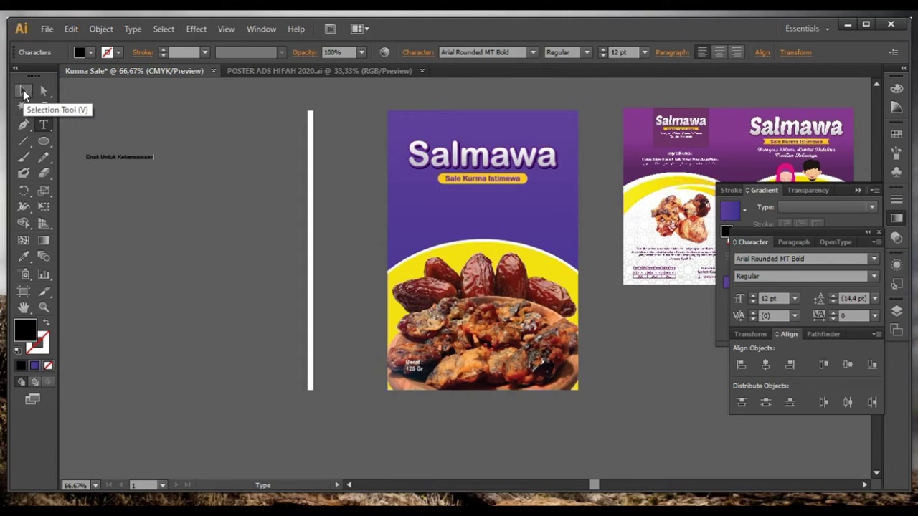
pyautogui.click(24, 92)
pyautogui.moveTo(142, 160)
pyautogui.mouseDown()
pyautogui.moveTo(187, 189)
pyautogui.moveTo(244, 195)
pyautogui.mouseUp()
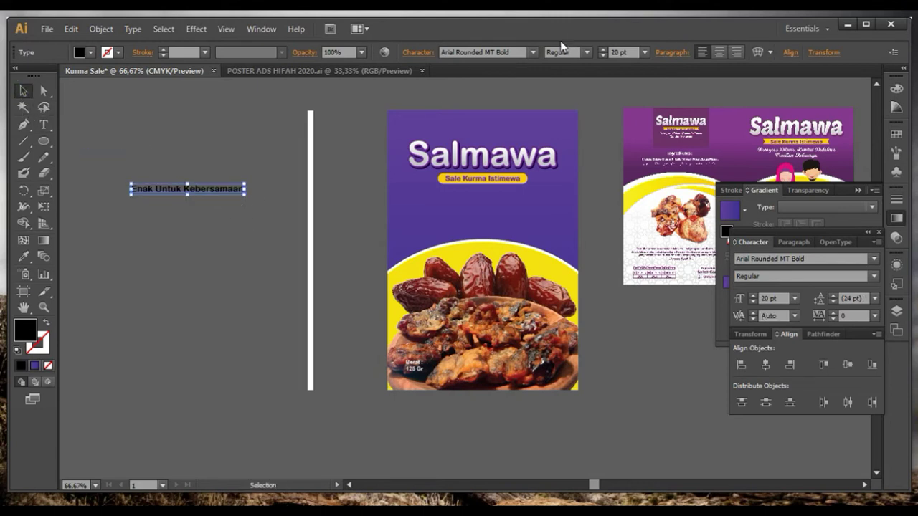
# Step through the font list to preview different fonts on the tagline
pyautogui.click(512, 51)
pyautogui.press('Down')
pyautogui.press('Down')
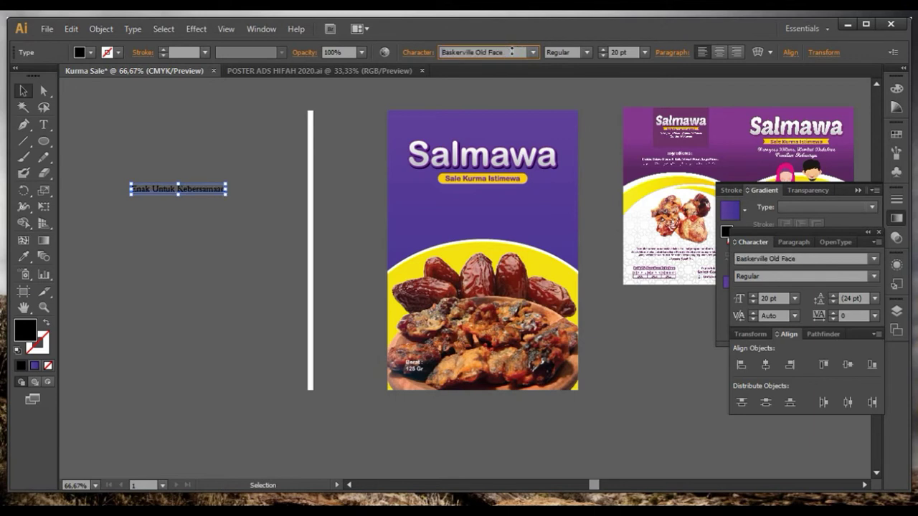
pyautogui.press('Down')
pyautogui.press('Down')
pyautogui.press('Down')
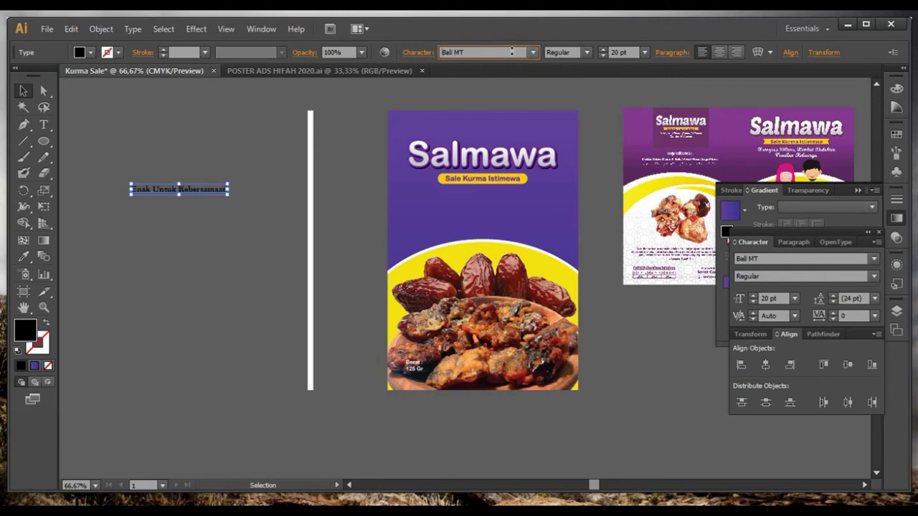
pyautogui.press('Down')
pyautogui.press('Down')
pyautogui.press('Down')
pyautogui.press('Down')
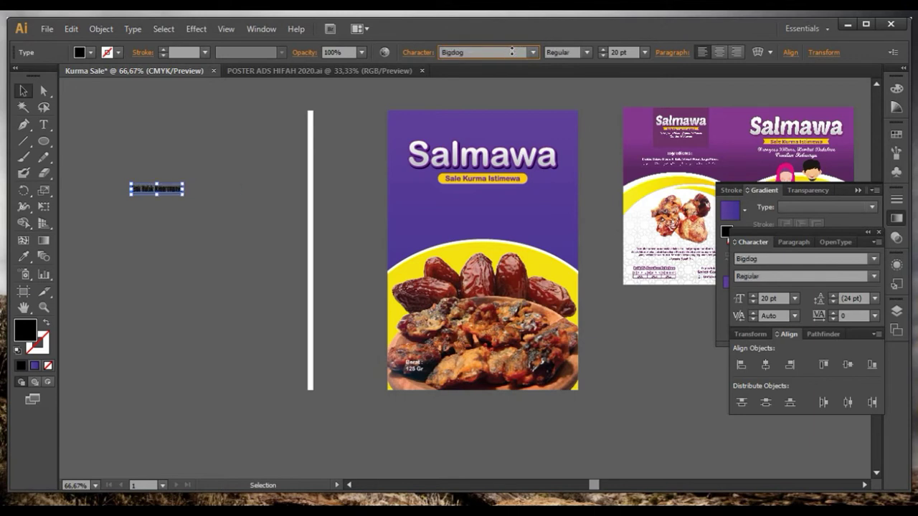
pyautogui.press('Down')
pyautogui.press('Down')
pyautogui.press('Down')
pyautogui.press('Down')
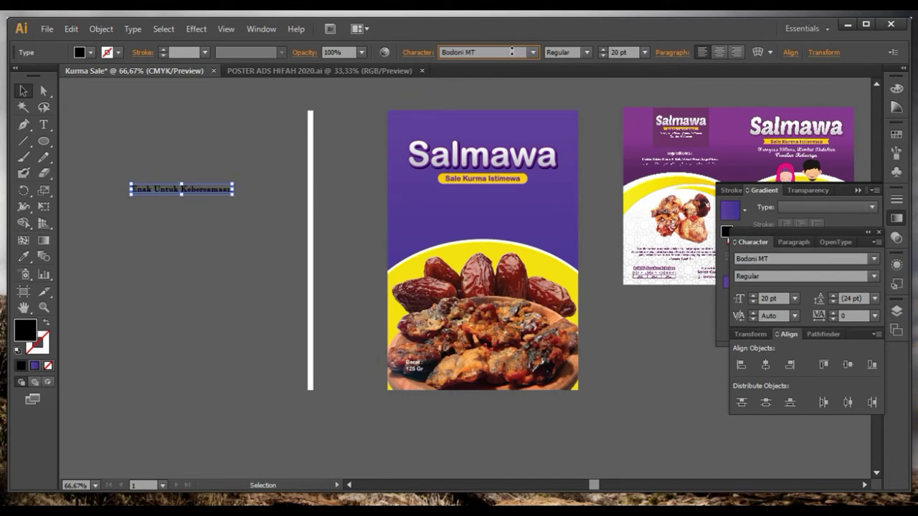
pyautogui.press('Down')
pyautogui.press('Down')
pyautogui.press('Down')
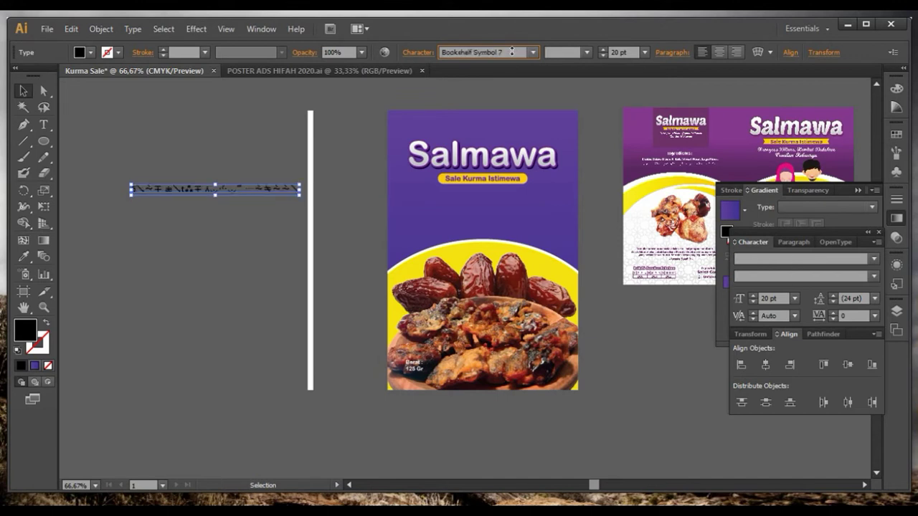
pyautogui.press('Down')
pyautogui.press('Down')
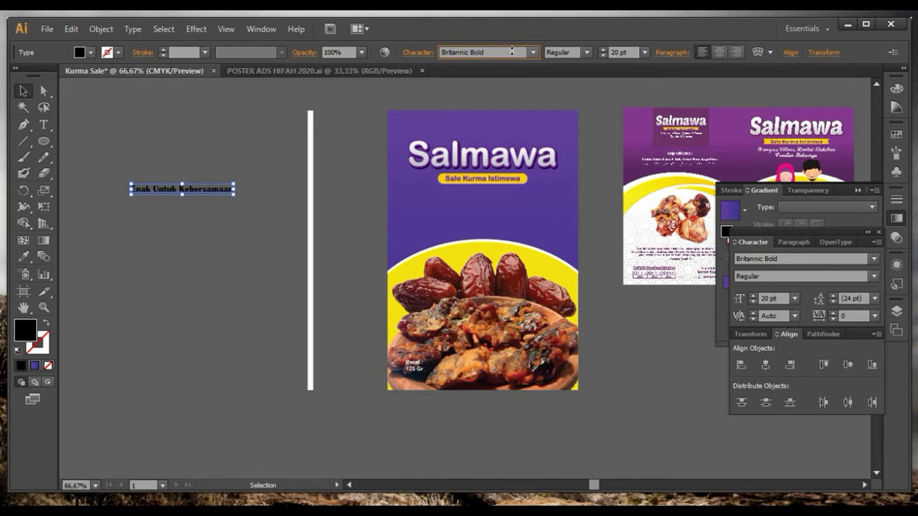
pyautogui.press('Down')
pyautogui.press('Down')
pyautogui.press('Down')
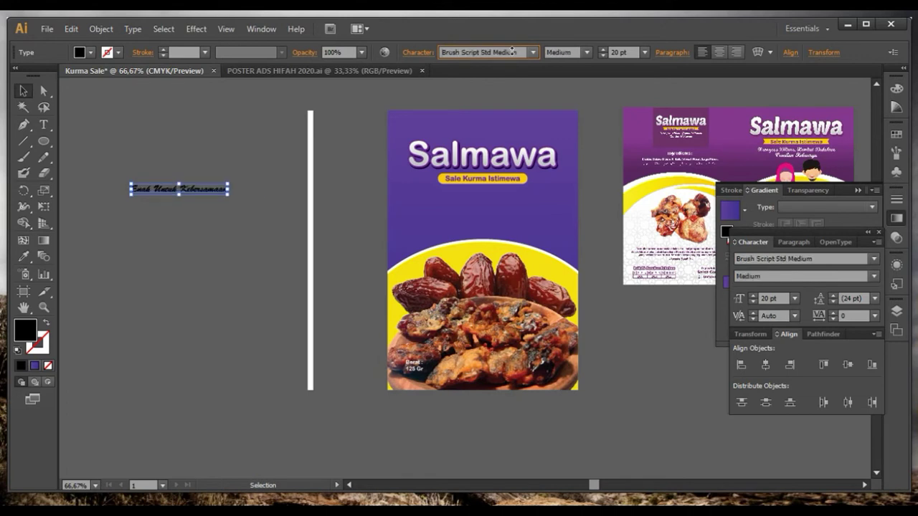
pyautogui.press('Down')
pyautogui.press('Down')
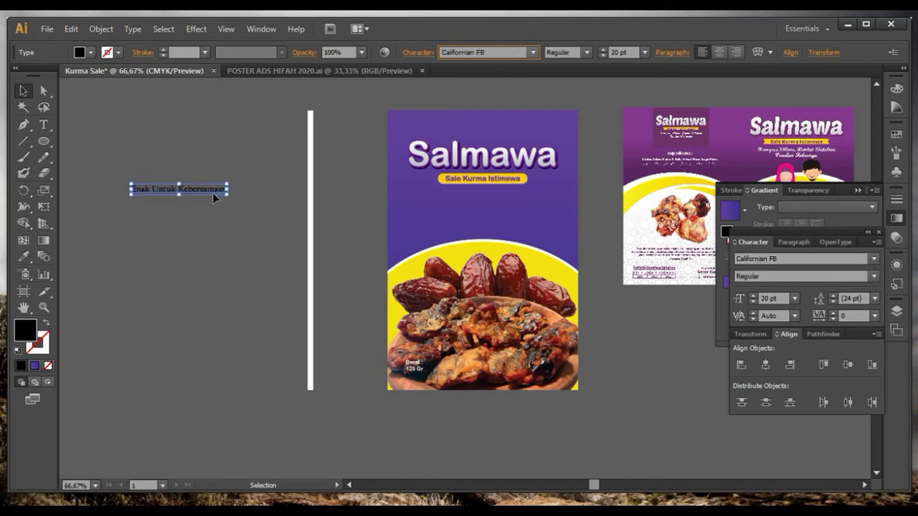
# Move the tagline onto the poster below the banner and give it a white fill
pyautogui.moveTo(212, 192); pyautogui.dragTo(513, 190)
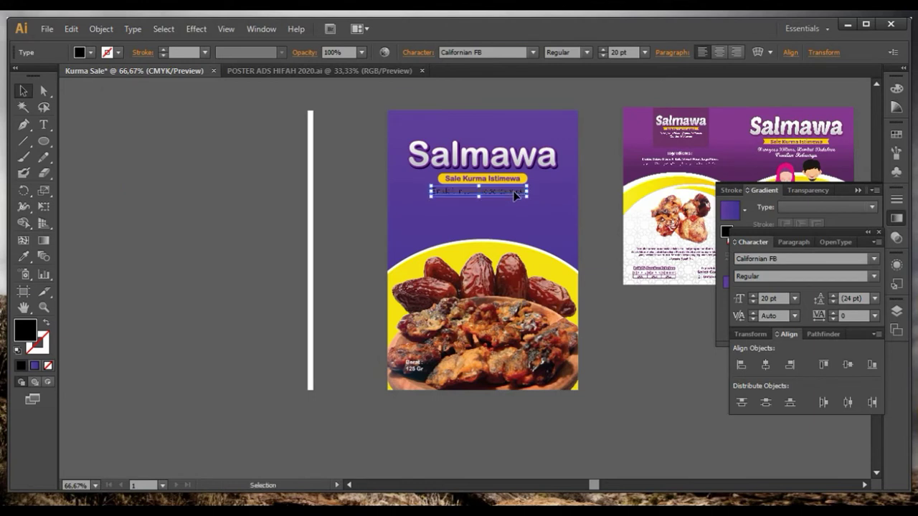
pyautogui.click(80, 52)
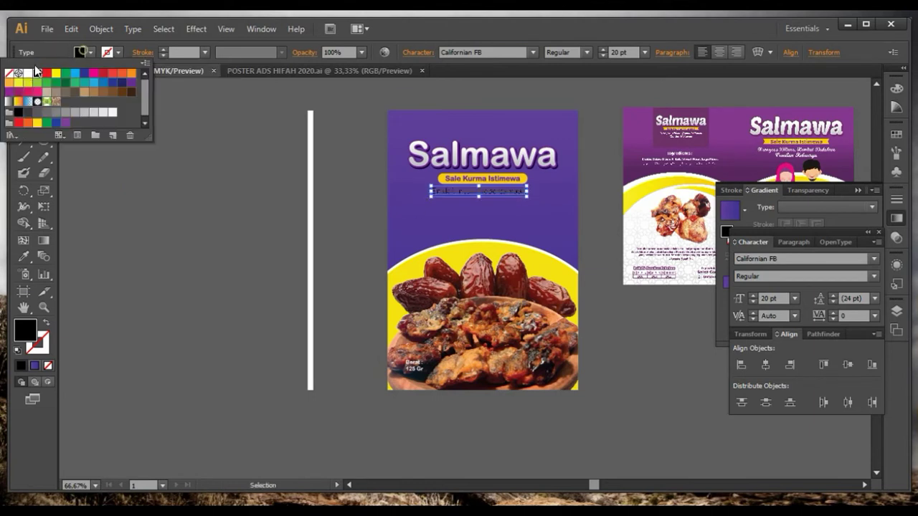
pyautogui.click(26, 75)
pyautogui.click(183, 190)
# Zoom in on the tagline and try Cambria and neighbouring fonts on it
pyautogui.hotkey('ctrl', '+')
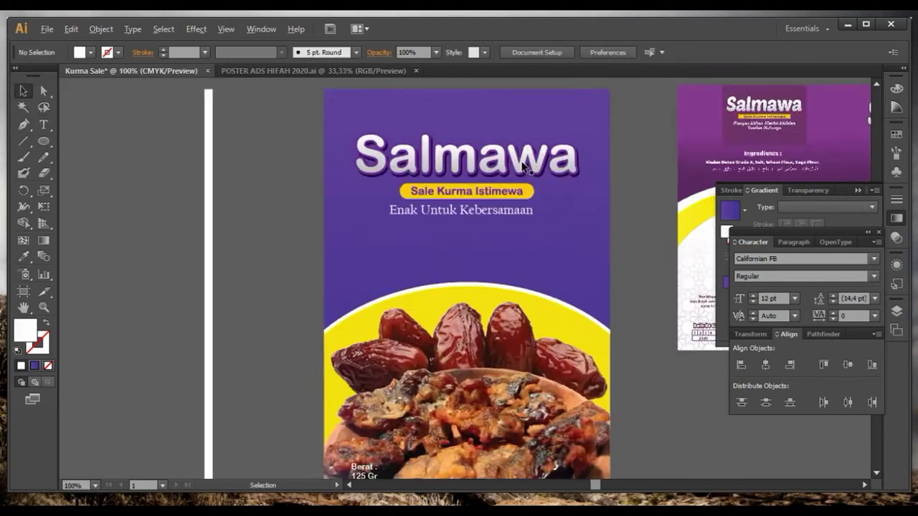
pyautogui.hotkey('ctrl', '+')
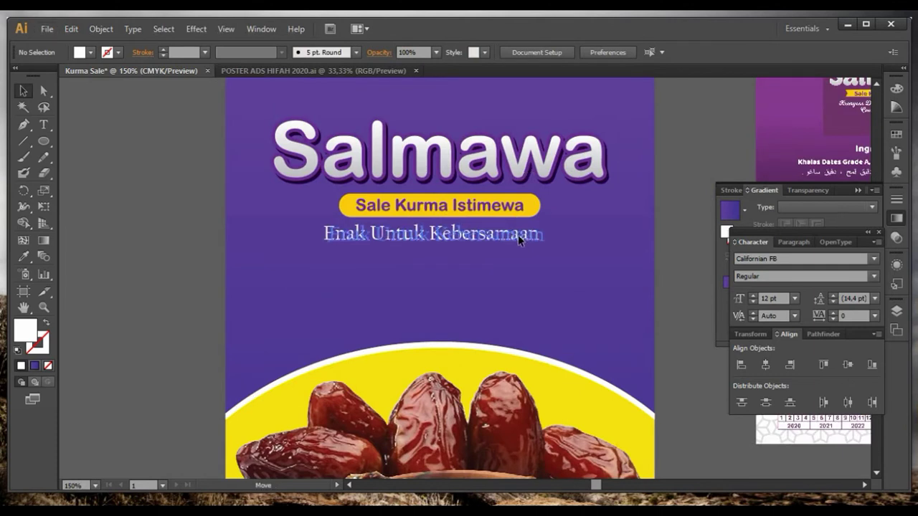
pyautogui.click(518, 235)
pyautogui.click(470, 52)
pyautogui.write('Cambria')
pyautogui.press('Down')
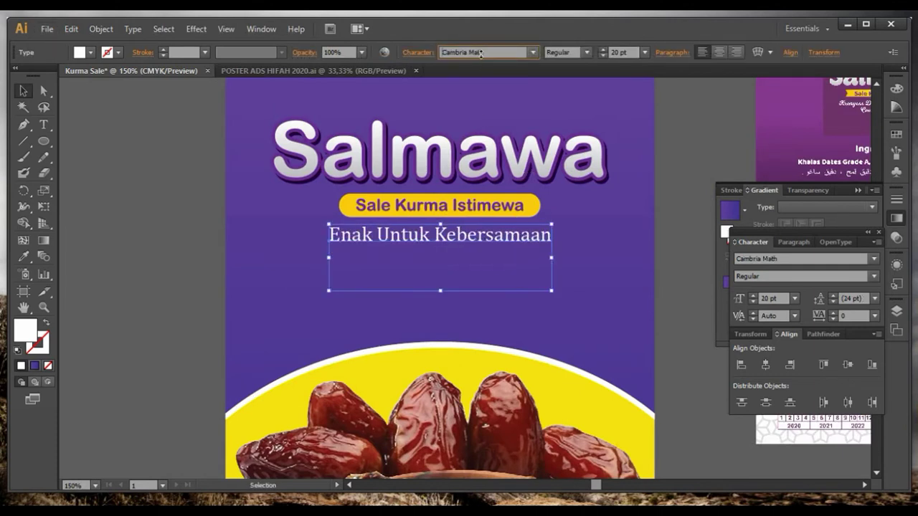
pyautogui.press('Down')
# Set the tagline font to Century Gothic Italic
pyautogui.press('Down')
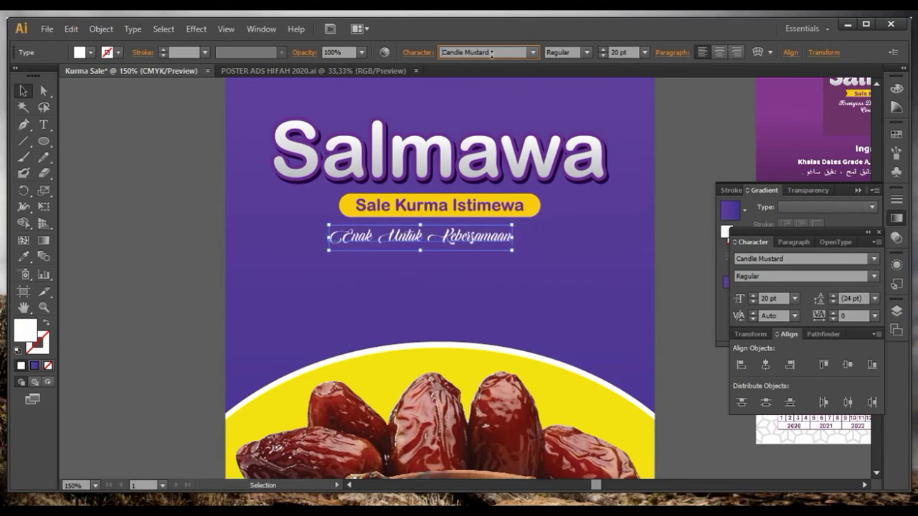
pyautogui.write('Adobe Caslon Pro')
pyautogui.press('Down')
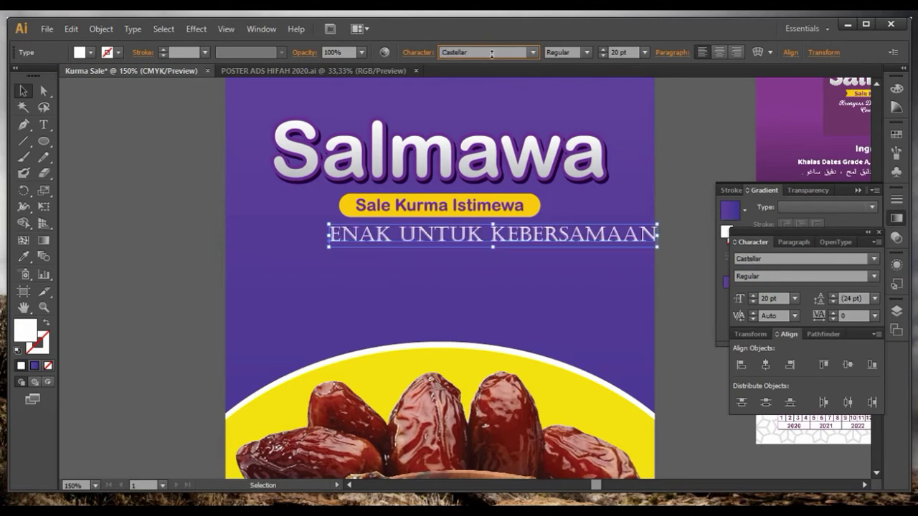
pyautogui.press('Down')
pyautogui.press('Down')
pyautogui.press('Down')
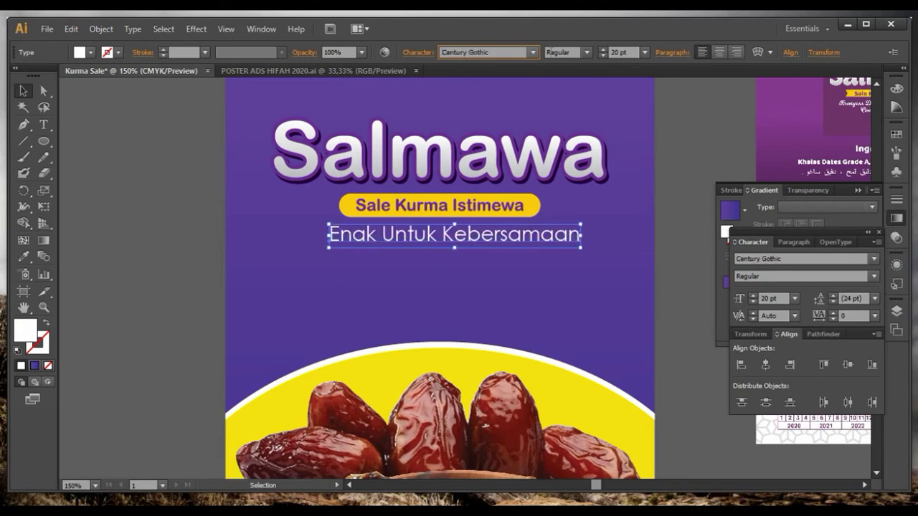
pyautogui.click(587, 52)
pyautogui.click(565, 78)
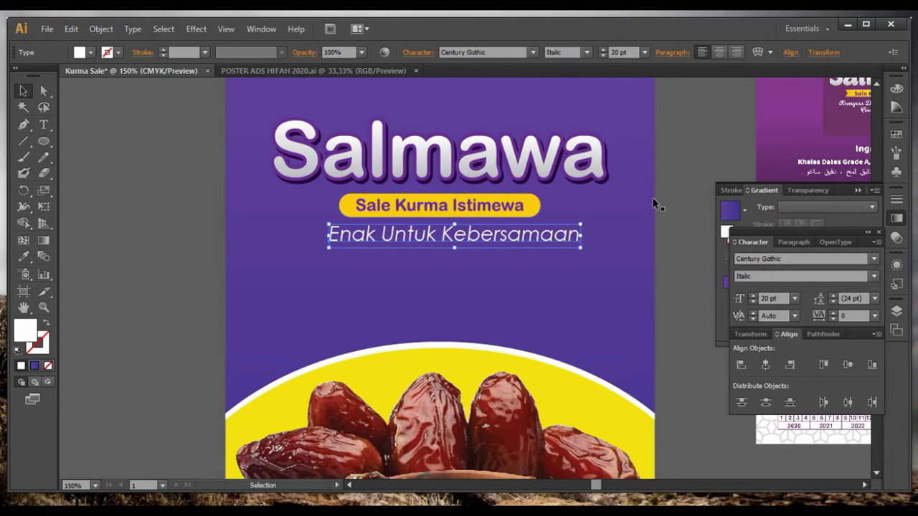
pyautogui.click(654, 200)
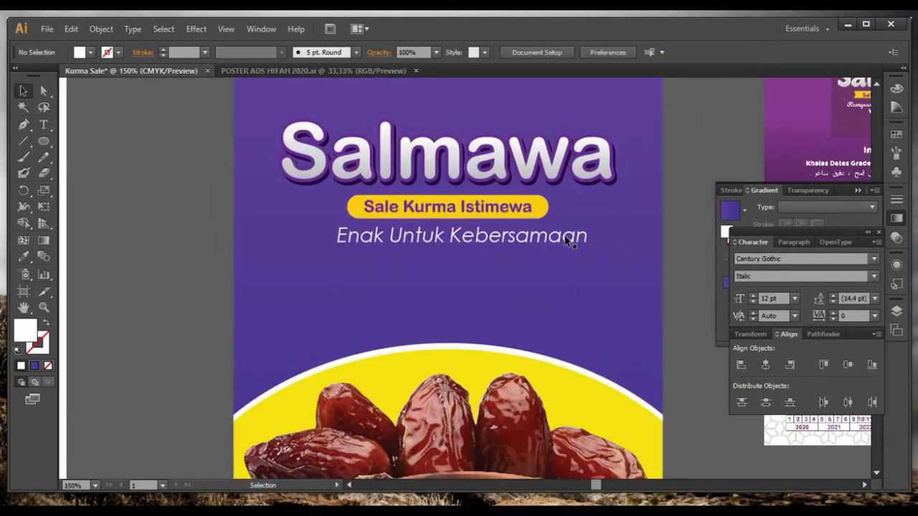
# Shrink the tagline to 12 pt and centre it under the title
pyautogui.moveTo(566, 240); pyautogui.dragTo(326, 243)
pyautogui.click(646, 53)
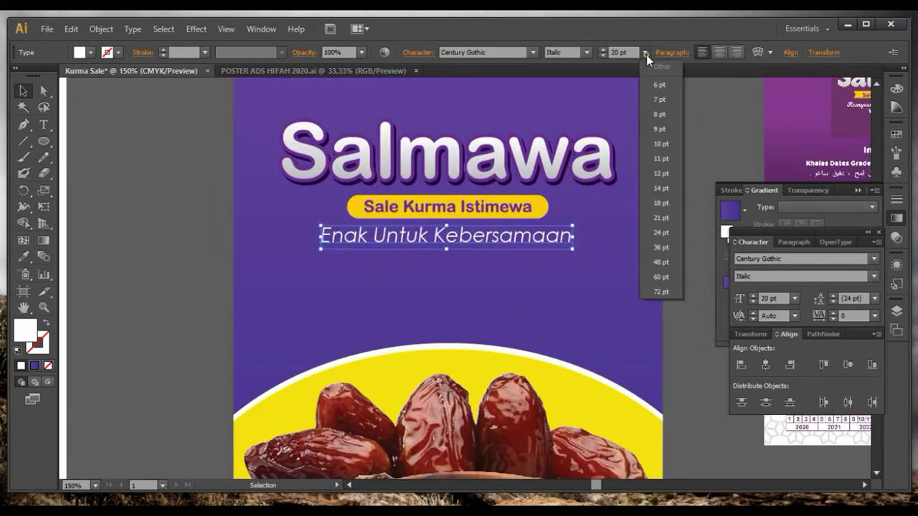
pyautogui.click(659, 173)
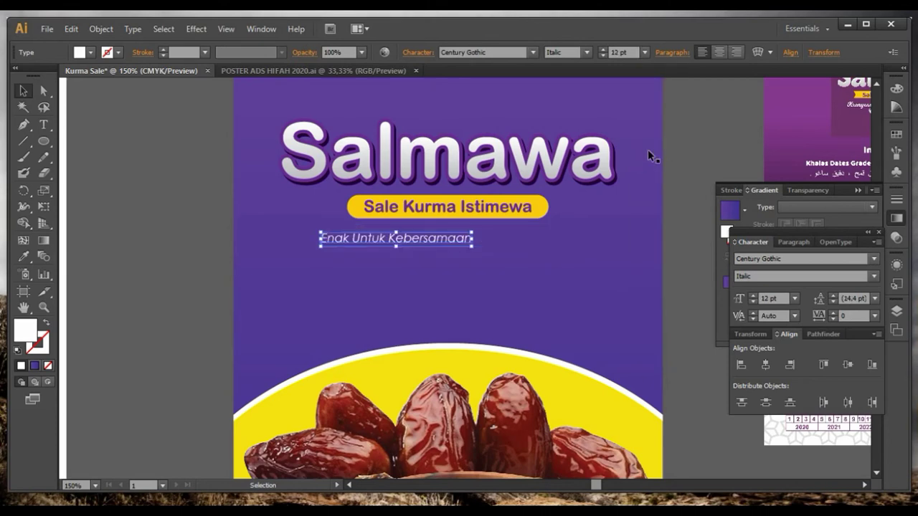
pyautogui.moveTo(464, 242); pyautogui.dragTo(514, 239)
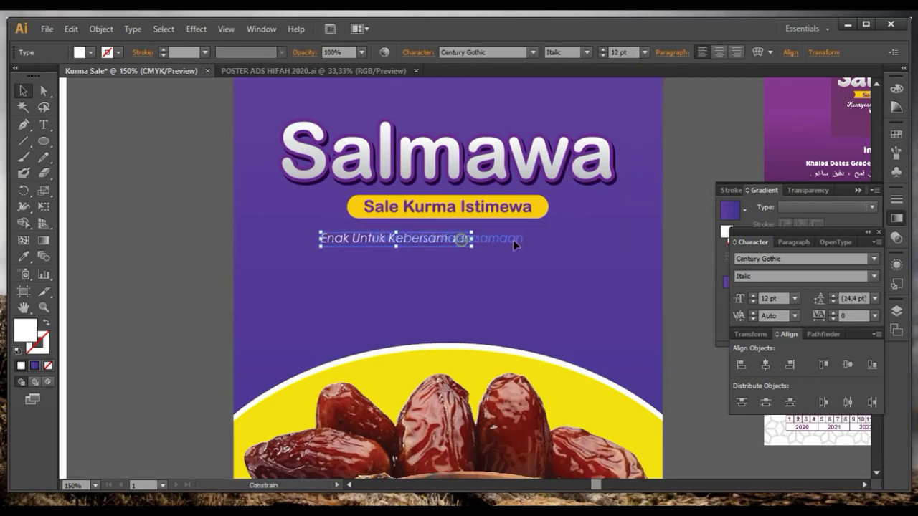
pyautogui.click(653, 199)
# Delete the stray white vertical bar
pyautogui.scroll(-2, 652, 199)
pyautogui.scroll(1, 507, 227)
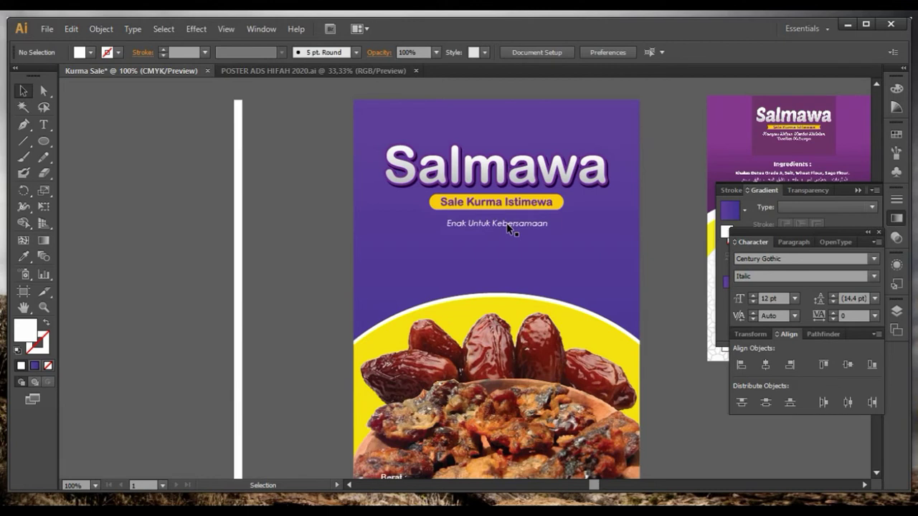
pyautogui.scroll(-1, 507, 227)
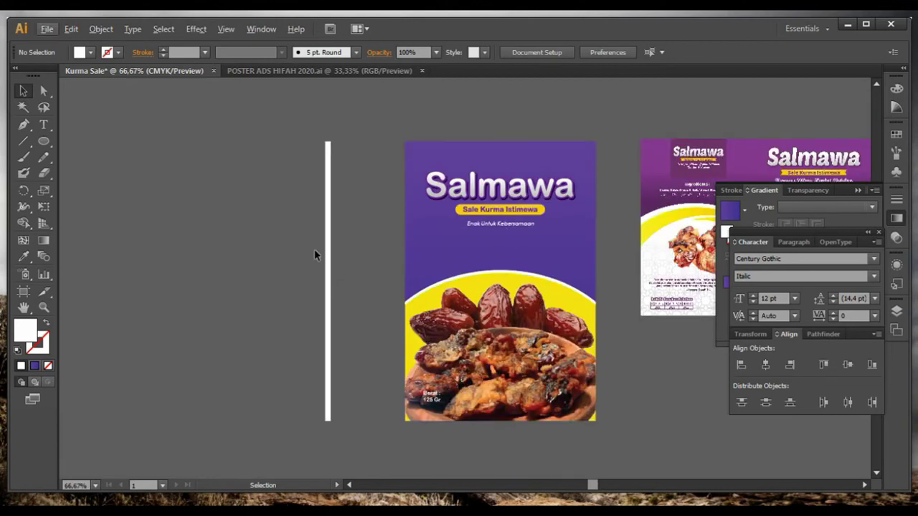
pyautogui.click(324, 282)
pyautogui.press('Delete')
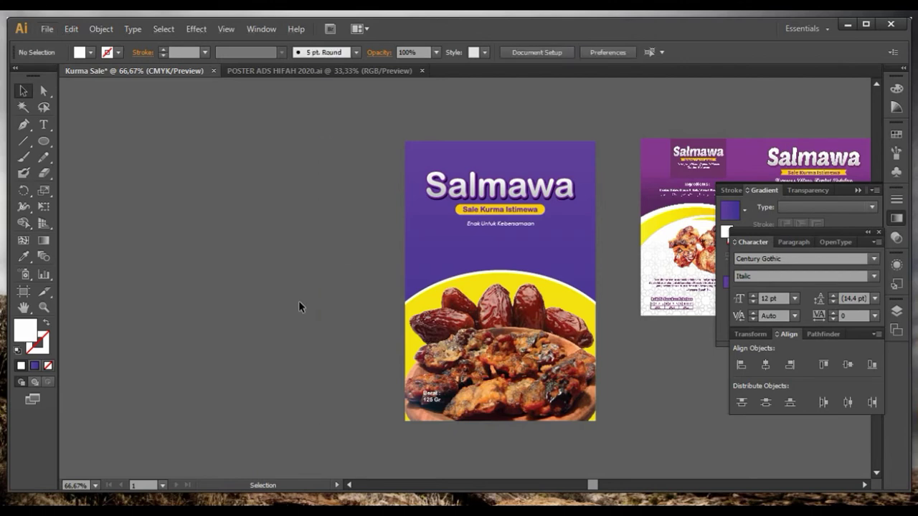
# Move the Enak Untuk Kebersamaan tagline slightly to the left
pyautogui.scroll(-1, 362, 289)
pyautogui.hscroll(1, 510, 237)
pyautogui.scroll(2, 649, 208)
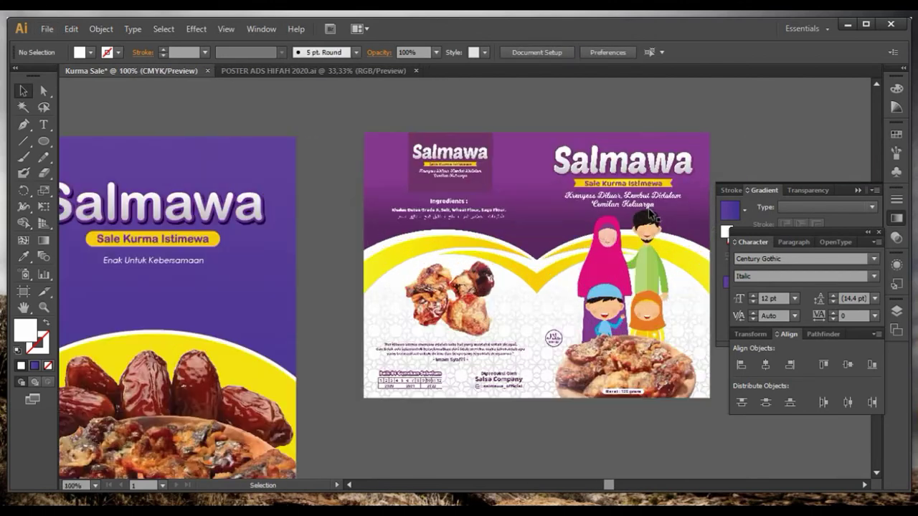
pyautogui.scroll(1, 649, 208)
pyautogui.scroll(-2, 603, 222)
pyautogui.hscroll(-1, 326, 267)
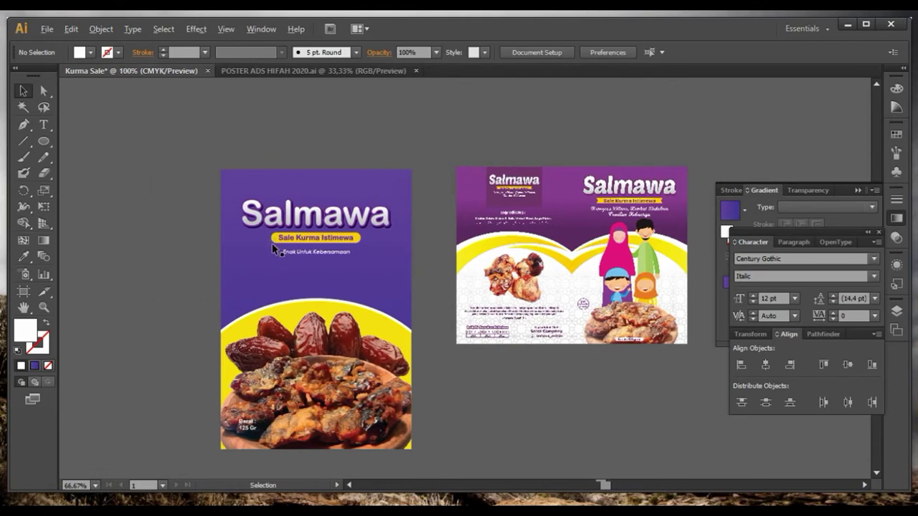
pyautogui.scroll(2, 326, 267)
pyautogui.moveTo(326, 265); pyautogui.dragTo(264, 265)
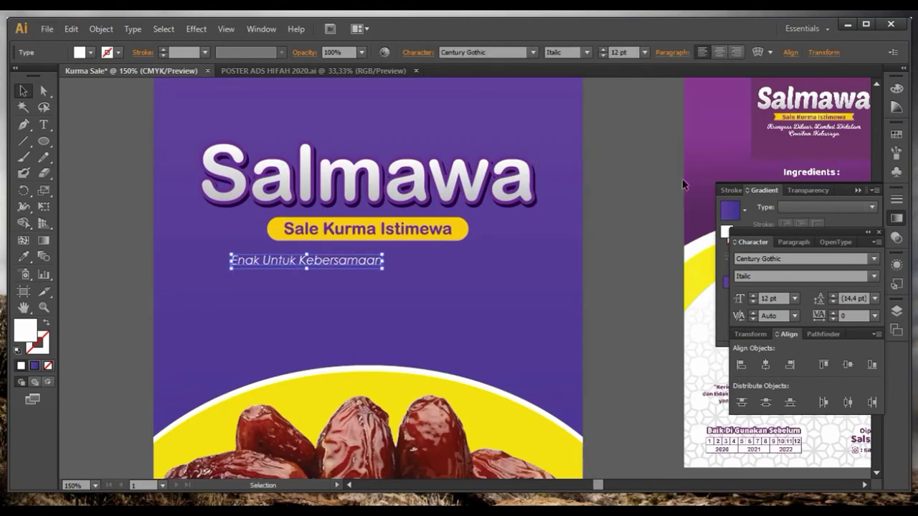
# Give the tagline 100 tracking and a 16 pt font size
pyautogui.click(874, 316)
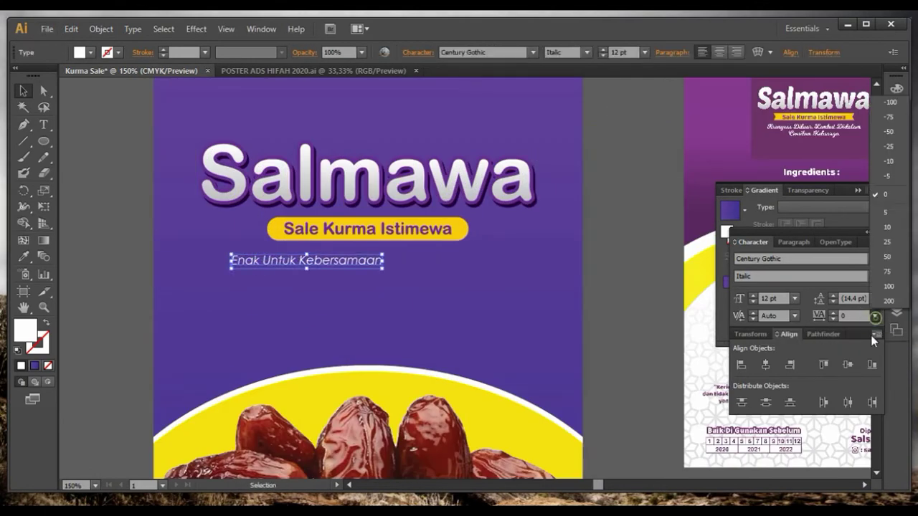
pyautogui.click(891, 288)
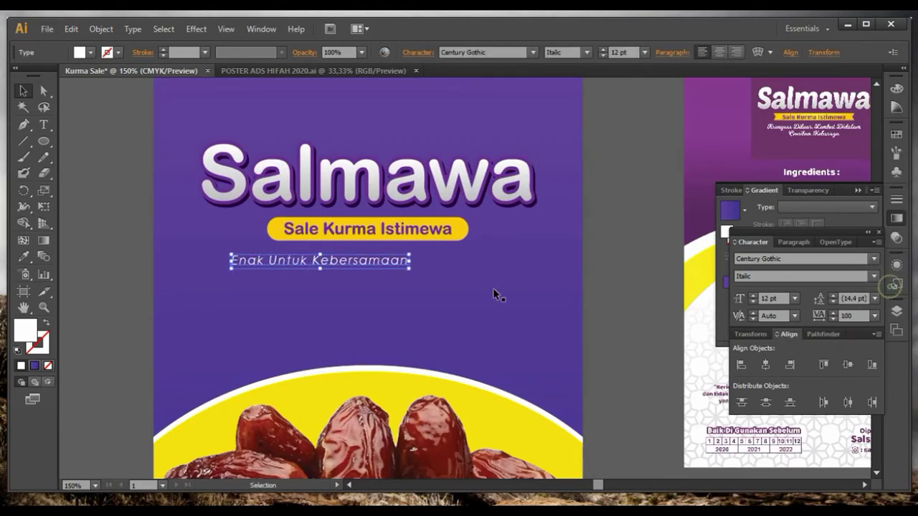
pyautogui.click(631, 53)
pyautogui.write('16')
pyautogui.press('Return')
pyautogui.click(578, 238)
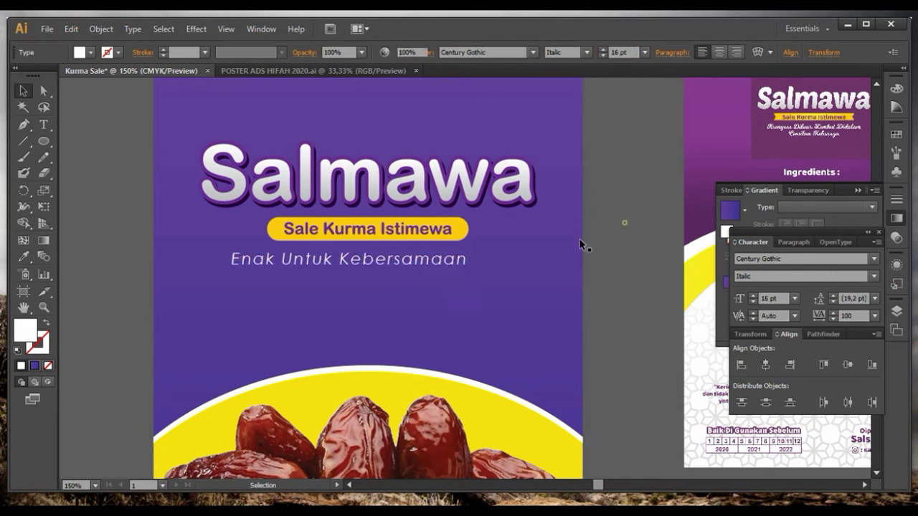
# Horizontally centre the Salmawa title, sale badge and tagline on each other
pyautogui.click(461, 263)
pyautogui.keyDown('shift'); pyautogui.click(464, 228); pyautogui.keyUp('shift')
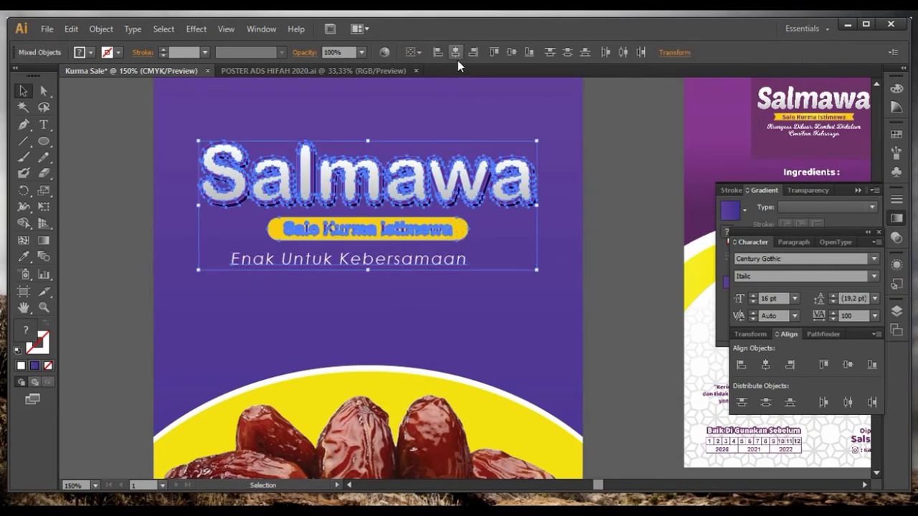
pyautogui.click(454, 52)
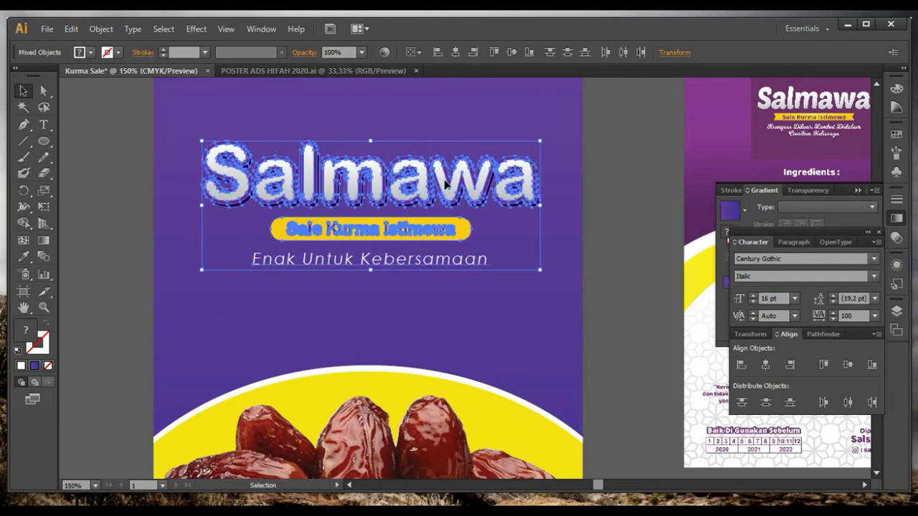
pyautogui.click(617, 208)
# Nudge the title, badge and tagline block two steps down on the poster
pyautogui.scroll(-2, 617, 207)
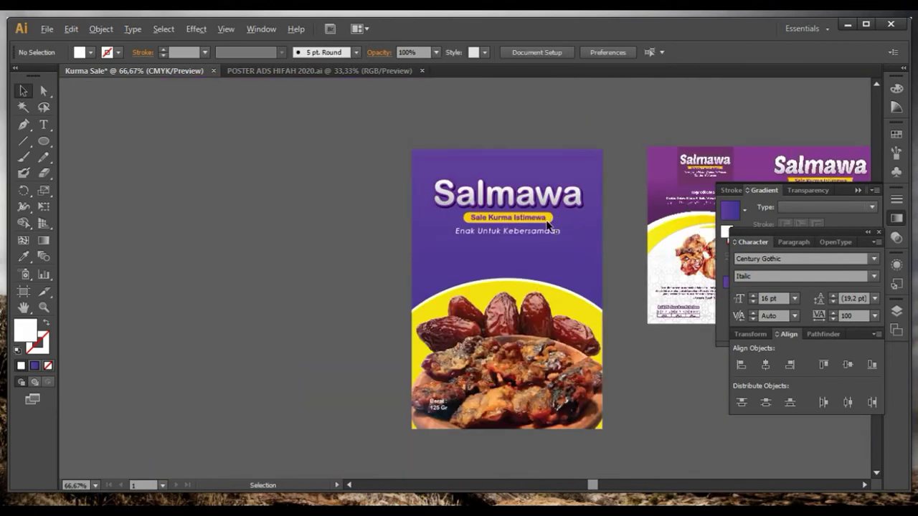
pyautogui.scroll(1, 504, 249)
pyautogui.scroll(-2, 504, 250)
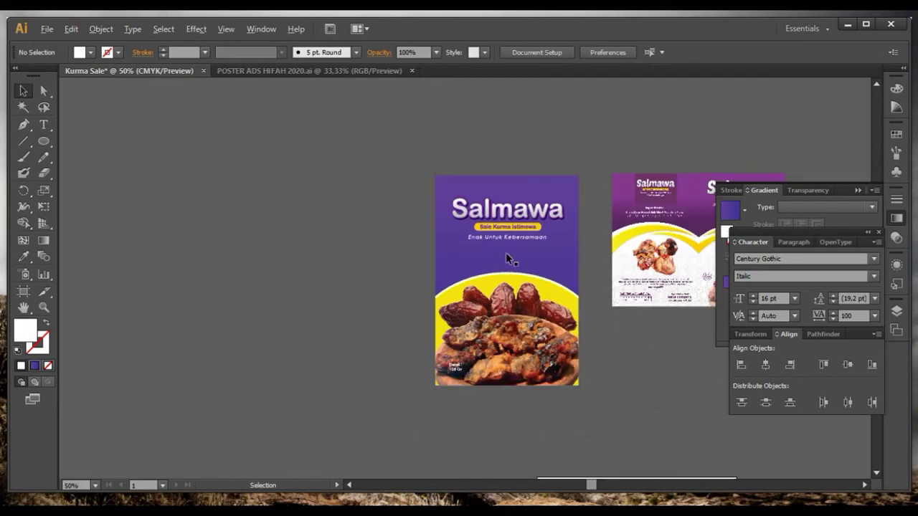
pyautogui.scroll(1, 508, 258)
pyautogui.scroll(1, 507, 258)
pyautogui.moveTo(316, 189); pyautogui.dragTo(478, 273)
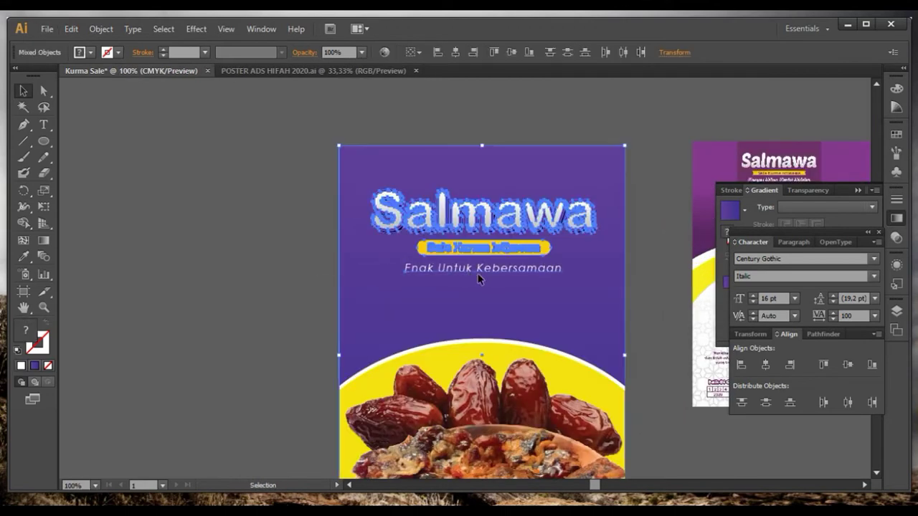
pyautogui.press('Down')
pyautogui.press('Down')
pyautogui.press('Down')
pyautogui.press('Down')
pyautogui.press('Down')
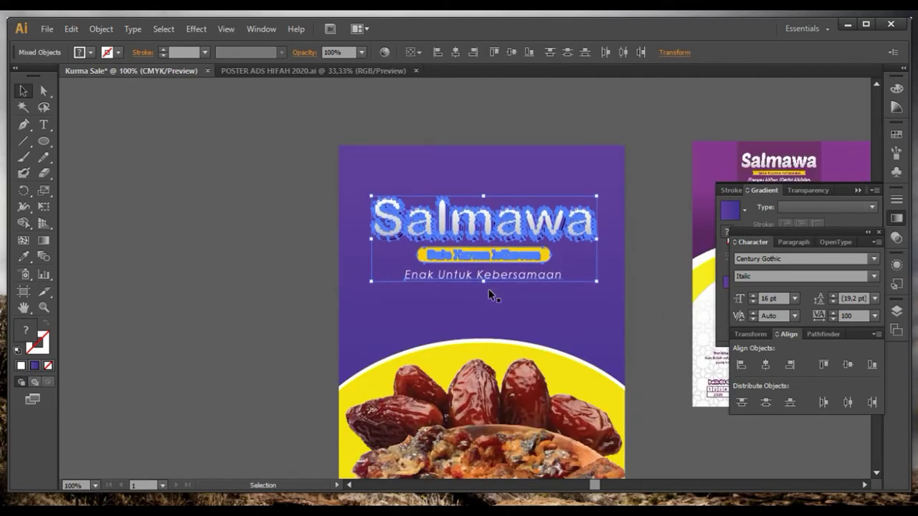
pyautogui.press('Down')
pyautogui.press('Down')
pyautogui.press('Down')
pyautogui.click(244, 280)
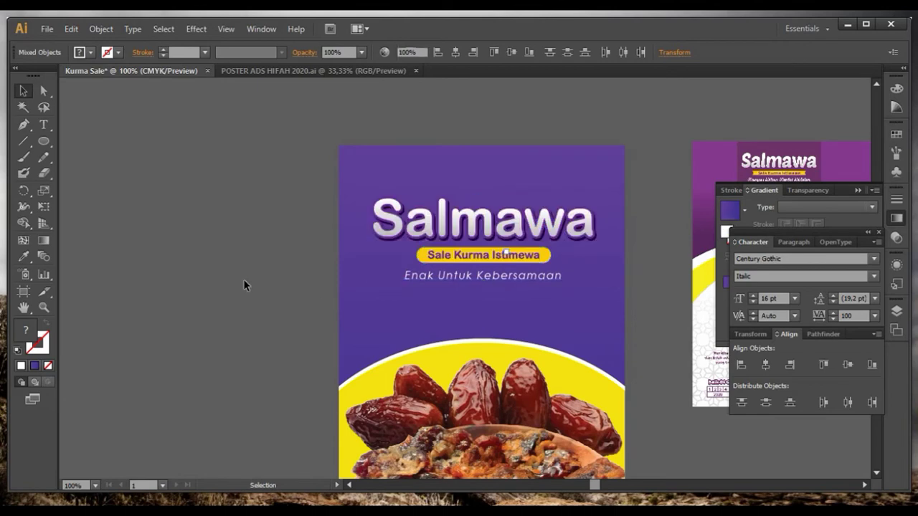
pyautogui.scroll(-1, 244, 281)
pyautogui.scroll(-1, 287, 266)
pyautogui.hscroll(-1, 287, 267)
# Duplicate the yellow arch and purple background to the left and align their left edges
pyautogui.hscroll(-1, 315, 272)
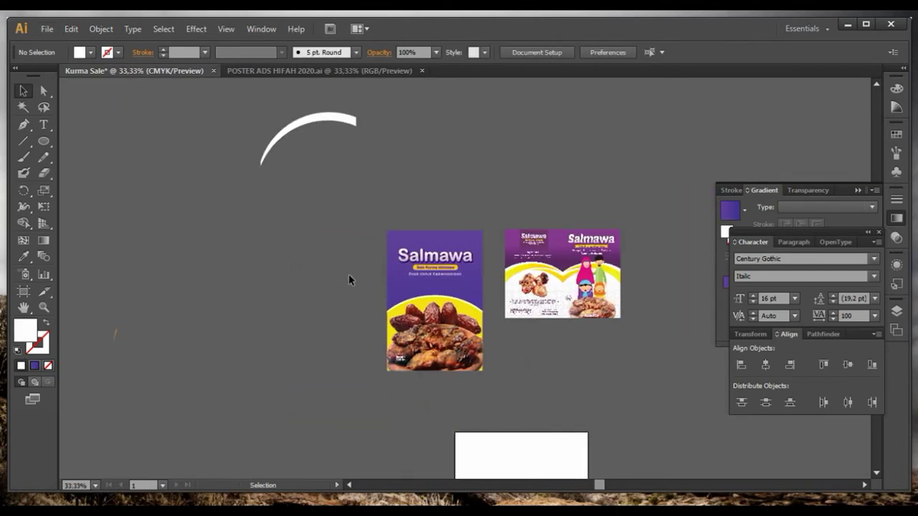
pyautogui.moveTo(394, 294); pyautogui.dragTo(249, 294)
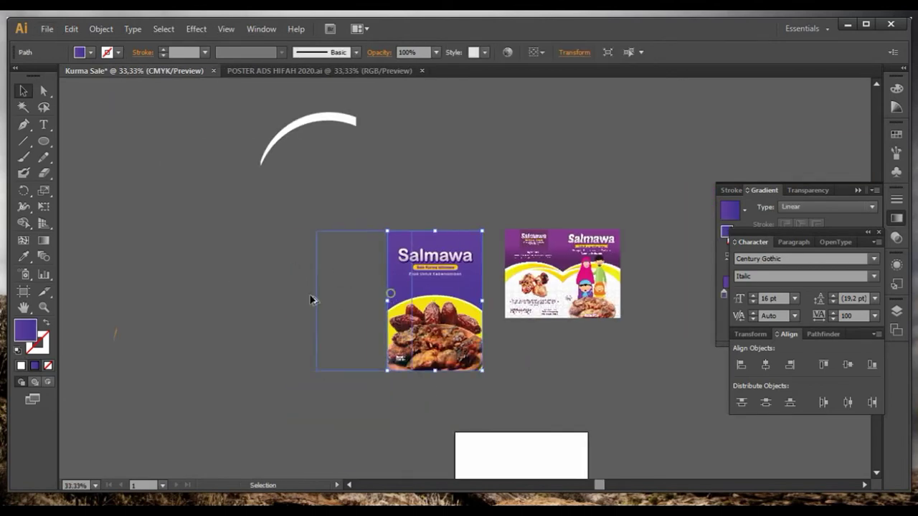
pyautogui.hotkey('ctrl', 'z')
pyautogui.click(418, 301)
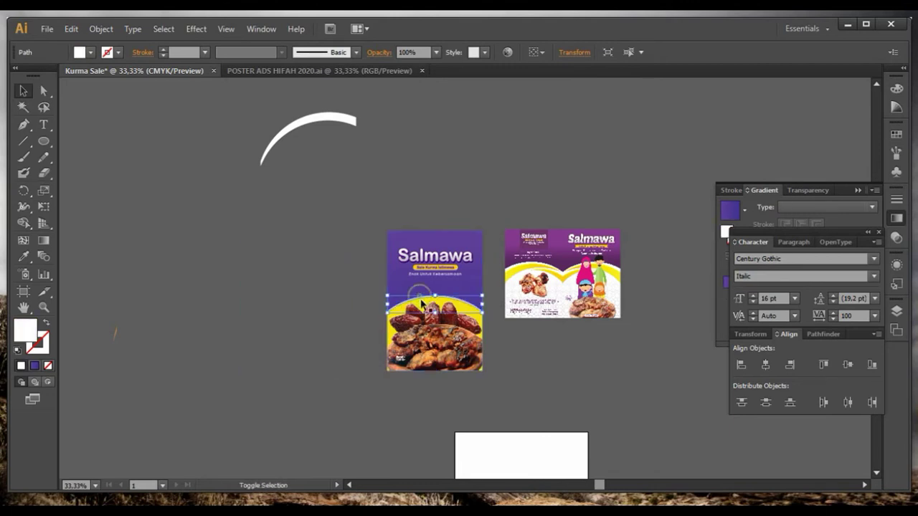
pyautogui.moveTo(418, 301); pyautogui.dragTo(253, 293)
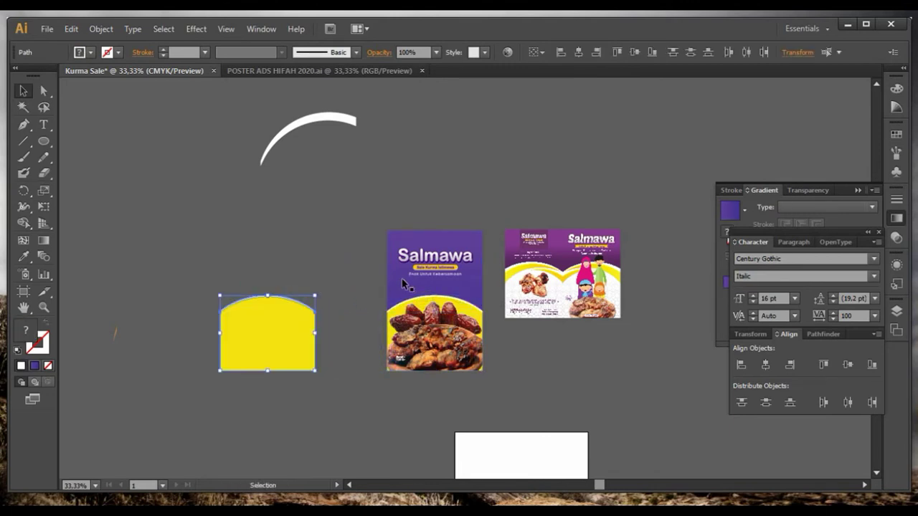
pyautogui.moveTo(394, 291); pyautogui.dragTo(317, 290)
pyautogui.keyDown('shift'); pyautogui.click(257, 307); pyautogui.keyUp('shift')
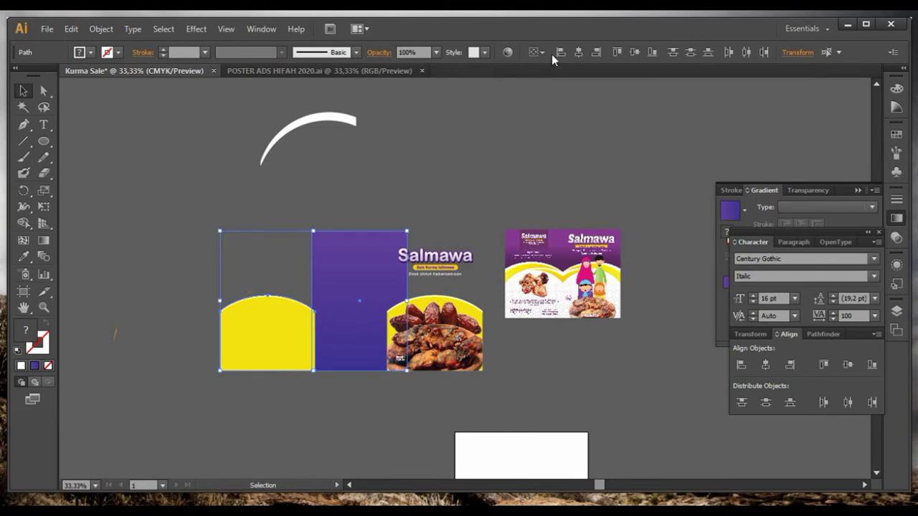
pyautogui.click(560, 53)
pyautogui.click(275, 217)
# Copy the purple-and-yellow background group to the left of the first poster
pyautogui.scroll(1, 255, 309)
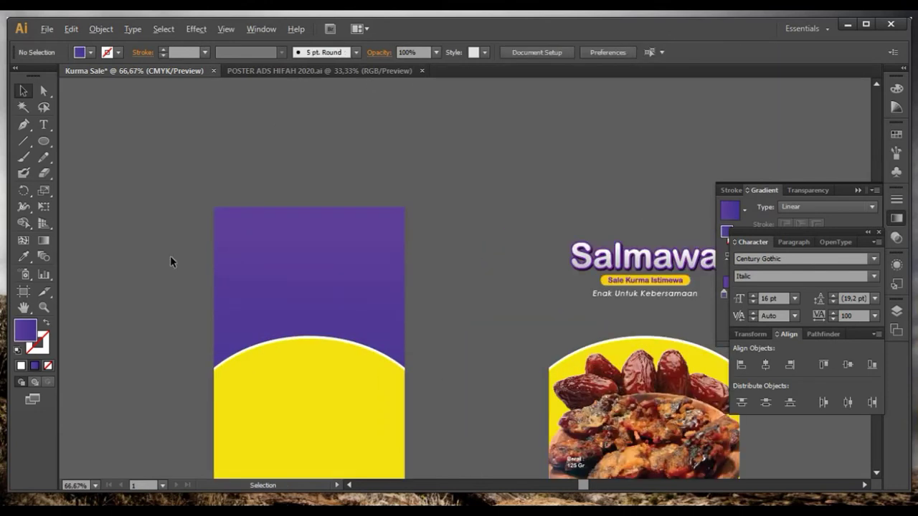
pyautogui.click(306, 360)
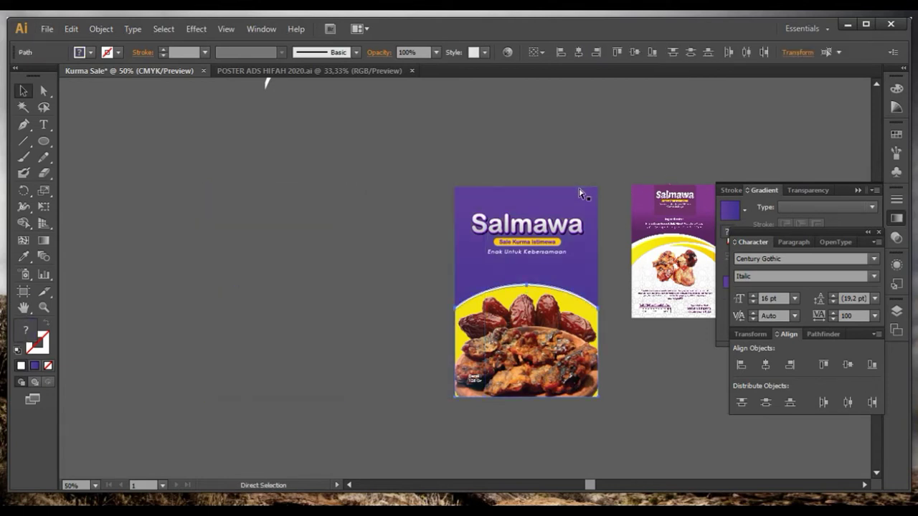
pyautogui.moveTo(472, 265); pyautogui.dragTo(172, 266)
pyautogui.click(238, 159)
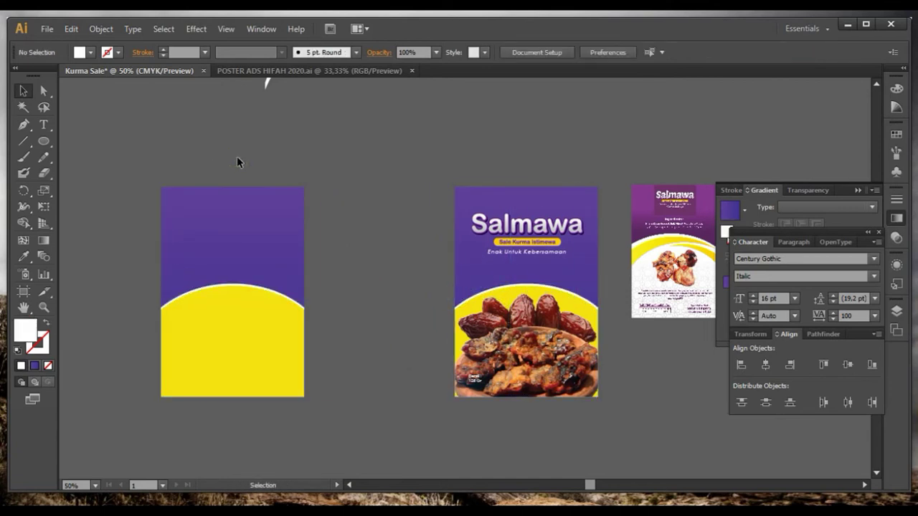
# Review both poster backgrounds, then switch over to WhatsApp
pyautogui.hscroll(2, 445, 251)
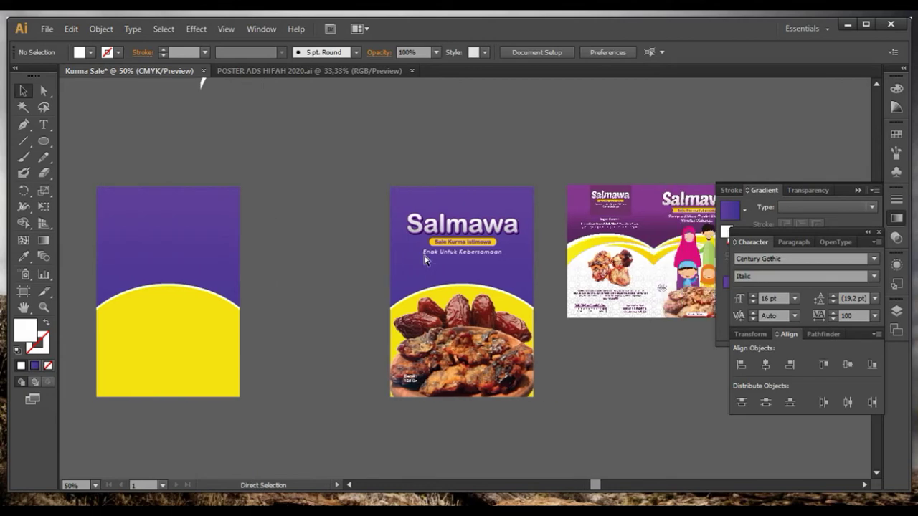
pyautogui.hscroll(1, 544, 218)
pyautogui.scroll(1, 631, 200)
pyautogui.scroll(1, 631, 200)
pyautogui.scroll(2, 504, 198)
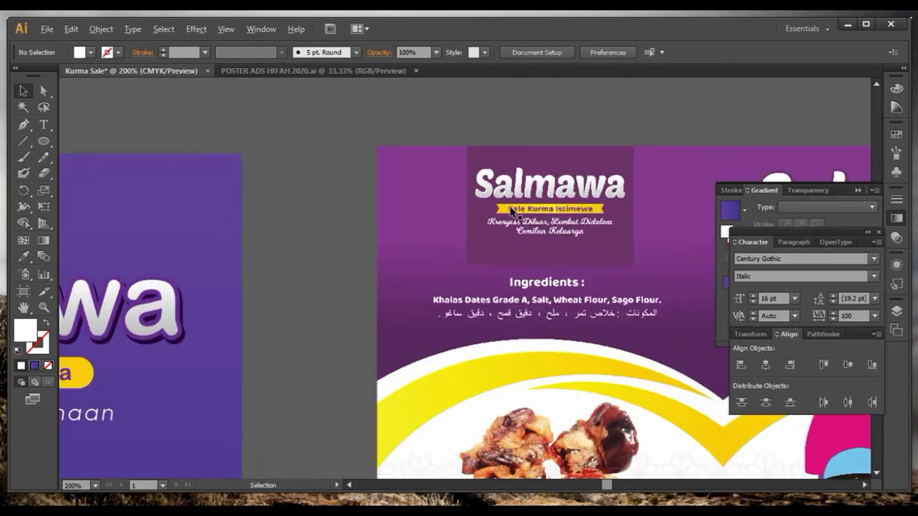
pyautogui.scroll(-1, 511, 210)
pyautogui.scroll(-1, 460, 236)
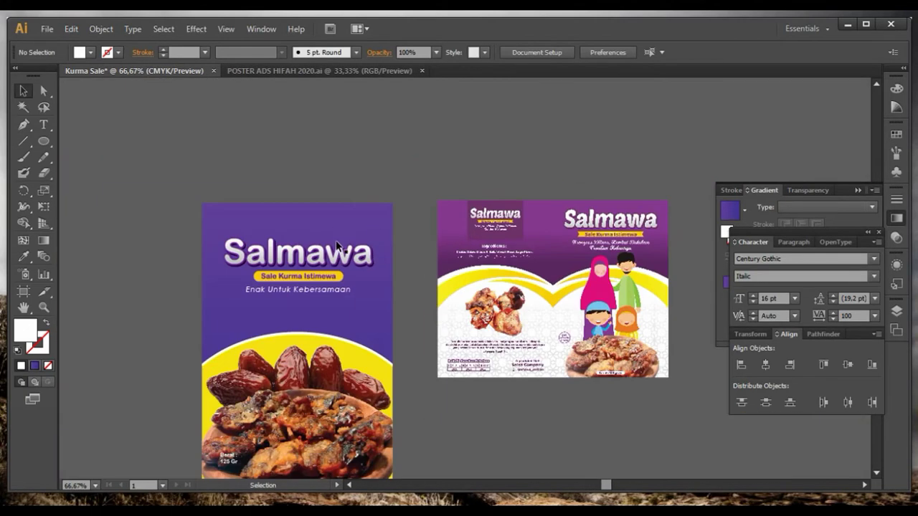
pyautogui.scroll(2, 523, 352)
pyautogui.scroll(2, 527, 353)
pyautogui.scroll(-2, 531, 355)
pyautogui.scroll(-2, 542, 359)
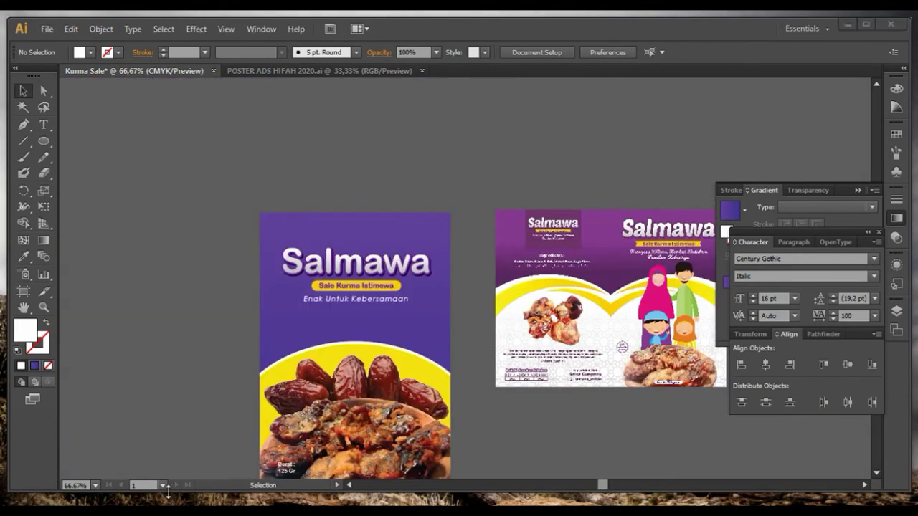
pyautogui.hotkey('alt', 'Tab')
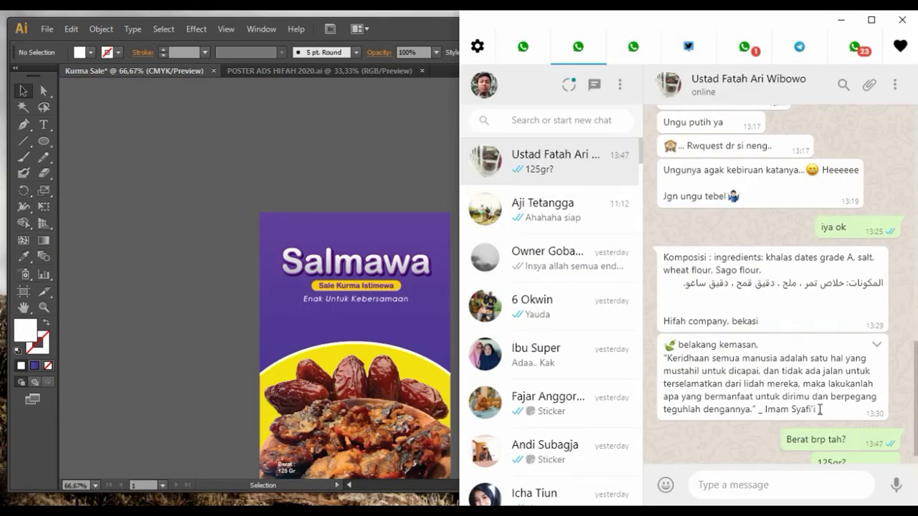
# Select the full Komposisi message in the WhatsApp chat and return to the Illustrator document
pyautogui.moveTo(775, 320); pyautogui.dragTo(691, 269)
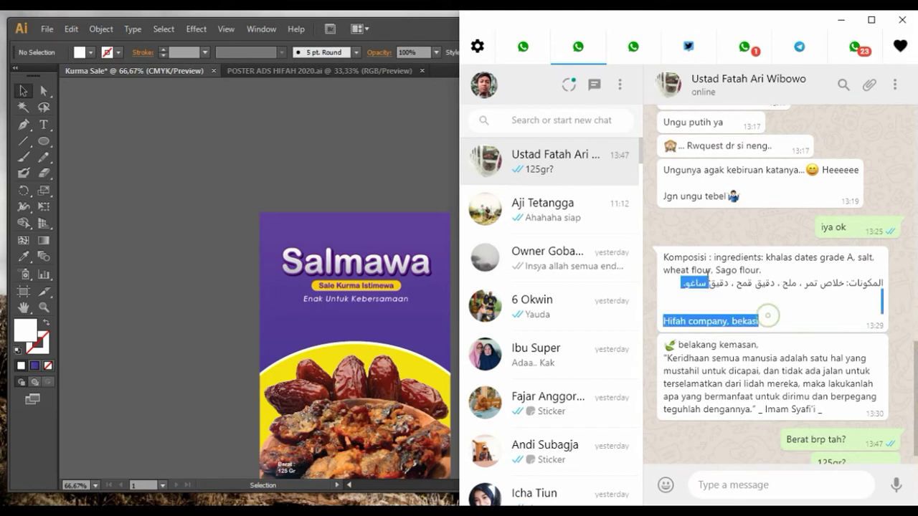
pyautogui.moveTo(663, 260)
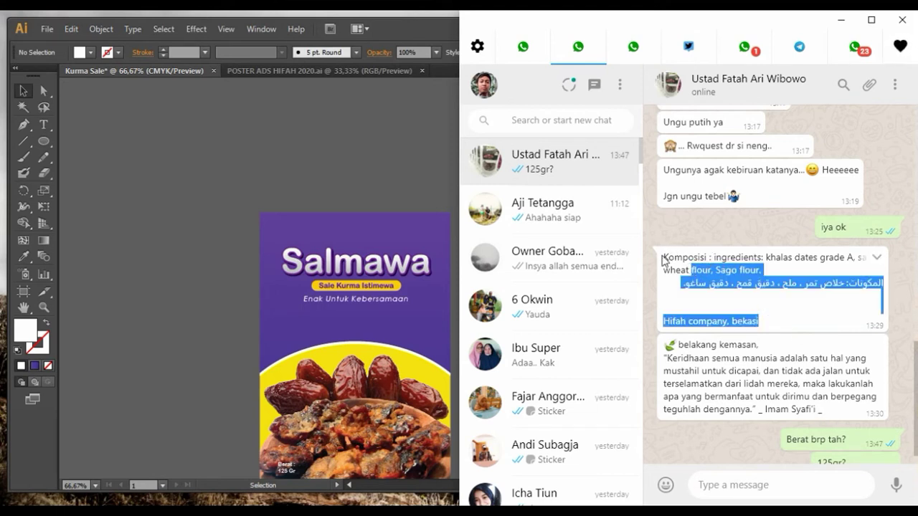
pyautogui.moveTo(660, 255); pyautogui.dragTo(762, 326)
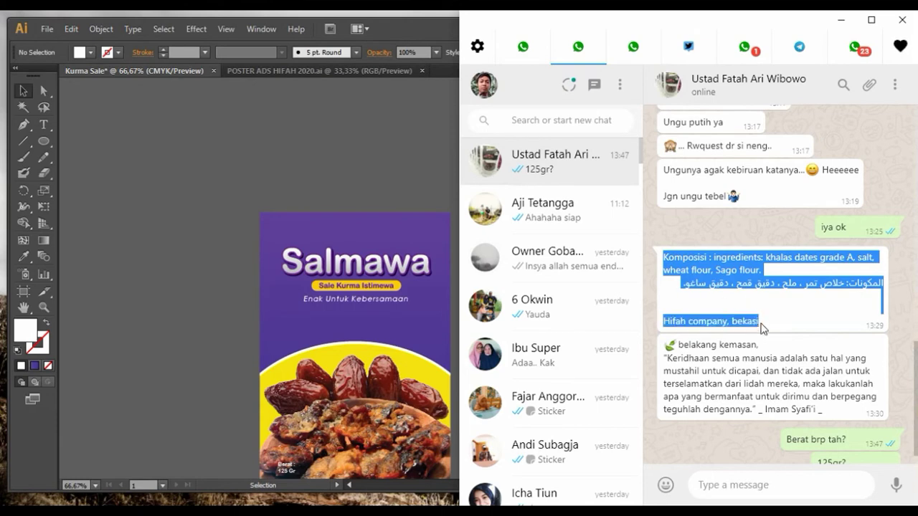
pyautogui.click(384, 323)
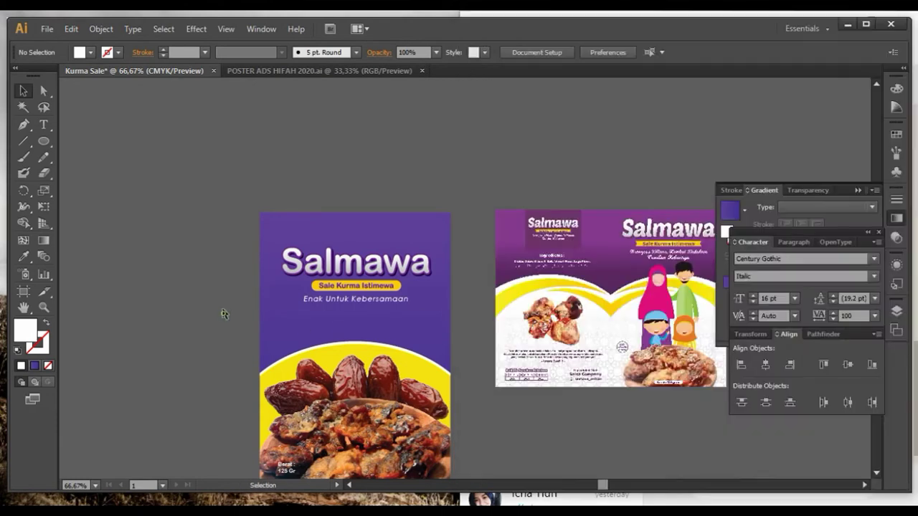
pyautogui.hscroll(-3, 222, 308)
pyautogui.hotkey('ctrl', '-')
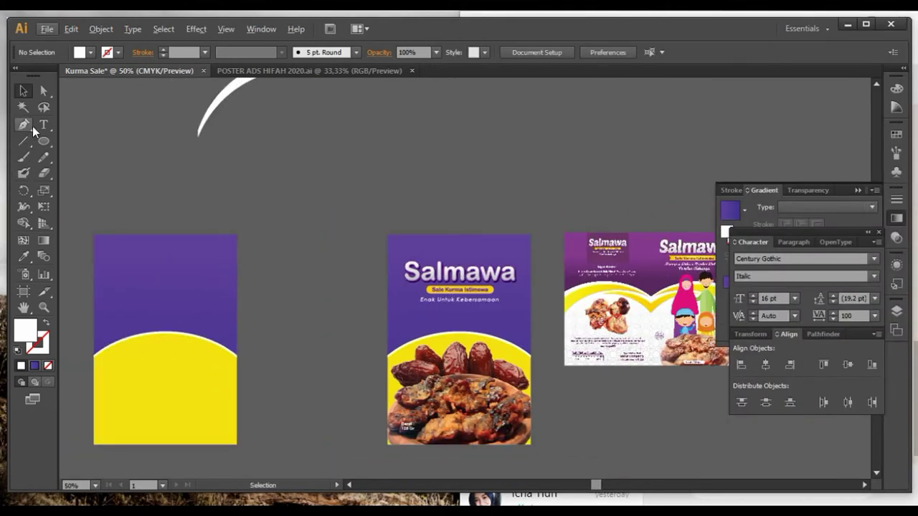
# Paste the Komposisi text above the artboards and delete the unreadable Arabic line
pyautogui.click(44, 124)
pyautogui.click(252, 206)
pyautogui.hotkey('ctrl', 'v')
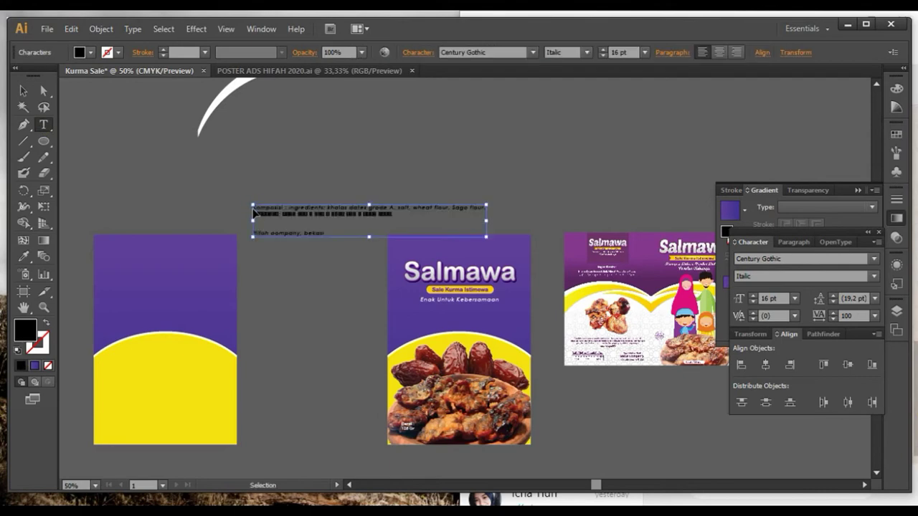
pyautogui.scroll(2, 291, 210)
pyautogui.scroll(1, 291, 210)
pyautogui.scroll(-2, 287, 210)
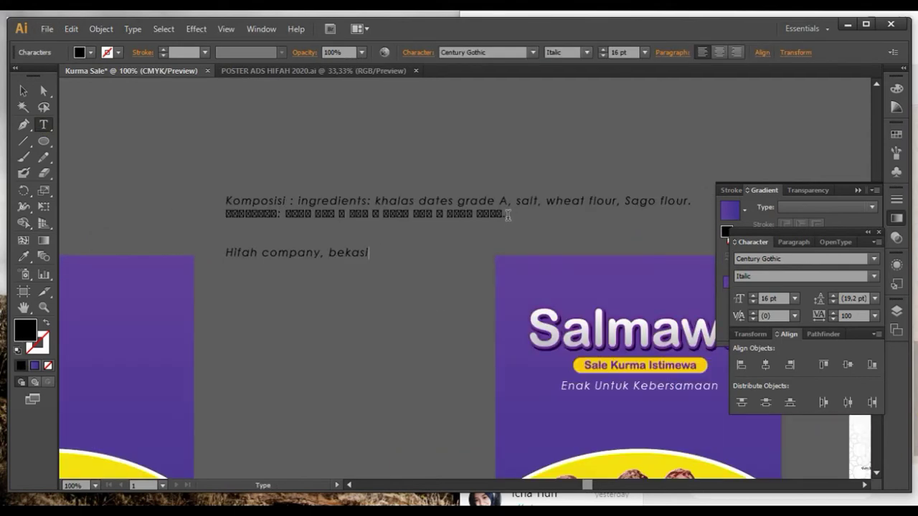
pyautogui.moveTo(507, 215); pyautogui.dragTo(202, 212)
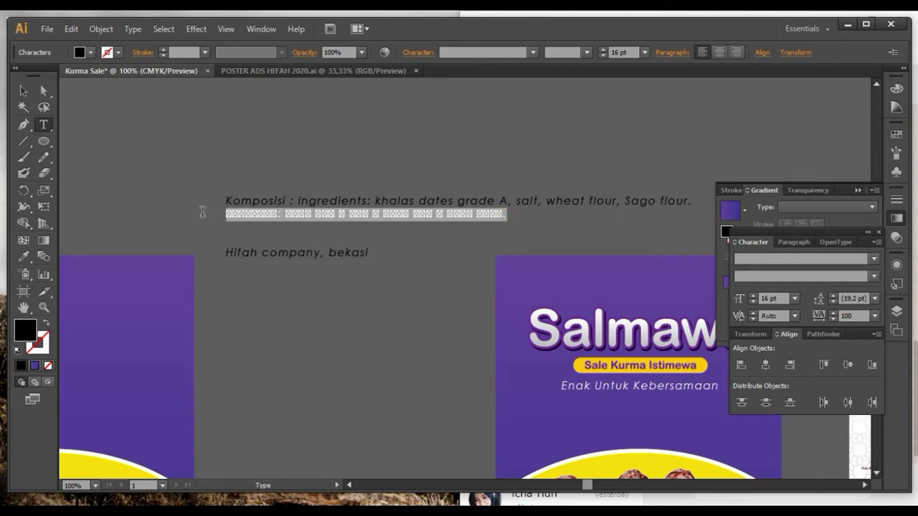
pyautogui.press('BackSpace')
pyautogui.press('BackSpace')
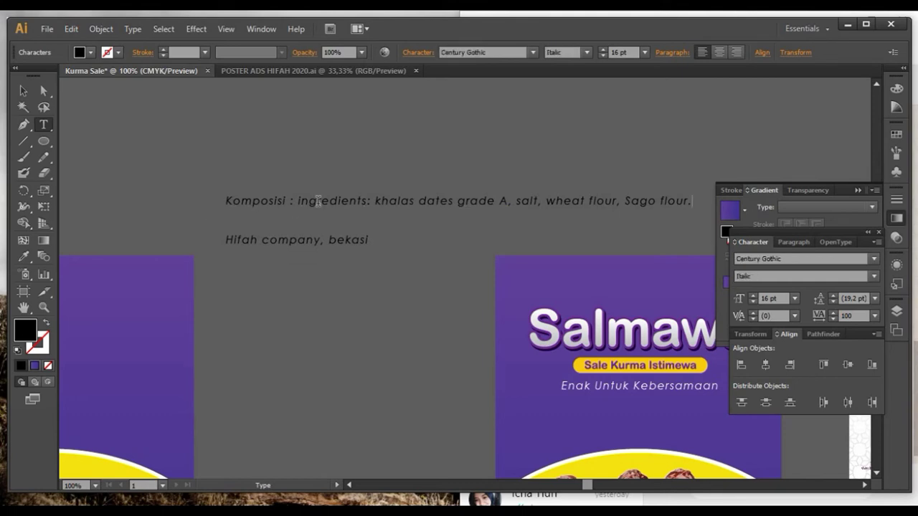
# Shift the Komposisi text frame slightly up and right above the posters
pyautogui.hotkey('ctrl', '-')
pyautogui.hotkey('ctrl', '-')
pyautogui.scroll(1, 585, 334)
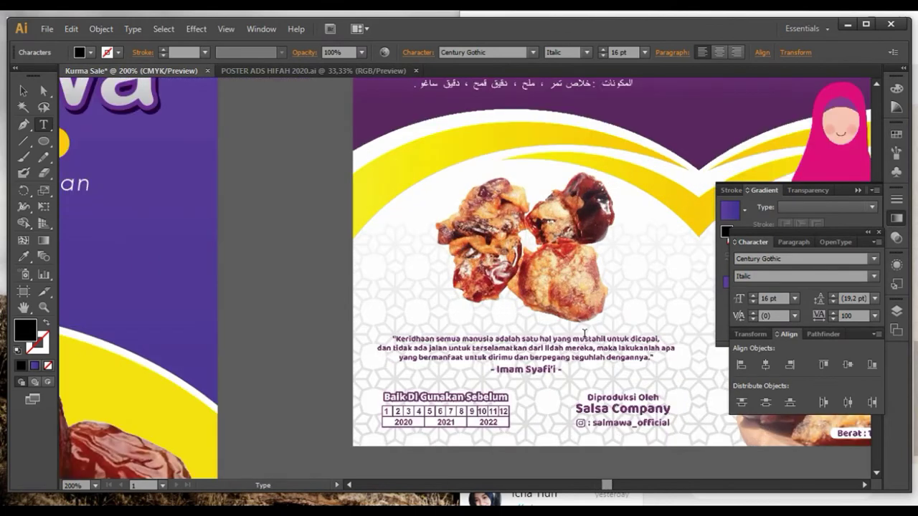
pyautogui.scroll(2, 584, 334)
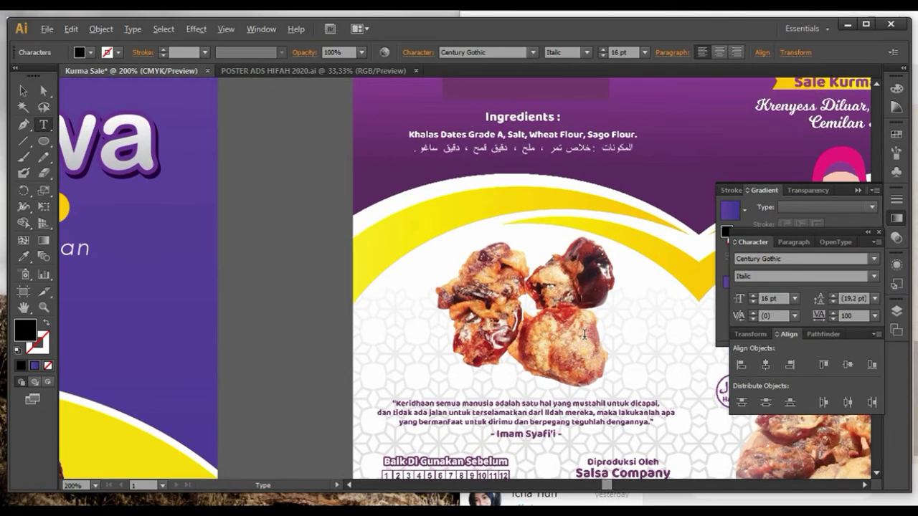
pyautogui.scroll(-3, 584, 334)
pyautogui.hscroll(-2, 385, 272)
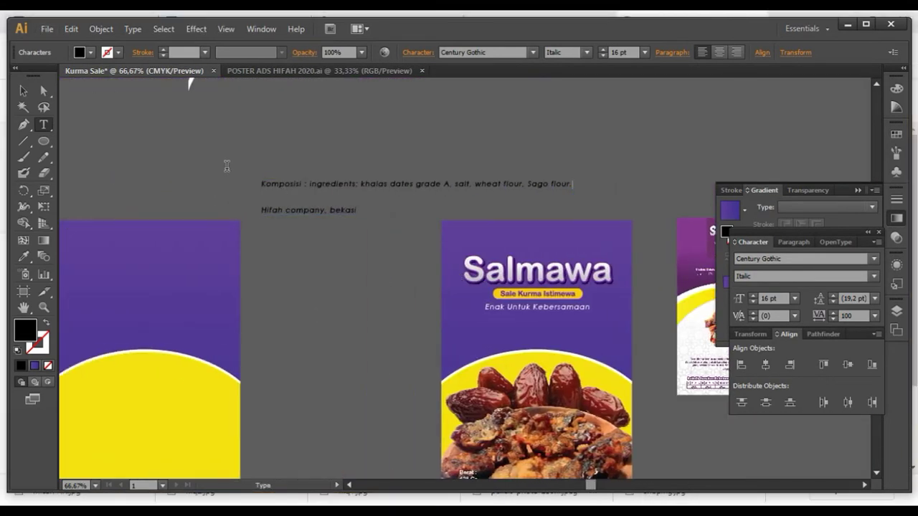
pyautogui.click(23, 90)
pyautogui.scroll(-1, 343, 214)
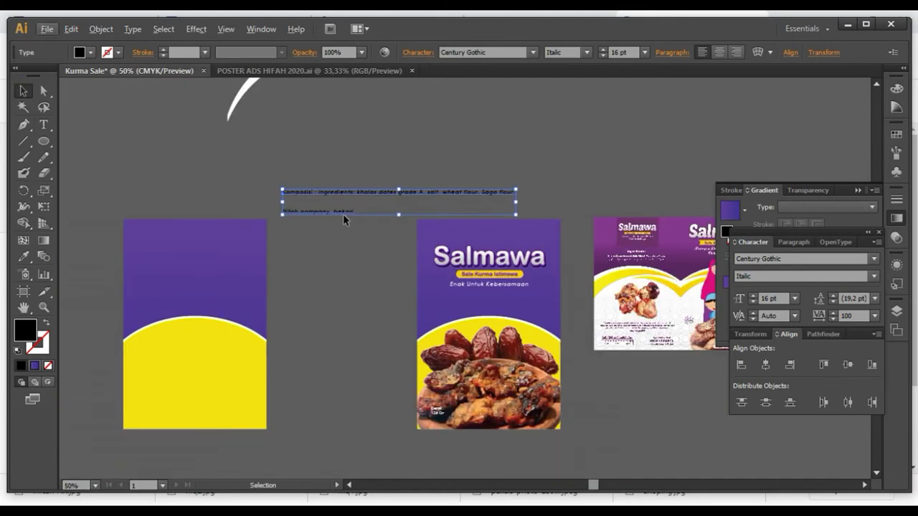
pyautogui.moveTo(343, 212); pyautogui.dragTo(360, 192)
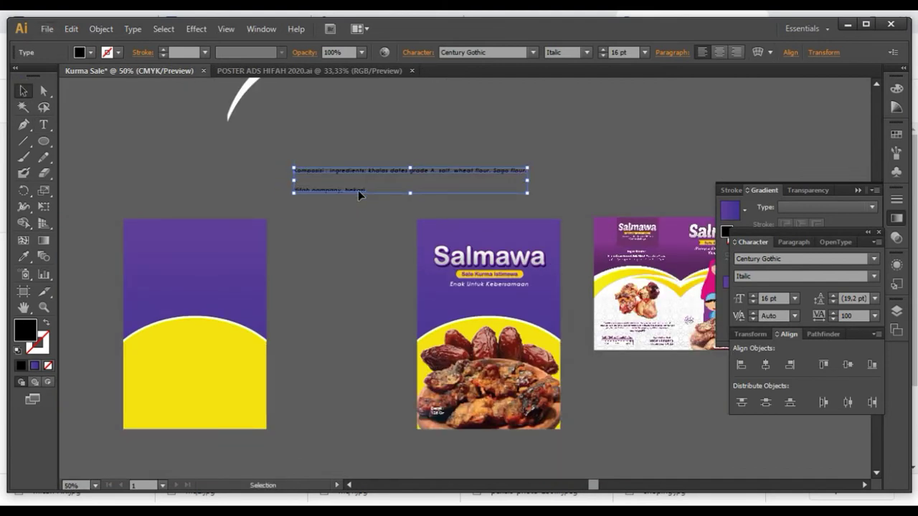
pyautogui.rightClick(358, 191)
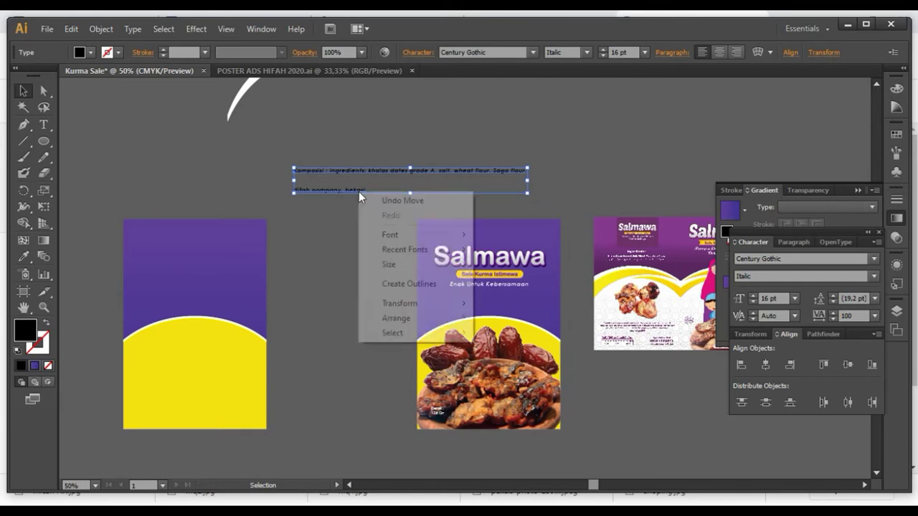
pyautogui.click(326, 239)
pyautogui.scroll(2, 642, 241)
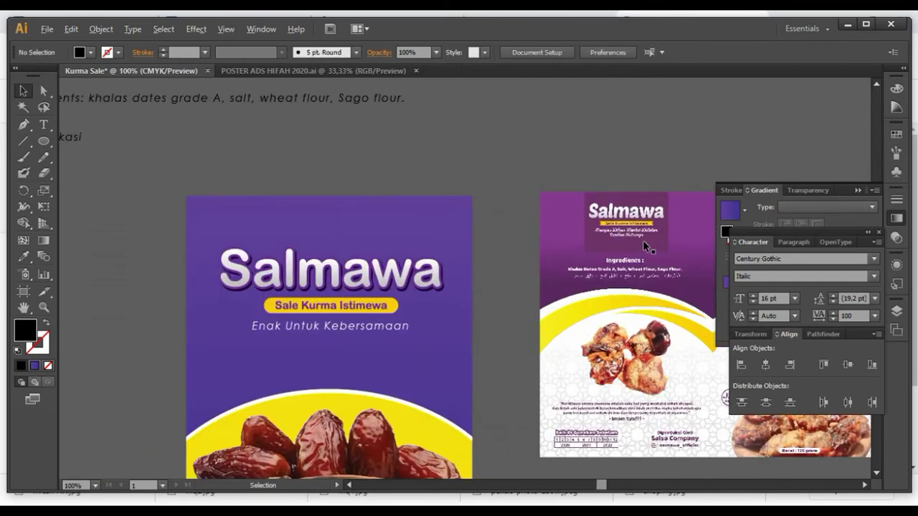
pyautogui.scroll(1, 624, 243)
pyautogui.scroll(-3, 624, 243)
pyautogui.scroll(2, 546, 238)
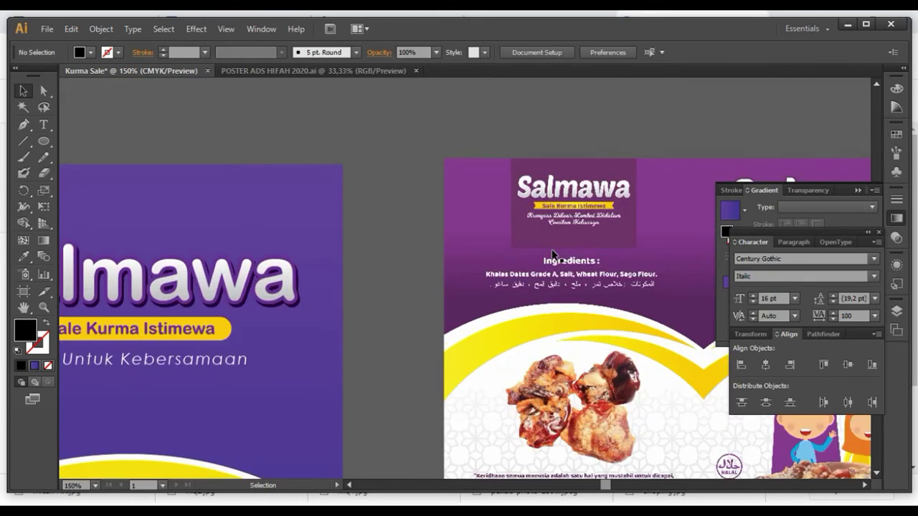
pyautogui.hscroll(2, 552, 256)
pyautogui.hscroll(-2, 553, 255)
pyautogui.scroll(-2, 406, 220)
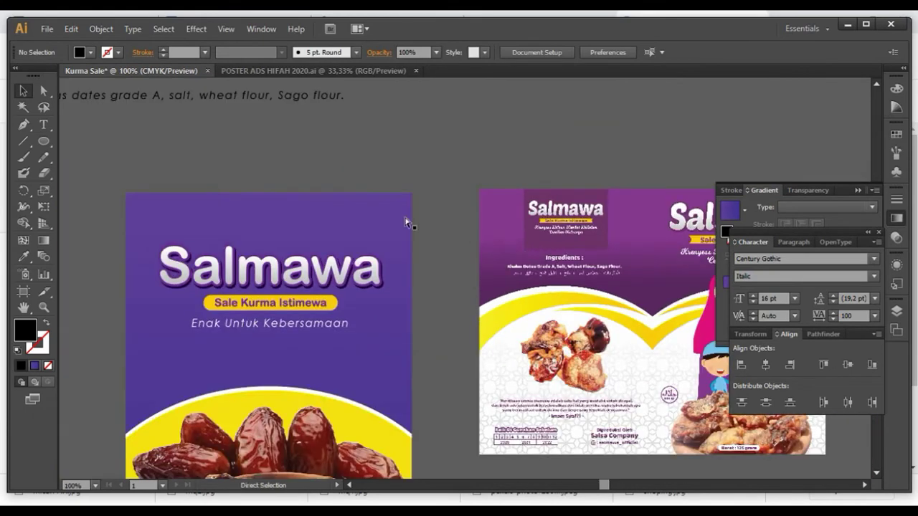
pyautogui.hscroll(-3, 326, 200)
pyautogui.hscroll(-4, 287, 187)
pyautogui.hscroll(-2, 242, 153)
pyautogui.scroll(2, 304, 152)
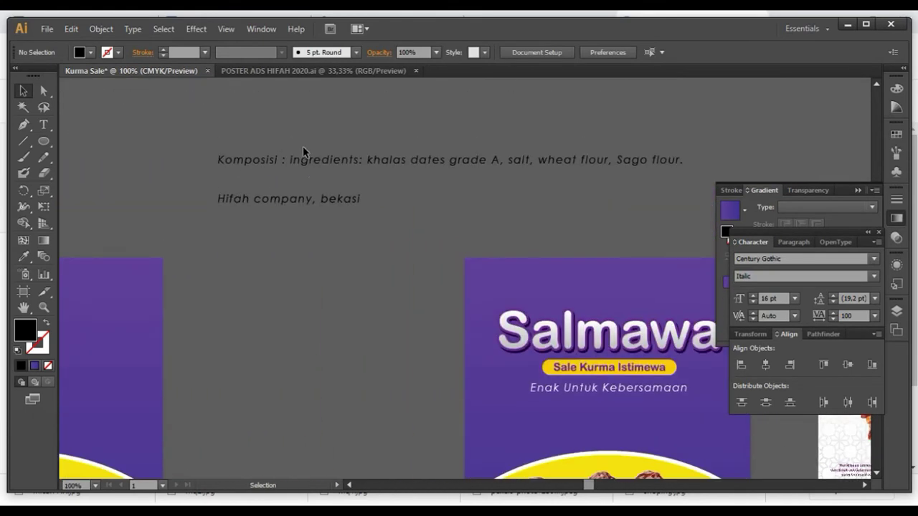
pyautogui.scroll(1, 294, 167)
# Add 'Kurma Khalas Grade A, Garam, Tepung Teigu, Tepung Sagu' on its own line after 'Komposisi :'
pyautogui.doubleClick(293, 165)
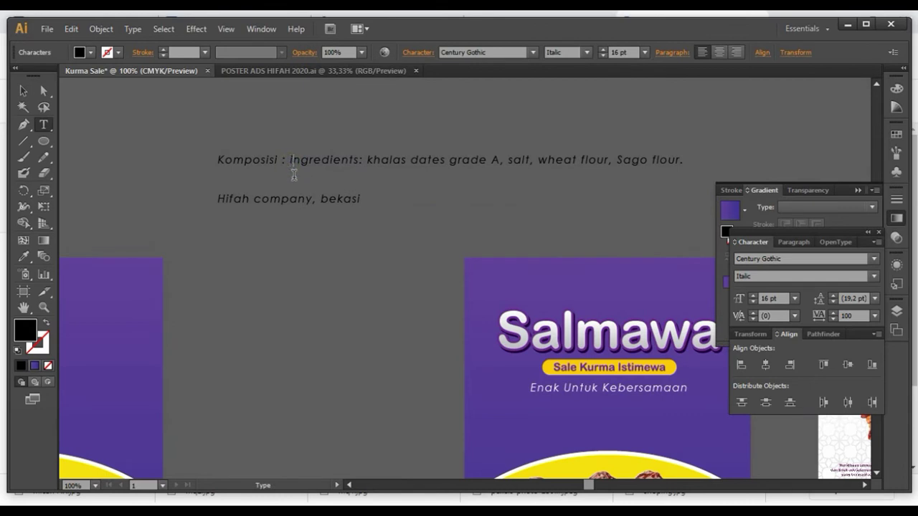
pyautogui.press('Return')
pyautogui.click(301, 158)
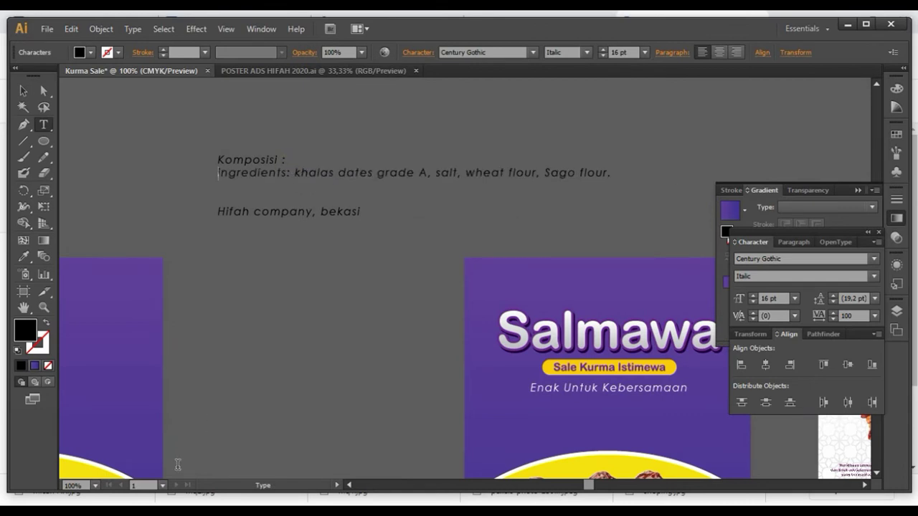
pyautogui.write('Kurma Khalas Grade A, Garam, Tepung Teigu, Tepung Sagu')
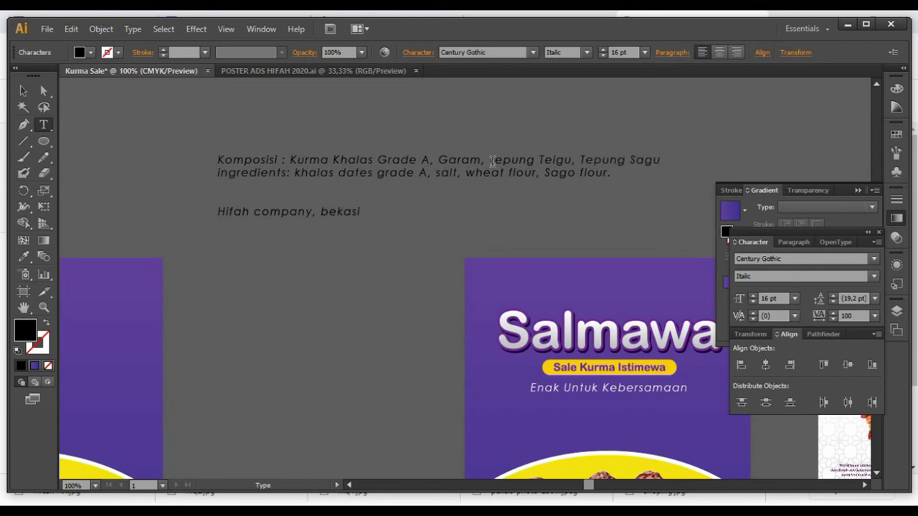
pyautogui.press('Return')
pyautogui.scroll(-1, 418, 184)
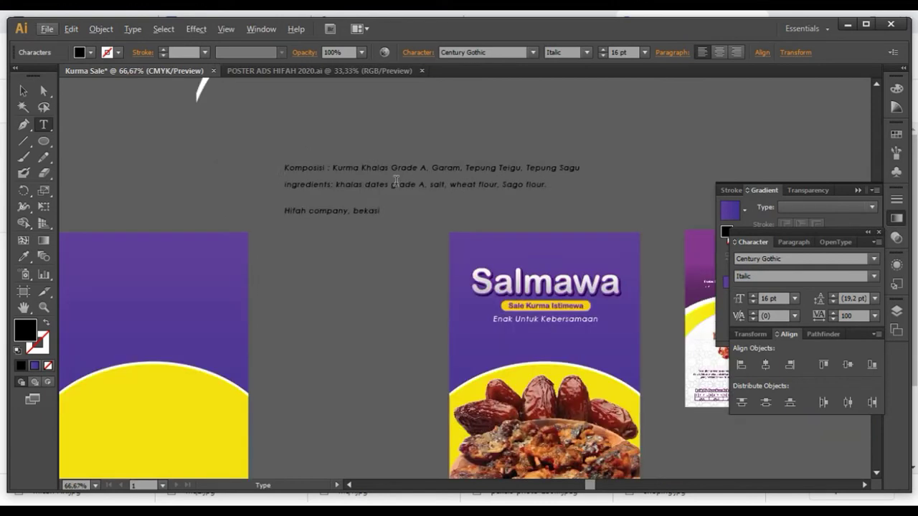
pyautogui.scroll(1, 305, 162)
pyautogui.moveTo(272, 165); pyautogui.dragTo(722, 148)
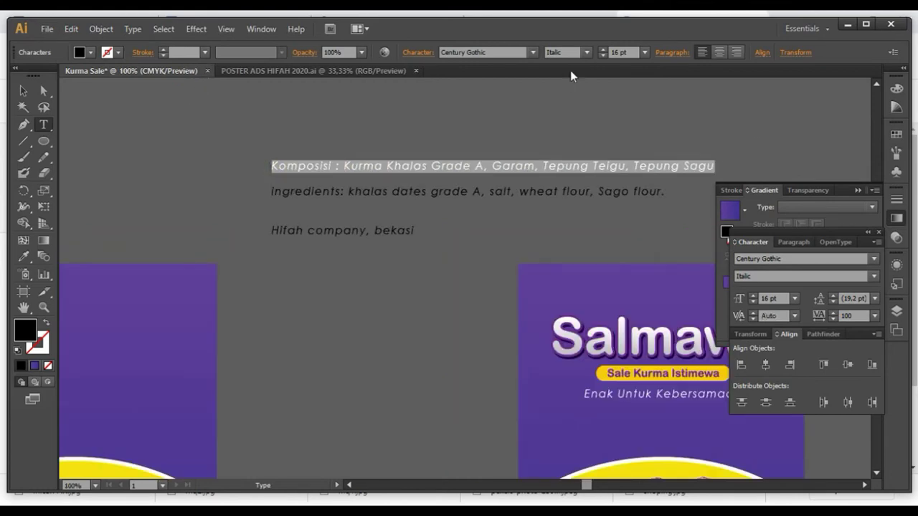
# Change the Komposisi line's font style from Italic to Regular
pyautogui.click(587, 52)
pyautogui.click(570, 67)
pyautogui.scroll(-2, 314, 153)
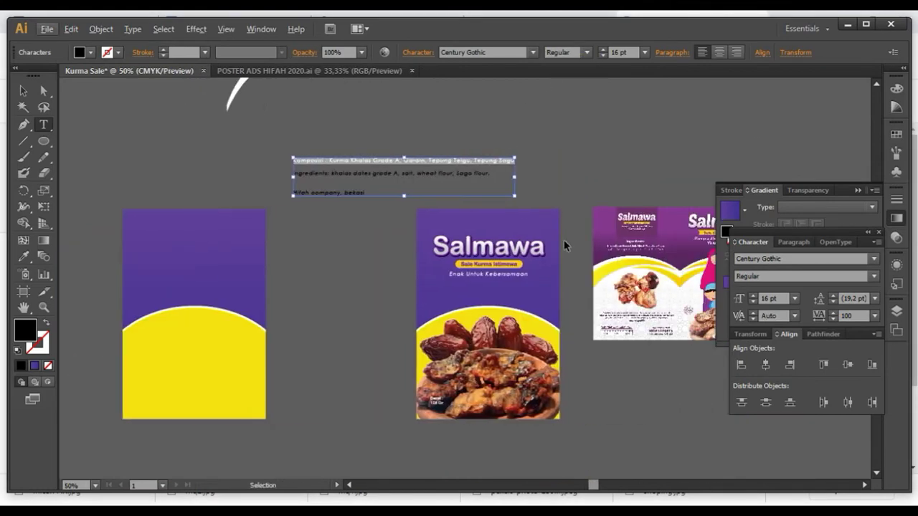
pyautogui.scroll(2, 563, 244)
pyautogui.scroll(1, 430, 215)
pyautogui.scroll(-1, 359, 179)
pyautogui.scroll(-1, 293, 109)
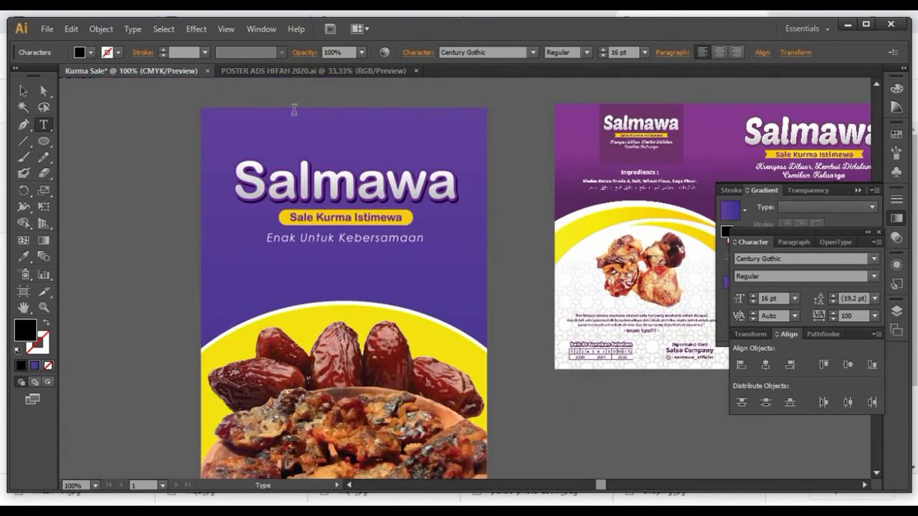
pyautogui.scroll(1, 73, 114)
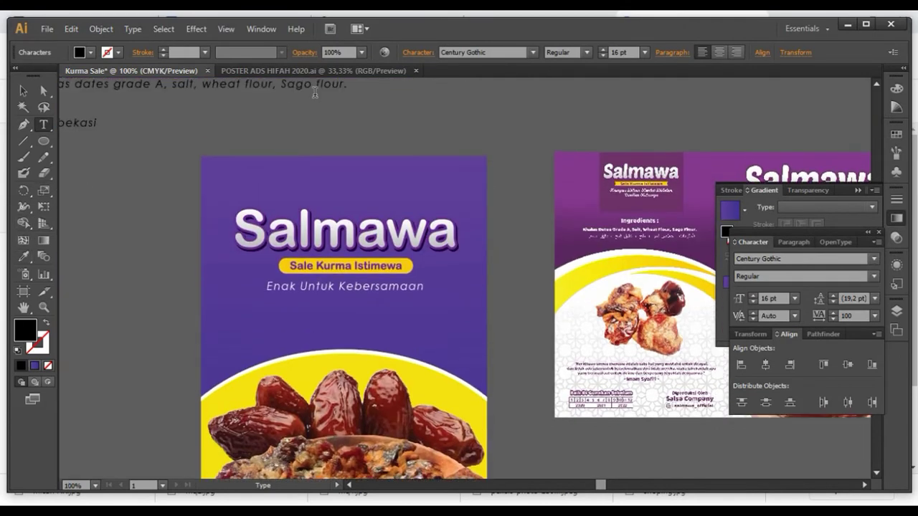
pyautogui.scroll(1, 73, 114)
pyautogui.scroll(1, 72, 114)
# Move the Komposisi text block slightly to the right
pyautogui.press('Escape')
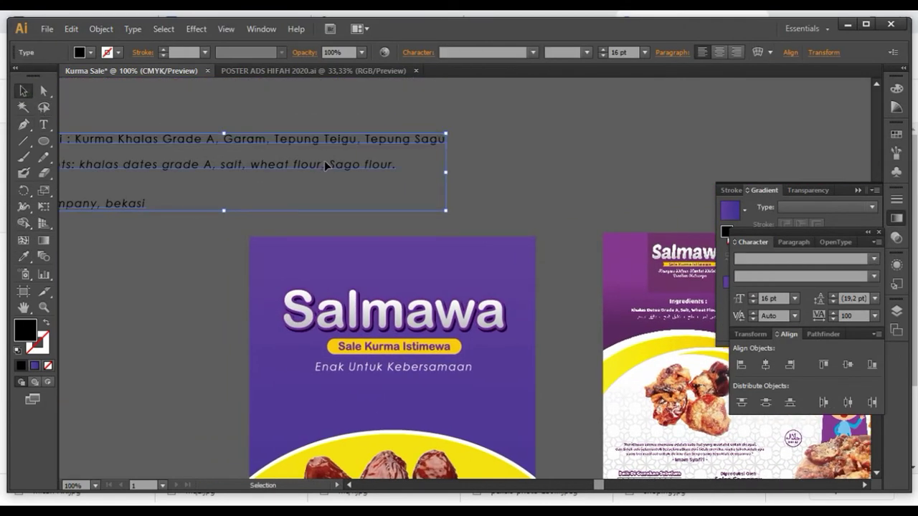
pyautogui.moveTo(341, 141); pyautogui.dragTo(361, 140)
pyautogui.scroll(-1, 355, 135)
pyautogui.scroll(1, 536, 281)
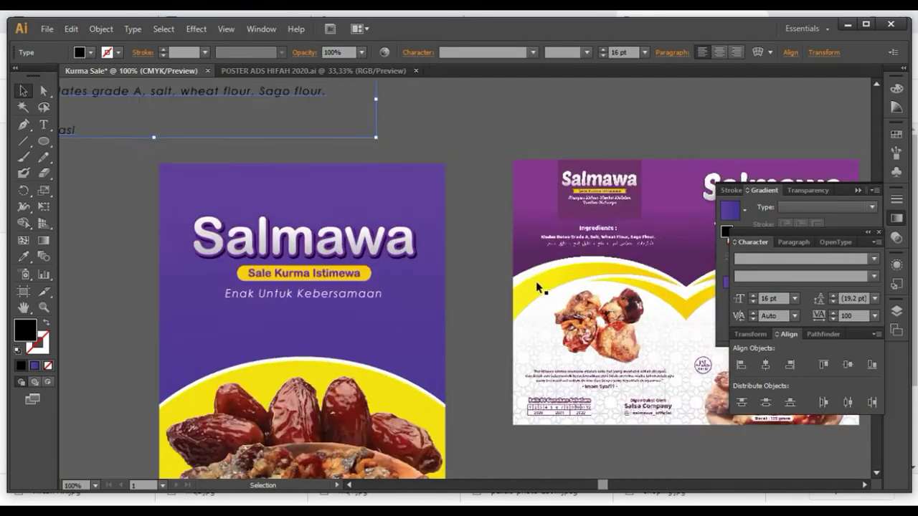
pyautogui.scroll(1, 536, 281)
pyautogui.scroll(-1, 599, 228)
pyautogui.scroll(-2, 602, 227)
# Select all the text in the Komposisi block, then undo the recent text changes
pyautogui.click(370, 148)
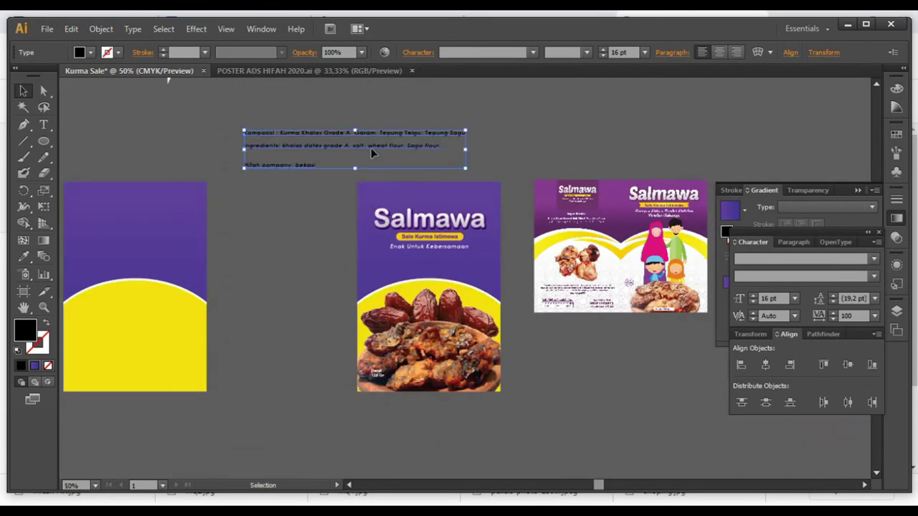
pyautogui.doubleClick(371, 148)
pyautogui.hotkey('ctrl', 'a')
pyautogui.press('Escape')
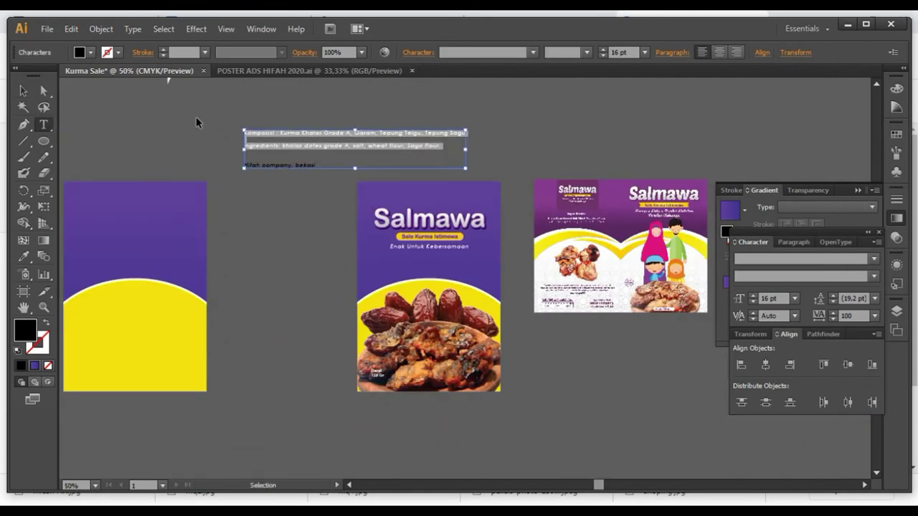
pyautogui.hotkey('ctrl', 'z')
pyautogui.hscroll(-3, 73, 154)
pyautogui.click(73, 154)
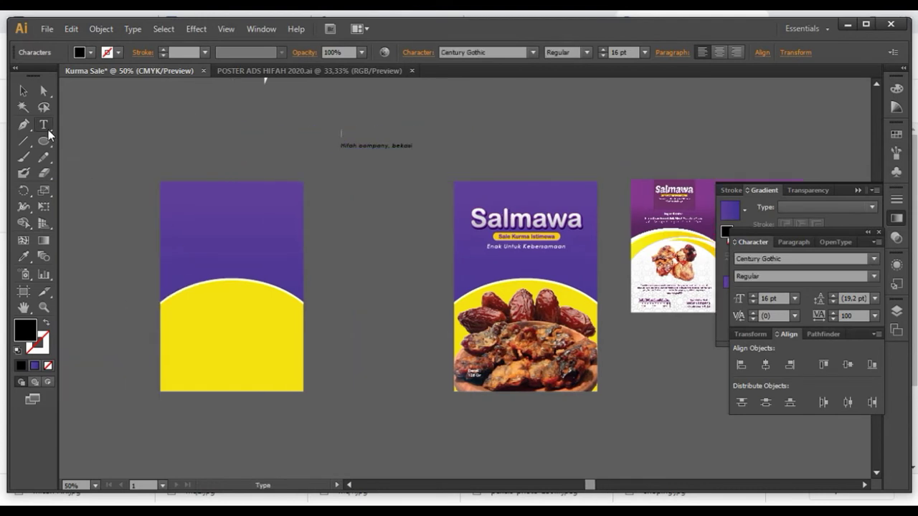
# Paste the Komposisi/Ingredients text above the left poster, breaking lines after each heading
pyautogui.click(23, 90)
pyautogui.press('t')
pyautogui.click(188, 155)
pyautogui.hotkey('ctrl', 'v')
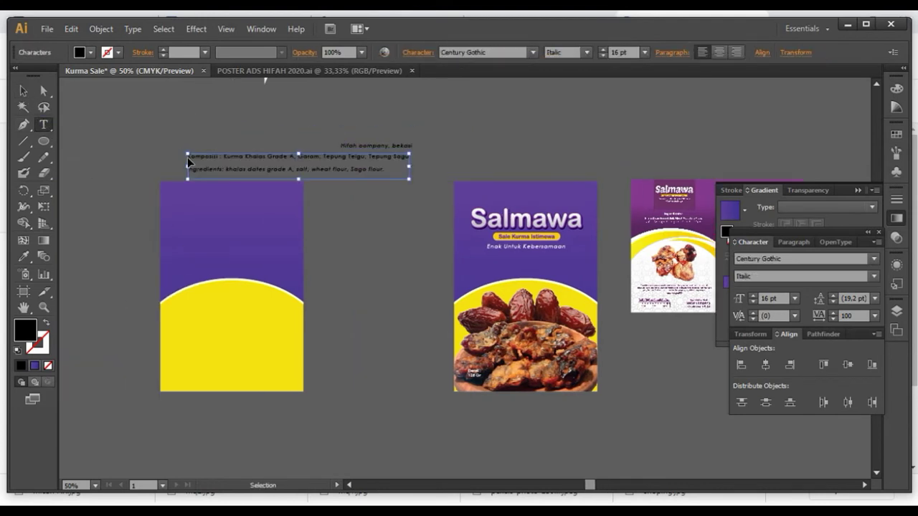
pyautogui.scroll(1, 237, 153)
pyautogui.click(223, 158)
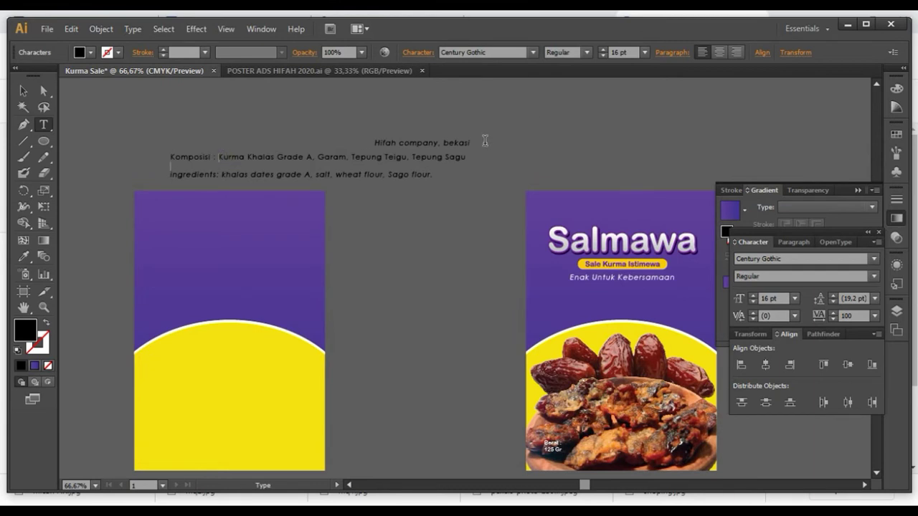
pyautogui.press('Return')
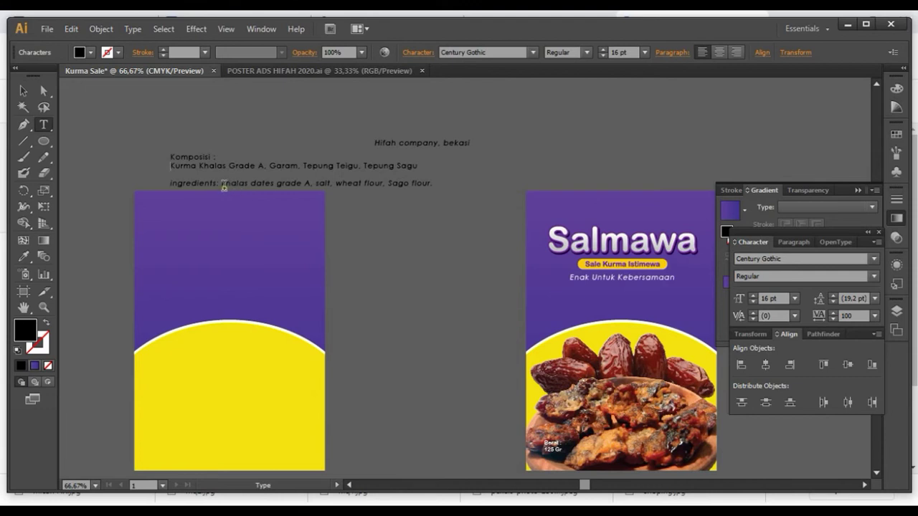
pyautogui.click(223, 183)
pyautogui.press('Return')
# Reduce the composition text to 10 pt and move it onto the left poster's purple top
pyautogui.click(20, 85)
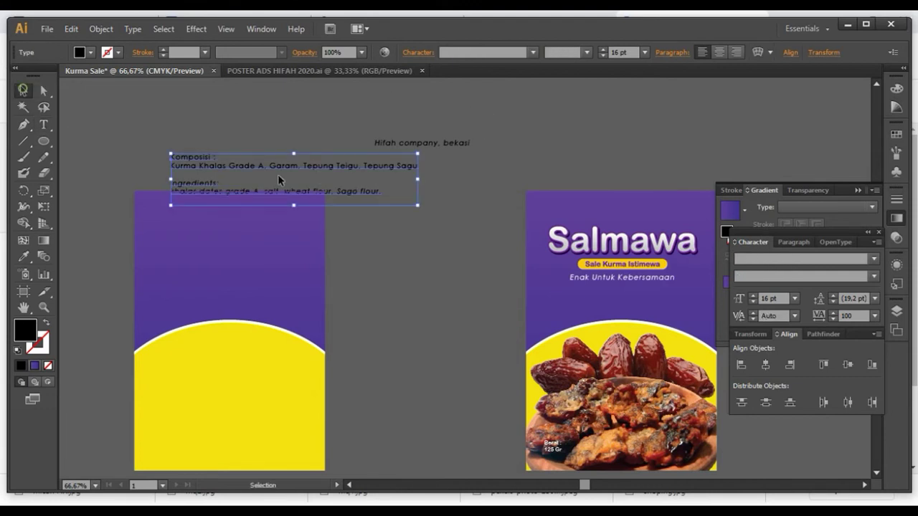
pyautogui.click(621, 51)
pyautogui.press('Down')
pyautogui.press('Down')
pyautogui.press('Down')
pyautogui.press('Down')
pyautogui.press('Down')
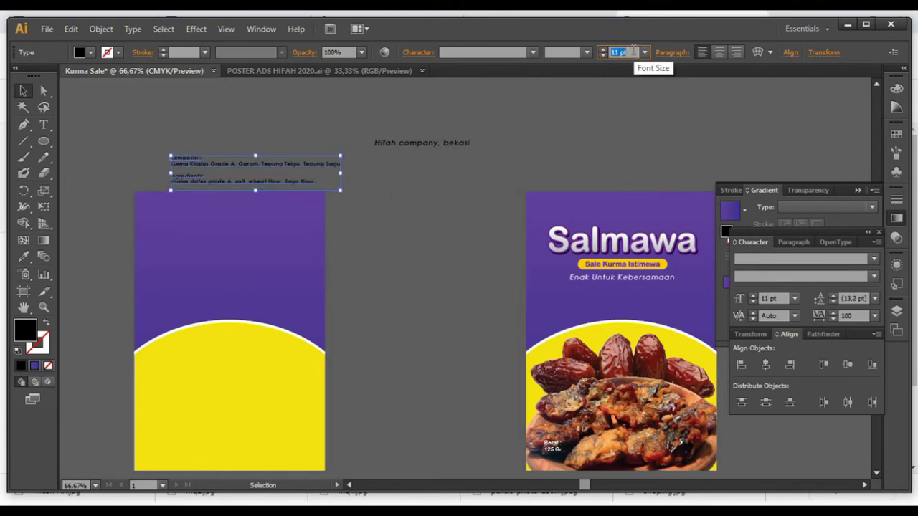
pyautogui.press('Down')
pyautogui.moveTo(276, 165)
pyautogui.mouseDown()
pyautogui.moveTo(266, 346)
pyautogui.moveTo(265, 281)
pyautogui.mouseUp()
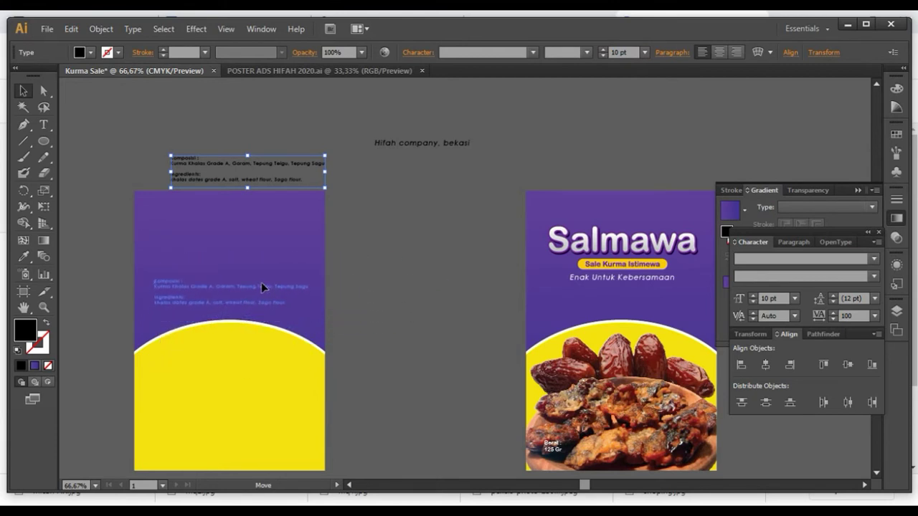
pyautogui.moveTo(265, 281); pyautogui.dragTo(259, 278)
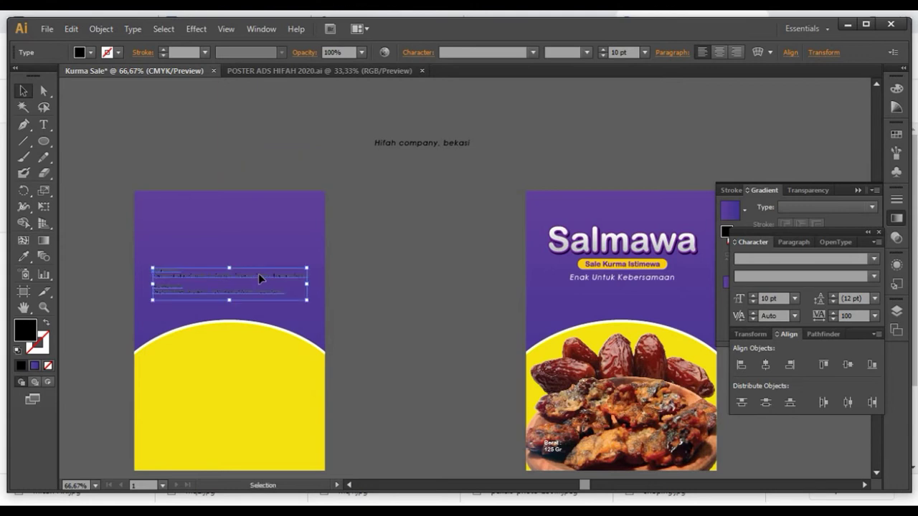
# Set the composition text's fill colour to white
pyautogui.click(90, 52)
pyautogui.click(31, 78)
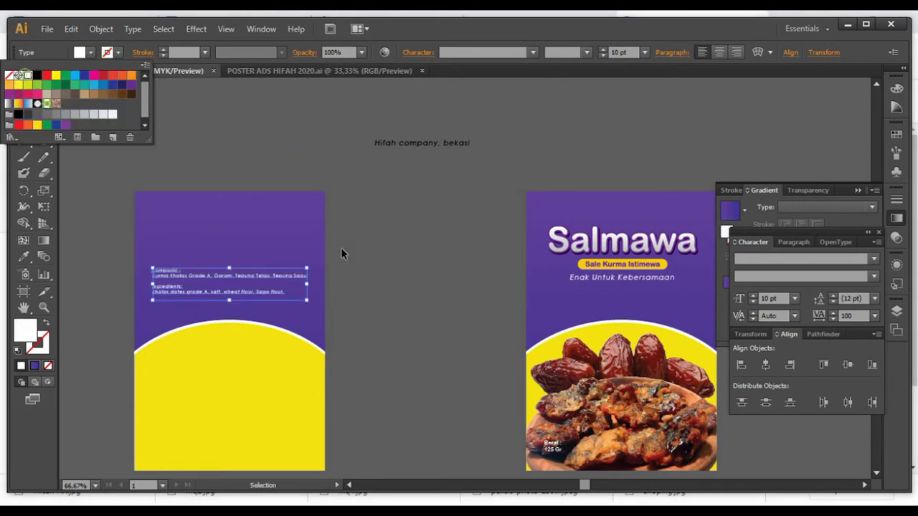
pyautogui.click(341, 248)
pyautogui.click(396, 274)
pyautogui.scroll(1, 191, 254)
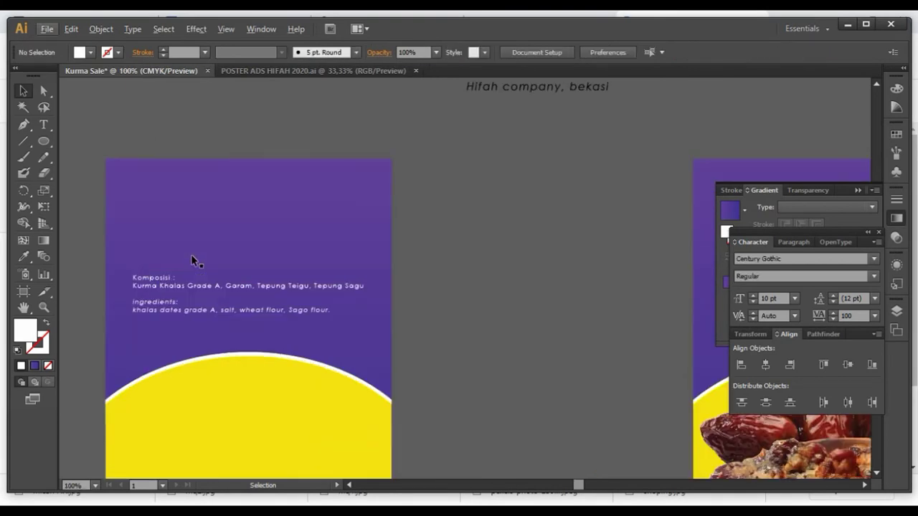
pyautogui.scroll(-2, 191, 253)
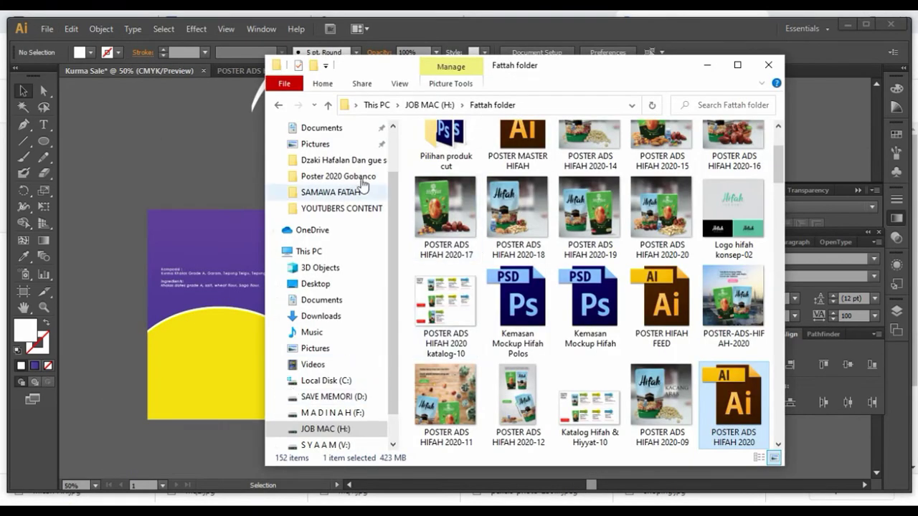
# Browse to the SAMAWA FATAH folder and drag Sale kurma 2 Polos.psd into the document
pyautogui.click(285, 108)
pyautogui.click(279, 106)
pyautogui.click(279, 106)
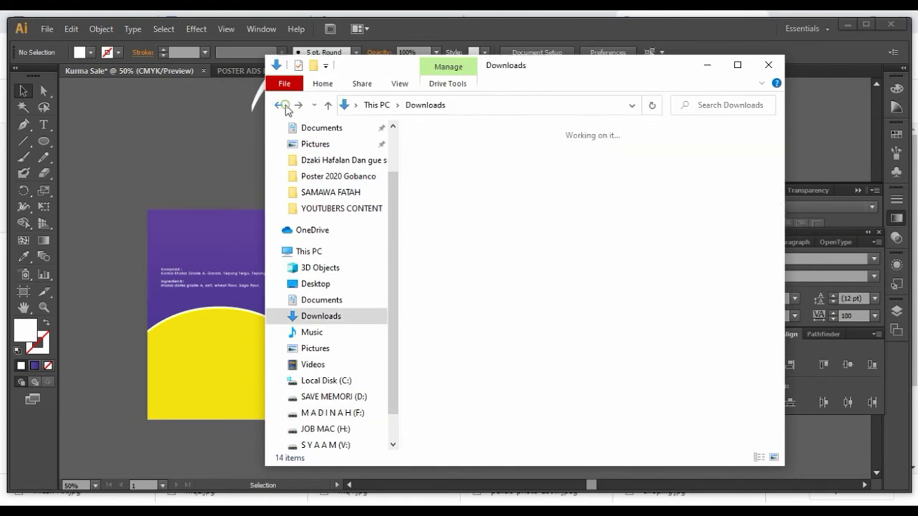
pyautogui.click(297, 105)
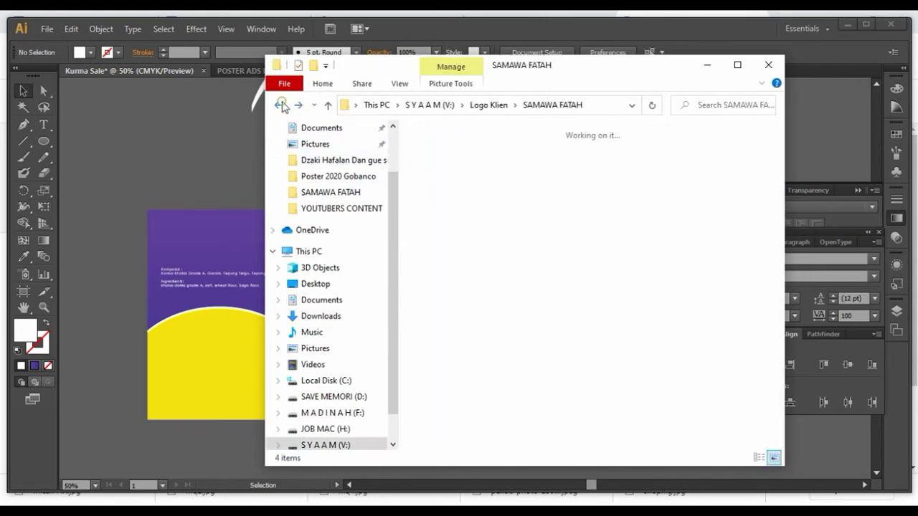
pyautogui.moveTo(621, 177); pyautogui.dragTo(191, 170)
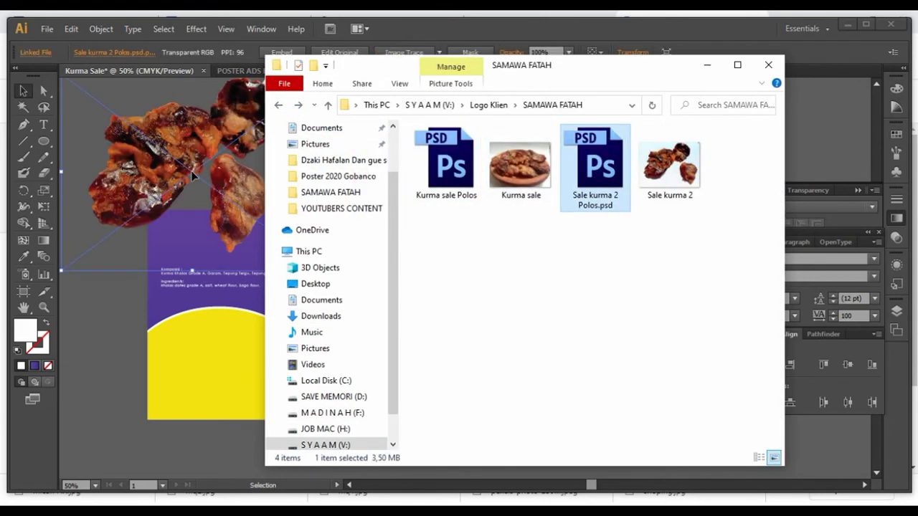
# Scale down the dates image, embed it with default import options, and place it on the left poster
pyautogui.scroll(3, 322, 173)
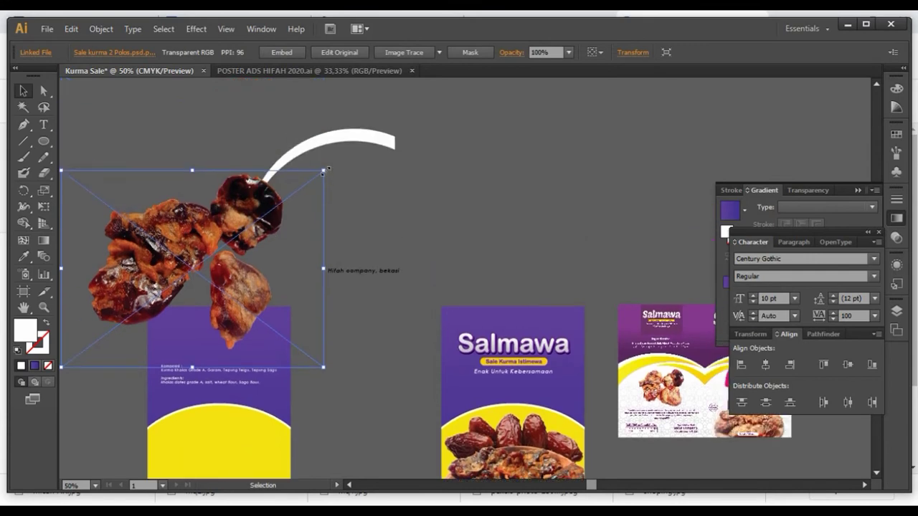
pyautogui.moveTo(324, 169); pyautogui.dragTo(141, 308)
pyautogui.click(284, 52)
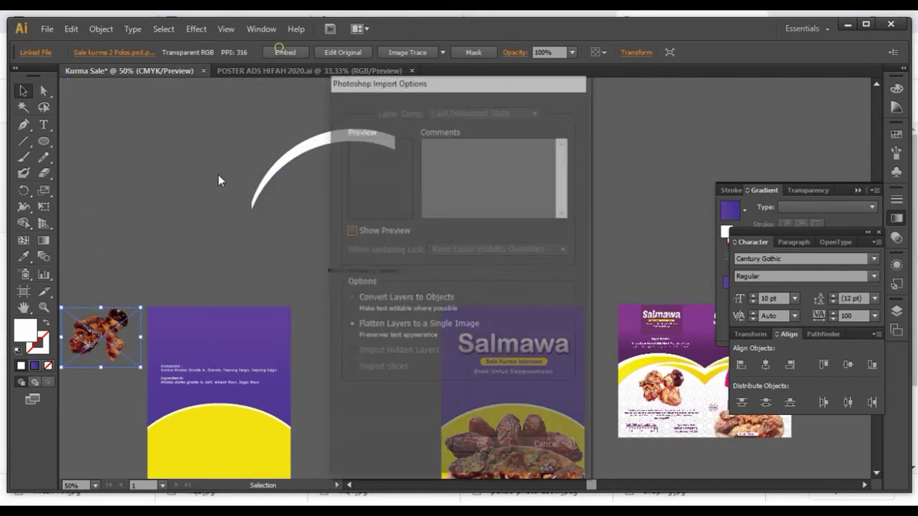
pyautogui.click(483, 443)
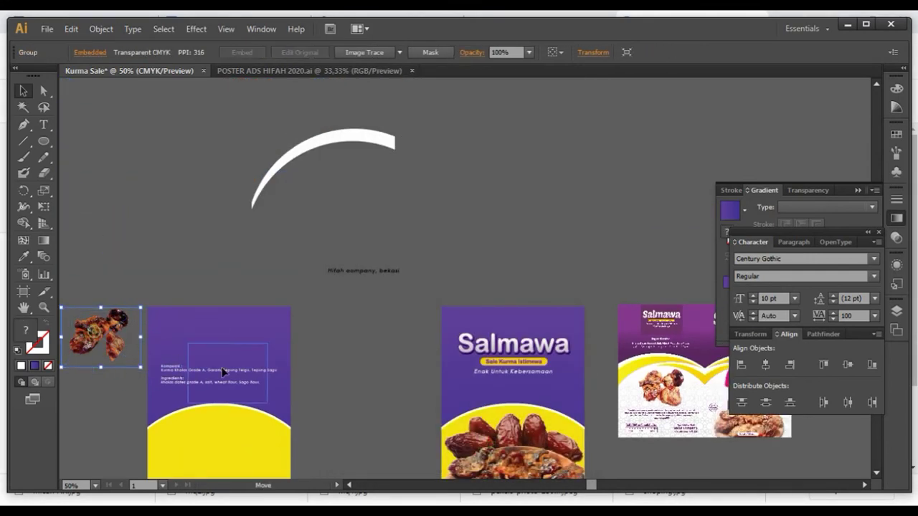
pyautogui.moveTo(223, 371); pyautogui.dragTo(221, 373)
pyautogui.click(352, 342)
pyautogui.scroll(-3, 344, 344)
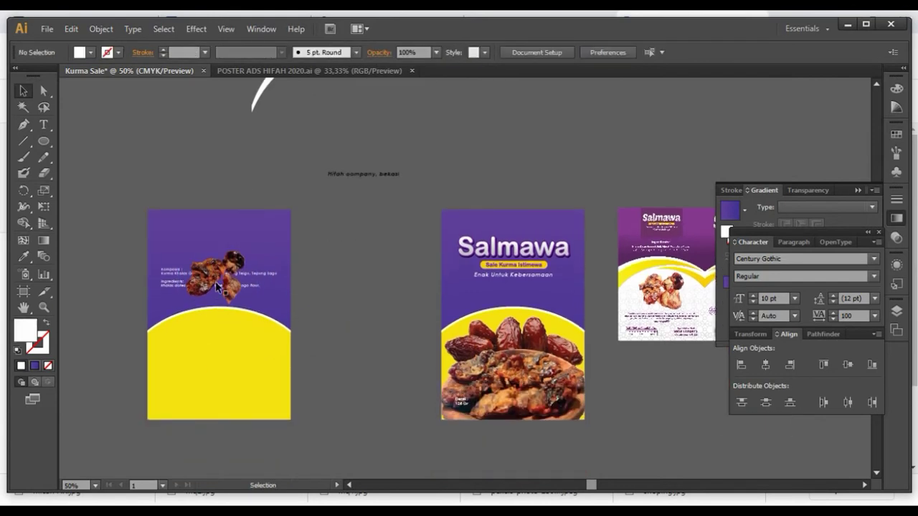
# Enlarge the dates image on the yellow arch and nudge the composition text up slightly
pyautogui.moveTo(216, 285)
pyautogui.mouseDown()
pyautogui.moveTo(253, 359)
pyautogui.moveTo(203, 333)
pyautogui.mouseUp()
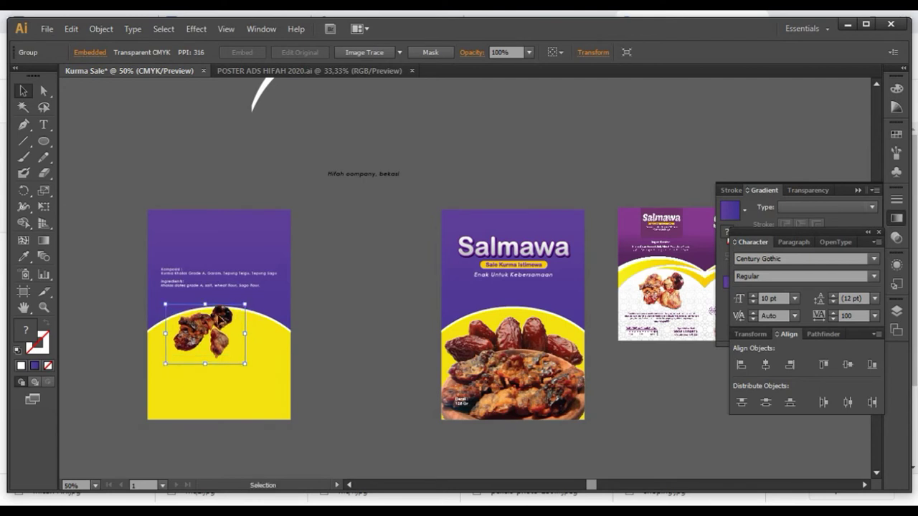
pyautogui.moveTo(245, 306); pyautogui.dragTo(285, 285)
pyautogui.click(315, 283)
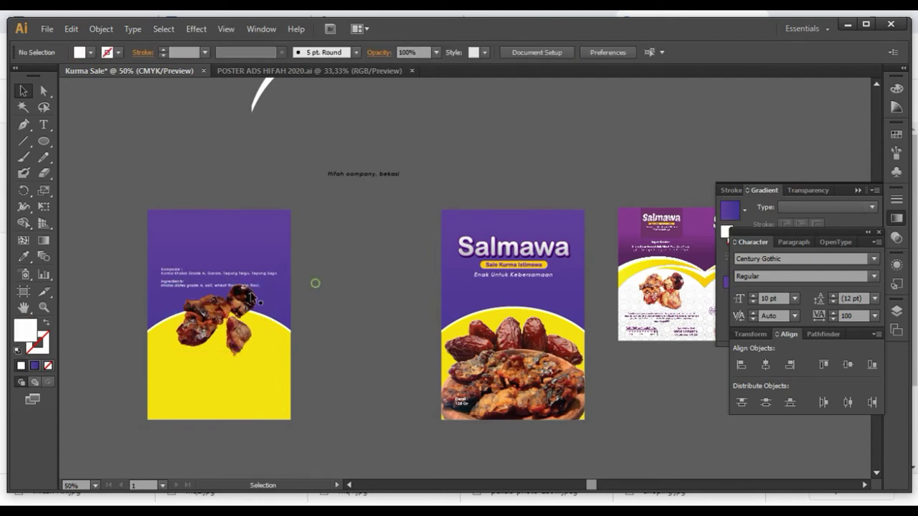
pyautogui.scroll(2, 210, 311)
pyautogui.moveTo(208, 312)
pyautogui.mouseDown()
pyautogui.moveTo(197, 314)
pyautogui.moveTo(193, 329)
pyautogui.mouseUp()
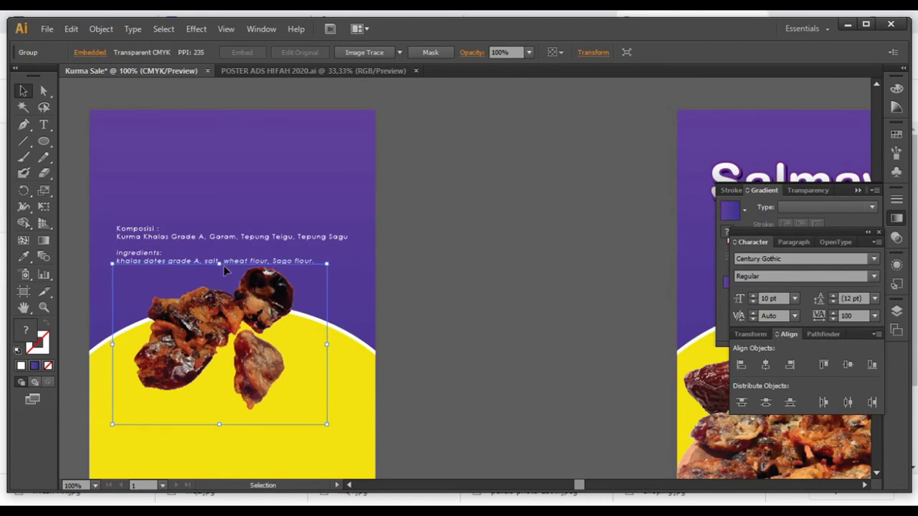
pyautogui.moveTo(250, 240); pyautogui.dragTo(250, 234)
pyautogui.click(422, 214)
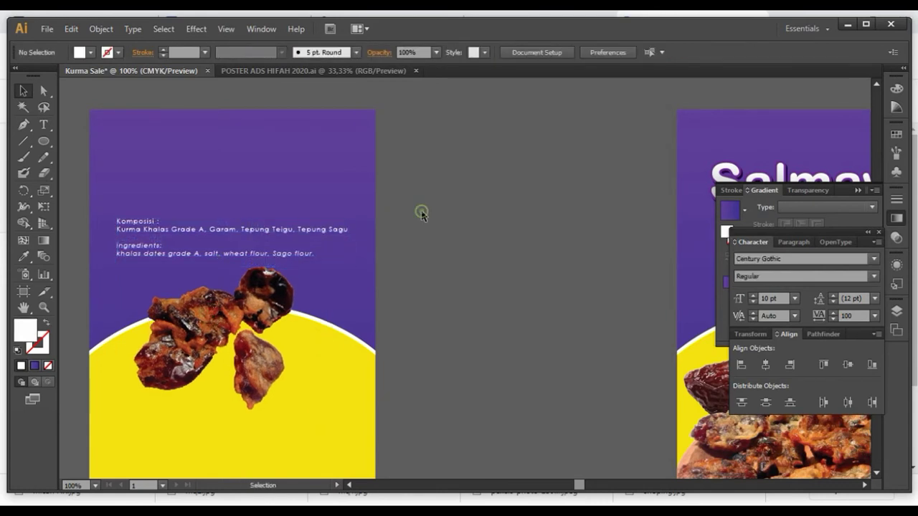
pyautogui.scroll(-1, 421, 214)
# Copy the Salmawa title, tag and tagline from the middle poster onto the left poster
pyautogui.click(633, 189)
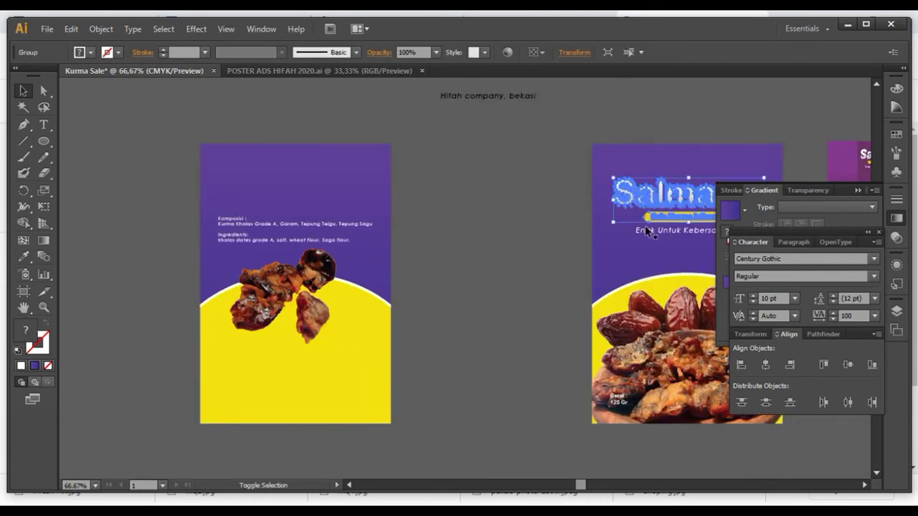
pyautogui.keyDown('shift'); pyautogui.click(648, 231); pyautogui.keyUp('shift')
pyautogui.moveTo(647, 231); pyautogui.dragTo(262, 203)
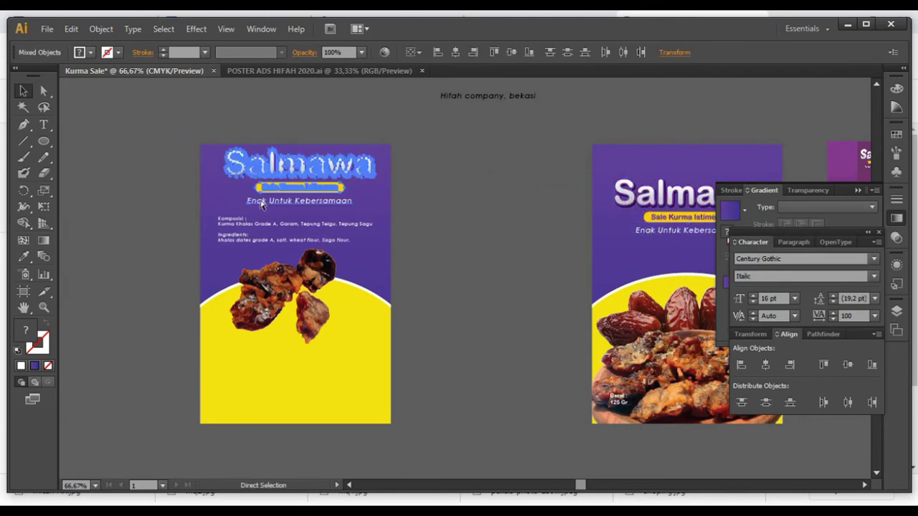
pyautogui.keyDown('shift'); pyautogui.click(262, 203); pyautogui.keyUp('shift')
# Shrink the copied title block and centre it on the purple top
pyautogui.moveTo(374, 149)
pyautogui.mouseDown()
pyautogui.moveTo(321, 175)
pyautogui.moveTo(311, 164)
pyautogui.mouseUp()
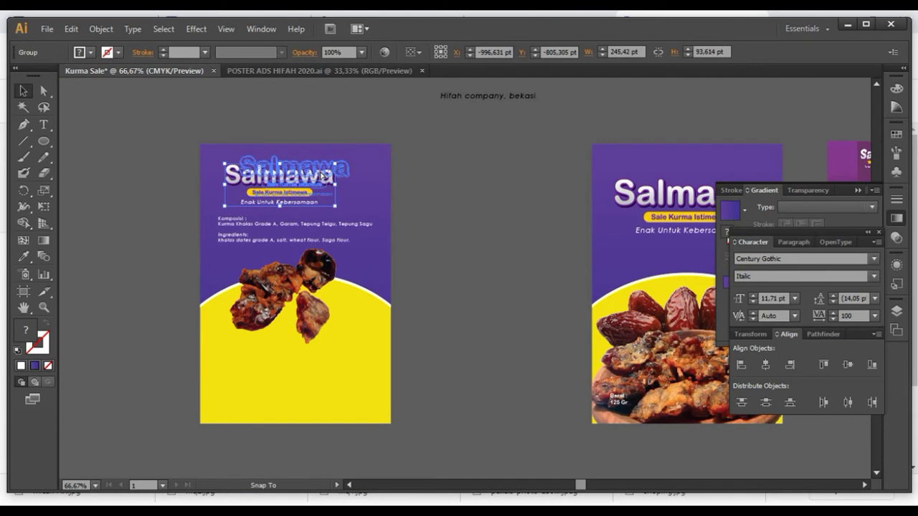
pyautogui.click(441, 174)
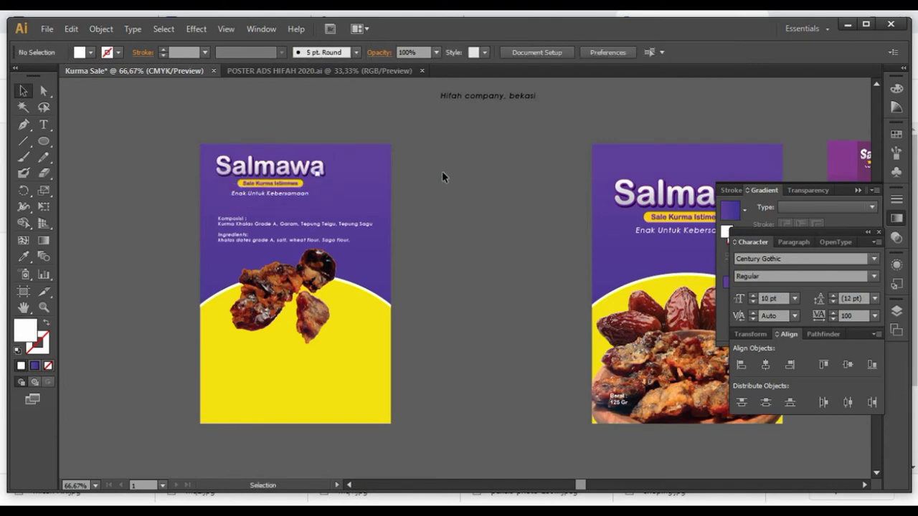
pyautogui.moveTo(309, 174); pyautogui.dragTo(332, 172)
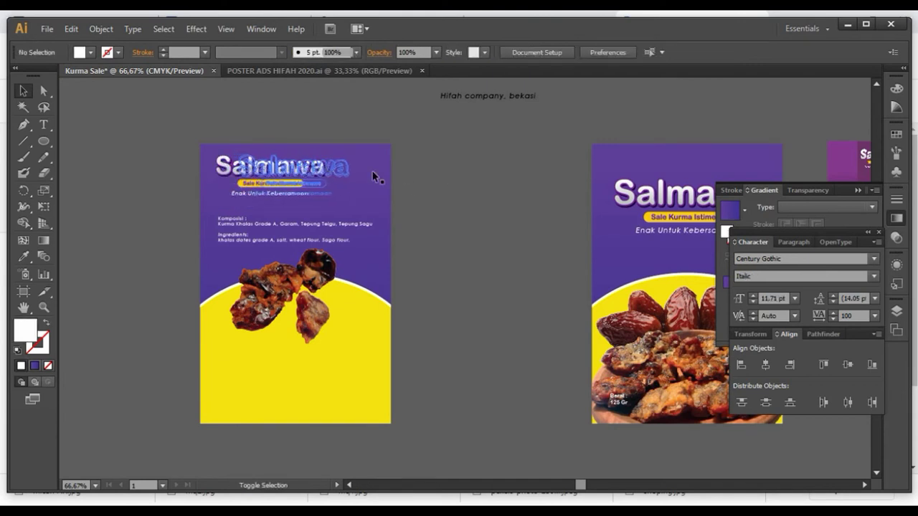
pyautogui.click(444, 181)
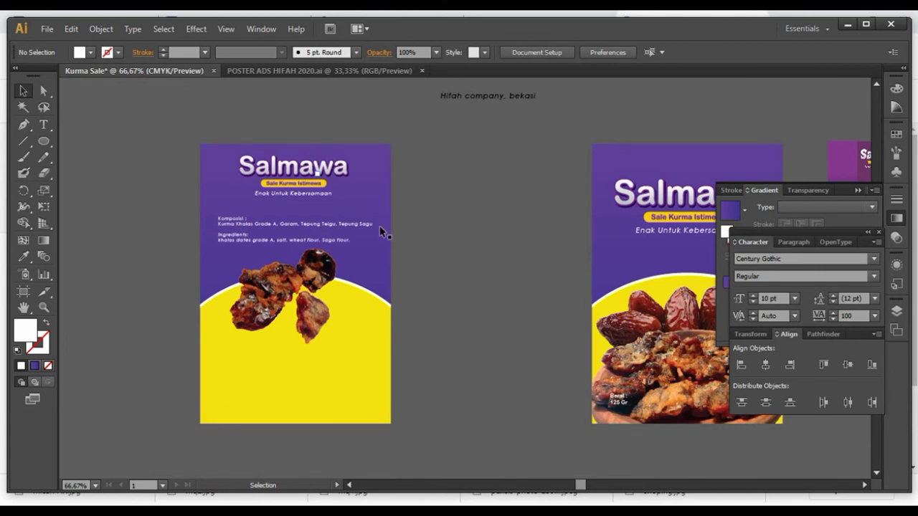
pyautogui.scroll(-2, 517, 266)
pyautogui.hscroll(3, 518, 266)
pyautogui.hscroll(3, 545, 251)
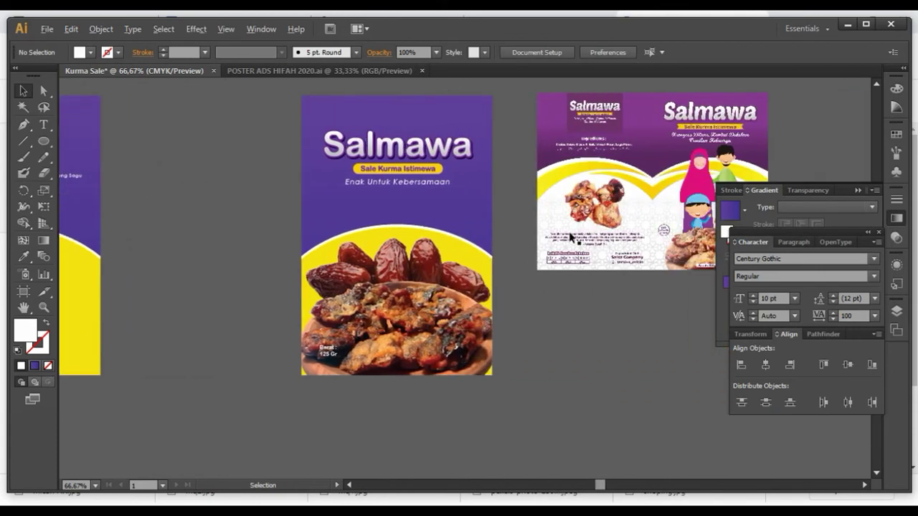
# Type the credit line 'Diproduksi Oleh : Hifah Company, Bekasi' below the left poster
pyautogui.keyDown('alt'); pyautogui.scroll(2, 602, 233); pyautogui.keyUp('alt')
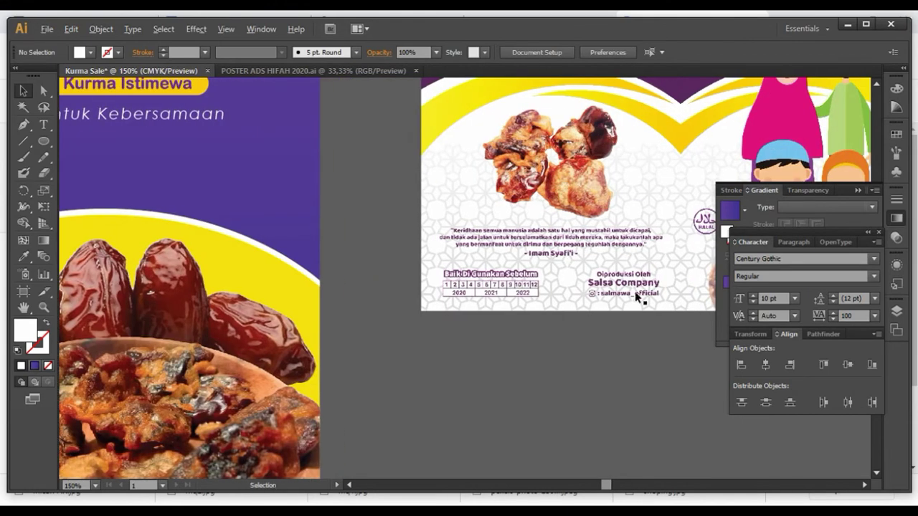
pyautogui.keyDown('alt'); pyautogui.scroll(2, 636, 298); pyautogui.keyUp('alt')
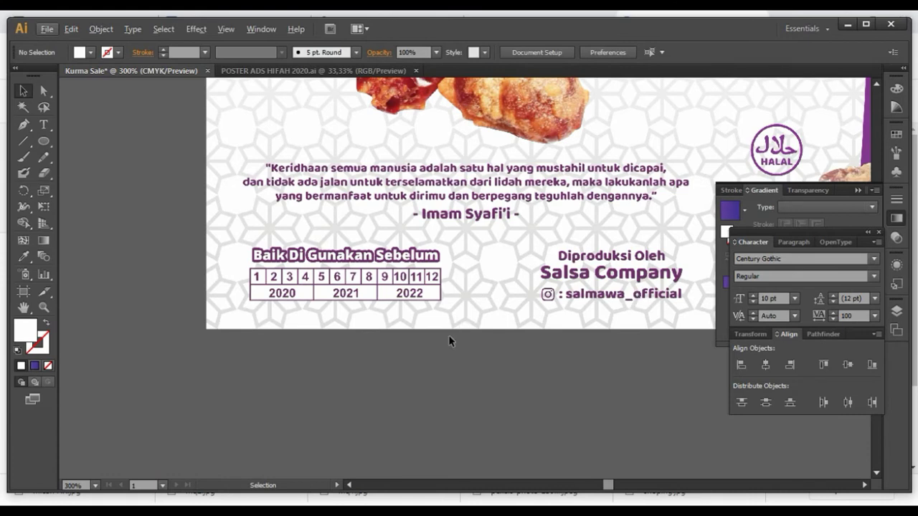
pyautogui.keyDown('alt'); pyautogui.scroll(-1, 448, 335); pyautogui.keyUp('alt')
pyautogui.keyDown('alt'); pyautogui.scroll(-2, 417, 361); pyautogui.keyUp('alt')
pyautogui.keyDown('alt'); pyautogui.scroll(-1, 323, 287); pyautogui.keyUp('alt')
pyautogui.keyDown('alt'); pyautogui.scroll(-1, 242, 195); pyautogui.keyUp('alt')
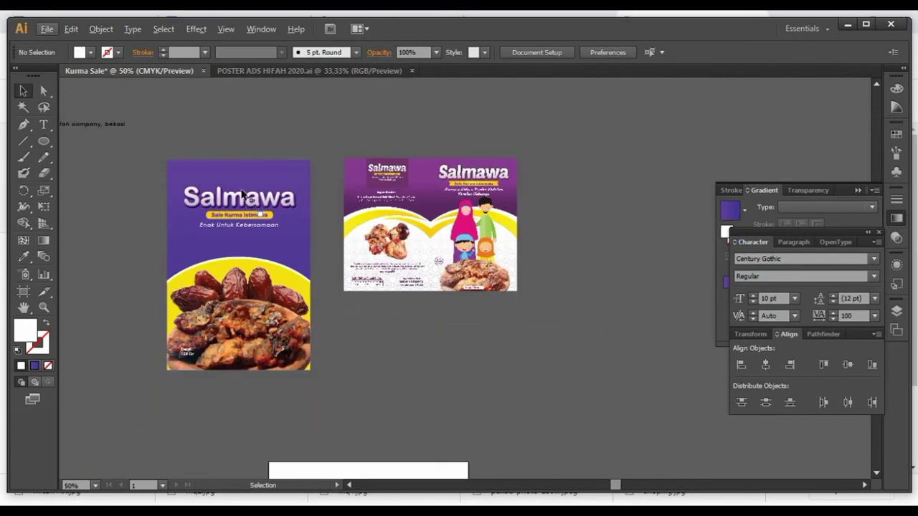
pyautogui.hscroll(-2, 242, 195)
pyautogui.hscroll(-1, 243, 196)
pyautogui.click(43, 123)
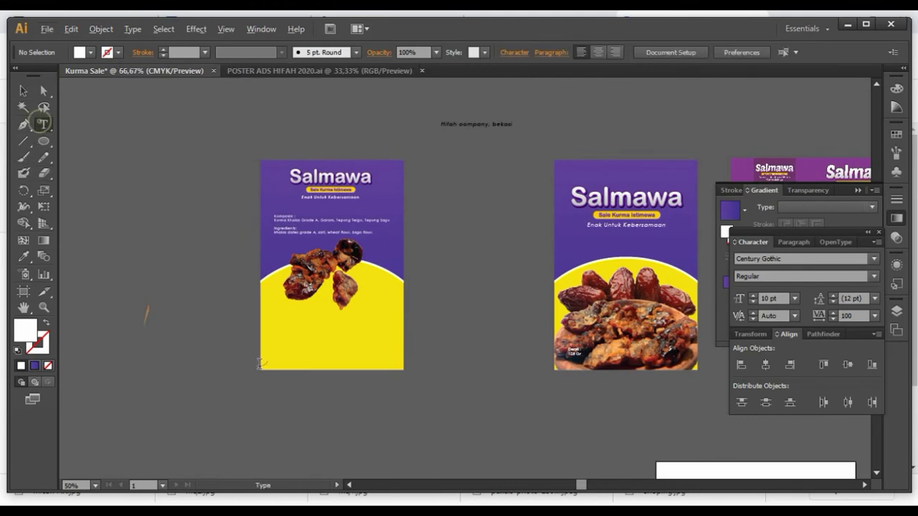
pyautogui.keyDown('alt'); pyautogui.scroll(3, 261, 364); pyautogui.keyUp('alt')
pyautogui.click(288, 413)
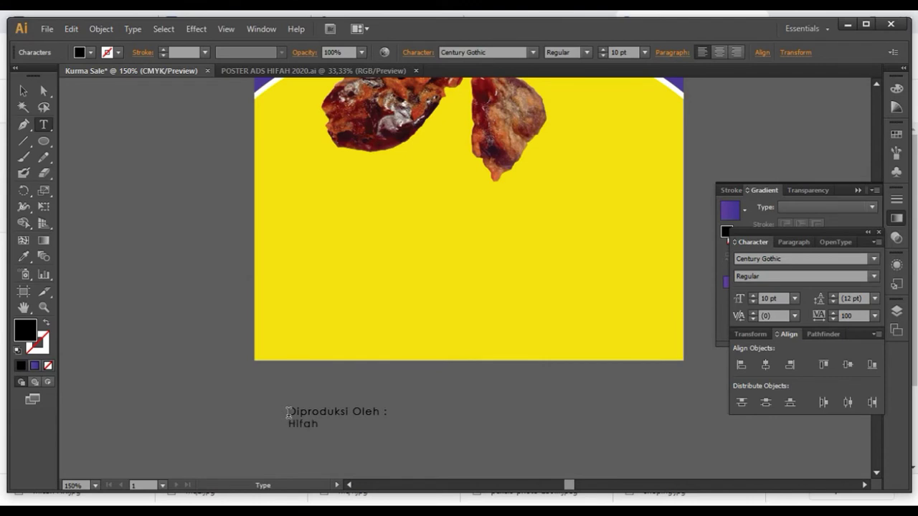
pyautogui.keyDown('alt'); pyautogui.scroll(-3, 288, 413); pyautogui.keyUp('alt')
pyautogui.keyDown('alt'); pyautogui.scroll(-1, 541, 208); pyautogui.keyUp('alt')
pyautogui.keyDown('alt'); pyautogui.scroll(1, 542, 196); pyautogui.keyUp('alt')
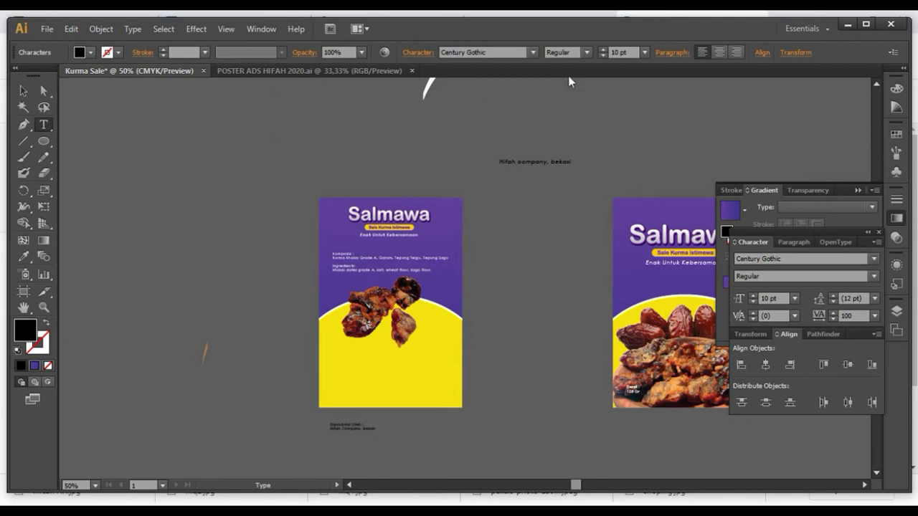
# Move the credit line up toward the poster and set its tracking to 0
pyautogui.press('Escape')
pyautogui.keyDown('alt'); pyautogui.scroll(4, 343, 395); pyautogui.keyUp('alt')
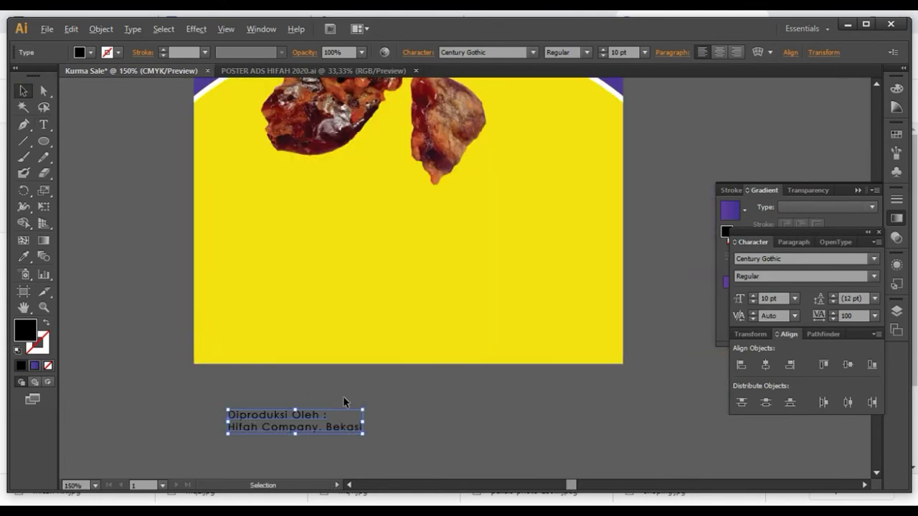
pyautogui.moveTo(305, 437); pyautogui.dragTo(294, 394)
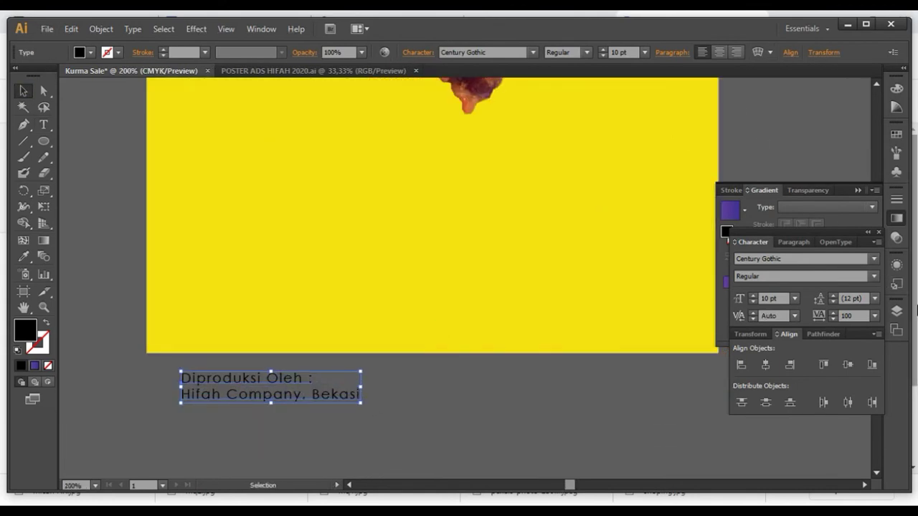
pyautogui.click(875, 317)
pyautogui.click(889, 199)
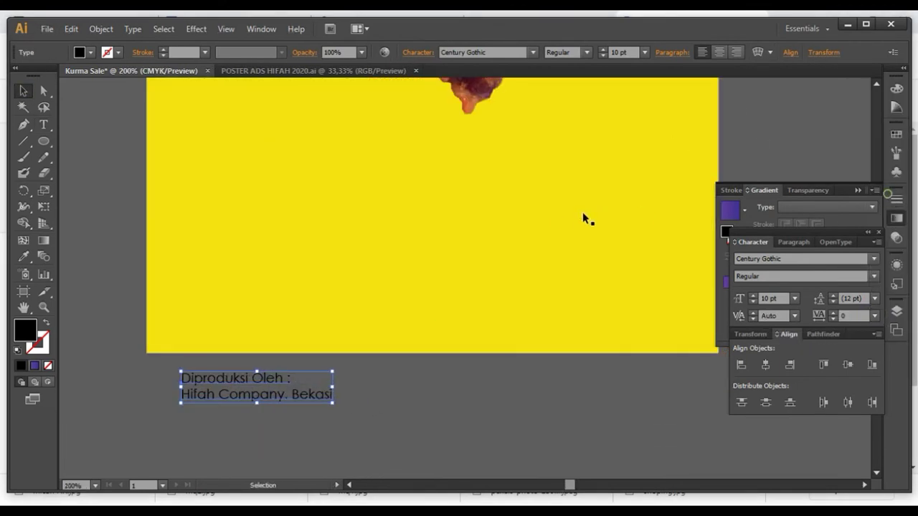
pyautogui.keyDown('alt'); pyautogui.scroll(-3, 583, 211); pyautogui.keyUp('alt')
pyautogui.click(534, 174)
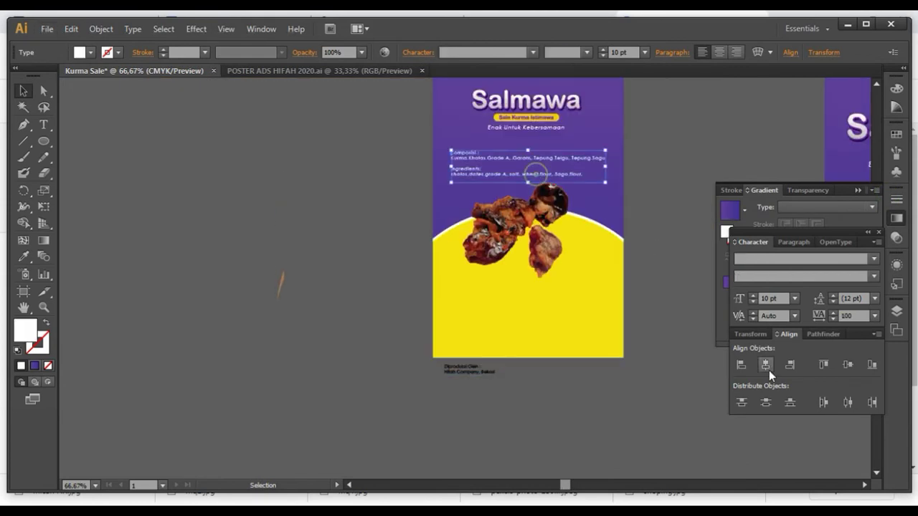
# Set the Komposisi text's tracking to 0 and nudge it right
pyautogui.click(874, 317)
pyautogui.click(887, 193)
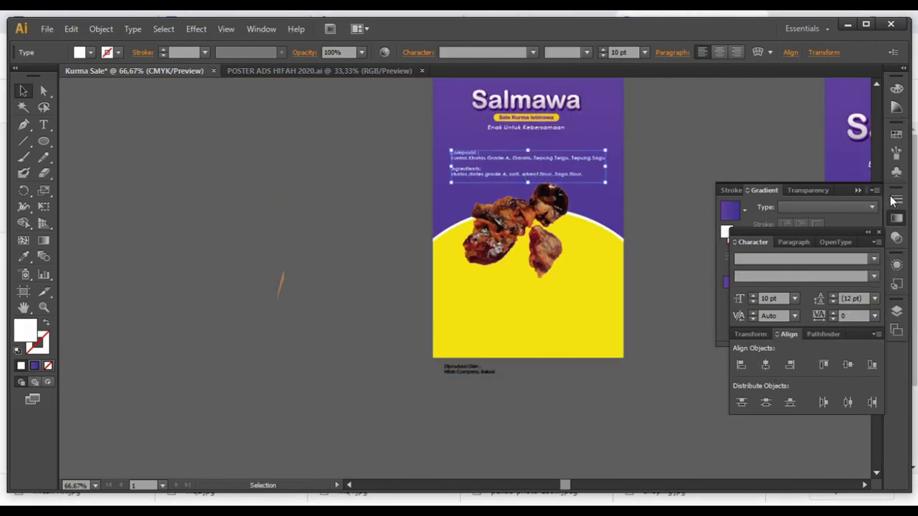
pyautogui.click(692, 171)
pyautogui.keyDown('alt'); pyautogui.scroll(2, 627, 147); pyautogui.keyUp('alt')
pyautogui.moveTo(555, 176); pyautogui.dragTo(581, 175)
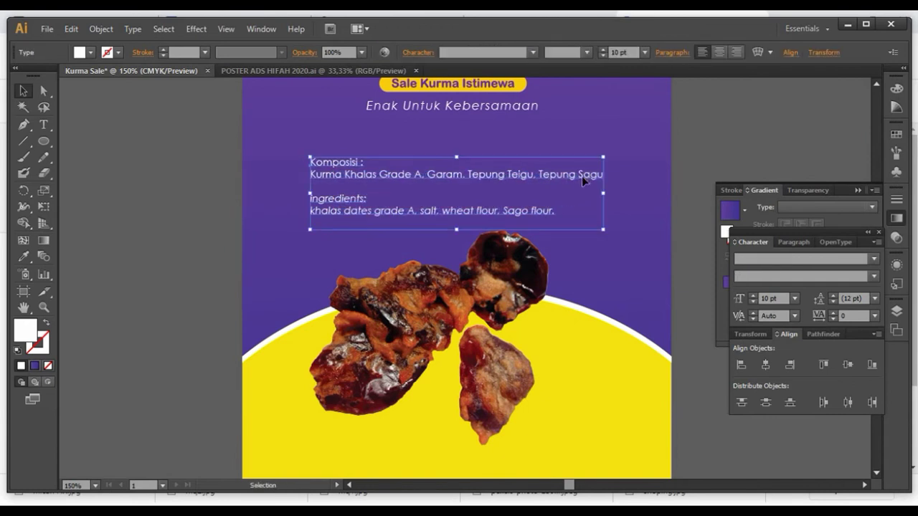
pyautogui.click(680, 169)
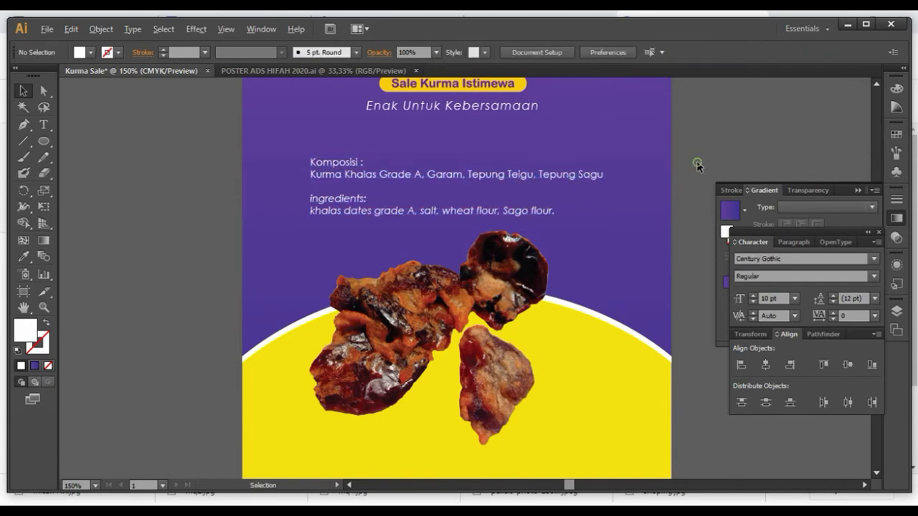
pyautogui.keyDown('alt'); pyautogui.scroll(-1, 696, 161); pyautogui.keyUp('alt')
pyautogui.scroll(-1, 521, 201)
# Centre-align the Komposisi and Ingredients lines and move the block to the poster's centre
pyautogui.click(510, 153)
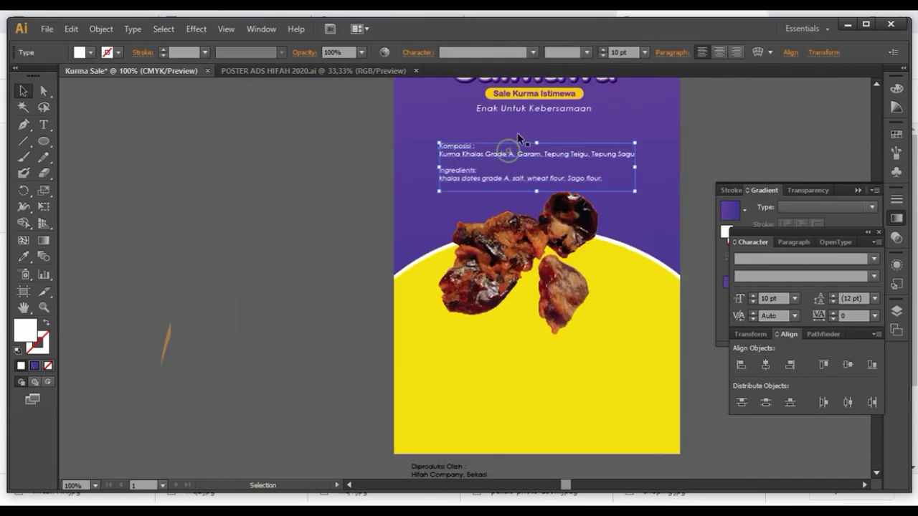
pyautogui.click(718, 53)
pyautogui.moveTo(507, 158); pyautogui.dragTo(592, 157)
pyautogui.click(727, 139)
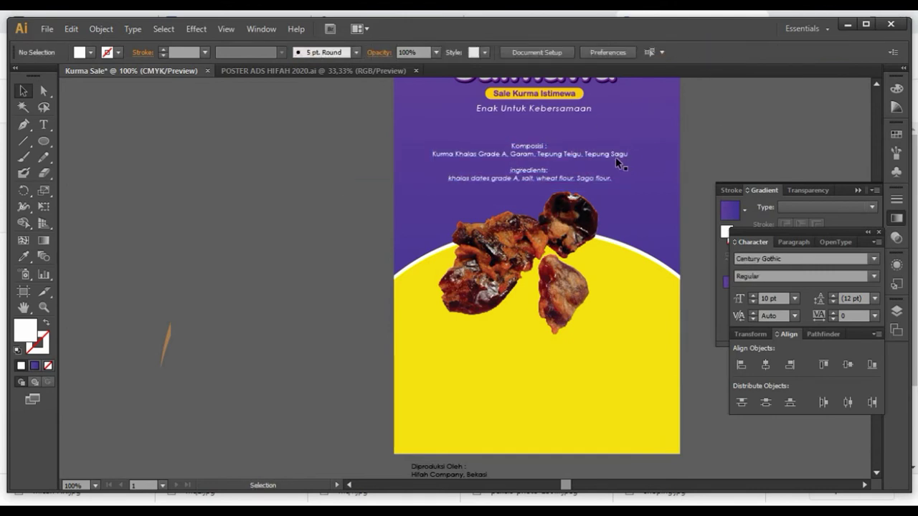
pyautogui.scroll(-1, 614, 147)
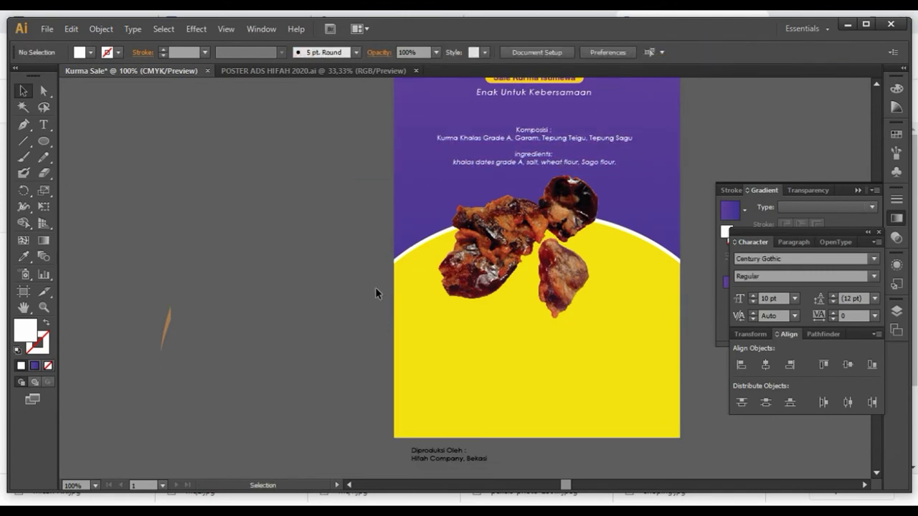
pyautogui.scroll(-4, 367, 298)
pyautogui.scroll(-3, 366, 298)
# Move the credit line onto the left poster's yellow lower area
pyautogui.moveTo(446, 341)
pyautogui.mouseDown()
pyautogui.moveTo(442, 276)
pyautogui.moveTo(461, 294)
pyautogui.mouseUp()
pyautogui.click(451, 341)
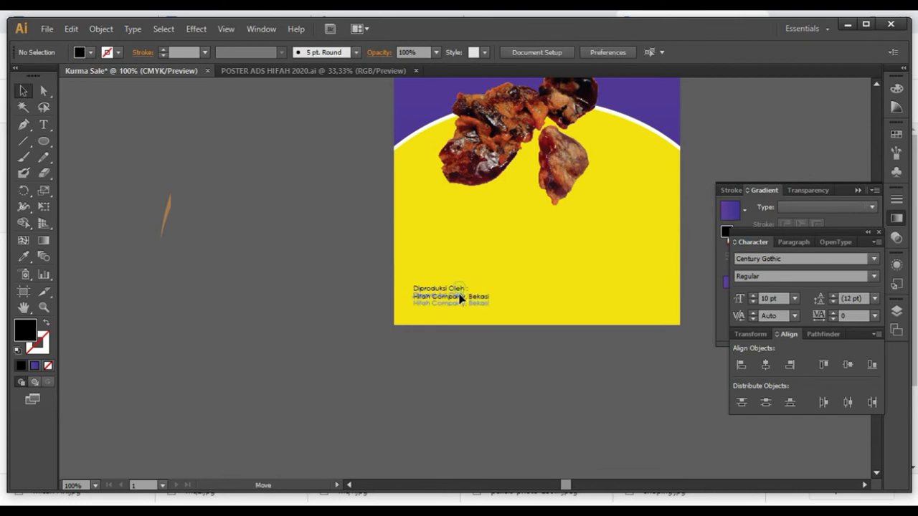
pyautogui.click(461, 351)
pyautogui.press('alt')
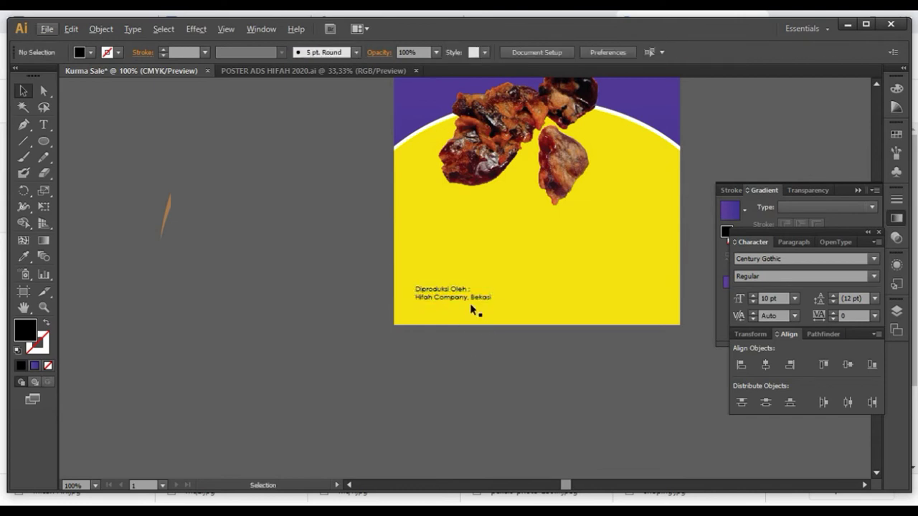
pyautogui.scroll(-3, 516, 324)
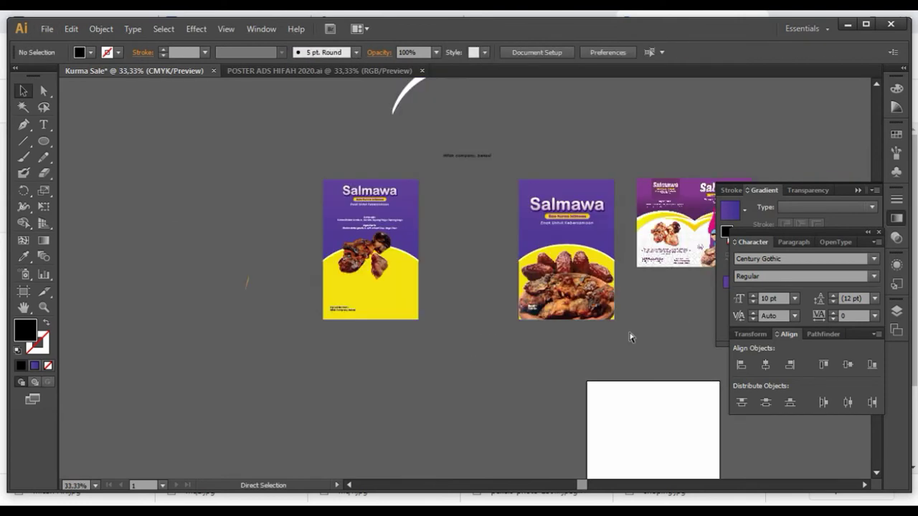
pyautogui.hscroll(3, 629, 334)
pyautogui.scroll(1, 518, 266)
pyautogui.scroll(4, 528, 268)
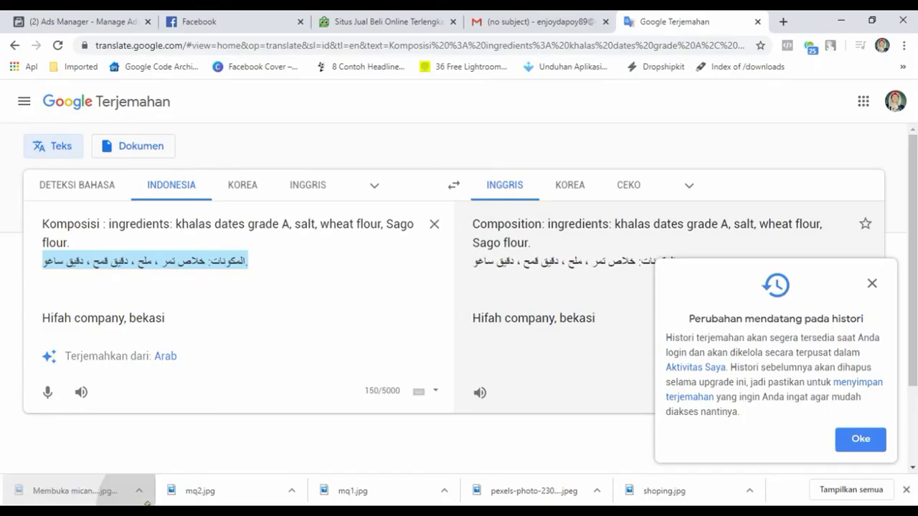
# Copy the Keridhaan quote message from the WhatsApp chat and close the photo viewer
pyautogui.click(160, 503)
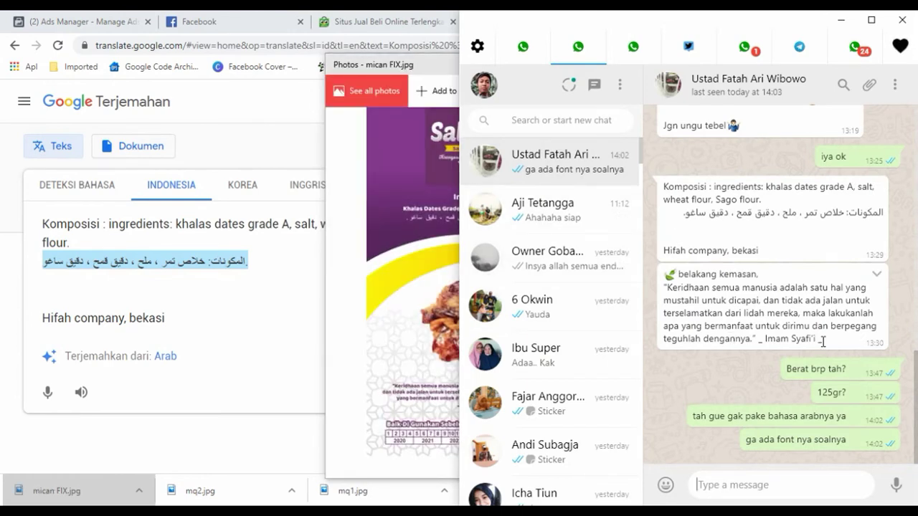
pyautogui.moveTo(822, 343)
pyautogui.mouseDown()
pyautogui.moveTo(661, 277)
pyautogui.moveTo(663, 286)
pyautogui.mouseUp()
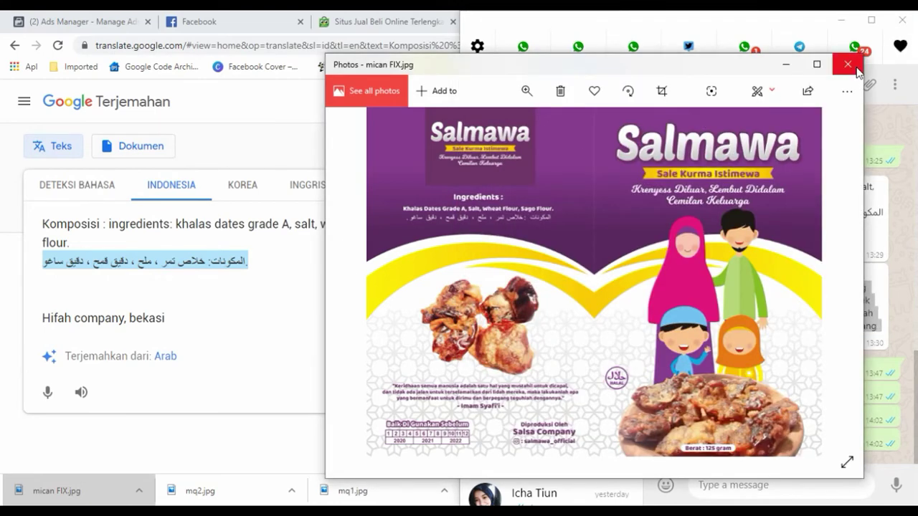
pyautogui.click(846, 65)
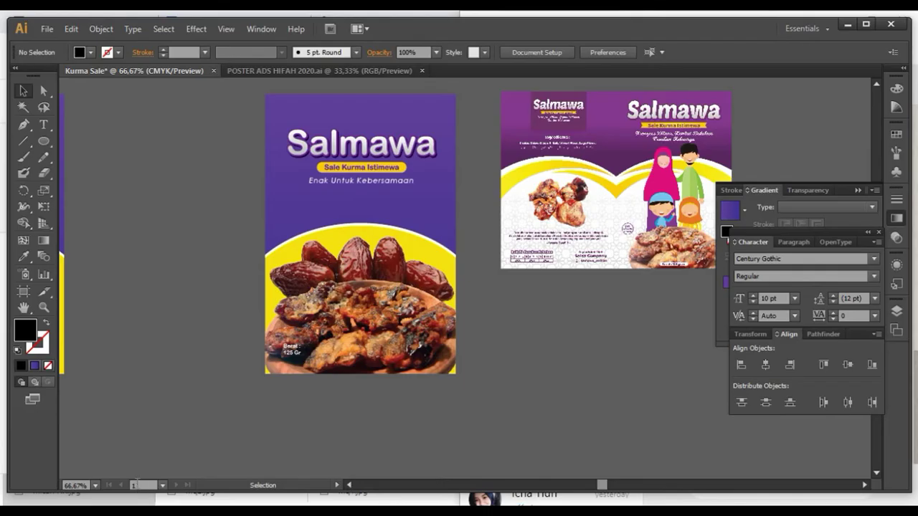
# Paste the copied Imam Syafi'i quote as a text object below the posters
pyautogui.hscroll(-5, 122, 317)
pyautogui.hscroll(-5, 132, 318)
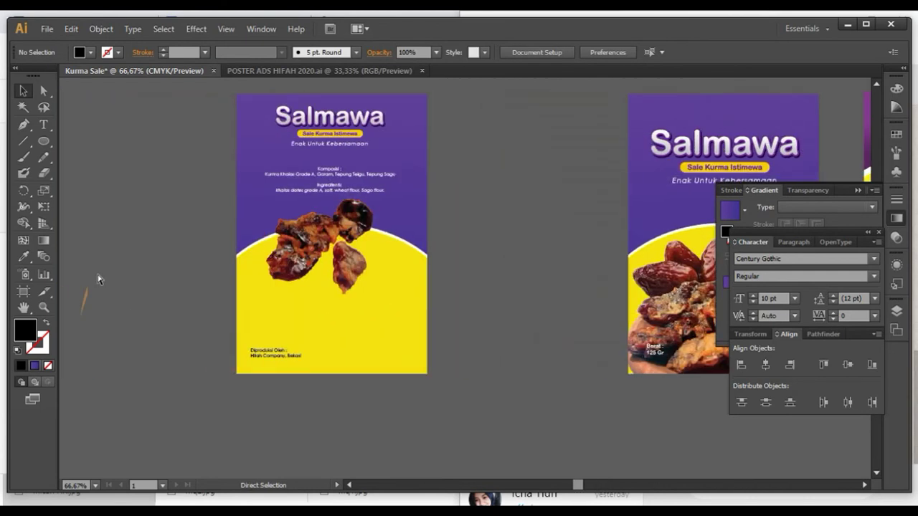
pyautogui.press('t')
pyautogui.moveTo(227, 442); pyautogui.dragTo(247, 430)
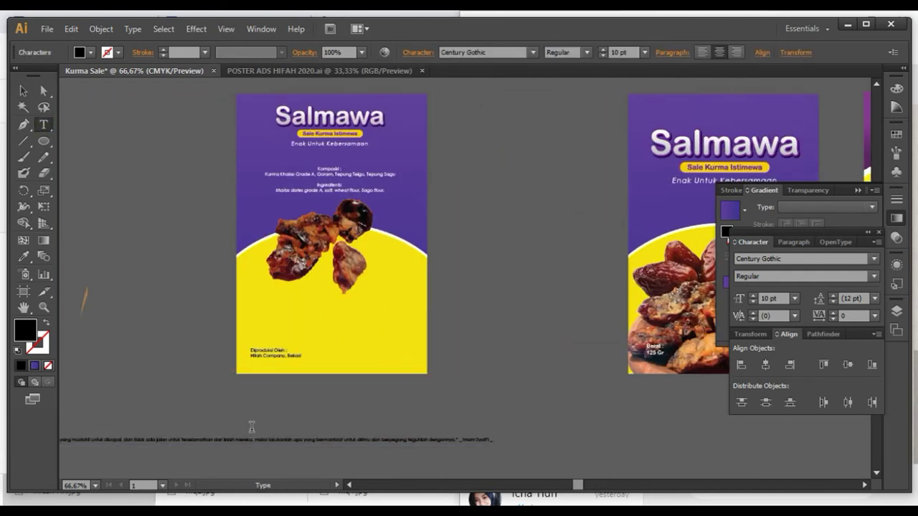
pyautogui.hscroll(-3, 180, 426)
pyautogui.scroll(-2, 194, 426)
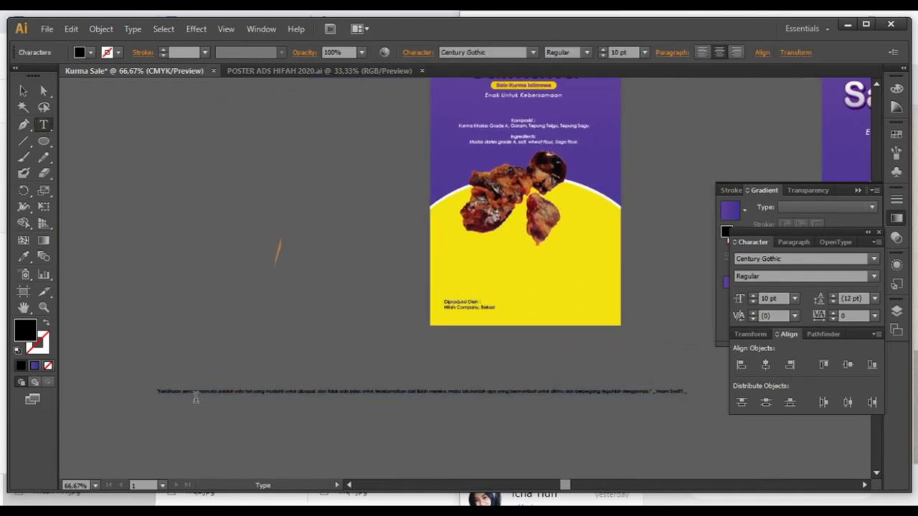
pyautogui.hotkey('ctrl', '+')
pyautogui.hotkey('ctrl', '+')
pyautogui.hotkey('ctrl', '+')
pyautogui.scroll(-2, 317, 375)
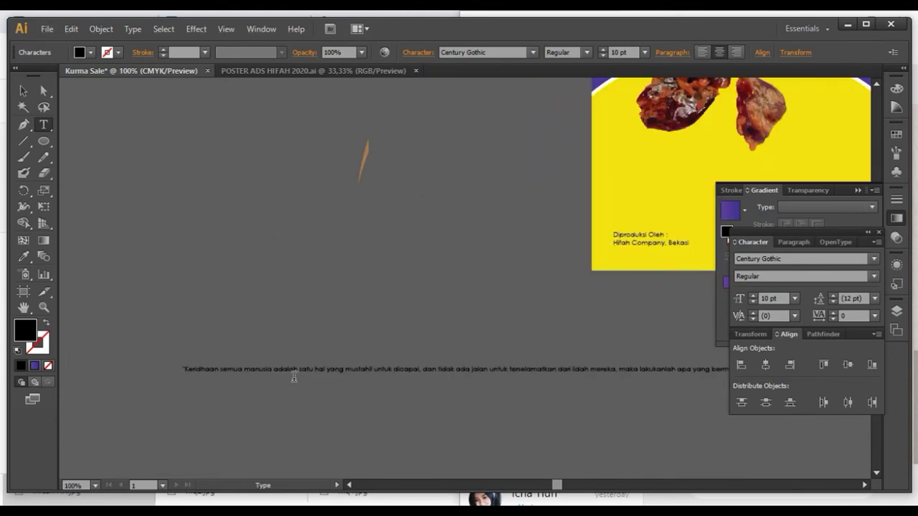
# Add line breaks after 'yang', before 'untuk terselamatkan' and 'yang bermanfaat', and before the attribution
pyautogui.click(347, 368)
pyautogui.press('Return')
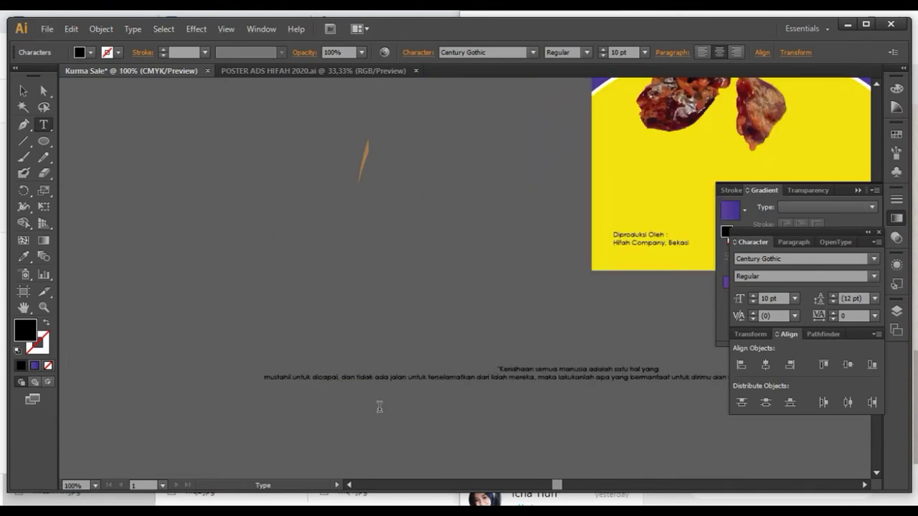
pyautogui.scroll(1, 595, 367)
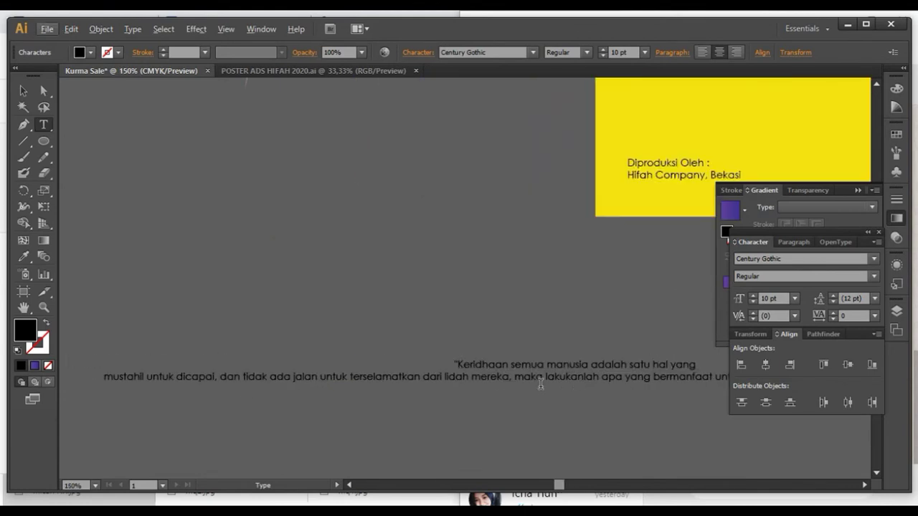
pyautogui.click(351, 376)
pyautogui.press('Return')
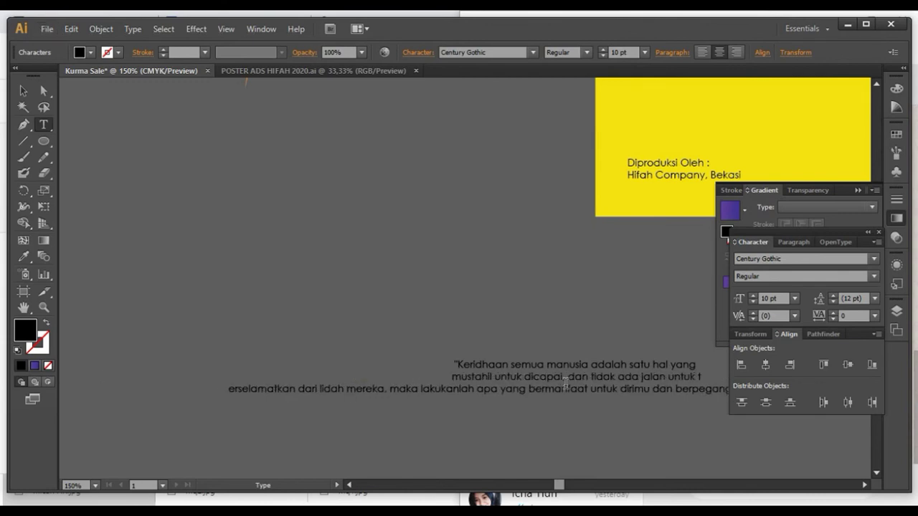
pyautogui.press('BackSpace')
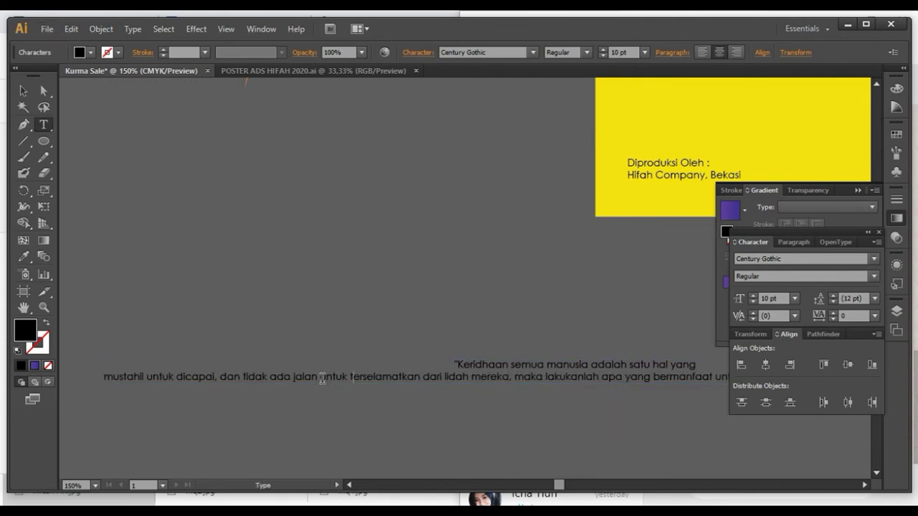
pyautogui.press('Return')
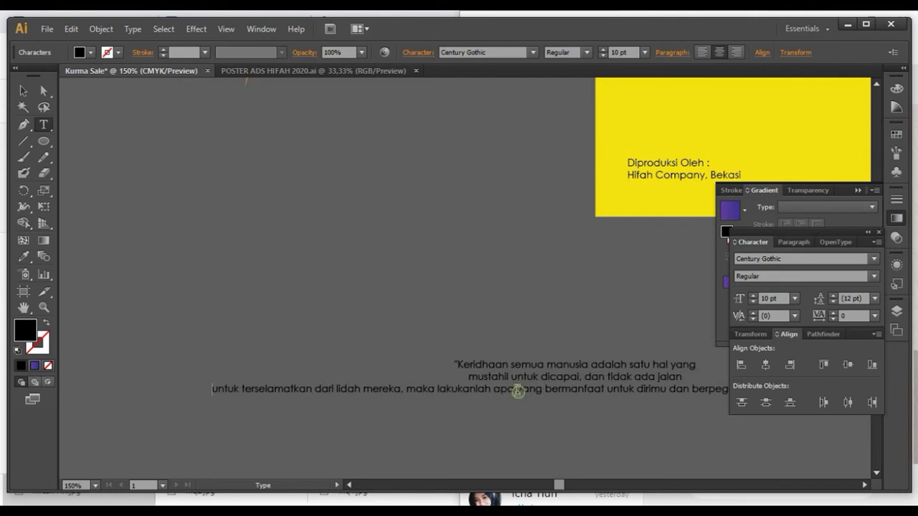
pyautogui.press('Return')
pyautogui.hscroll(3, 516, 390)
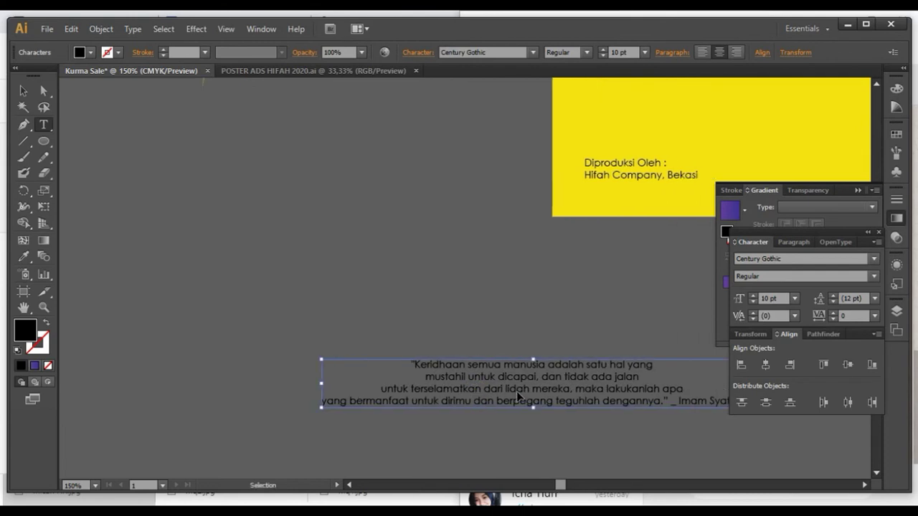
pyautogui.click(583, 403)
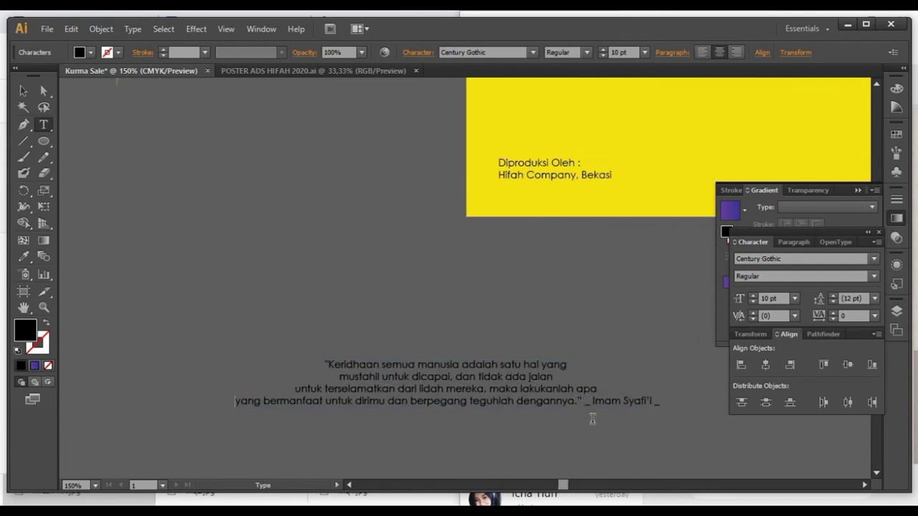
pyautogui.press('Return')
pyautogui.press('Return')
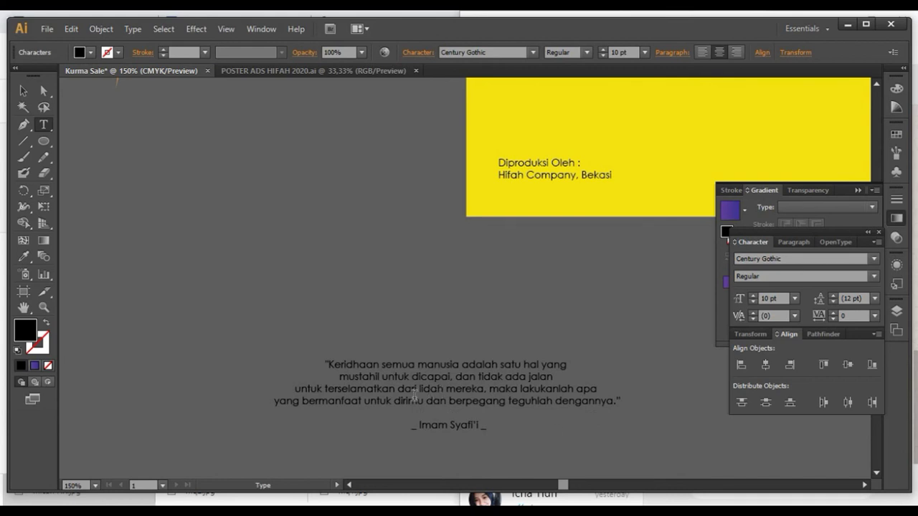
# Rejoin the 'untuk terselamatkan' line and break the quote after 'untuk' instead
pyautogui.click(296, 389)
pyautogui.press('BackSpace')
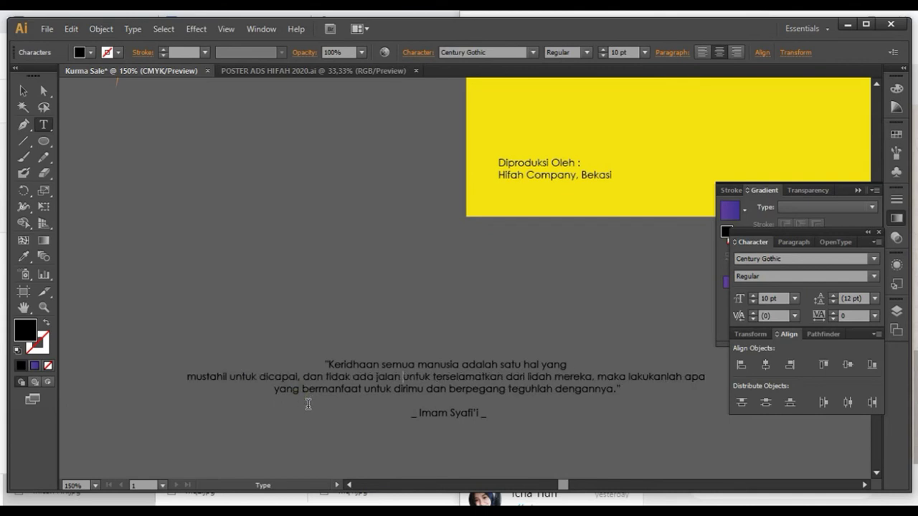
pyautogui.click(432, 376)
pyautogui.press('Return')
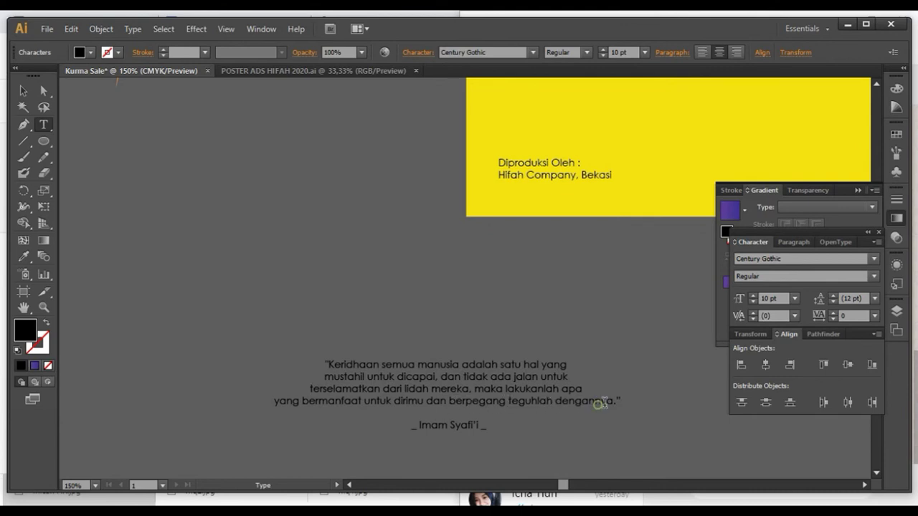
# Retype the quote's ending so it reads 'denganNya.'
pyautogui.moveTo(614, 402)
pyautogui.mouseDown()
pyautogui.moveTo(602, 402)
pyautogui.moveTo(614, 403)
pyautogui.mouseUp()
pyautogui.write('NYA')
pyautogui.press('BackSpace')
pyautogui.press('BackSpace')
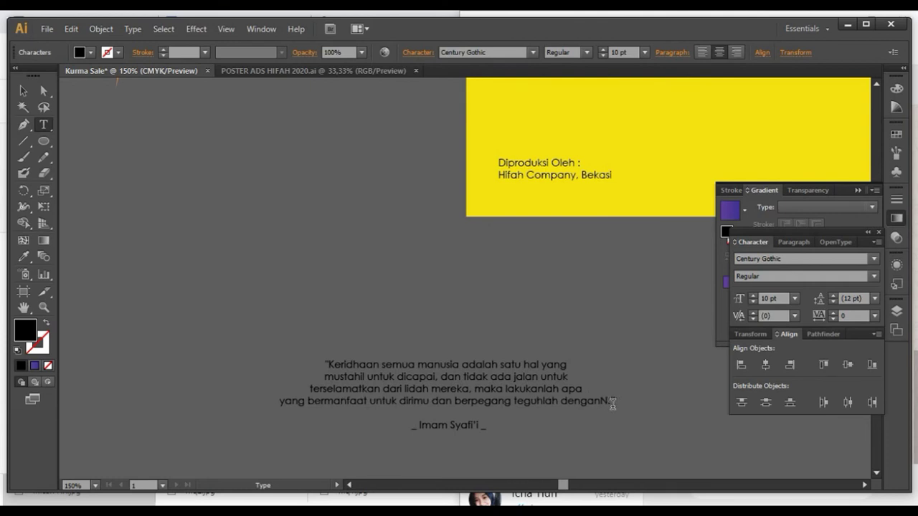
pyautogui.write('ya."')
pyautogui.hotkey('ctrl', '-')
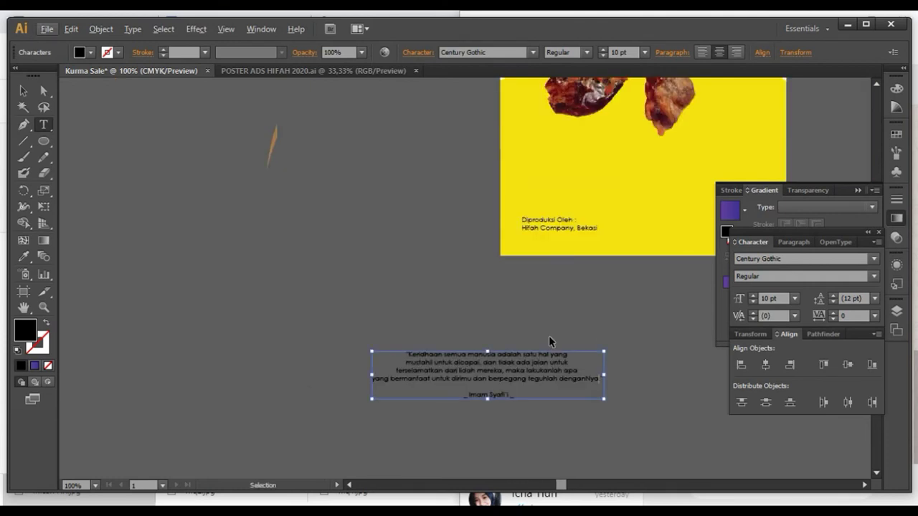
pyautogui.hotkey('ctrl', '+')
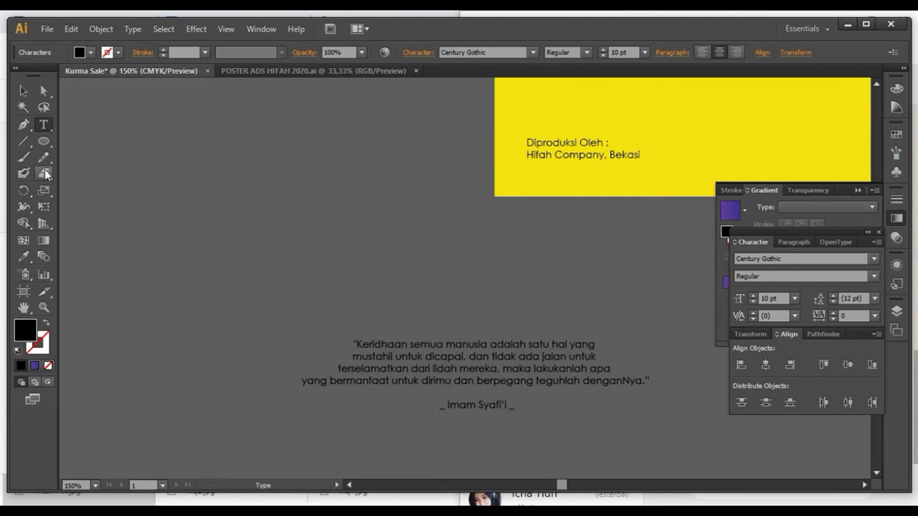
# Place a copy of the quote block into the poster's yellow area
pyautogui.click(23, 90)
pyautogui.hotkey('ctrl', '-')
pyautogui.hotkey('ctrl', '-')
pyautogui.moveTo(426, 322)
pyautogui.mouseDown()
pyautogui.moveTo(537, 184)
pyautogui.moveTo(516, 199)
pyautogui.mouseUp()
pyautogui.click(615, 180)
# Nudge the Komposisi text block slightly upward to make room
pyautogui.scroll(1, 552, 172)
pyautogui.scroll(1, 548, 179)
pyautogui.scroll(3, 459, 143)
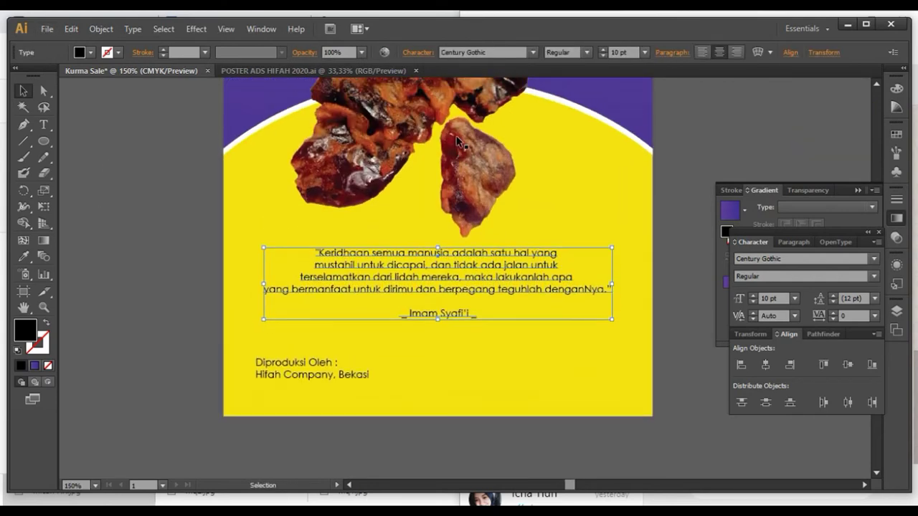
pyautogui.click(459, 179)
pyautogui.scroll(-2, 528, 171)
pyautogui.scroll(2, 527, 171)
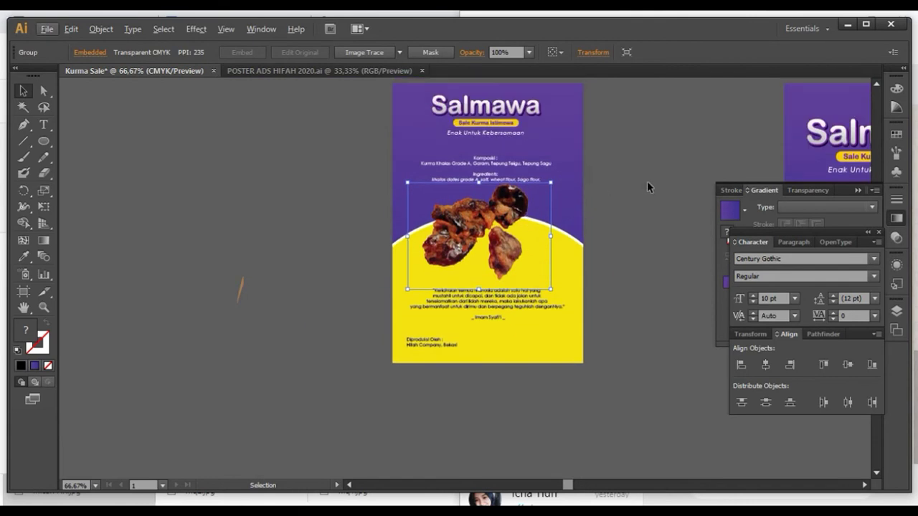
pyautogui.click(647, 181)
pyautogui.click(515, 165)
pyautogui.moveTo(514, 165); pyautogui.dragTo(515, 163)
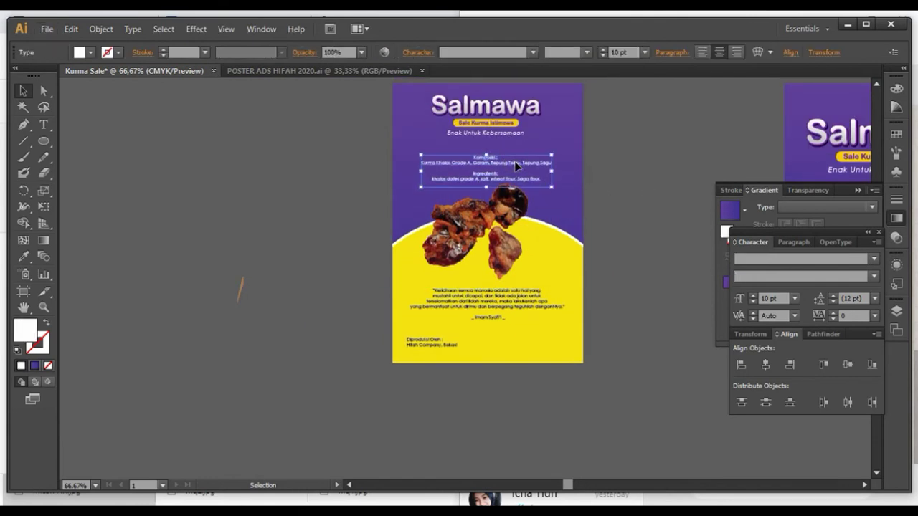
pyautogui.click(605, 239)
# Scroll across the artboards to compare the layout with the wide poster
pyautogui.hscroll(3, 605, 239)
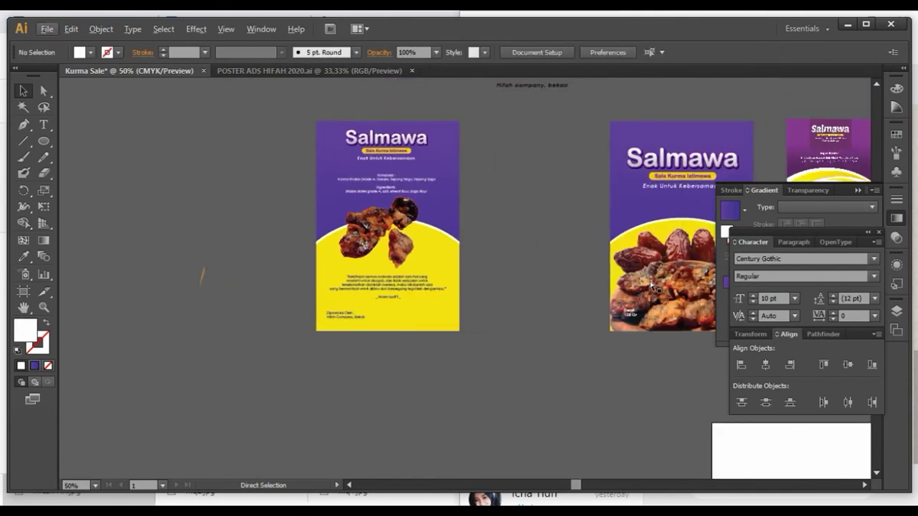
pyautogui.hscroll(3, 659, 289)
pyautogui.hscroll(3, 659, 289)
pyautogui.scroll(2, 577, 231)
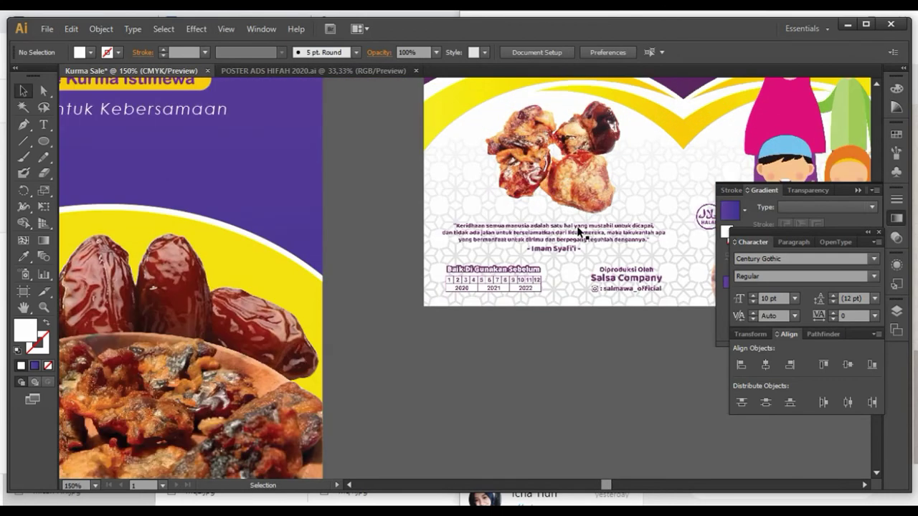
pyautogui.scroll(-1, 531, 257)
pyautogui.scroll(-1, 521, 264)
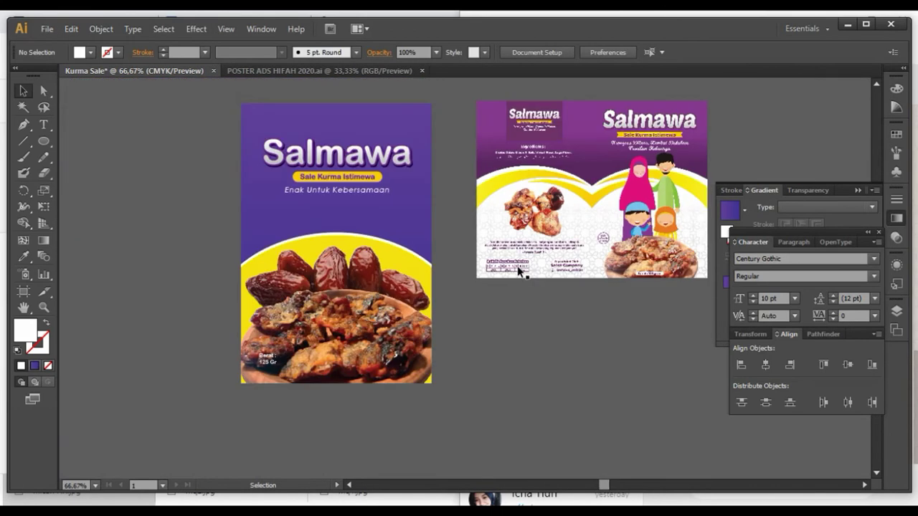
pyautogui.scroll(1, 519, 270)
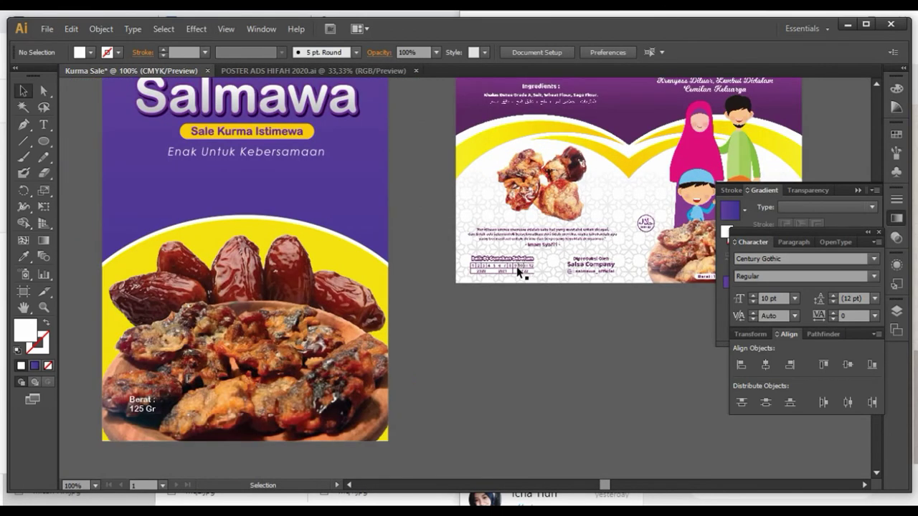
pyautogui.scroll(-1, 516, 266)
pyautogui.scroll(-1, 516, 266)
pyautogui.scroll(2, 523, 266)
pyautogui.scroll(2, 523, 266)
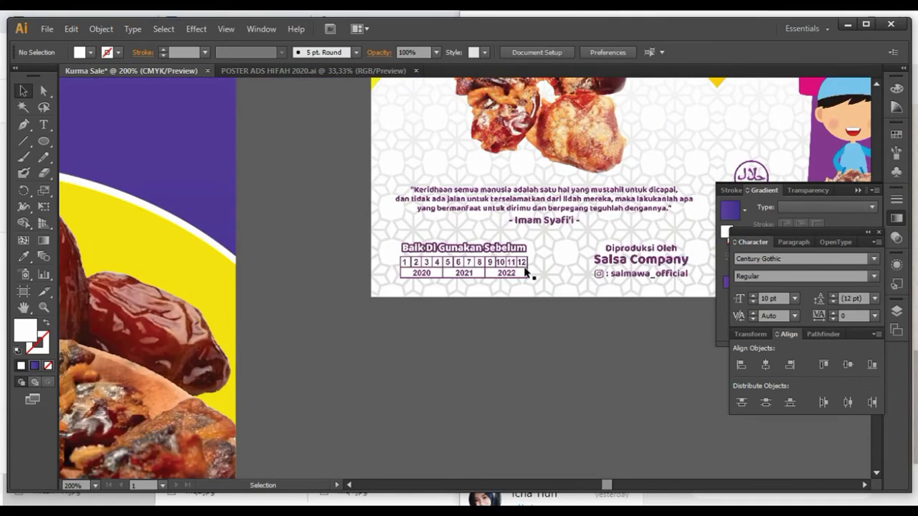
pyautogui.scroll(-3, 525, 271)
pyautogui.hscroll(-3, 368, 352)
pyautogui.scroll(3, 368, 352)
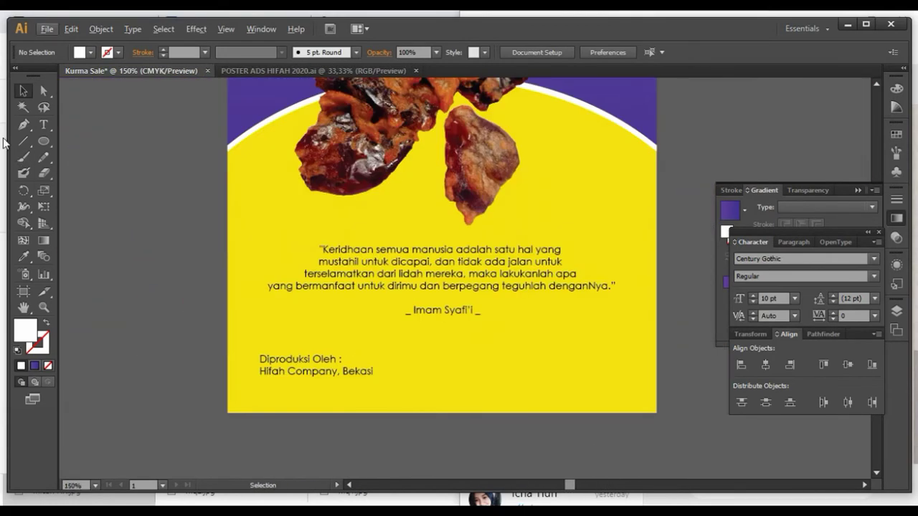
# Type 'Baik Digunakan Sebelum :' and place a copy at the poster's bottom right
pyautogui.click(44, 126)
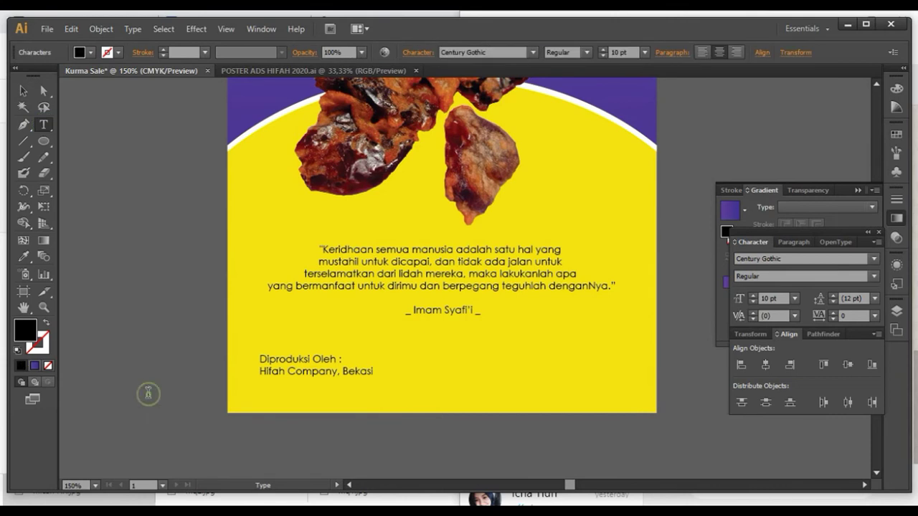
pyautogui.write('Baik Dig')
pyautogui.write('unakan Se')
pyautogui.write('belum')
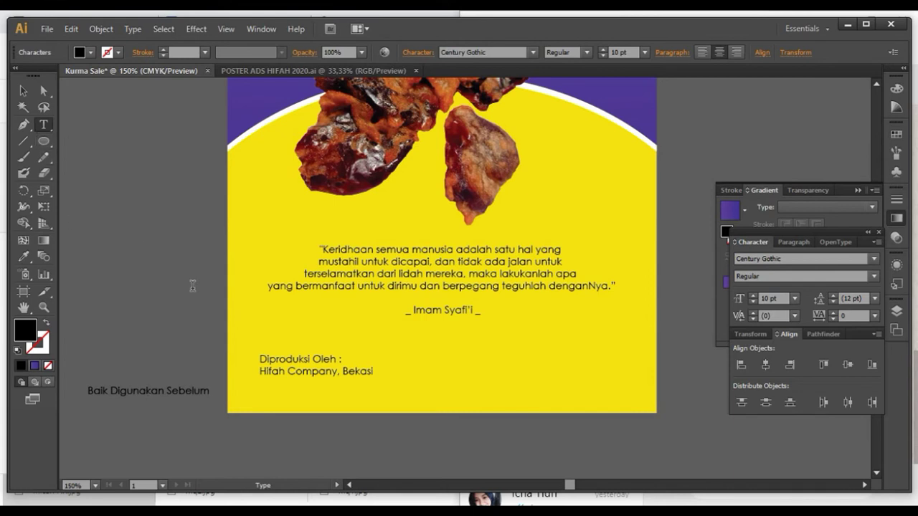
pyautogui.write(' :')
pyautogui.click(25, 91)
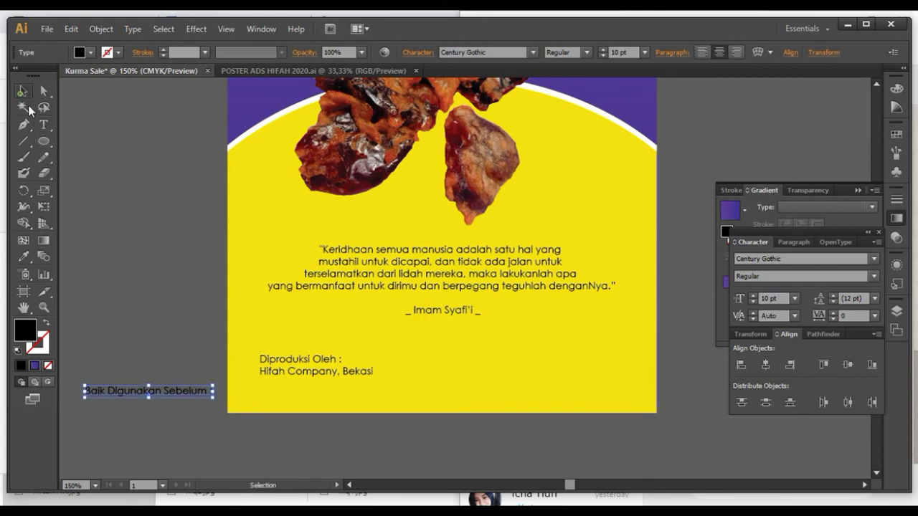
pyautogui.moveTo(201, 395); pyautogui.dragTo(621, 365)
# Top-align the 'Baik Digunakan Sebelum :' line with the Diproduksi credit line
pyautogui.keyDown('shift'); pyautogui.click(347, 373); pyautogui.keyUp('shift')
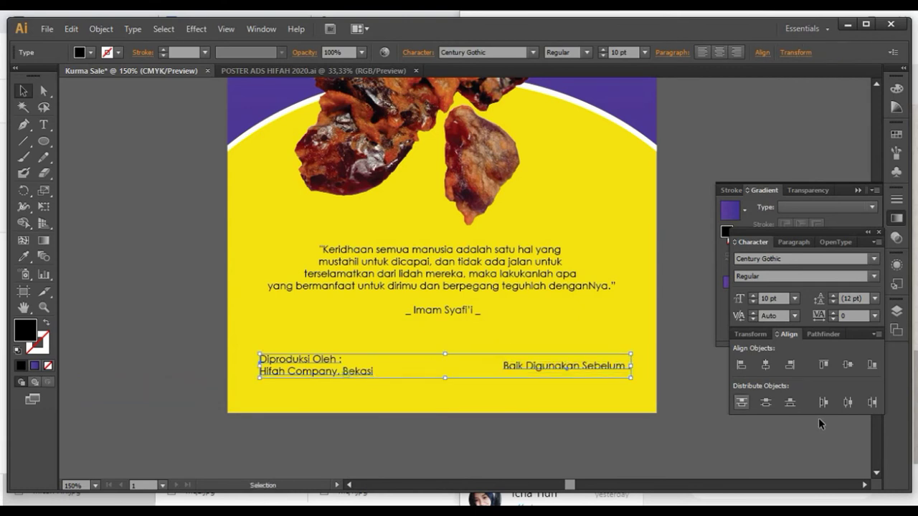
pyautogui.click(823, 364)
pyautogui.click(661, 361)
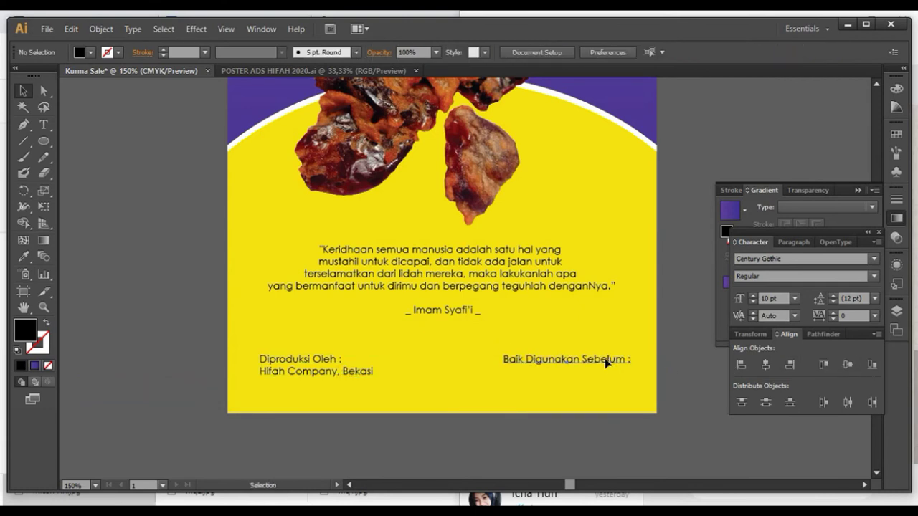
pyautogui.moveTo(631, 369); pyautogui.dragTo(495, 351)
pyautogui.click(706, 349)
pyautogui.hotkey('ctrl', '-')
pyautogui.hotkey('ctrl', '-')
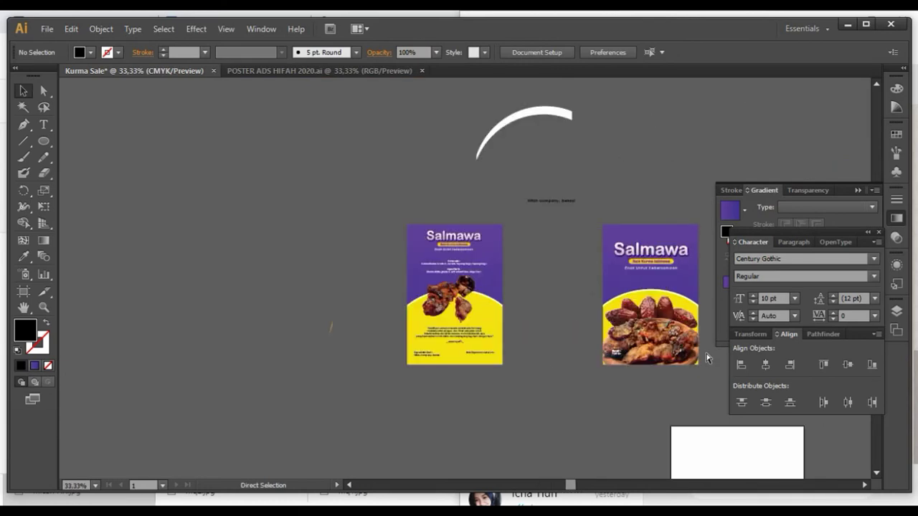
# Draw a small black square below the poster with the Rectangle tool
pyautogui.hotkey('ctrl', '+')
pyautogui.scroll(3, 645, 308)
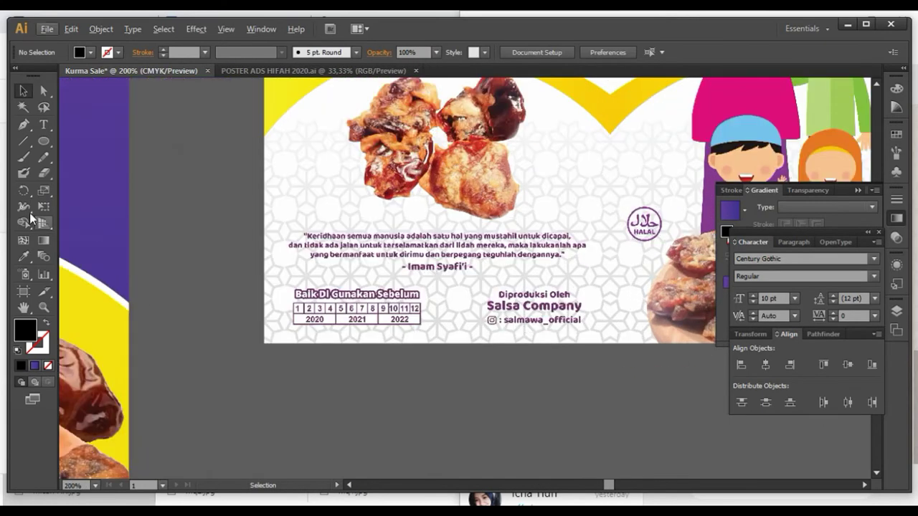
pyautogui.click(42, 145)
pyautogui.moveTo(42, 145); pyautogui.dragTo(79, 141)
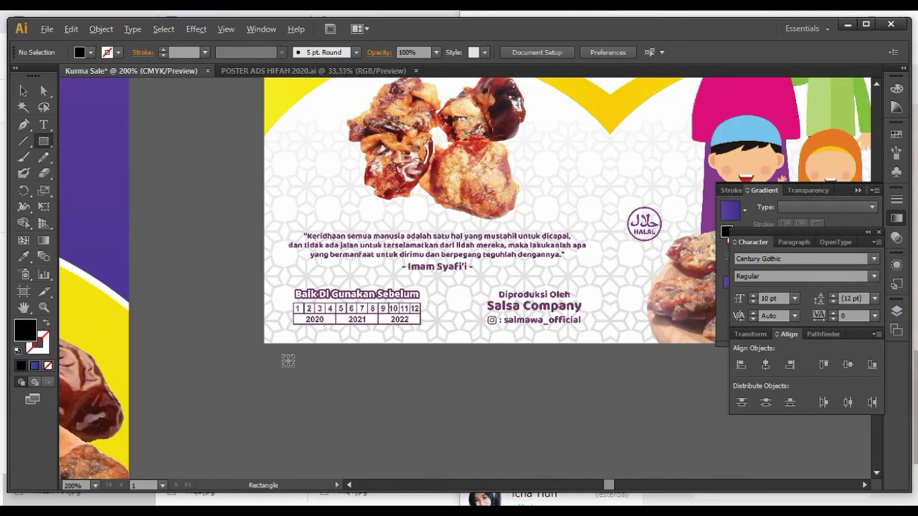
pyautogui.scroll(1, 288, 366)
pyautogui.moveTo(313, 386); pyautogui.dragTo(345, 398)
pyautogui.click(23, 91)
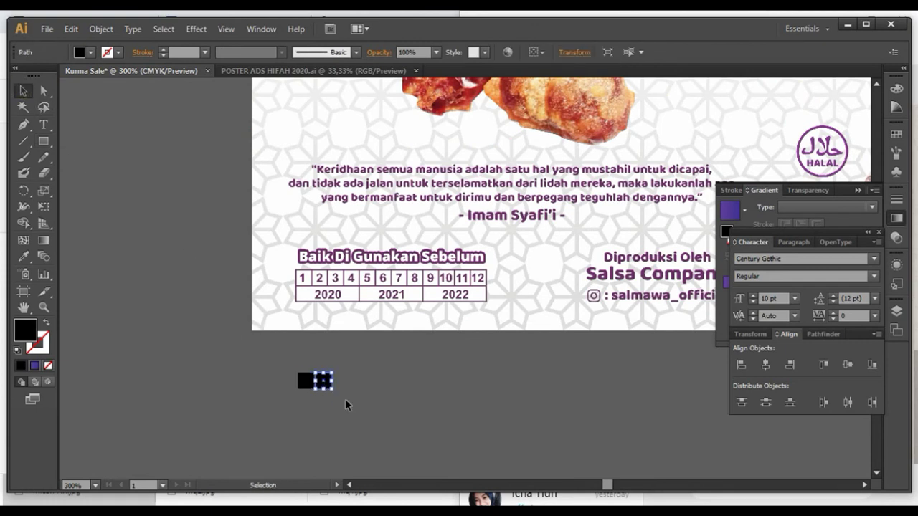
# Place a copy of the square directly to its right and fill it blue
pyautogui.scroll(1, 345, 399)
pyautogui.scroll(1, 345, 398)
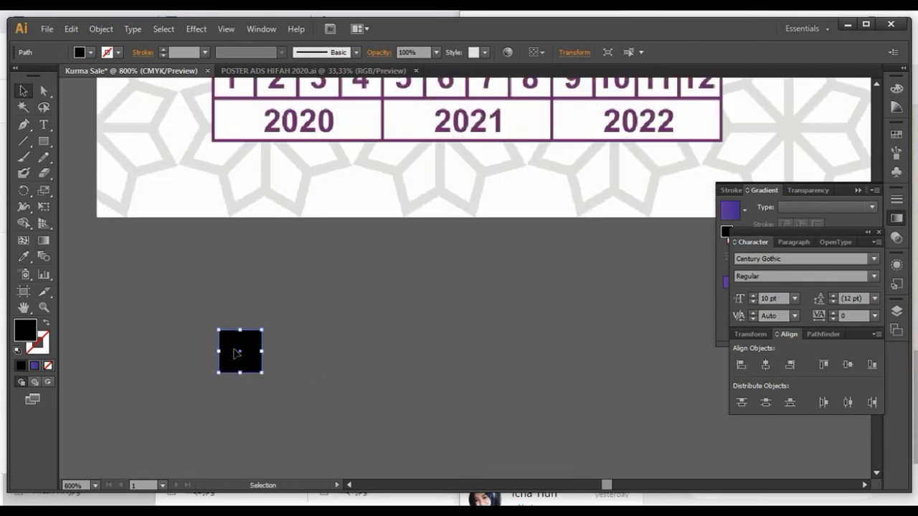
pyautogui.moveTo(236, 353); pyautogui.dragTo(273, 361)
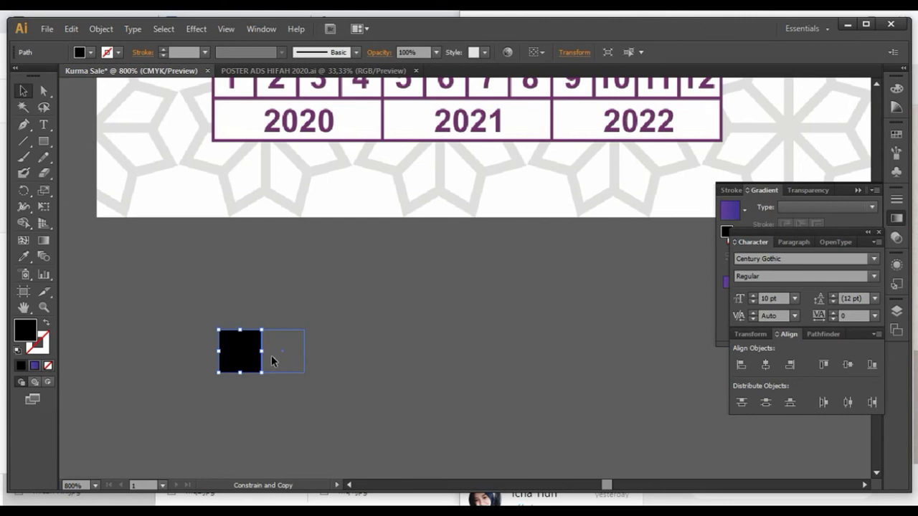
pyautogui.moveTo(271, 355); pyautogui.dragTo(271, 355)
pyautogui.scroll(-1, 271, 355)
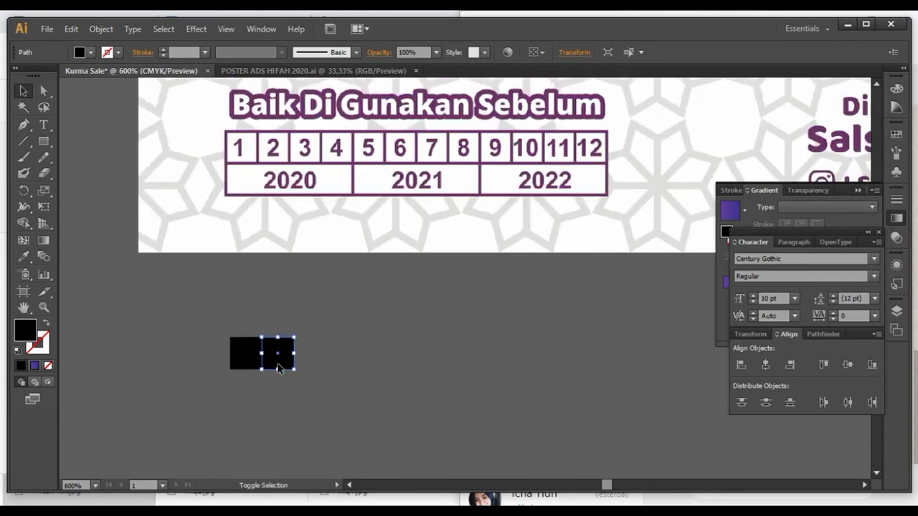
pyautogui.click(90, 52)
pyautogui.click(93, 84)
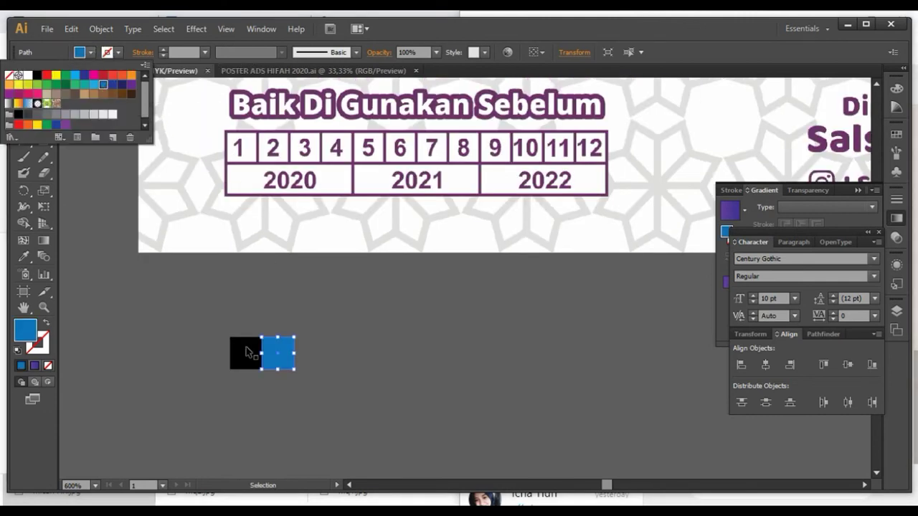
pyautogui.press('Escape')
# Repeat the duplicate to extend the row with more blue squares, then select the row
pyautogui.hotkey('ctrl', 'd')
pyautogui.hotkey('ctrl', 'd')
pyautogui.hotkey('ctrl', 'd')
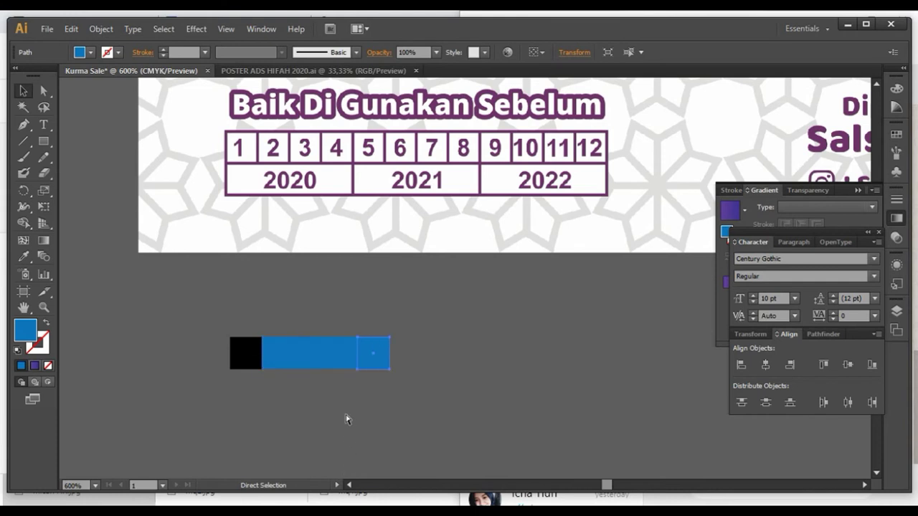
pyautogui.hotkey('ctrl', 'd')
pyautogui.hotkey('ctrl', 'd')
pyautogui.hotkey('ctrl', 'd')
pyautogui.hotkey('ctrl', 'd')
pyautogui.hotkey('ctrl', 'd')
pyautogui.hotkey('ctrl', 'd')
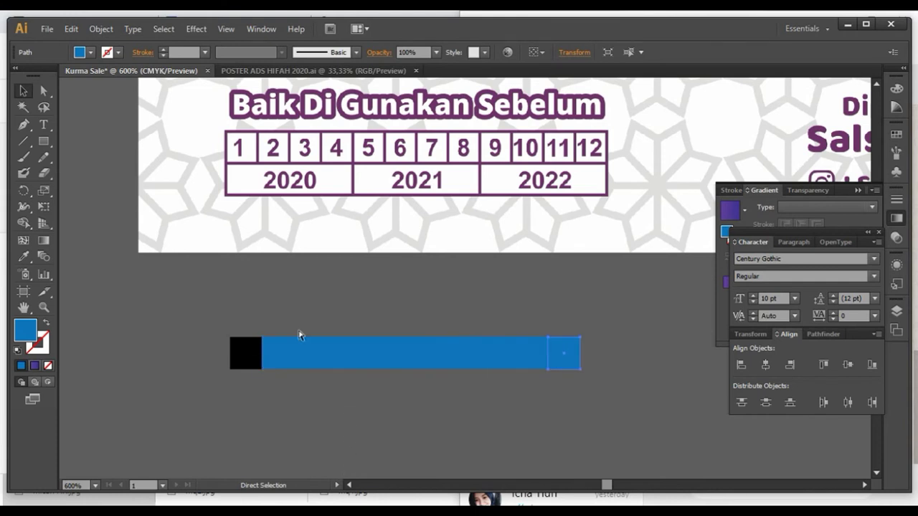
pyautogui.hotkey('ctrl', 'd')
pyautogui.press('v')
pyautogui.moveTo(224, 304); pyautogui.dragTo(659, 404)
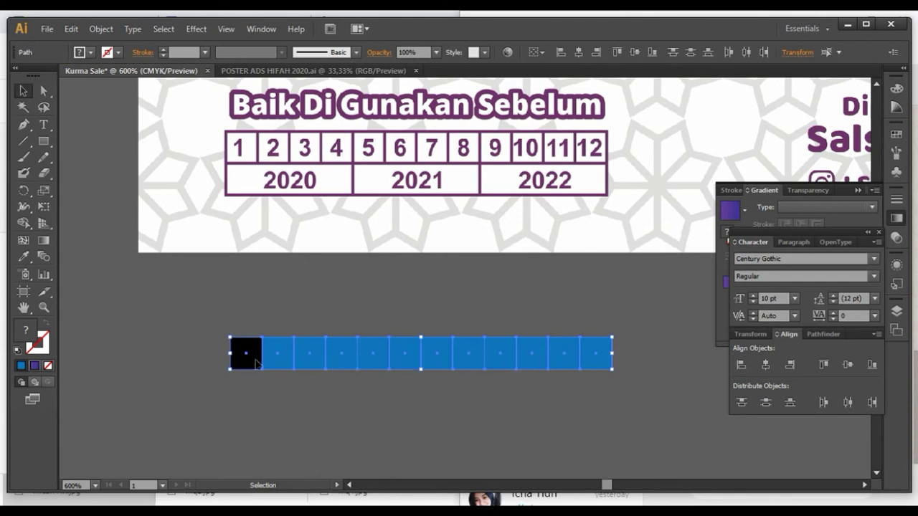
# Give the squares a black outline 0.5 pt thick
pyautogui.click(117, 53)
pyautogui.click(34, 79)
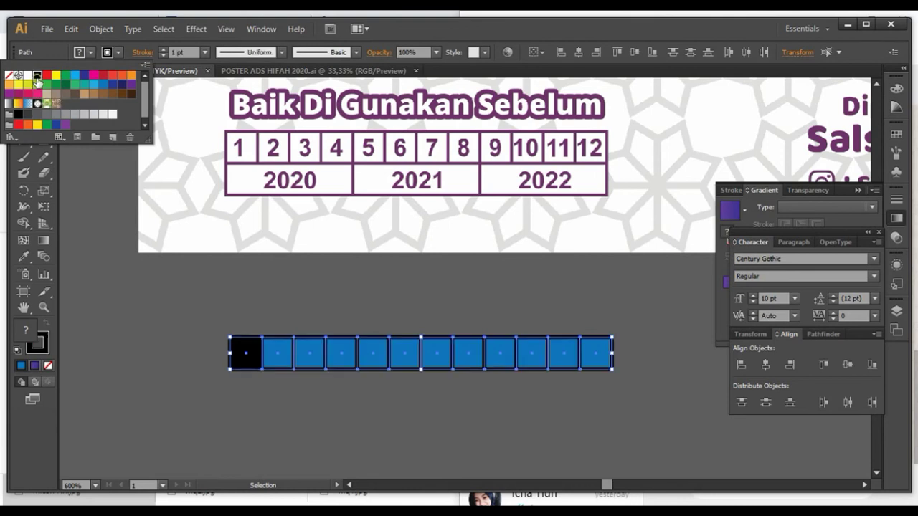
pyautogui.click(205, 53)
pyautogui.click(213, 81)
# Select all twelve squares and fill them with white
pyautogui.click(367, 314)
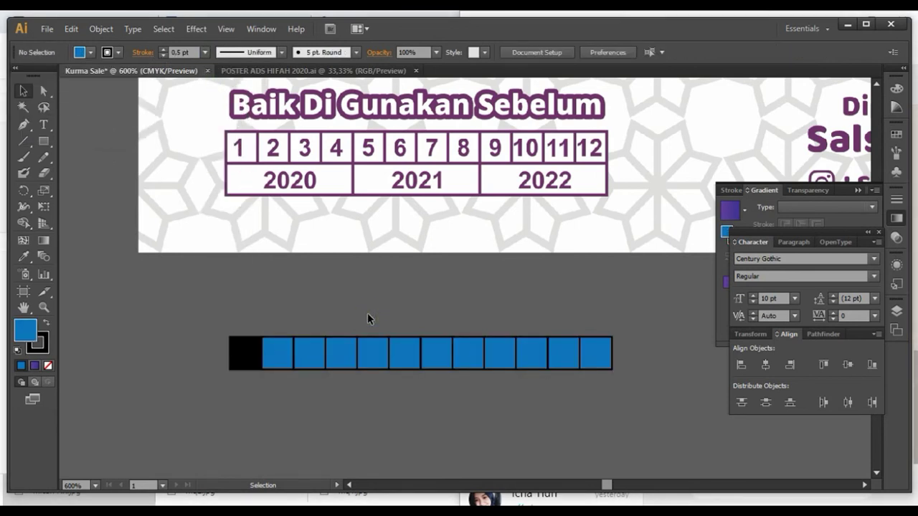
pyautogui.moveTo(228, 308); pyautogui.dragTo(614, 375)
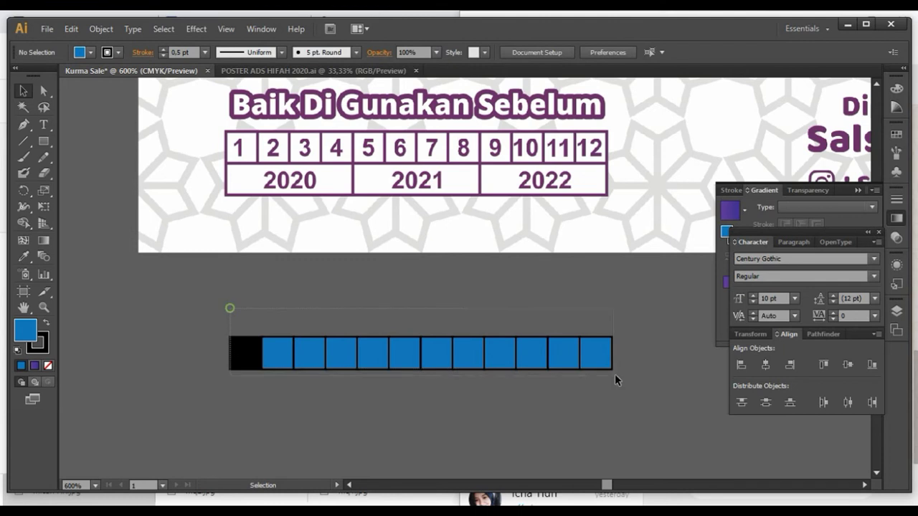
pyautogui.click(91, 54)
pyautogui.click(27, 76)
pyautogui.click(262, 283)
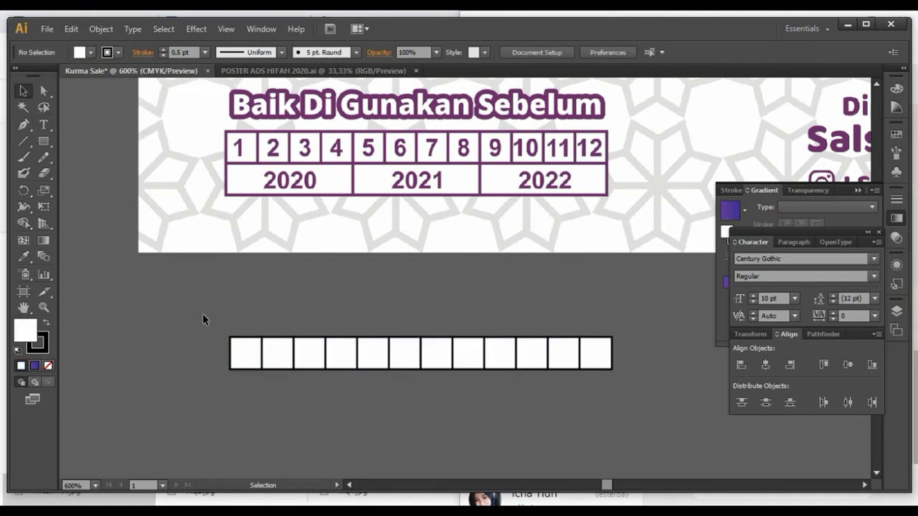
# Copy squares 1–4 below and unite them into one wide rectangle
pyautogui.moveTo(203, 315)
pyautogui.mouseDown()
pyautogui.moveTo(335, 380)
pyautogui.moveTo(342, 404)
pyautogui.mouseUp()
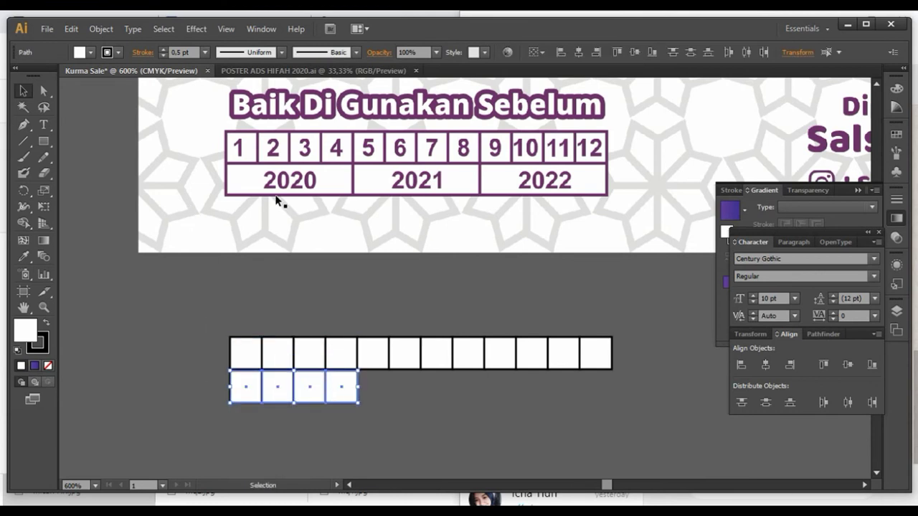
pyautogui.click(821, 334)
pyautogui.click(741, 364)
pyautogui.click(435, 410)
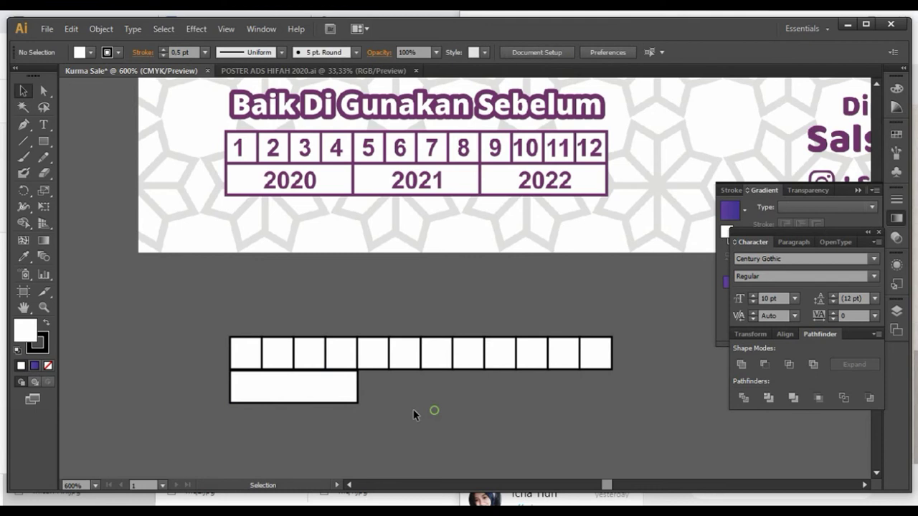
pyautogui.click(350, 400)
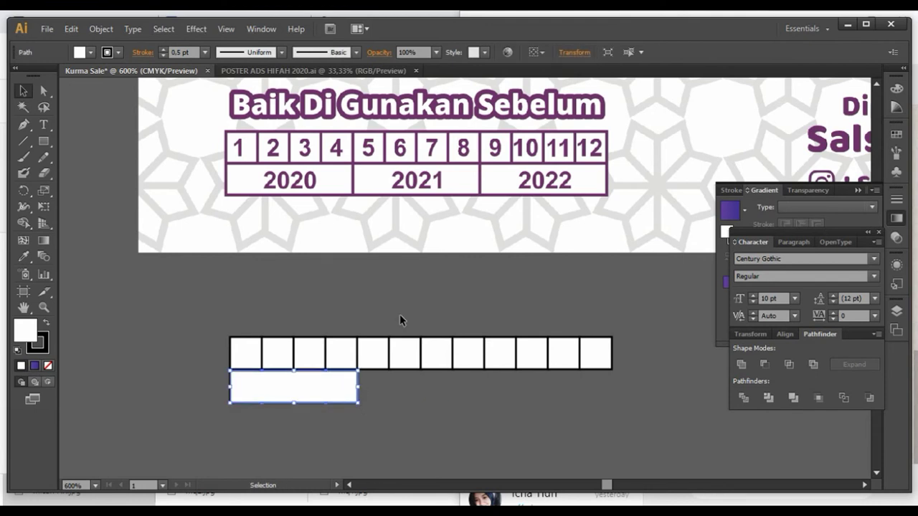
# Copy squares 5–8 and 9–12 below, uniting each group into a wide rectangle
pyautogui.moveTo(375, 309)
pyautogui.mouseDown()
pyautogui.moveTo(463, 355)
pyautogui.moveTo(467, 399)
pyautogui.mouseUp()
pyautogui.click(747, 369)
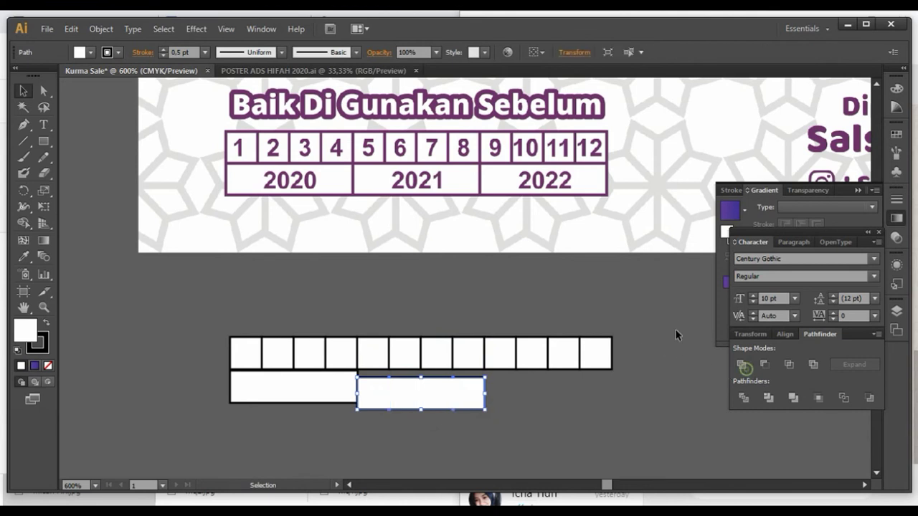
pyautogui.moveTo(661, 316)
pyautogui.mouseDown()
pyautogui.moveTo(498, 352)
pyautogui.moveTo(500, 391)
pyautogui.mouseUp()
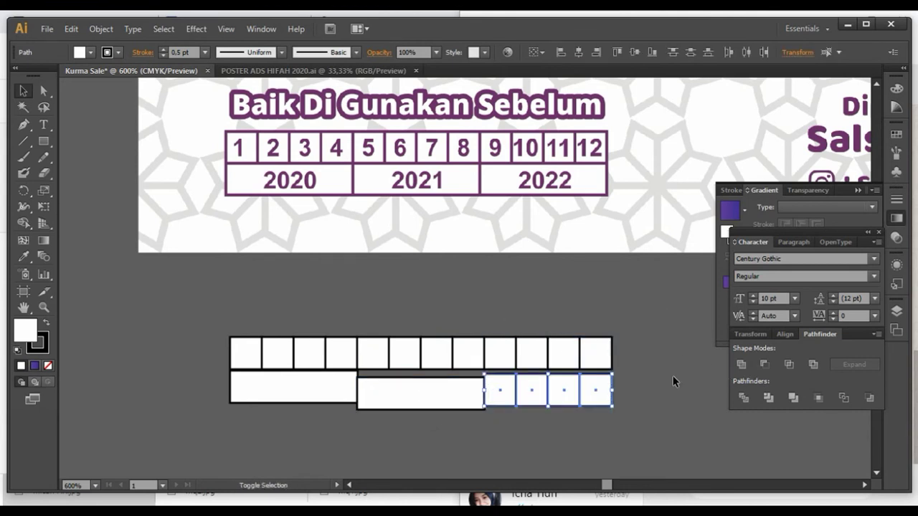
pyautogui.click(740, 364)
# Align the three bottom rectangles along their top edges
pyautogui.moveTo(576, 430); pyautogui.dragTo(336, 376)
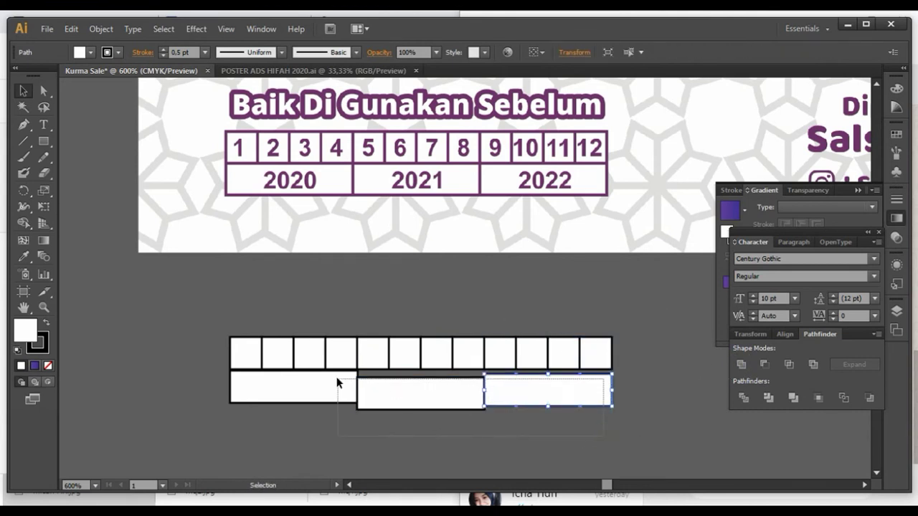
pyautogui.click(789, 335)
pyautogui.click(823, 365)
pyautogui.click(672, 381)
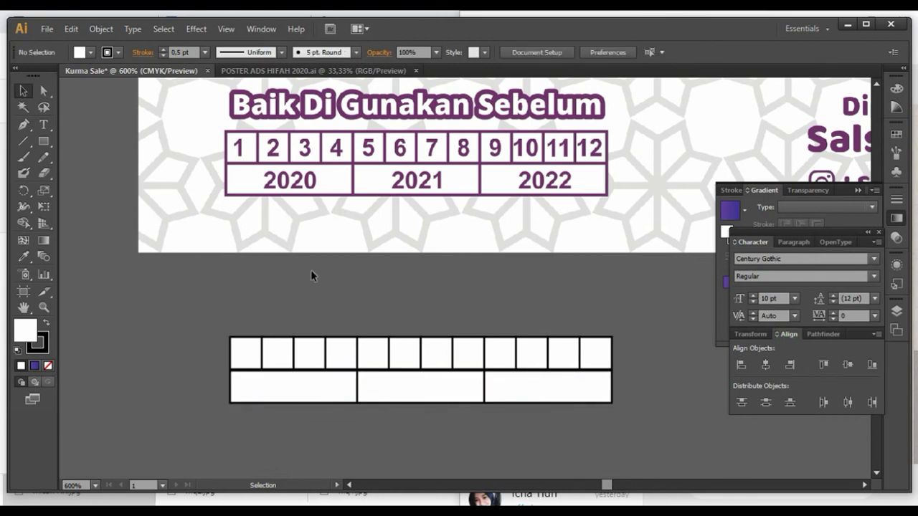
pyautogui.click(43, 124)
# Type a "1" above the squares and set its font to Adlinnaka Bold Demo
pyautogui.click(213, 305)
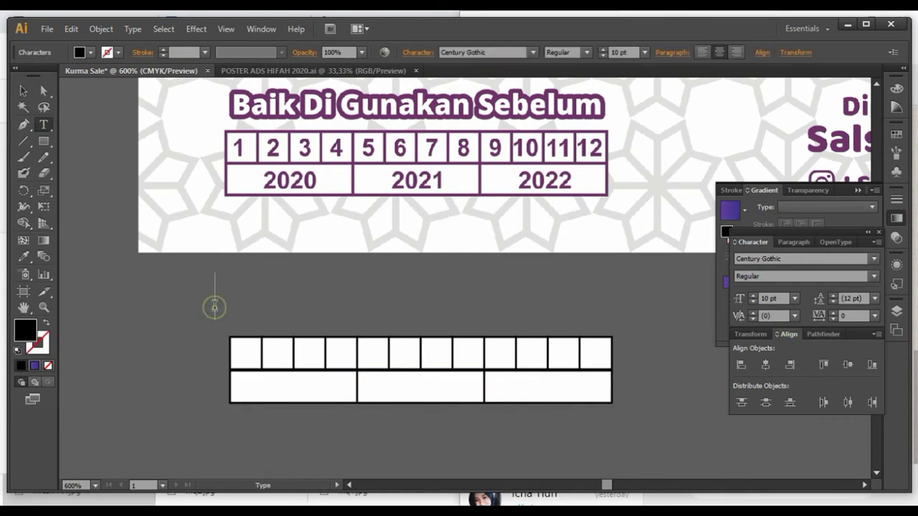
pyautogui.write('1')
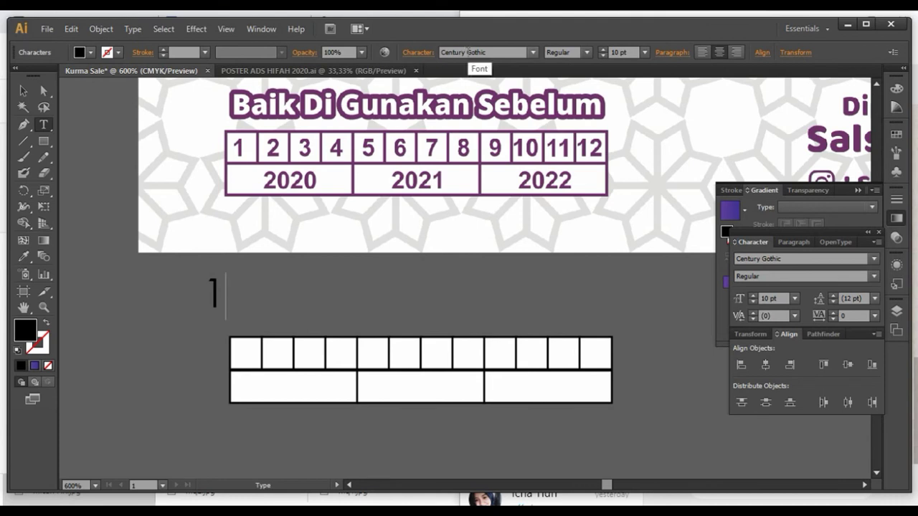
pyautogui.click(466, 52)
pyautogui.write('Adlinnaka Bold Demo')
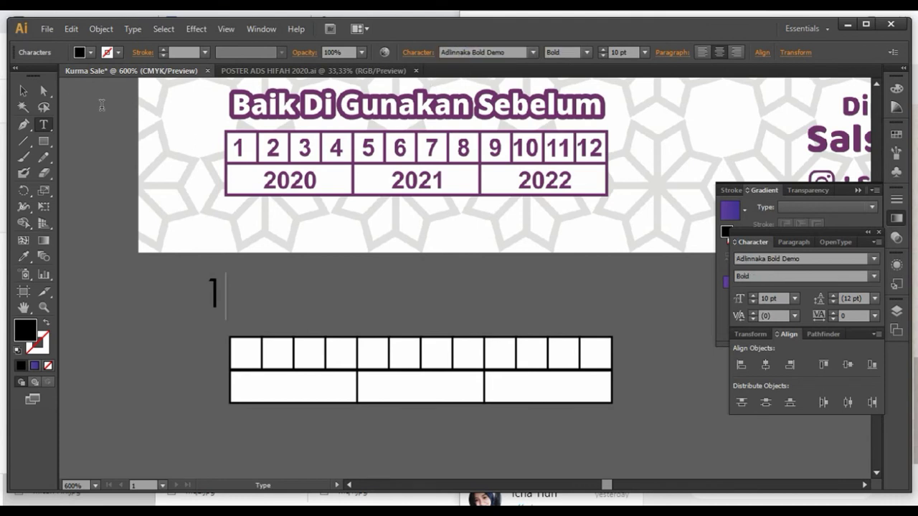
pyautogui.click(21, 89)
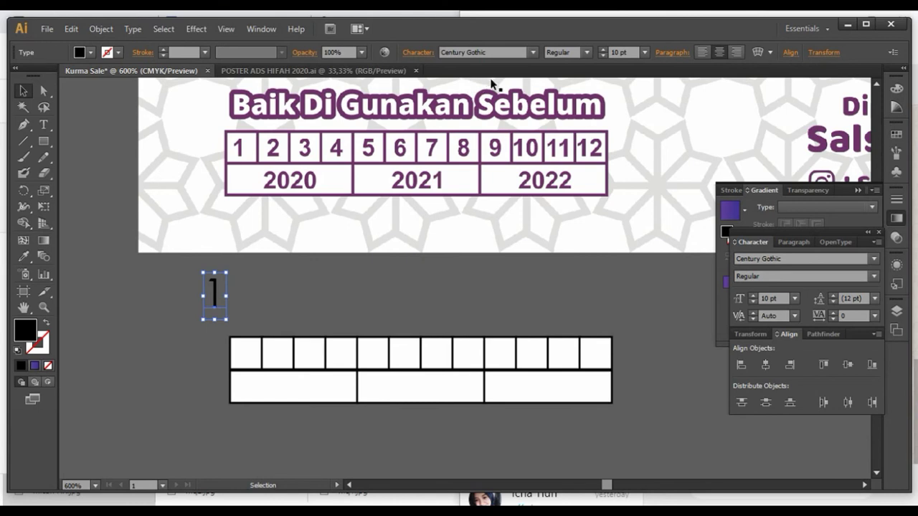
pyautogui.click(495, 52)
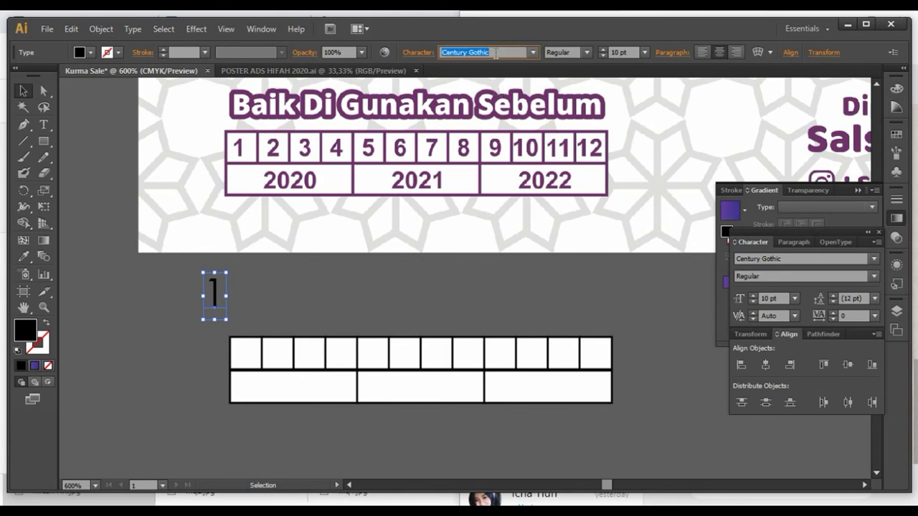
pyautogui.write('adl')
pyautogui.press('Return')
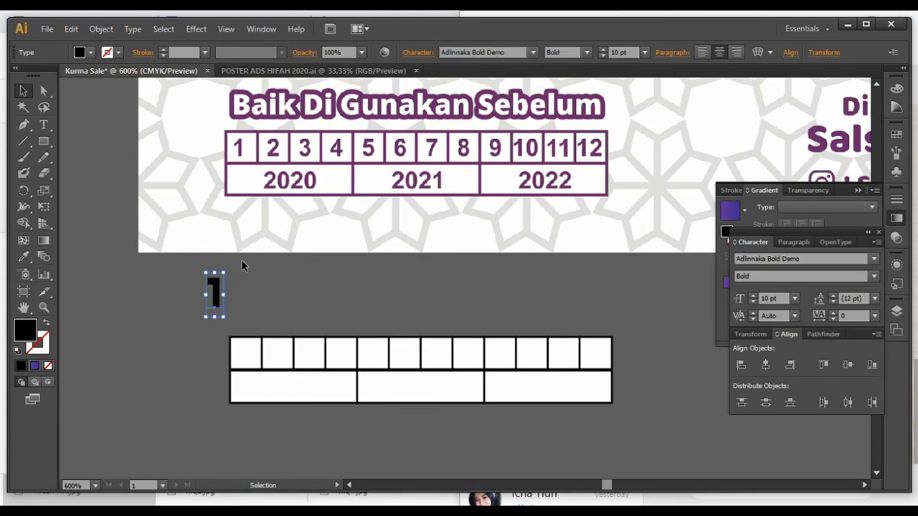
pyautogui.moveTo(246, 309); pyautogui.dragTo(247, 311)
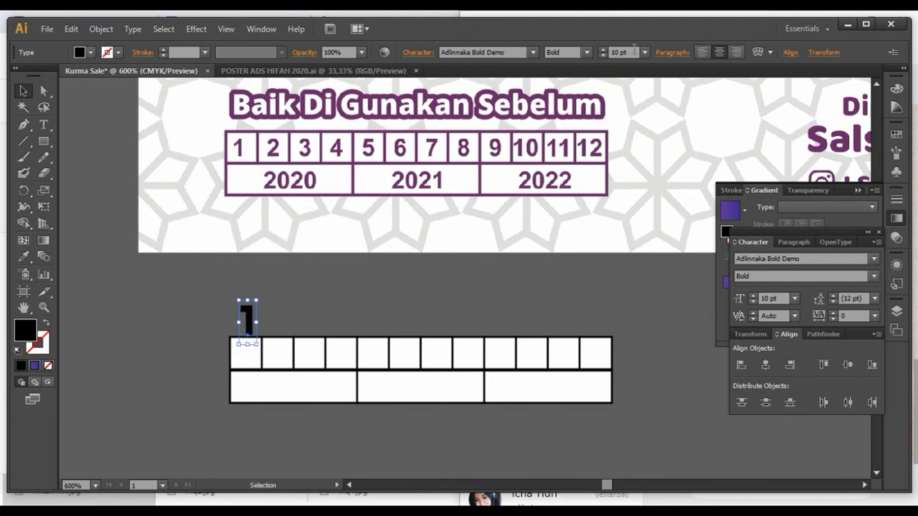
# Make the 1 6 pt and bring it in front of the squares
pyautogui.doubleClick(634, 49)
pyautogui.write('6')
pyautogui.press('Return')
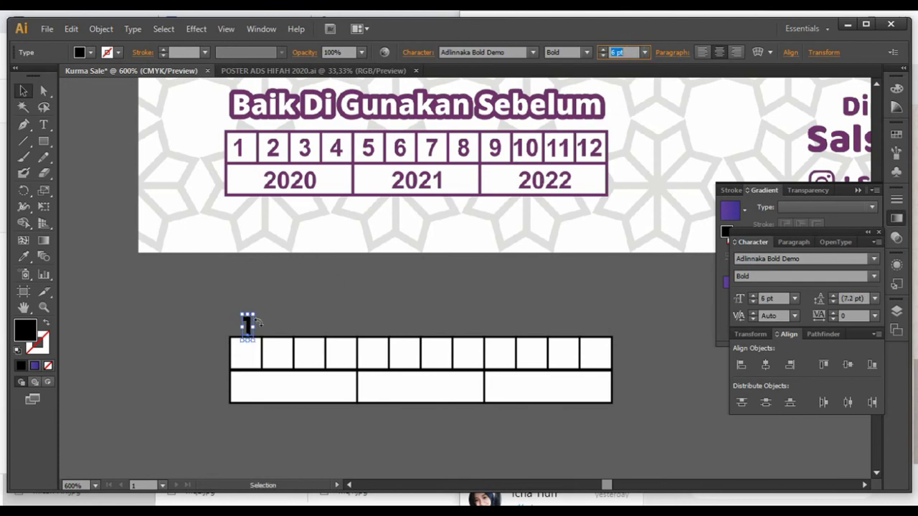
pyautogui.rightClick(256, 320)
pyautogui.click(401, 447)
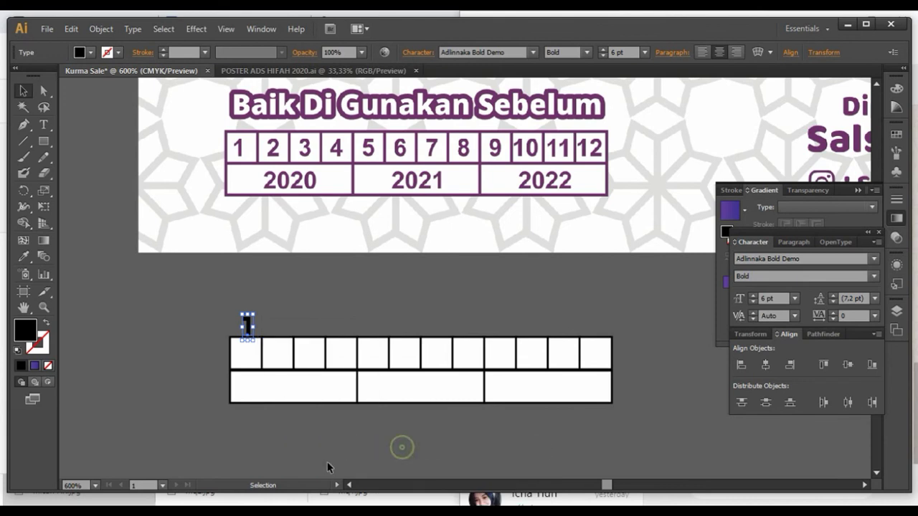
pyautogui.click(270, 442)
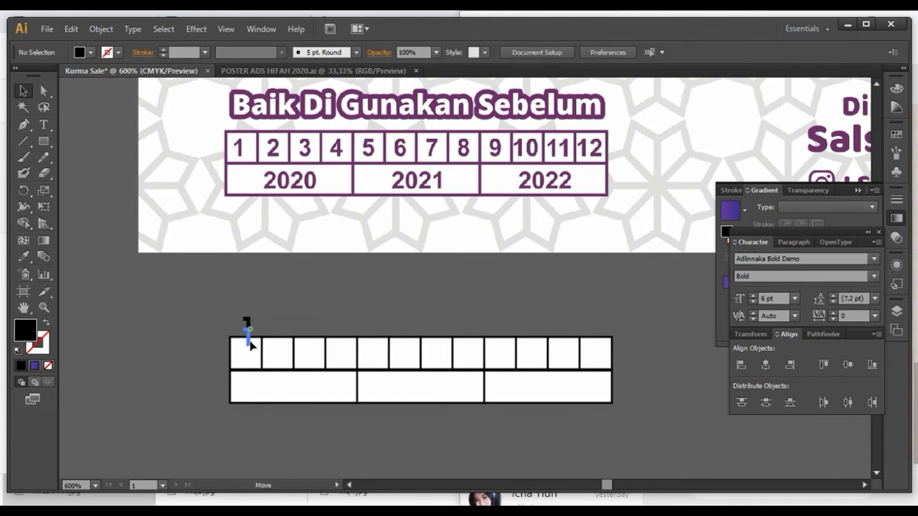
# Place the 1 in the first square and add copies reading 2 and 3
pyautogui.moveTo(246, 327)
pyautogui.mouseDown()
pyautogui.moveTo(249, 358)
pyautogui.moveTo(279, 356)
pyautogui.mouseUp()
pyautogui.press('t')
pyautogui.doubleClick(279, 354)
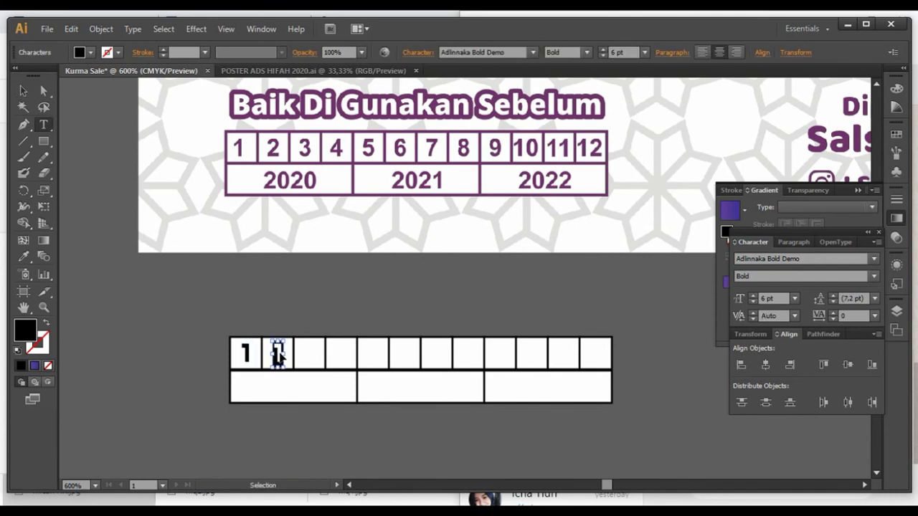
pyautogui.write('2')
pyautogui.click(24, 89)
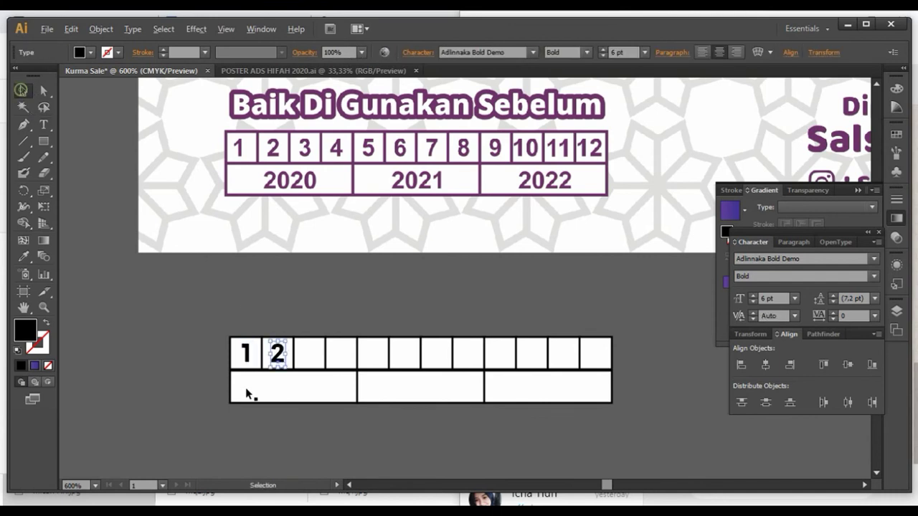
pyautogui.scroll(3, 269, 380)
pyautogui.moveTo(291, 305); pyautogui.dragTo(371, 305)
pyautogui.press('t')
pyautogui.doubleClick(374, 303)
pyautogui.write('3')
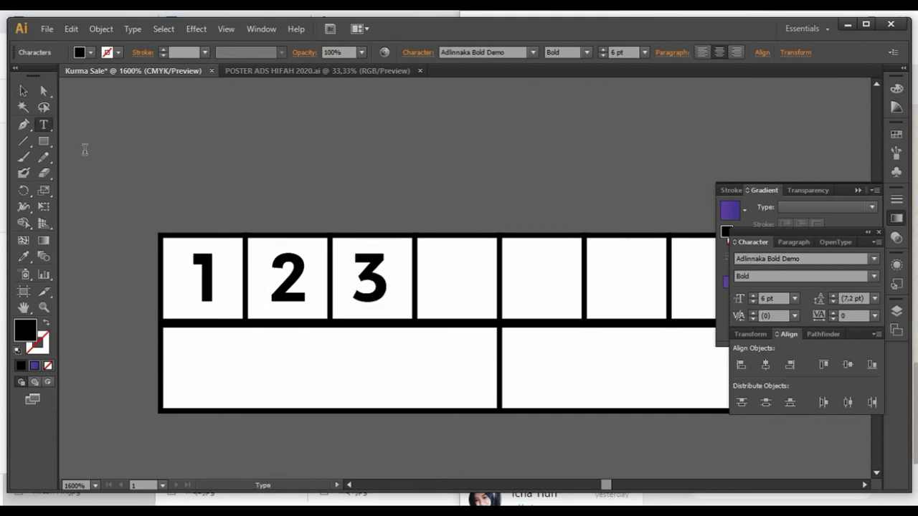
# Add copies reading 4 and 5 in the fourth and fifth squares
pyautogui.click(24, 91)
pyautogui.moveTo(389, 287); pyautogui.dragTo(465, 293)
pyautogui.press('t')
pyautogui.write('4')
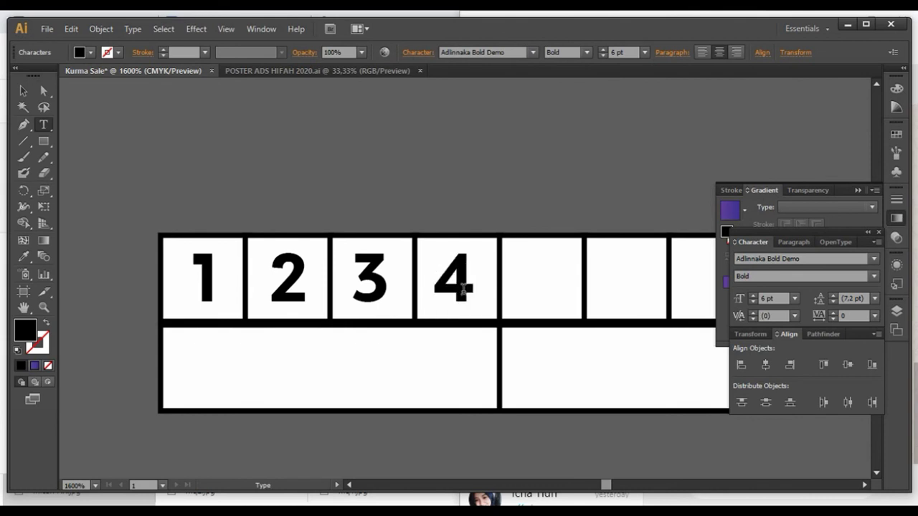
pyautogui.press('Escape')
pyautogui.click(380, 141)
pyautogui.hotkey('ctrl', '-')
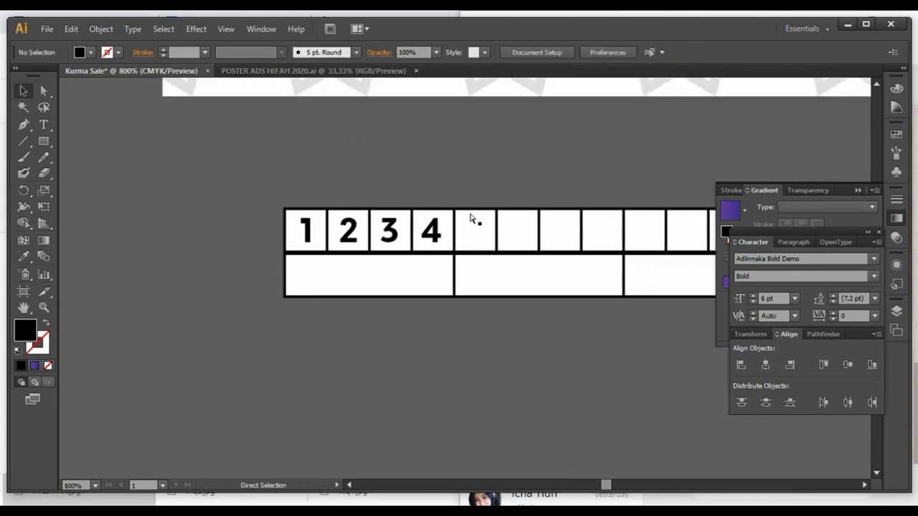
pyautogui.hscroll(2, 469, 215)
pyautogui.hscroll(1, 472, 219)
pyautogui.hscroll(1, 469, 218)
pyautogui.hscroll(1, 401, 224)
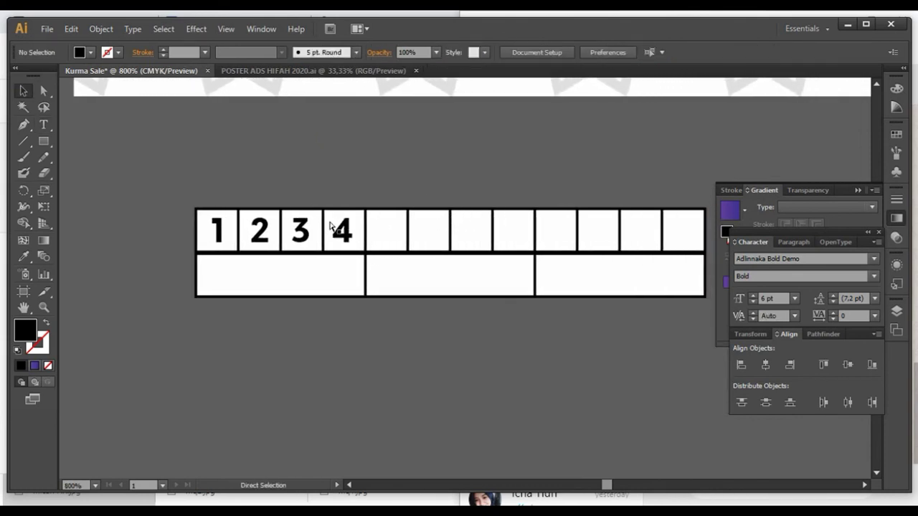
pyautogui.moveTo(344, 239); pyautogui.dragTo(387, 239)
pyautogui.press('t')
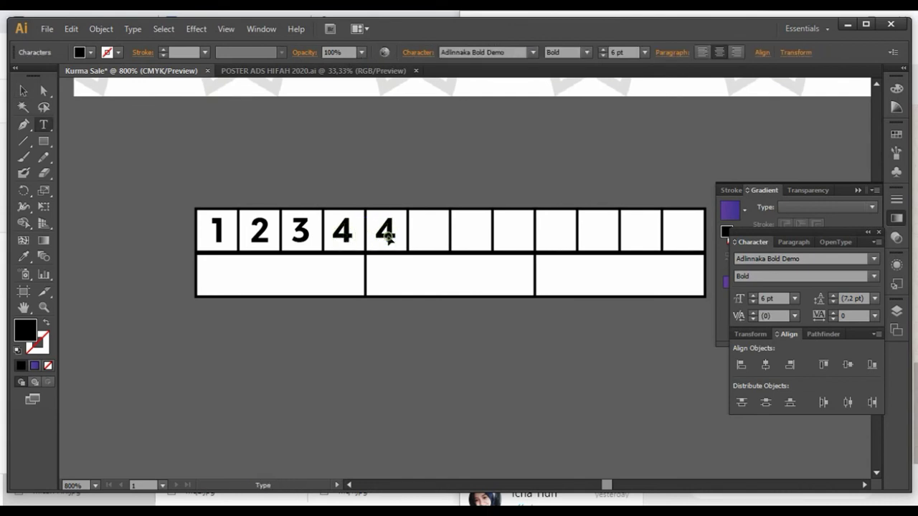
pyautogui.doubleClick(387, 241)
pyautogui.write('5')
pyautogui.press('Escape')
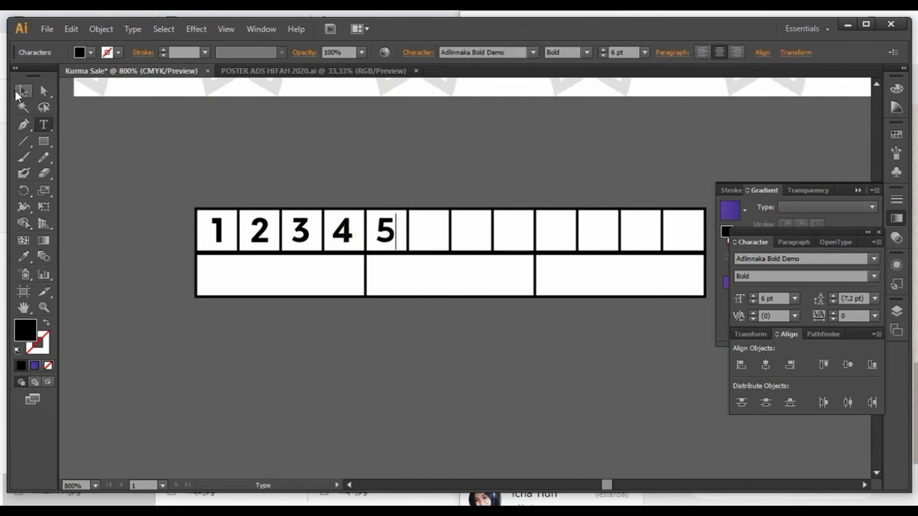
# Duplicate the 5 across the remaining boxes and retype boxes six to eight as 6, 7, 8
pyautogui.moveTo(387, 237); pyautogui.dragTo(428, 236)
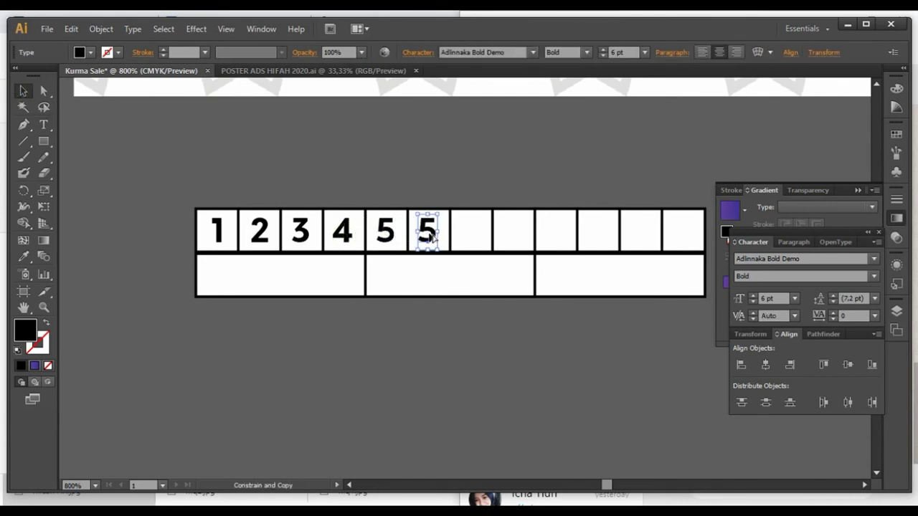
pyautogui.hotkey('ctrl', 'd')
pyautogui.hotkey('ctrl', 'd')
pyautogui.hotkey('ctrl', 'd')
pyautogui.hotkey('ctrl', 'd')
pyautogui.hotkey('ctrl', 'd')
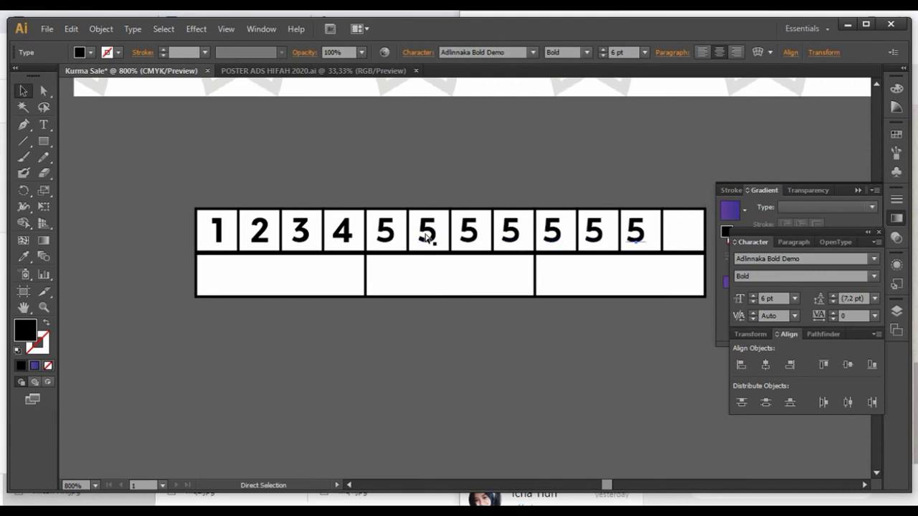
pyautogui.hotkey('ctrl', 'd')
pyautogui.doubleClick(427, 236)
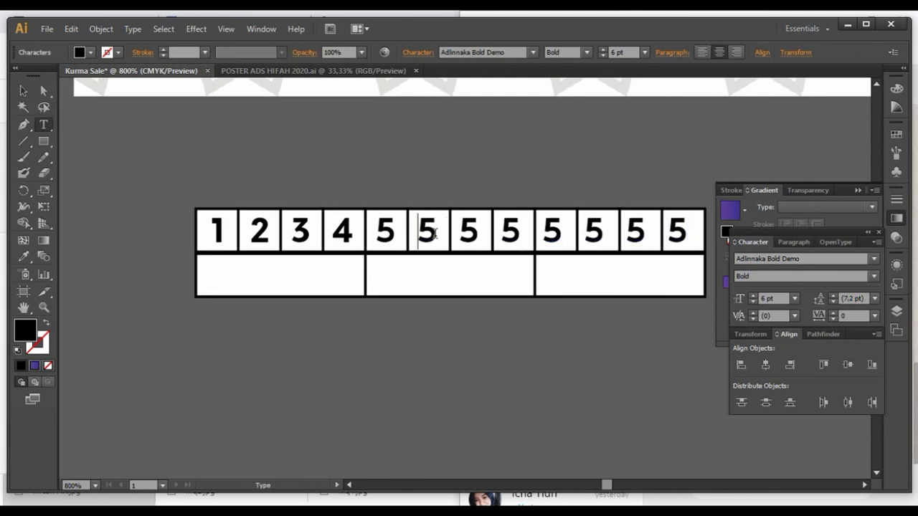
pyautogui.doubleClick(428, 230)
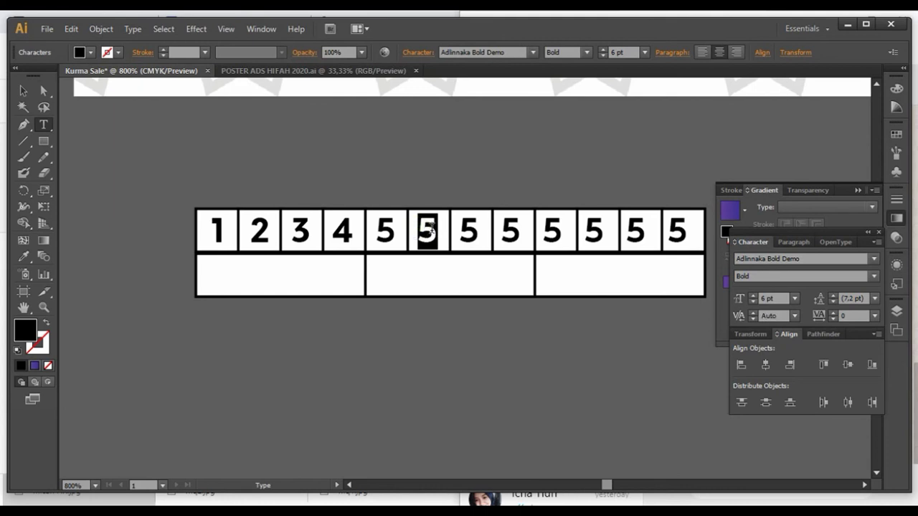
pyautogui.write('6')
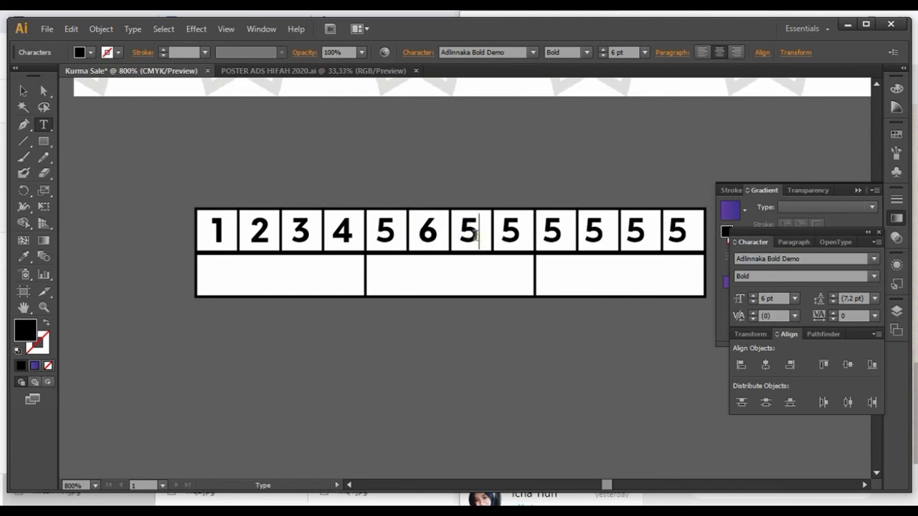
pyautogui.doubleClick(469, 231)
pyautogui.write('7')
pyautogui.doubleClick(504, 228)
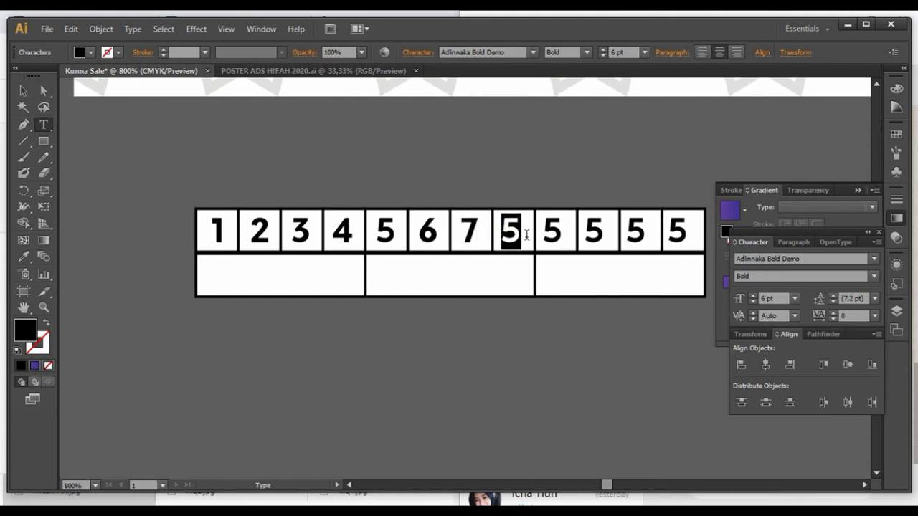
pyautogui.write('8')
# Retype the copies in boxes nine to twelve as 9, 10, 11 and 12
pyautogui.doubleClick(548, 228)
pyautogui.write('9')
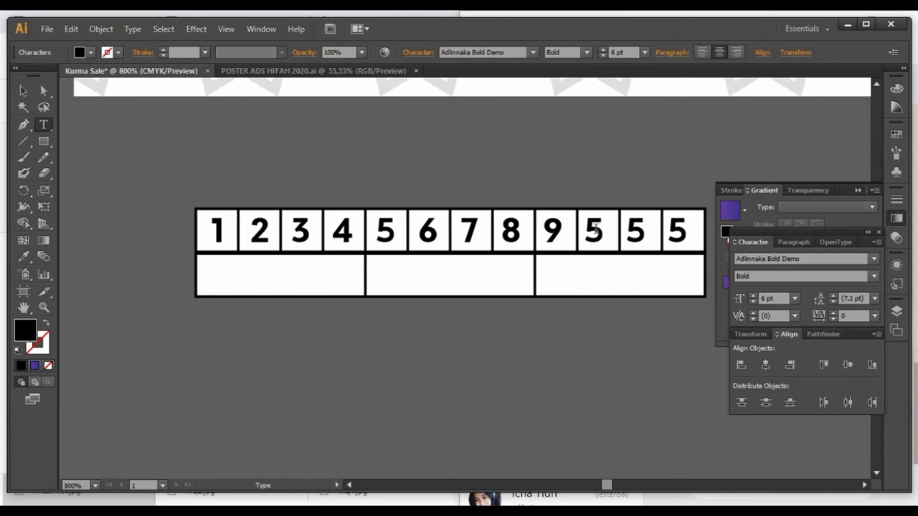
pyautogui.doubleClick(591, 228)
pyautogui.write('10')
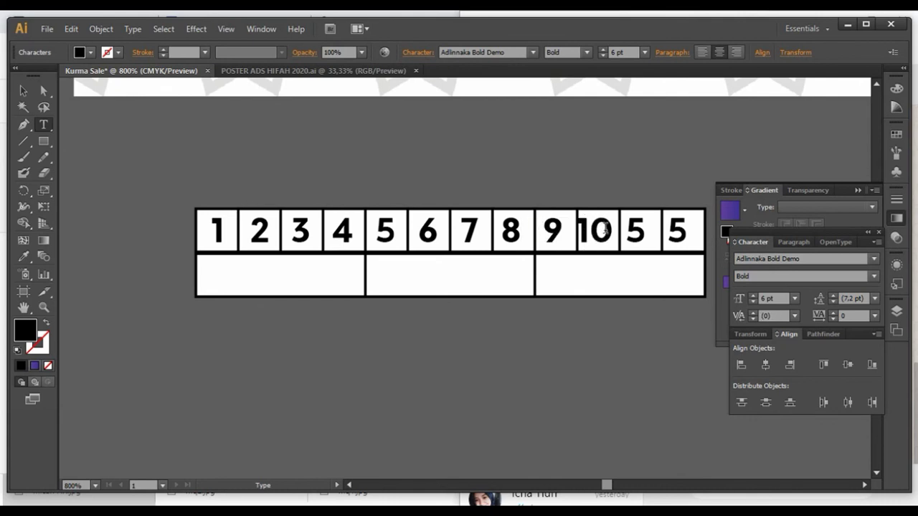
pyautogui.doubleClick(631, 228)
pyautogui.write('11')
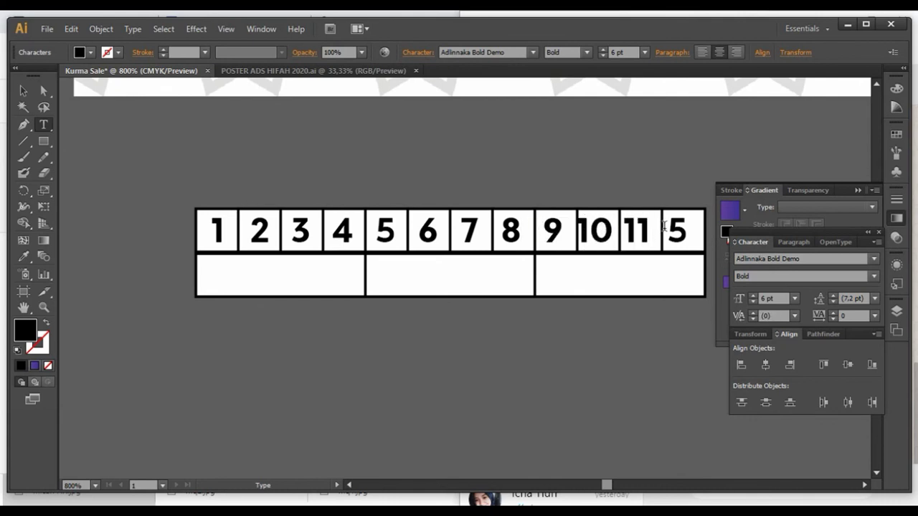
pyautogui.doubleClick(676, 230)
pyautogui.write('12')
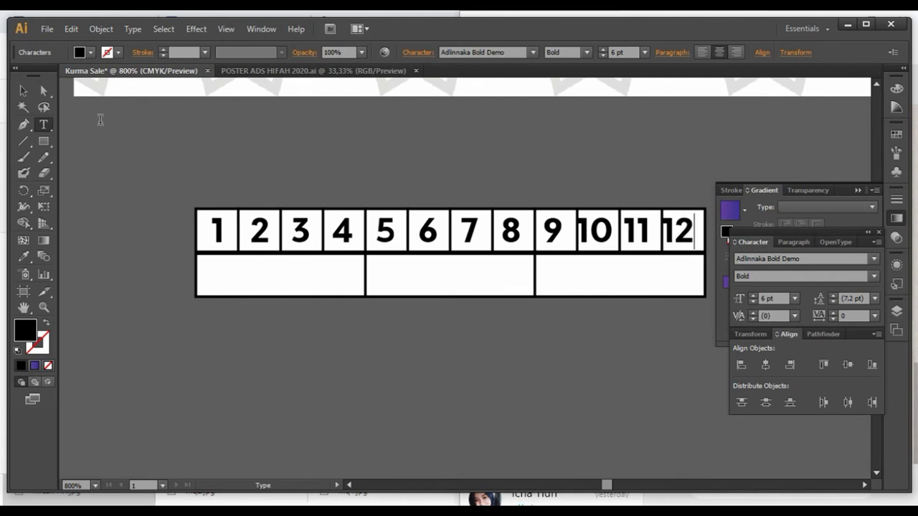
pyautogui.click(20, 91)
# Centre the 12, 11, 10 and 9 within their boxes
pyautogui.press('Right')
pyautogui.press('Right')
pyautogui.press('Right')
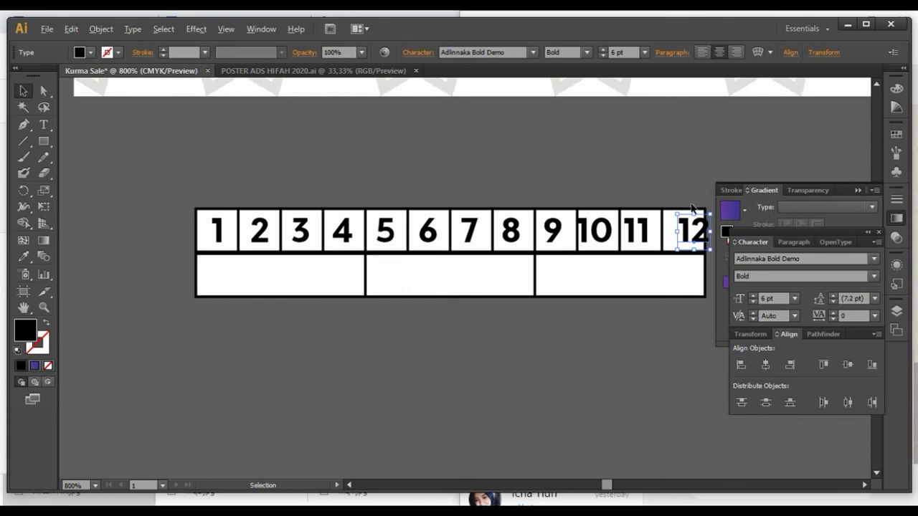
pyautogui.scroll(3, 692, 208)
pyautogui.moveTo(656, 272); pyautogui.dragTo(598, 277)
pyautogui.moveTo(531, 271); pyautogui.dragTo(539, 271)
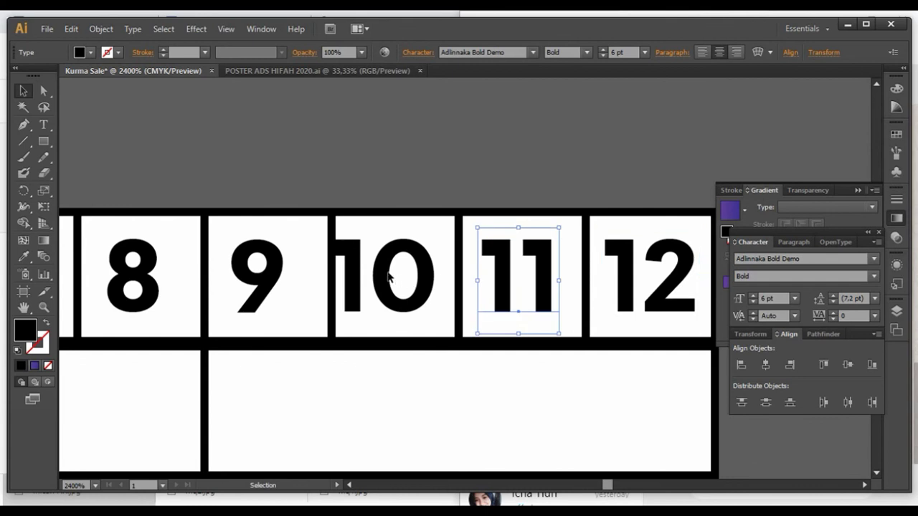
pyautogui.moveTo(388, 277); pyautogui.dragTo(397, 276)
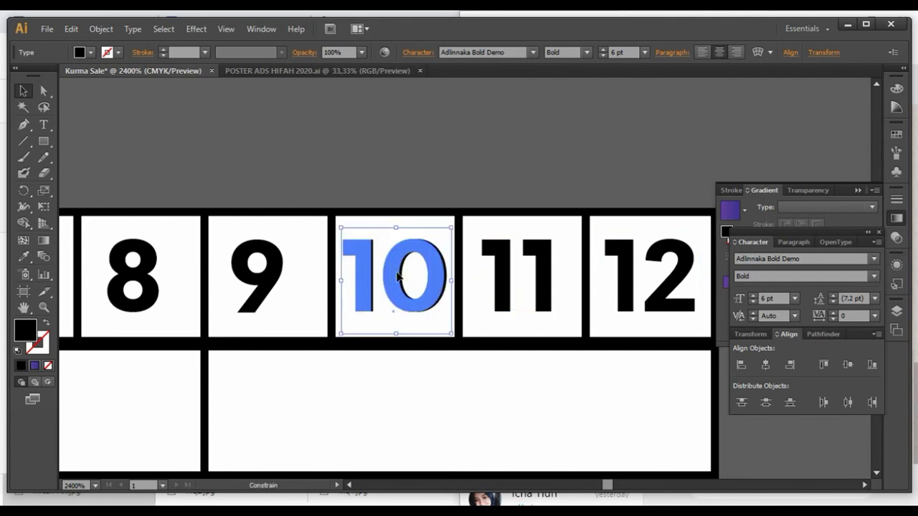
pyautogui.moveTo(275, 267); pyautogui.dragTo(289, 267)
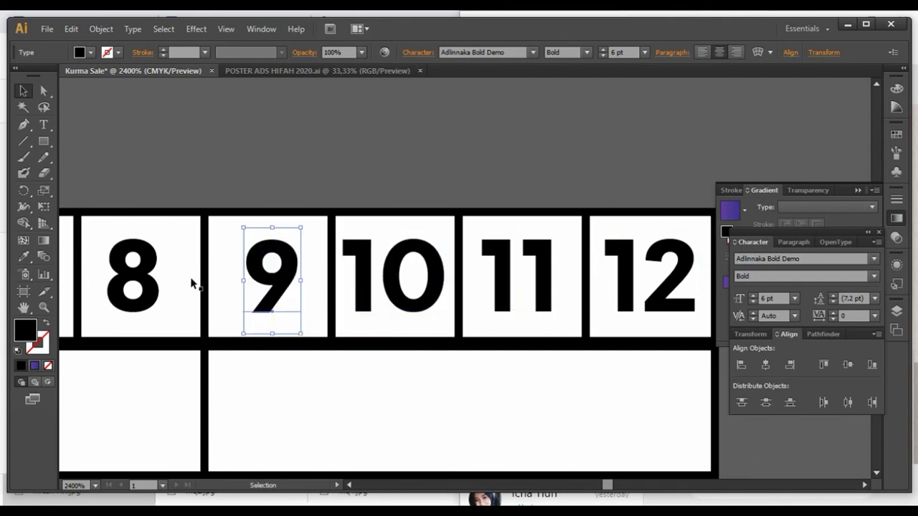
# Centre the 8 and 7 in their boxes, fine-tune the 9, and deselect
pyautogui.moveTo(153, 287); pyautogui.dragTo(162, 287)
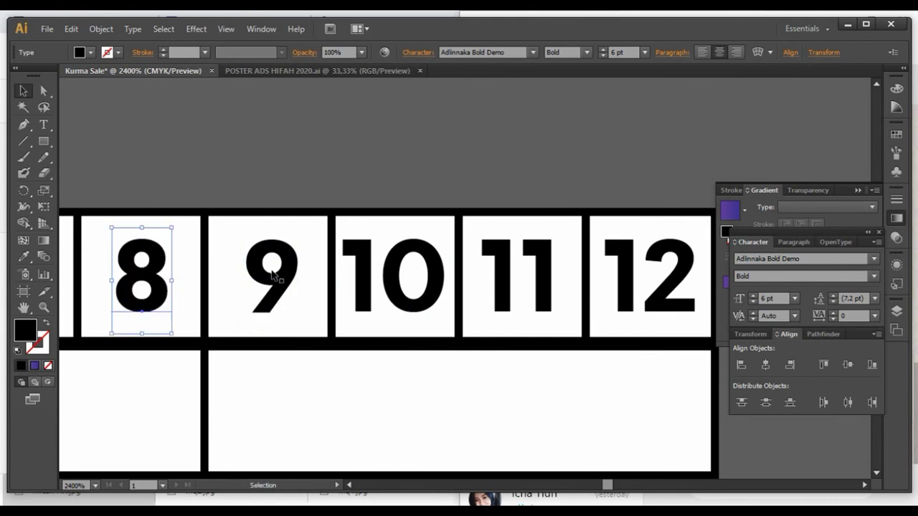
pyautogui.moveTo(272, 275); pyautogui.dragTo(269, 275)
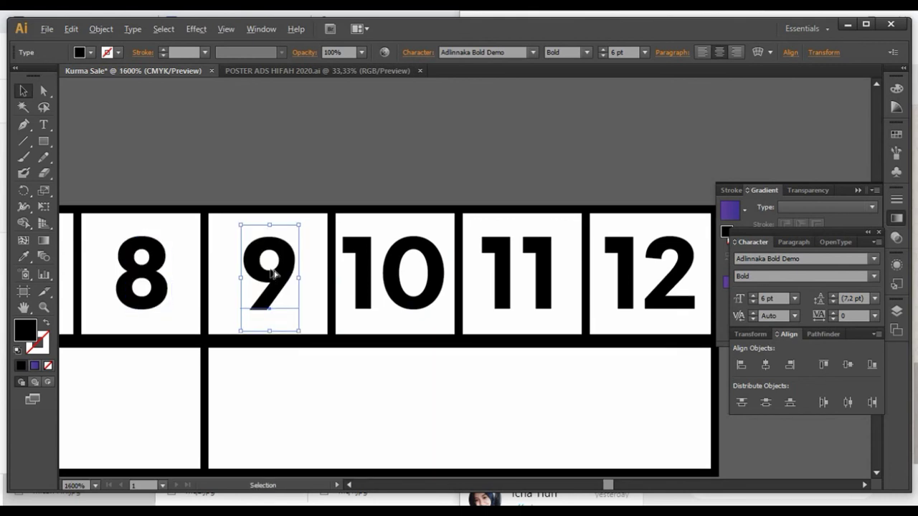
pyautogui.keyDown('alt'); pyautogui.scroll(-1, 267, 265); pyautogui.keyUp('alt')
pyautogui.keyDown('alt'); pyautogui.scroll(-1, 160, 261); pyautogui.keyUp('alt')
pyautogui.keyDown('alt'); pyautogui.scroll(3, 195, 260); pyautogui.keyUp('alt')
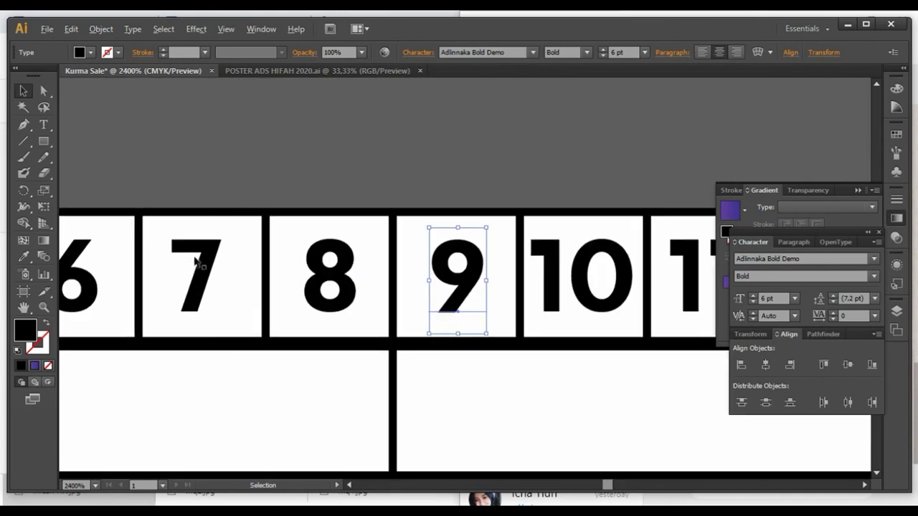
pyautogui.moveTo(204, 262); pyautogui.dragTo(212, 264)
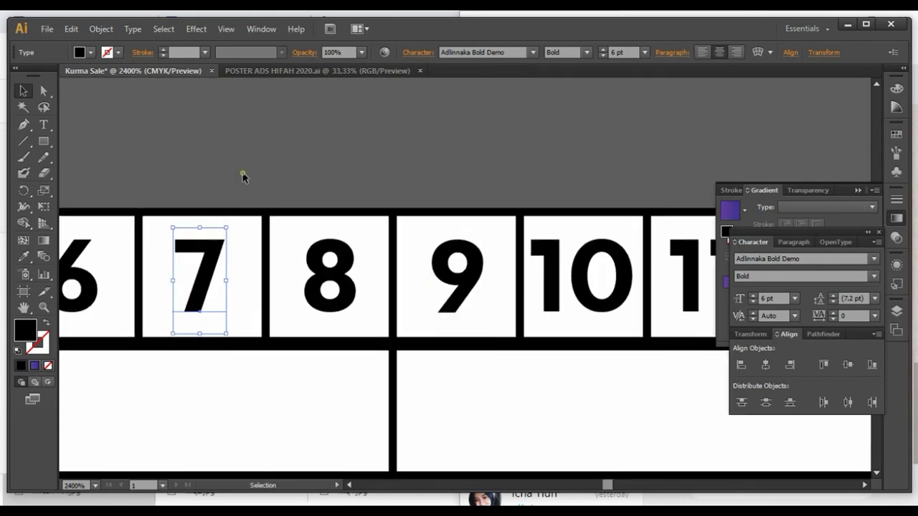
pyautogui.click(244, 178)
pyautogui.keyDown('alt'); pyautogui.scroll(-3, 248, 180); pyautogui.keyUp('alt')
pyautogui.keyDown('alt'); pyautogui.scroll(-1, 242, 186); pyautogui.keyUp('alt')
pyautogui.keyDown('alt'); pyautogui.scroll(-2, 179, 183); pyautogui.keyUp('alt')
pyautogui.keyDown('alt'); pyautogui.scroll(1, 120, 178); pyautogui.keyUp('alt')
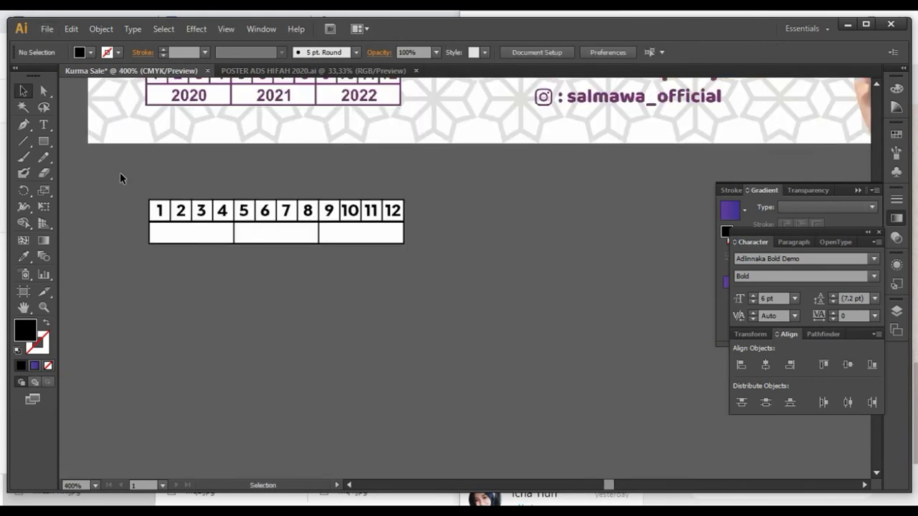
pyautogui.keyDown('alt'); pyautogui.scroll(4, 121, 177); pyautogui.keyUp('alt')
# Copy the 1 into the first wide lower box and retype it as 2020
pyautogui.moveTo(240, 282); pyautogui.dragTo(250, 375)
pyautogui.press('t')
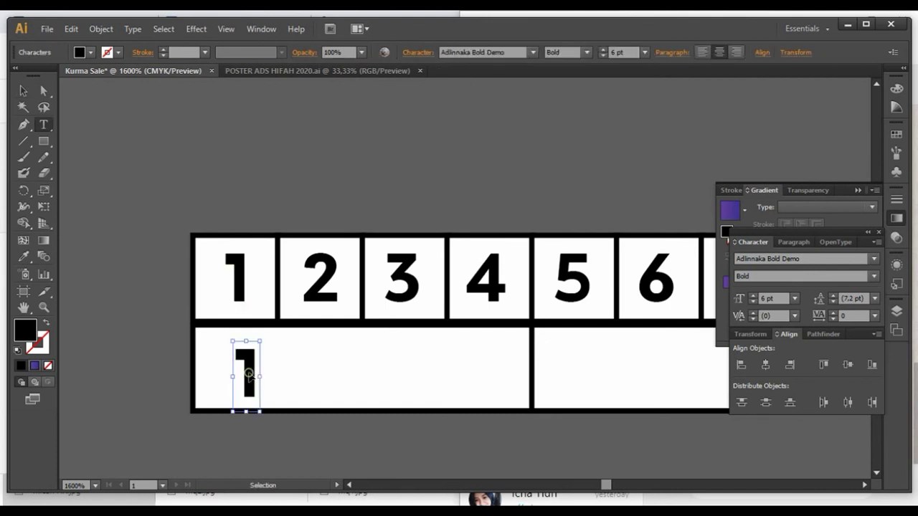
pyautogui.doubleClick(247, 373)
pyautogui.write('20')
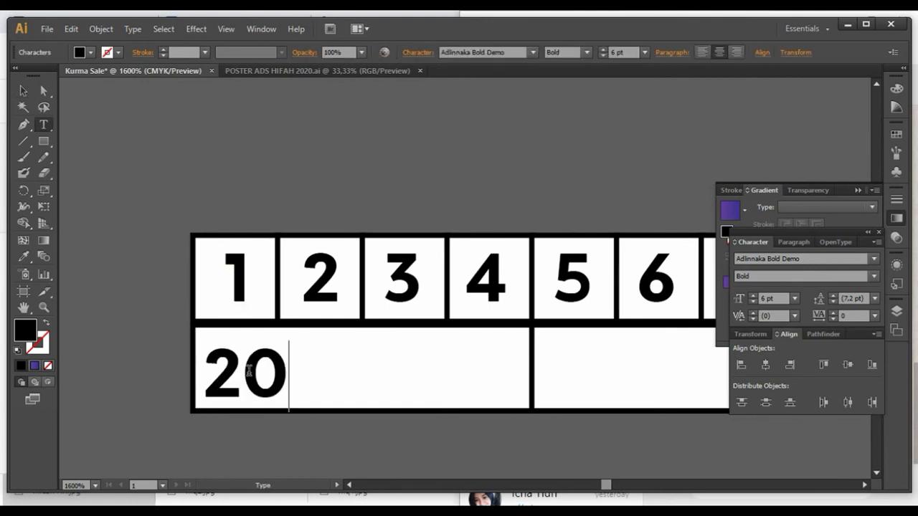
pyautogui.write('1')
pyautogui.press('BackSpace')
pyautogui.write('20')
pyautogui.keyDown('alt'); pyautogui.scroll(-1, 312, 332); pyautogui.keyUp('alt')
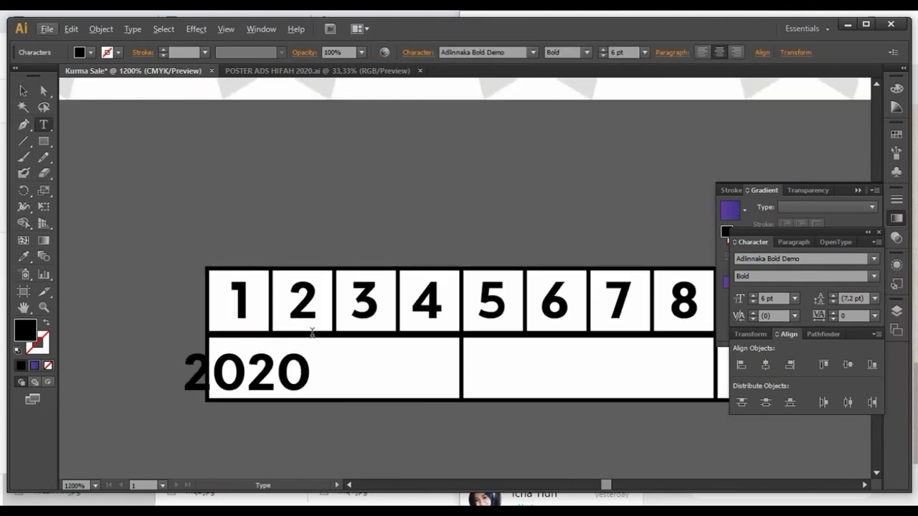
pyautogui.keyDown('alt'); pyautogui.scroll(-2, 312, 332); pyautogui.keyUp('alt')
pyautogui.keyDown('alt'); pyautogui.scroll(1, 388, 327); pyautogui.keyUp('alt')
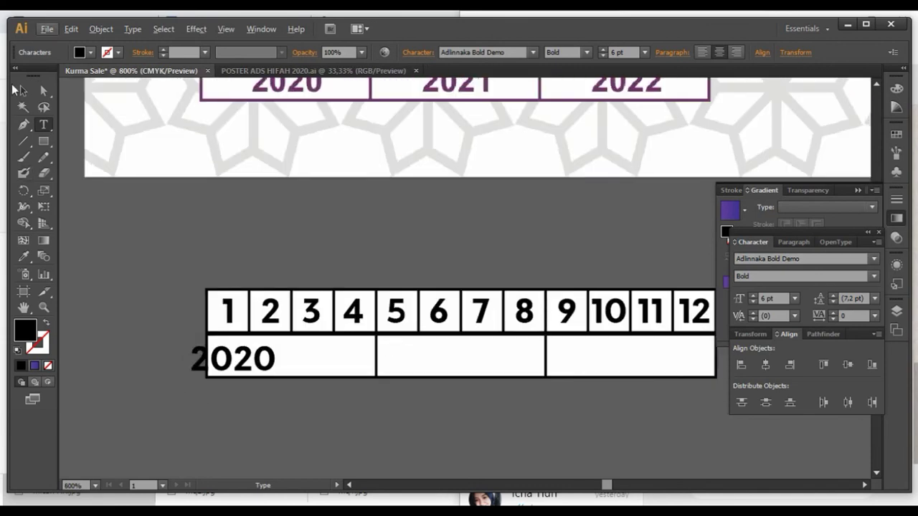
pyautogui.click(23, 90)
pyautogui.scroll(1, 272, 358)
# Copy 2020 into the middle lower box and change it to 2021
pyautogui.moveTo(255, 344); pyautogui.dragTo(588, 344)
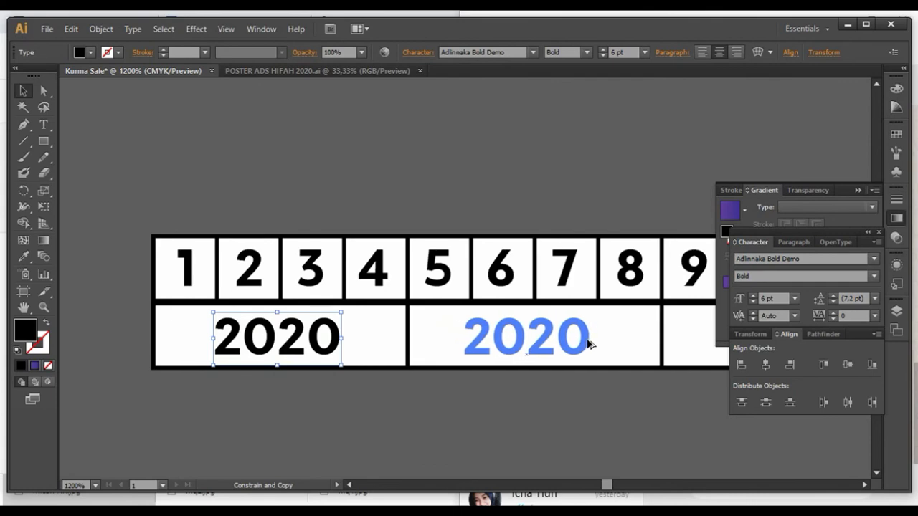
pyautogui.press('t')
pyautogui.doubleClick(590, 339)
pyautogui.click(588, 346)
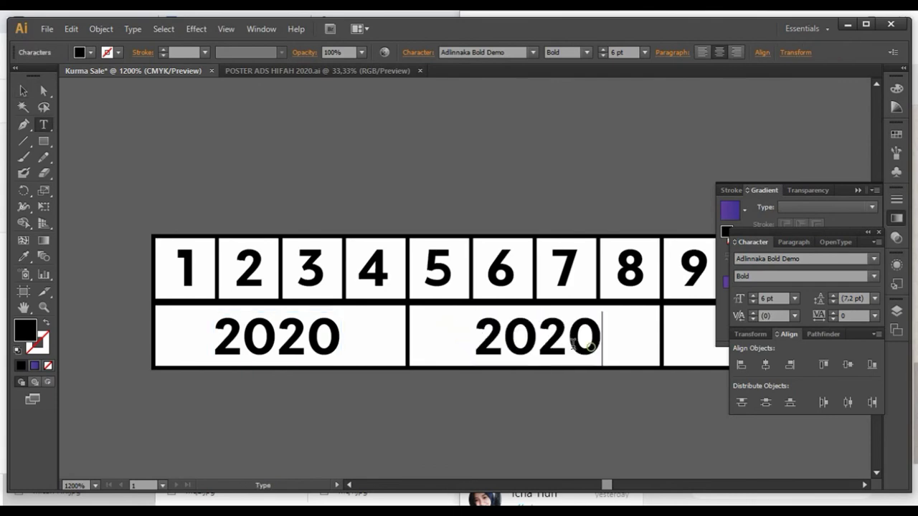
pyautogui.hotkey('shift', 'Left')
pyautogui.write('1')
pyautogui.keyDown('alt'); pyautogui.scroll(-2, 481, 316); pyautogui.keyUp('alt')
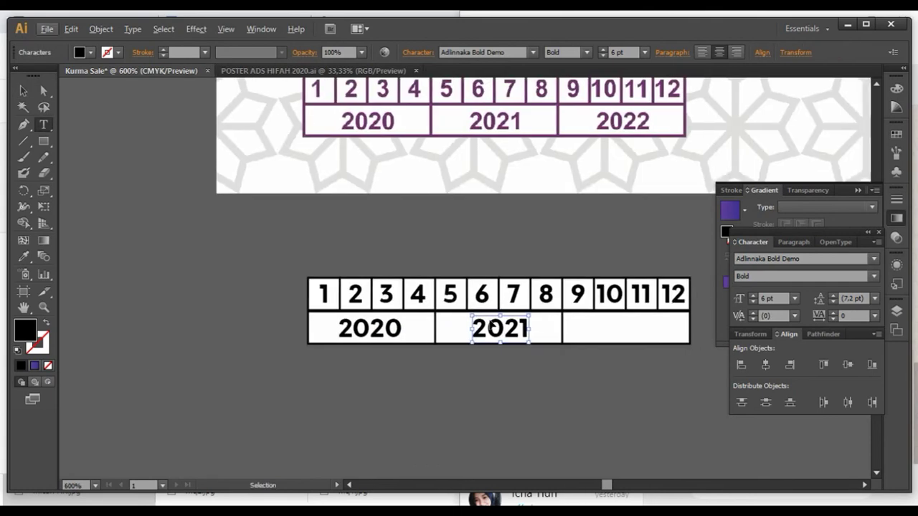
pyautogui.keyDown('alt'); pyautogui.scroll(-4, 480, 315); pyautogui.keyUp('alt')
pyautogui.click(25, 91)
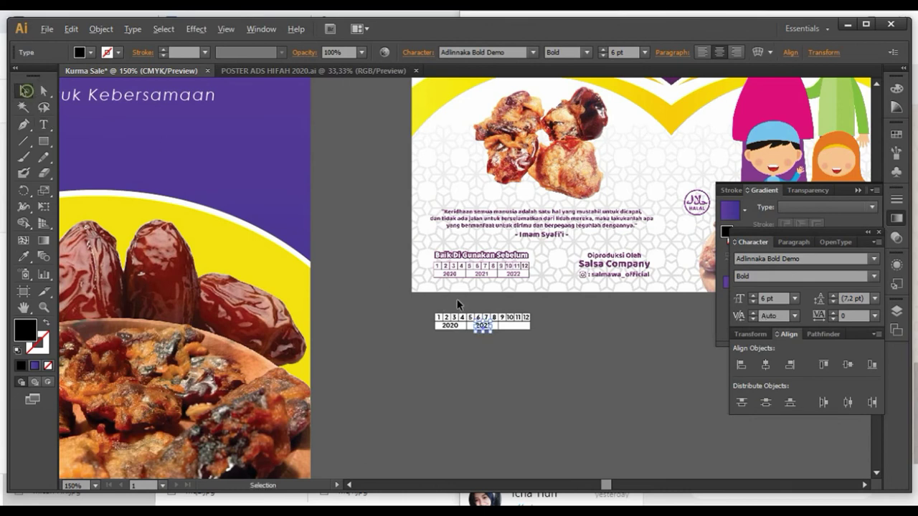
pyautogui.keyDown('alt'); pyautogui.scroll(3, 459, 308); pyautogui.keyUp('alt')
pyautogui.keyDown('alt'); pyautogui.scroll(1, 430, 330); pyautogui.keyUp('alt')
# Copy 2021 into the right lower box as 2022, then marquee-select and deselect the table
pyautogui.keyDown('alt'); pyautogui.keyDown('shift'); pyautogui.moveTo(317, 328); pyautogui.dragTo(481, 330); pyautogui.keyUp('shift'); pyautogui.keyUp('alt')
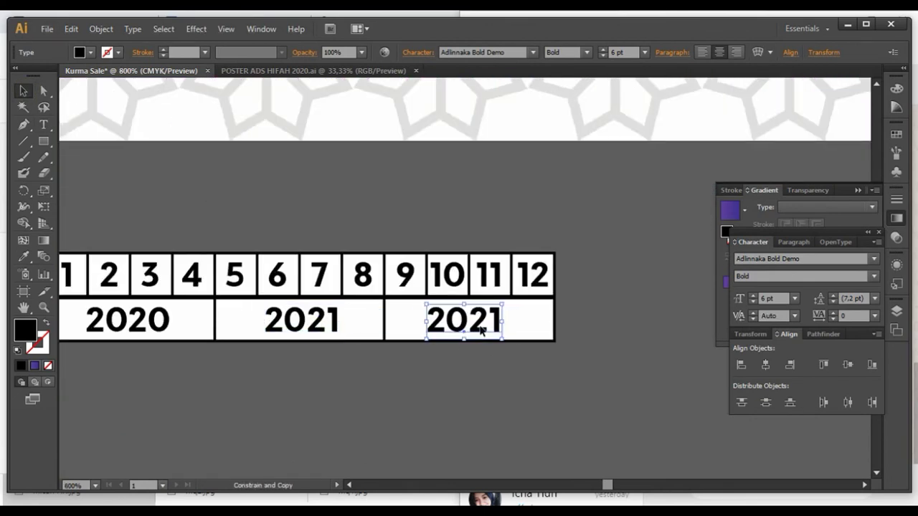
pyautogui.press('t')
pyautogui.click(491, 321)
pyautogui.hotkey('shift', 'Left')
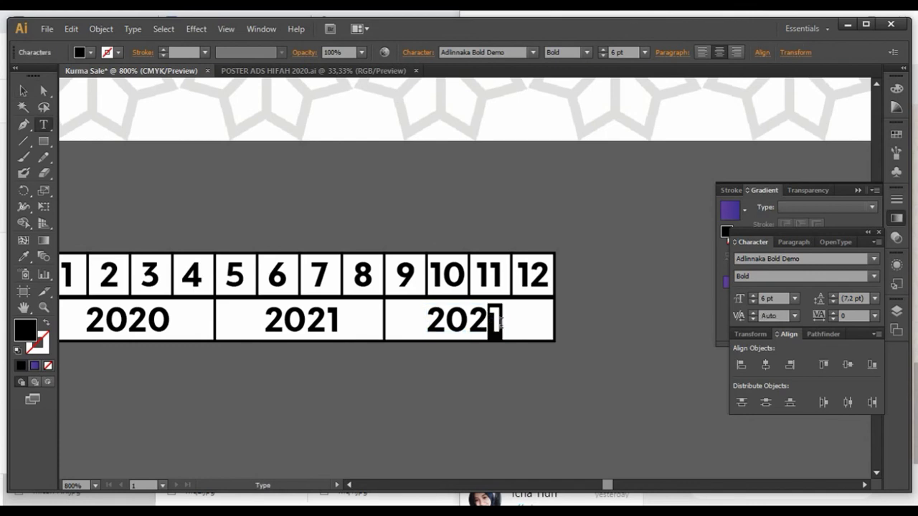
pyautogui.write('2')
pyautogui.keyDown('alt'); pyautogui.scroll(-3, 494, 321); pyautogui.keyUp('alt')
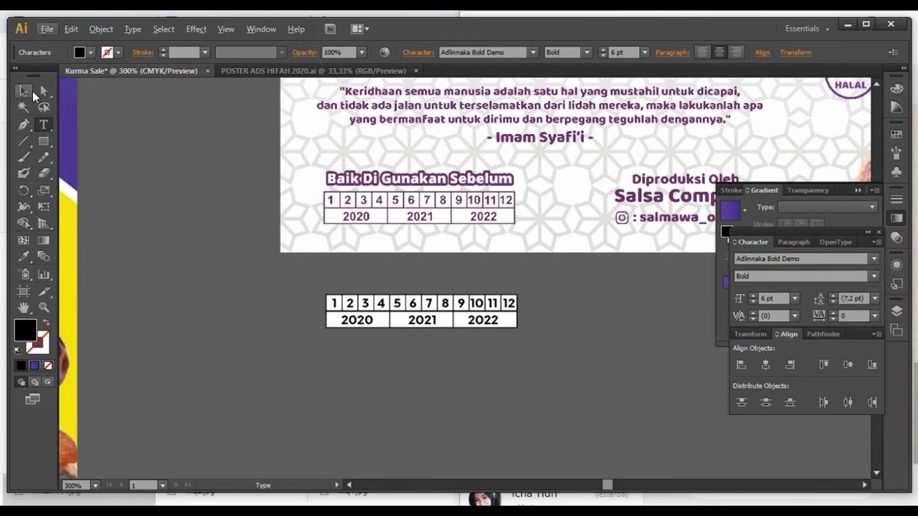
pyautogui.click(23, 91)
pyautogui.moveTo(272, 283); pyautogui.dragTo(580, 366)
pyautogui.click(531, 351)
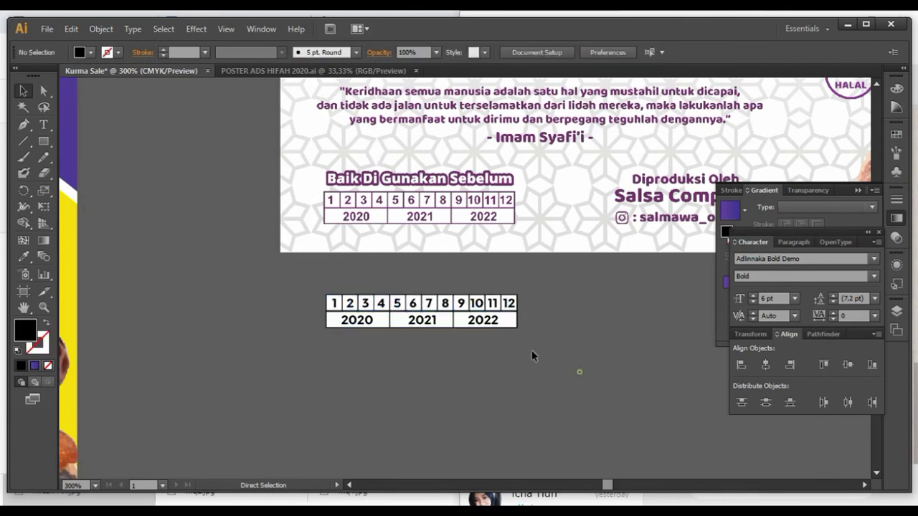
pyautogui.keyDown('alt'); pyautogui.scroll(-4, 459, 331); pyautogui.keyUp('alt')
# Move the month/year table under 'Baik Digunakan Sebelum' on the yellow panel and enlarge it
pyautogui.moveTo(463, 329); pyautogui.dragTo(115, 387)
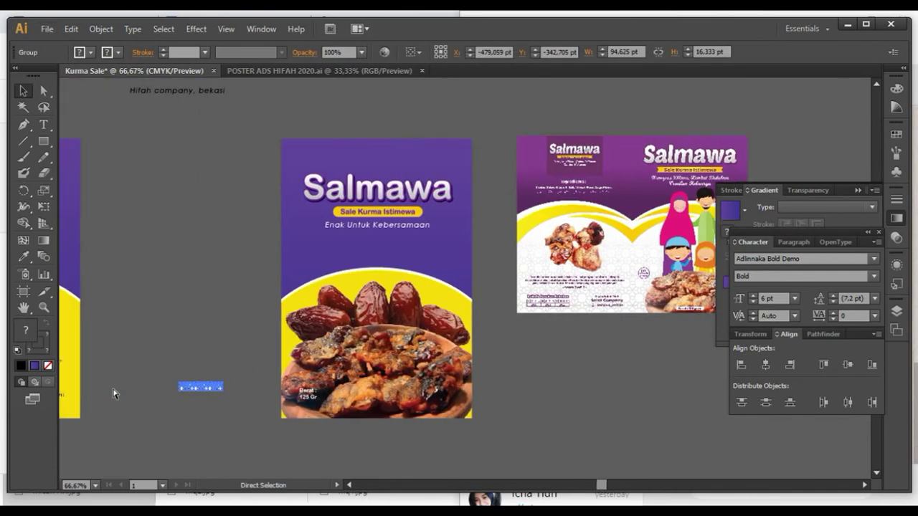
pyautogui.hscroll(-5, 115, 387)
pyautogui.keyDown('alt'); pyautogui.scroll(1, 369, 421); pyautogui.keyUp('alt')
pyautogui.keyDown('alt'); pyautogui.scroll(2, 370, 415); pyautogui.keyUp('alt')
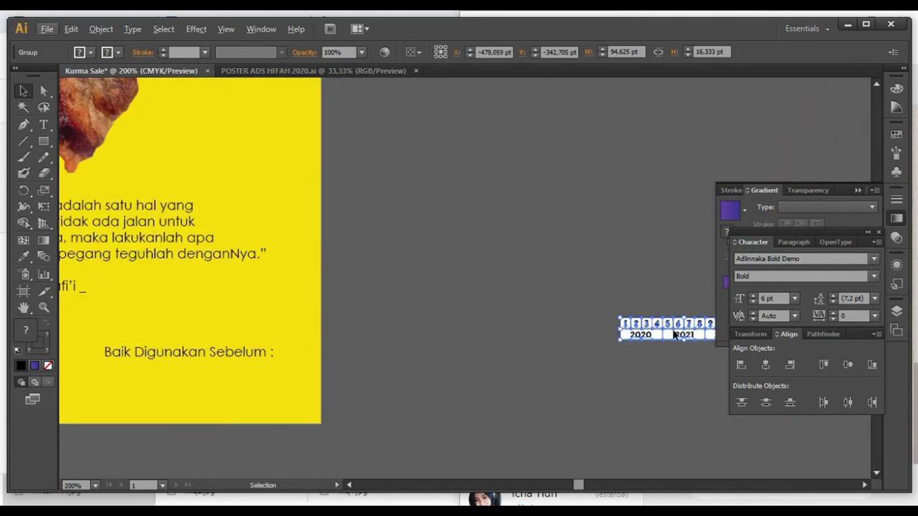
pyautogui.moveTo(675, 335); pyautogui.dragTo(169, 380)
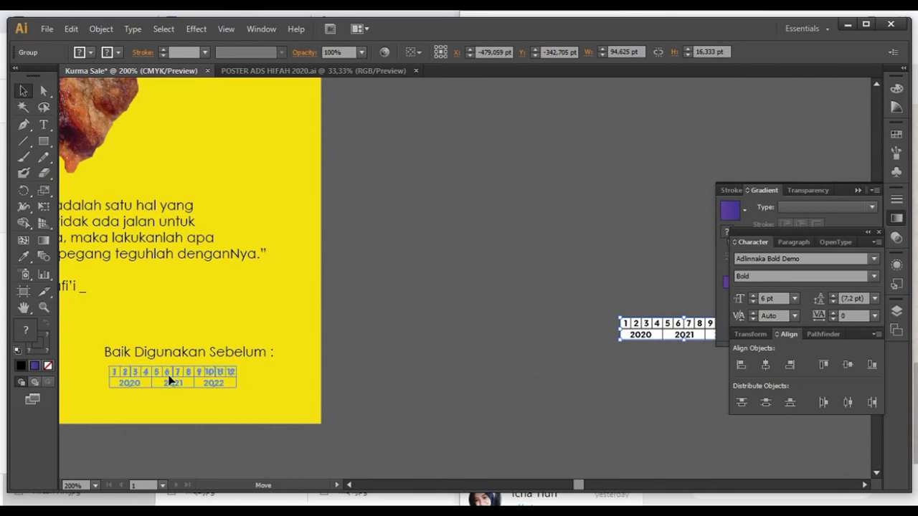
pyautogui.moveTo(170, 380); pyautogui.dragTo(167, 377)
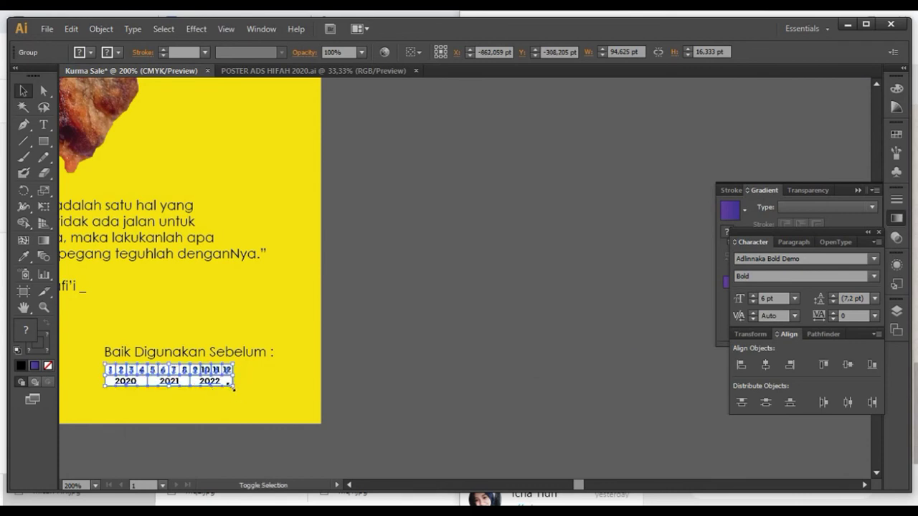
pyautogui.moveTo(232, 387); pyautogui.dragTo(271, 400)
pyautogui.click(428, 409)
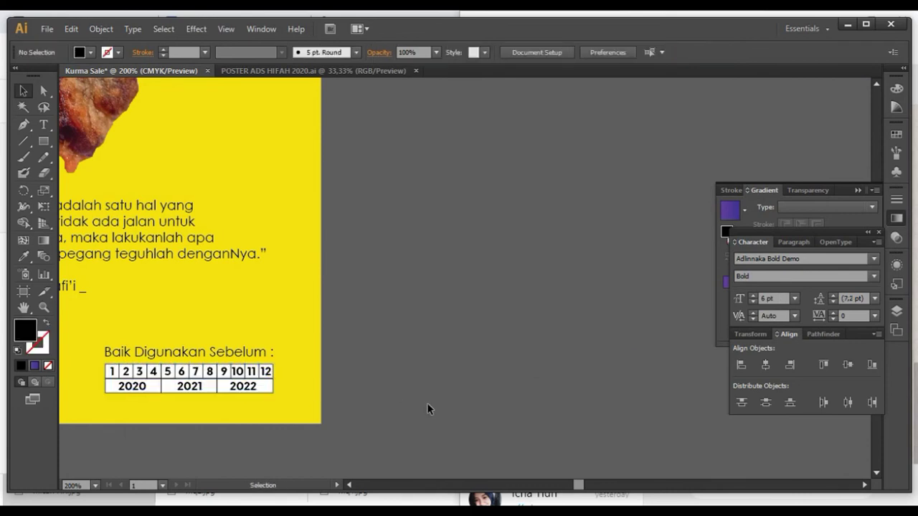
# Create artboards fitting the right and left posters, then bring up the Export dialog
pyautogui.scroll(-3, 427, 410)
pyautogui.scroll(2, 402, 377)
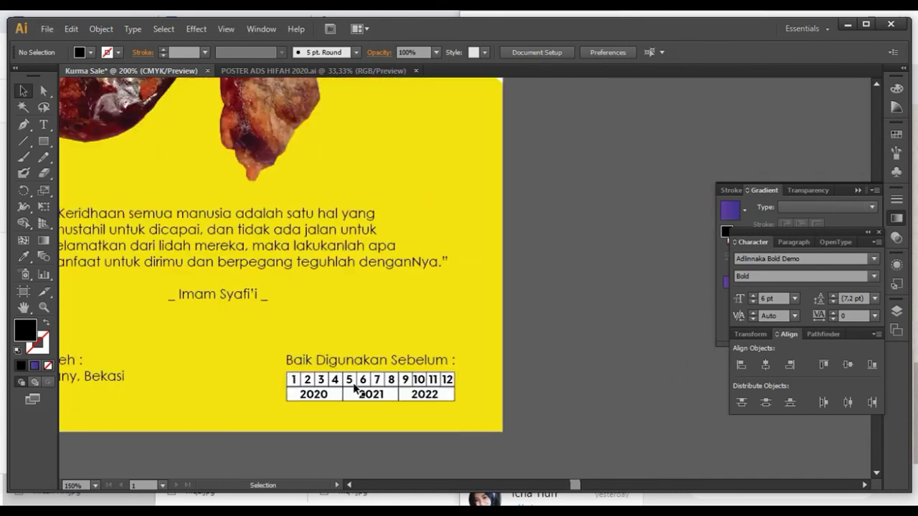
pyautogui.scroll(2, 355, 387)
pyautogui.scroll(-3, 355, 387)
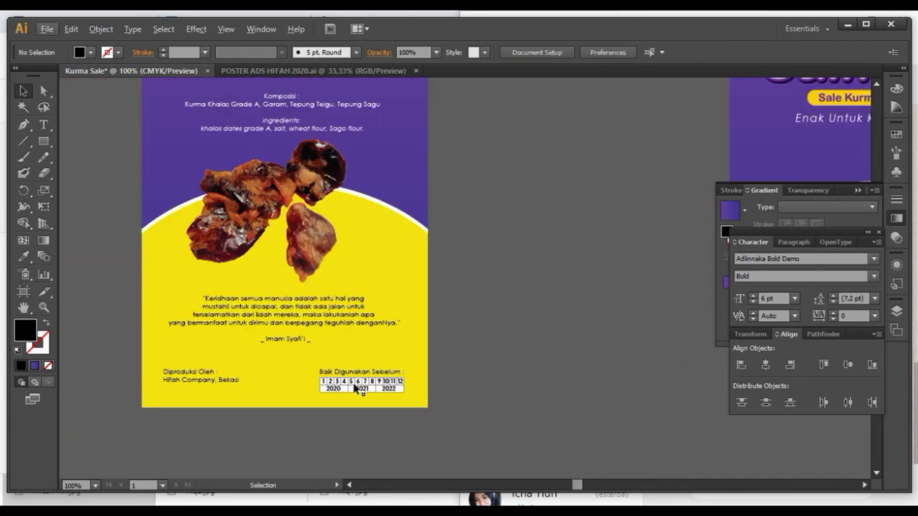
pyautogui.scroll(-2, 356, 388)
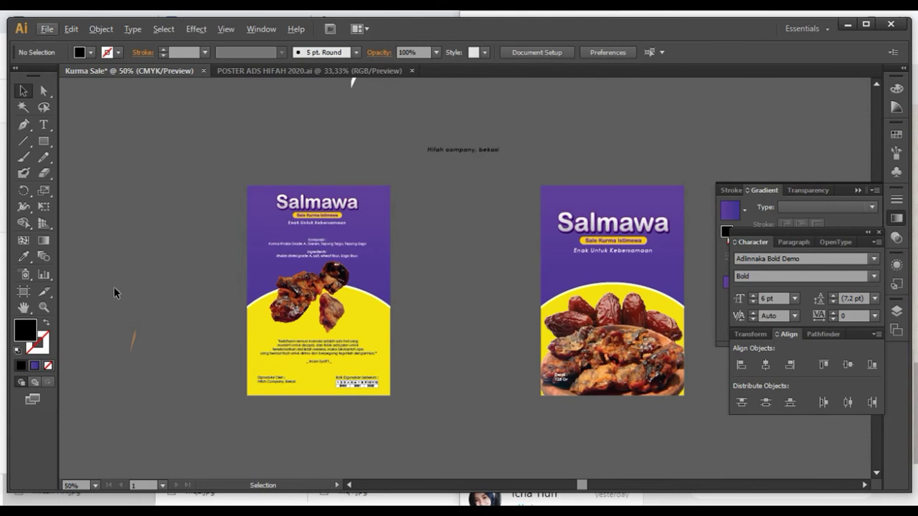
pyautogui.click(24, 292)
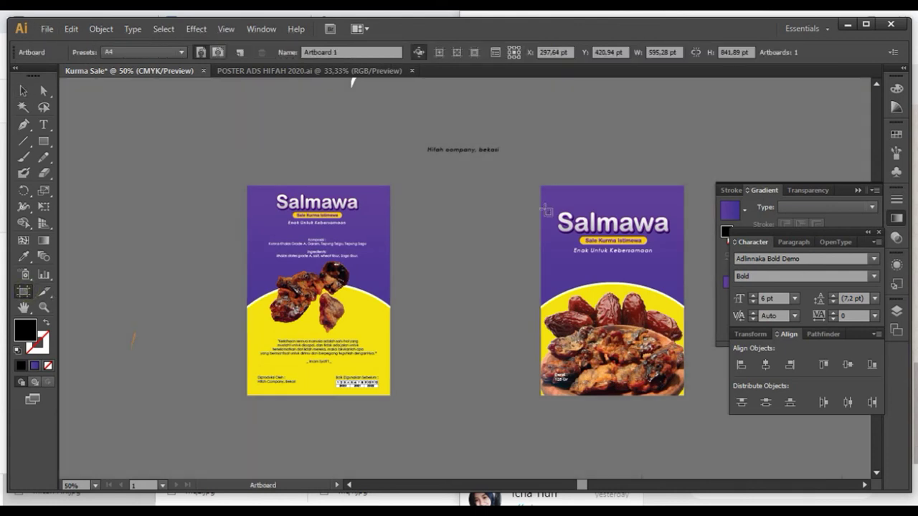
pyautogui.click(567, 192)
pyautogui.click(574, 189)
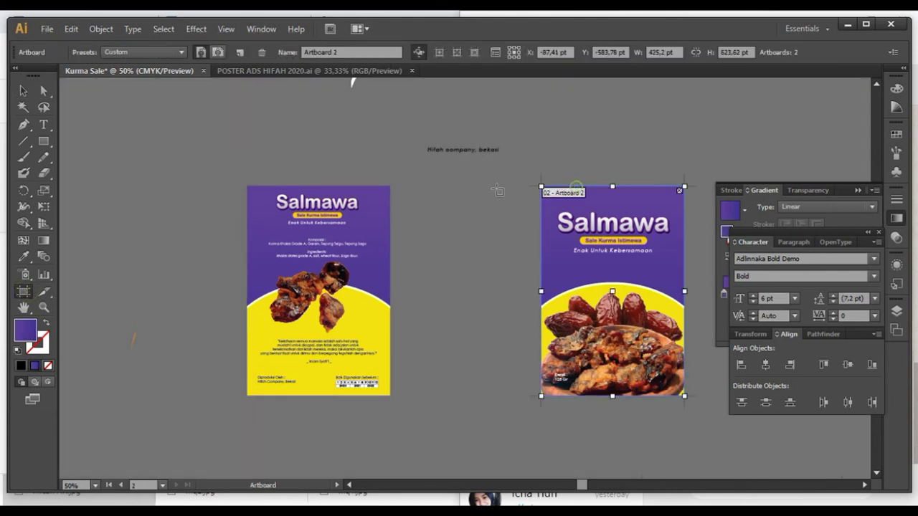
pyautogui.click(384, 190)
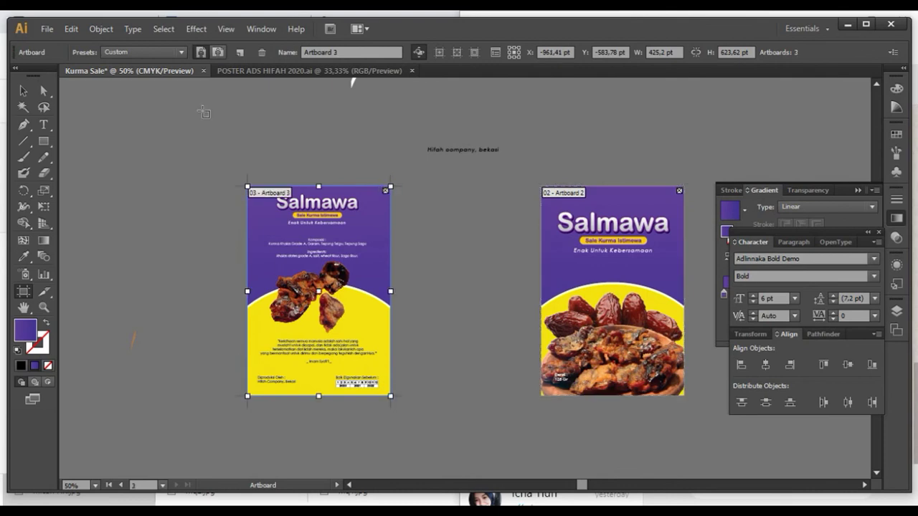
pyautogui.click(46, 29)
pyautogui.click(64, 280)
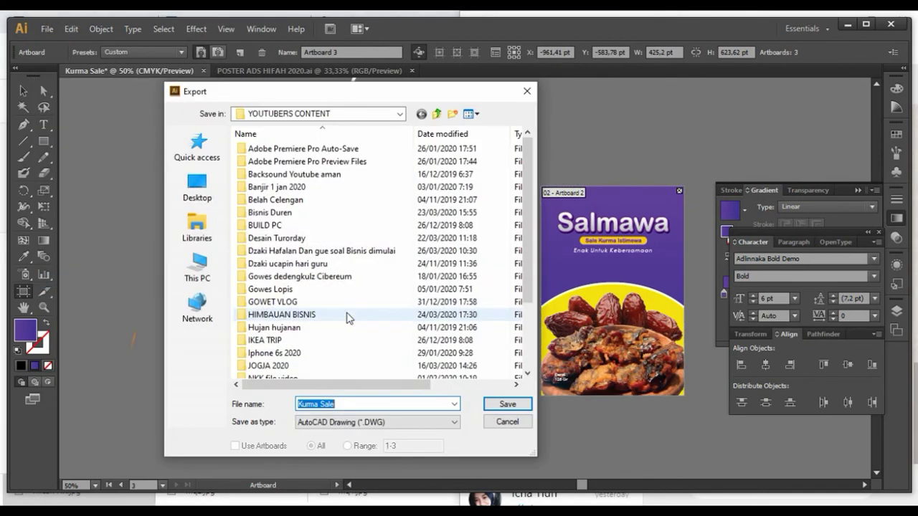
# Set the export location to V: drive > Logo Klien > SAMAWA FATAH
pyautogui.scroll(-2, 294, 344)
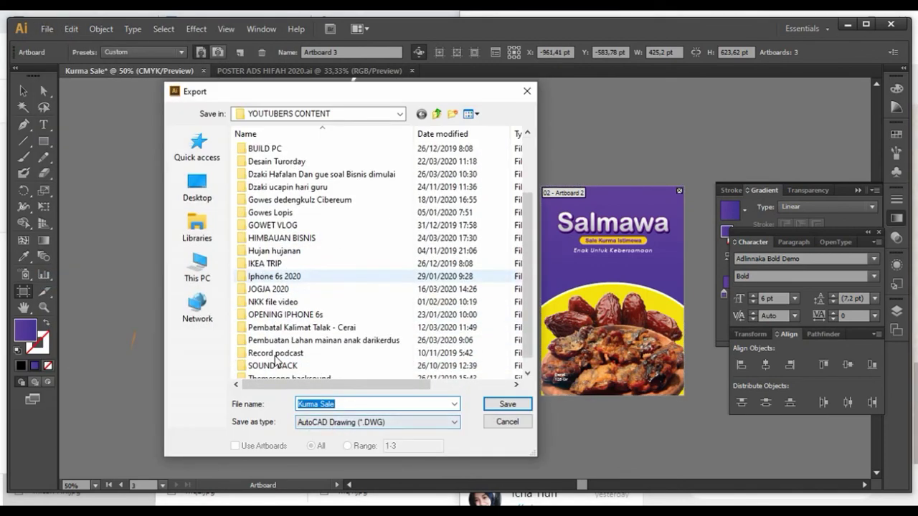
pyautogui.scroll(-1, 294, 345)
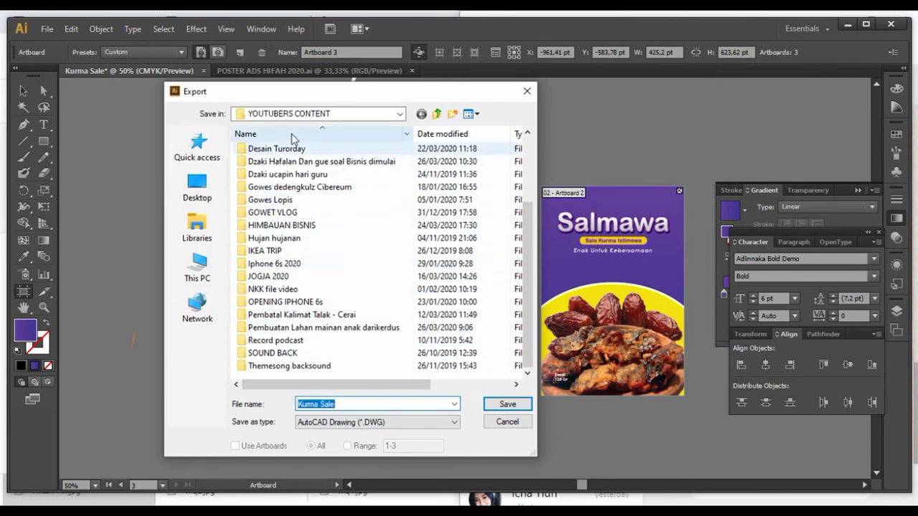
pyautogui.click(400, 113)
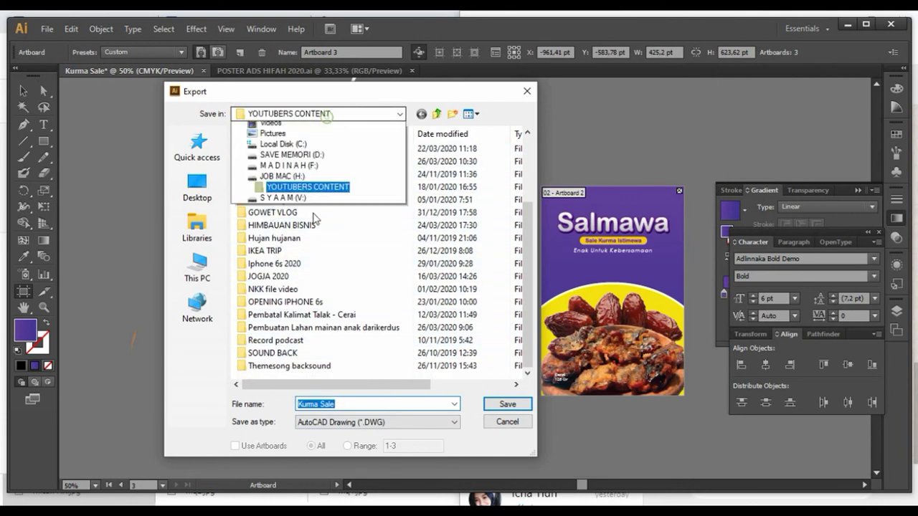
pyautogui.click(298, 332)
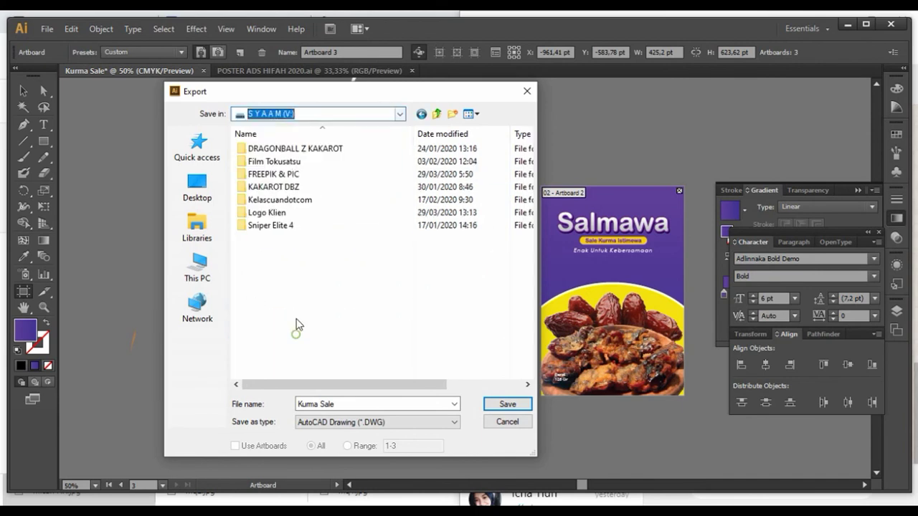
pyautogui.doubleClick(267, 213)
pyautogui.scroll(-3, 361, 346)
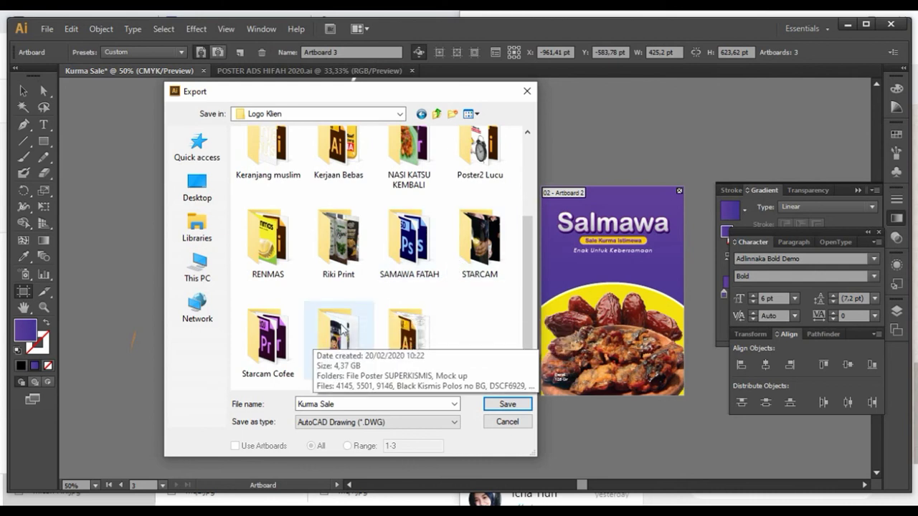
pyautogui.scroll(3, 408, 326)
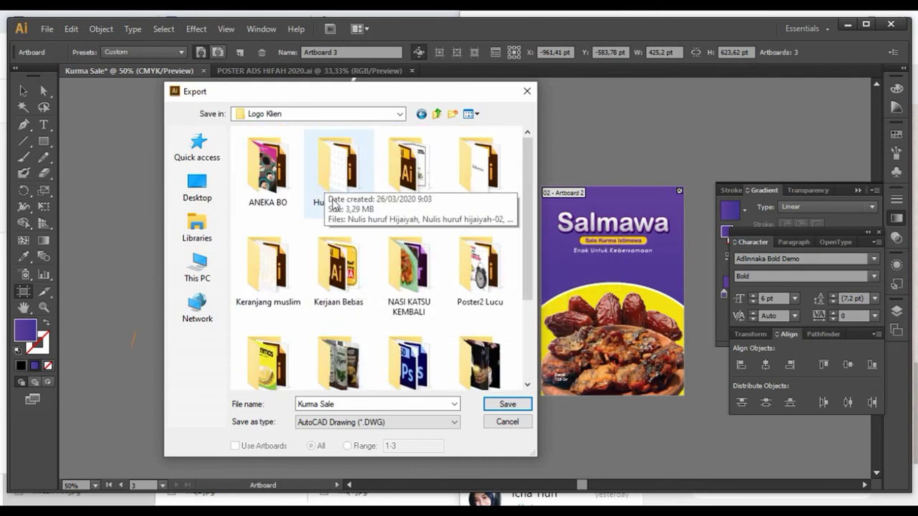
pyautogui.scroll(-3, 412, 190)
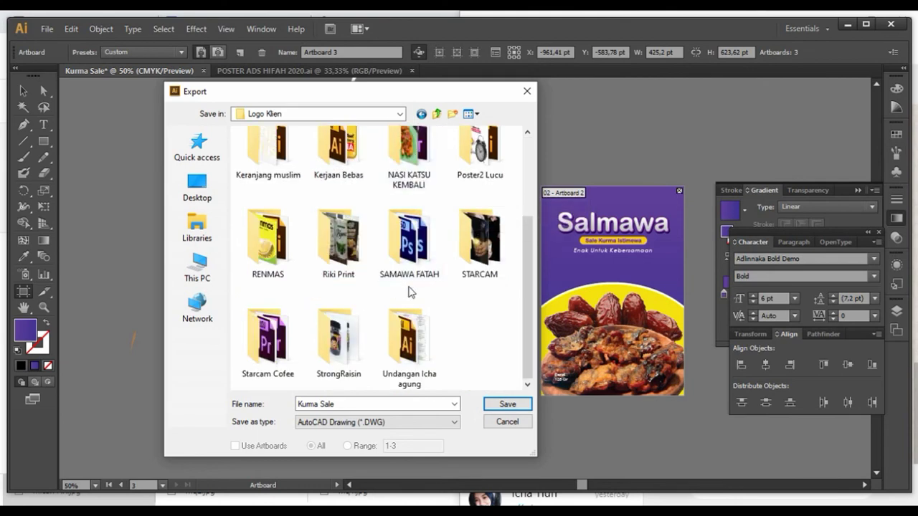
pyautogui.doubleClick(414, 269)
# Export artboards 2-3 as separate PNG images at High (300 ppi)
pyautogui.click(371, 423)
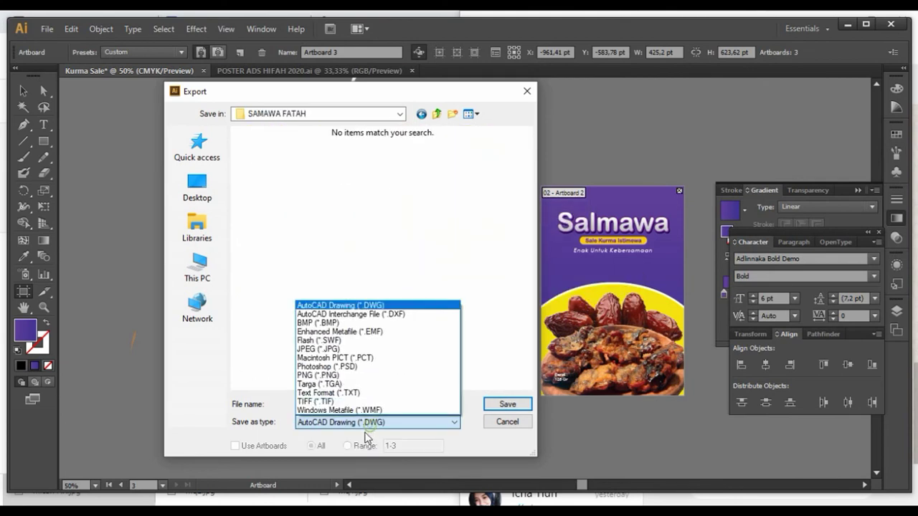
pyautogui.click(351, 373)
pyautogui.click(287, 446)
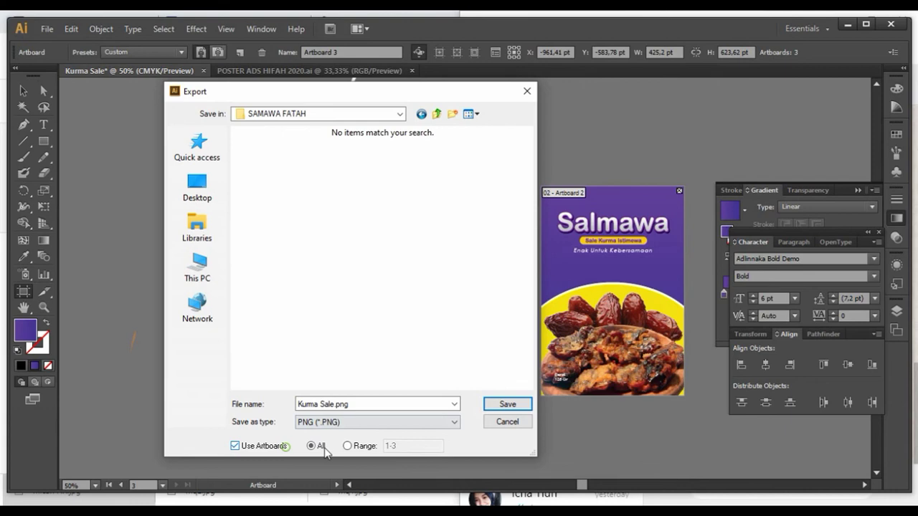
pyautogui.click(362, 445)
pyautogui.write('2')
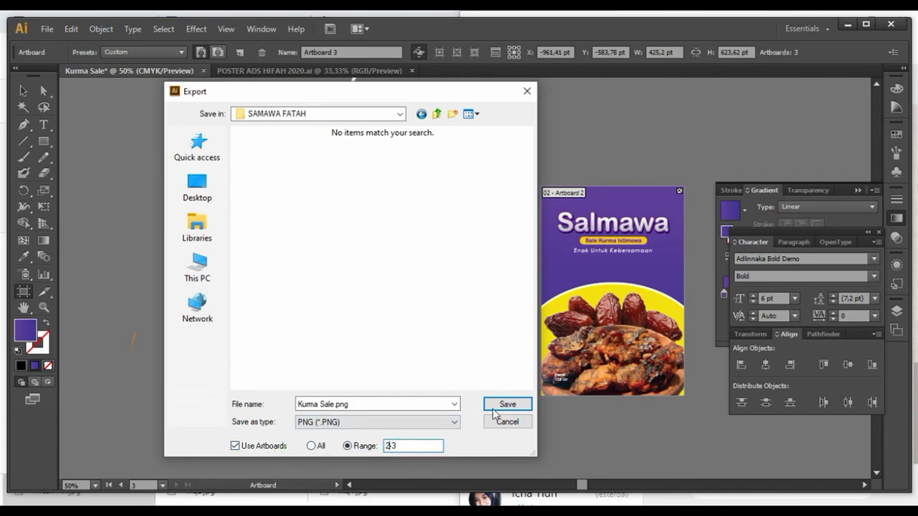
pyautogui.click(494, 407)
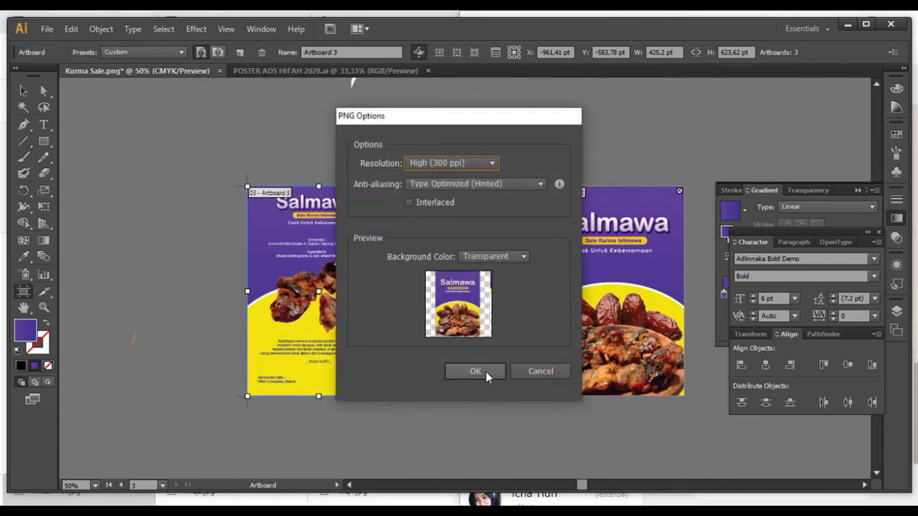
pyautogui.click(474, 372)
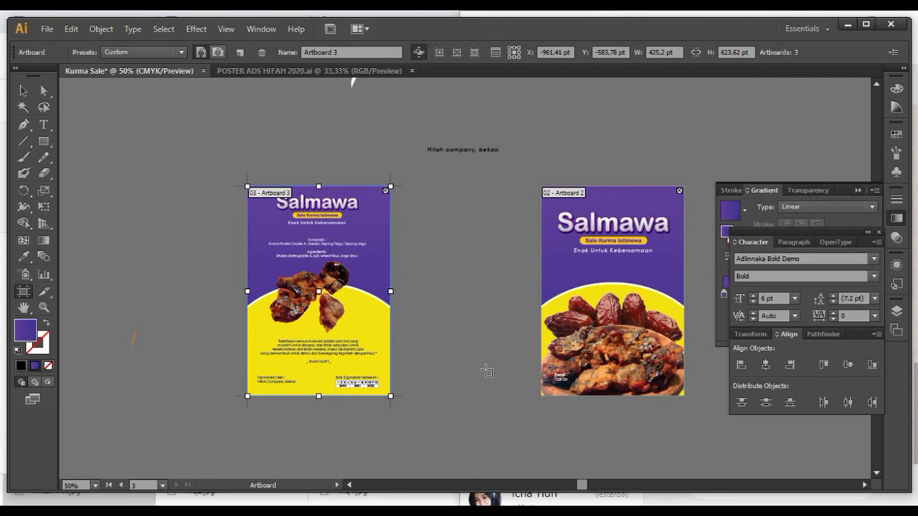
# Switch to the Selection tool and deselect everything to view both finished posters
pyautogui.click(23, 91)
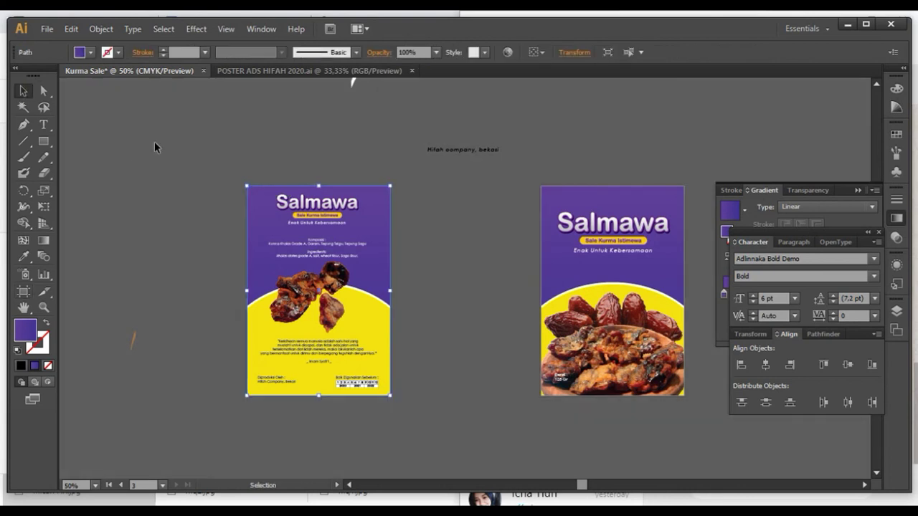
pyautogui.click(178, 173)
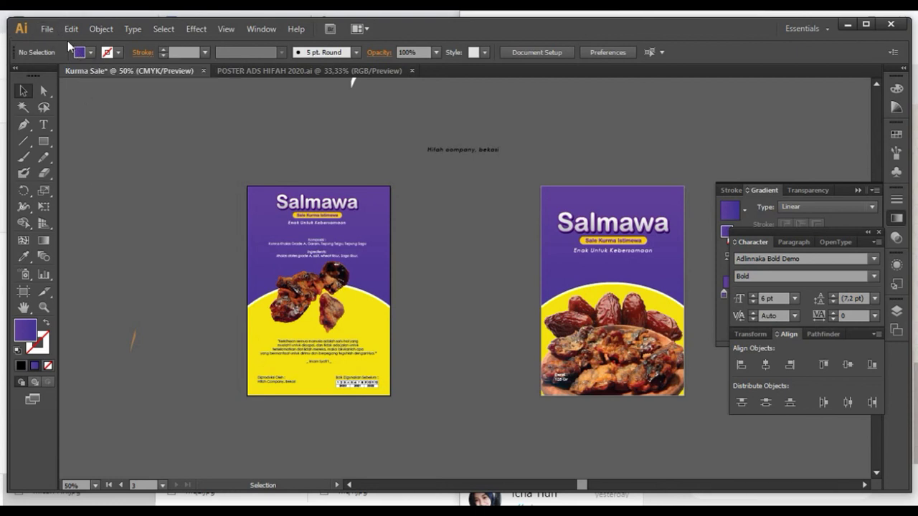
# Save the document as Kurma Sale.ai in Adobe Illustrator format
pyautogui.click(44, 29)
pyautogui.click(99, 137)
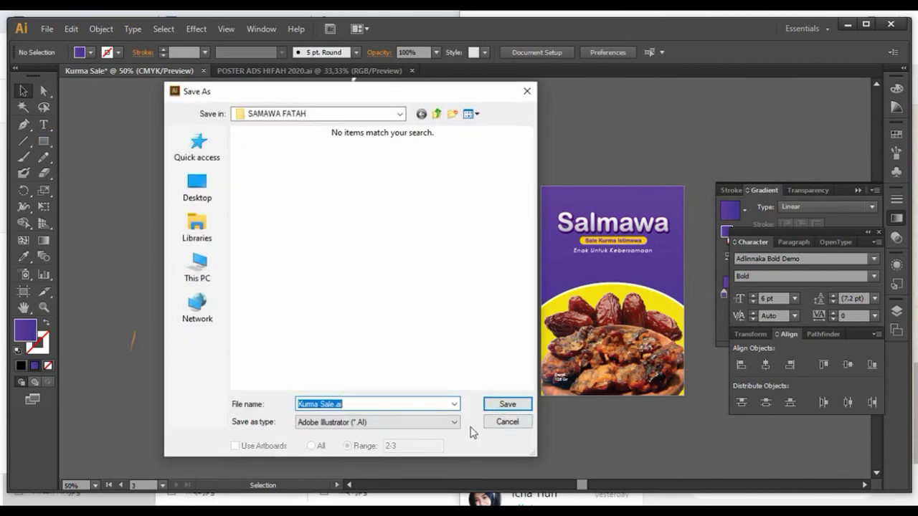
pyautogui.click(506, 405)
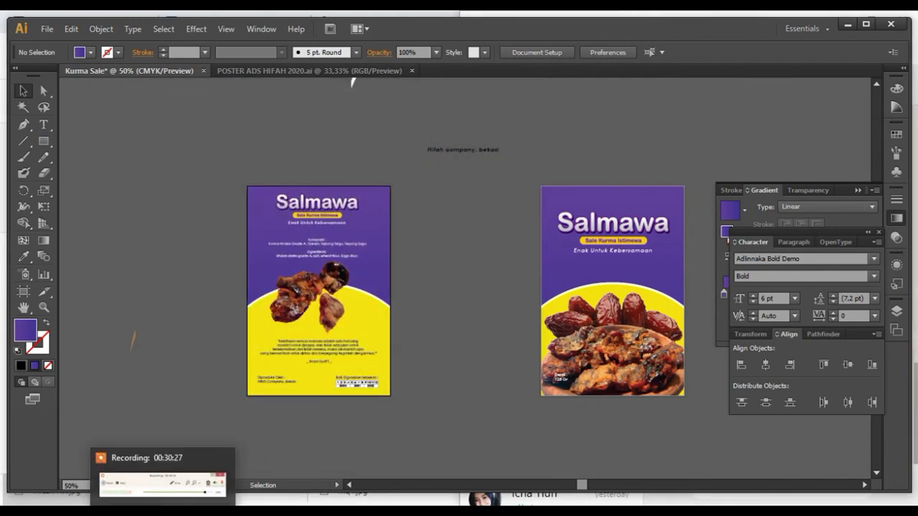